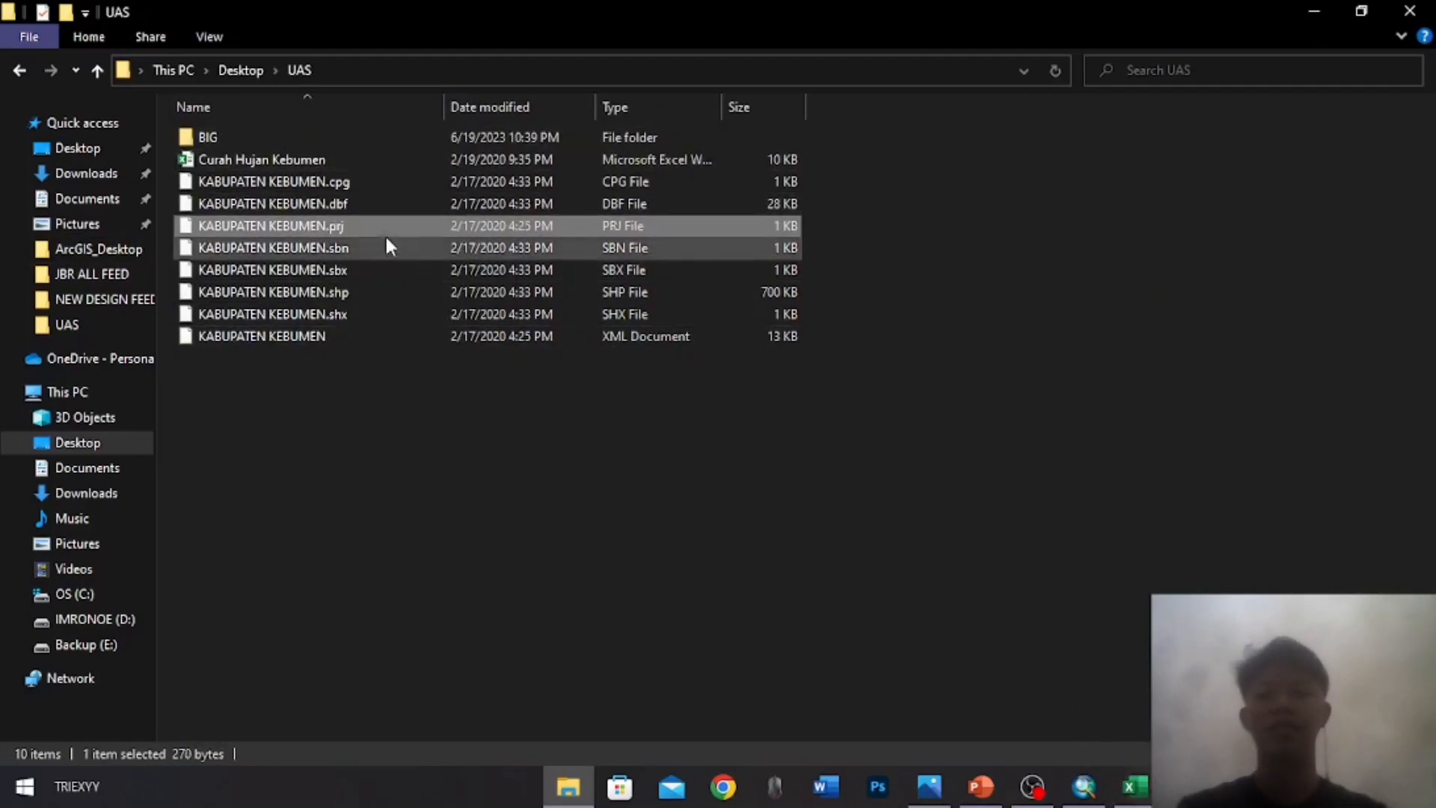
Open the Curah Hujan Kebumen Excel workbook from the UAS folder and review its Stasiun, X, Y, Tahun and Curah Hujan columns
{"action": "left_click", "coordinate": [316, 152]}
{"action": "left_click", "coordinate": [1146, 786]}
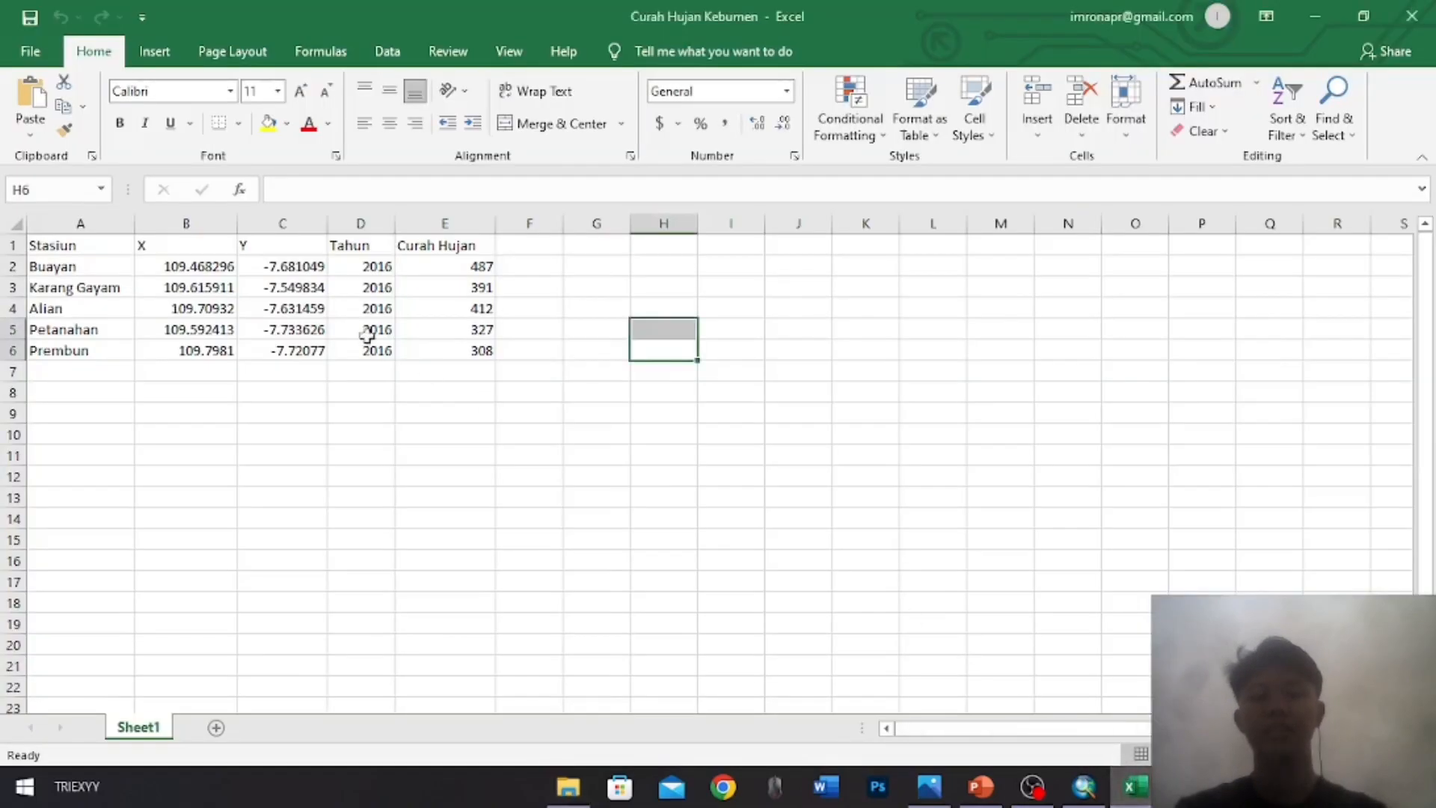
{"action": "left_click", "coordinate": [413, 394]}
{"action": "left_click", "coordinate": [79, 258]}
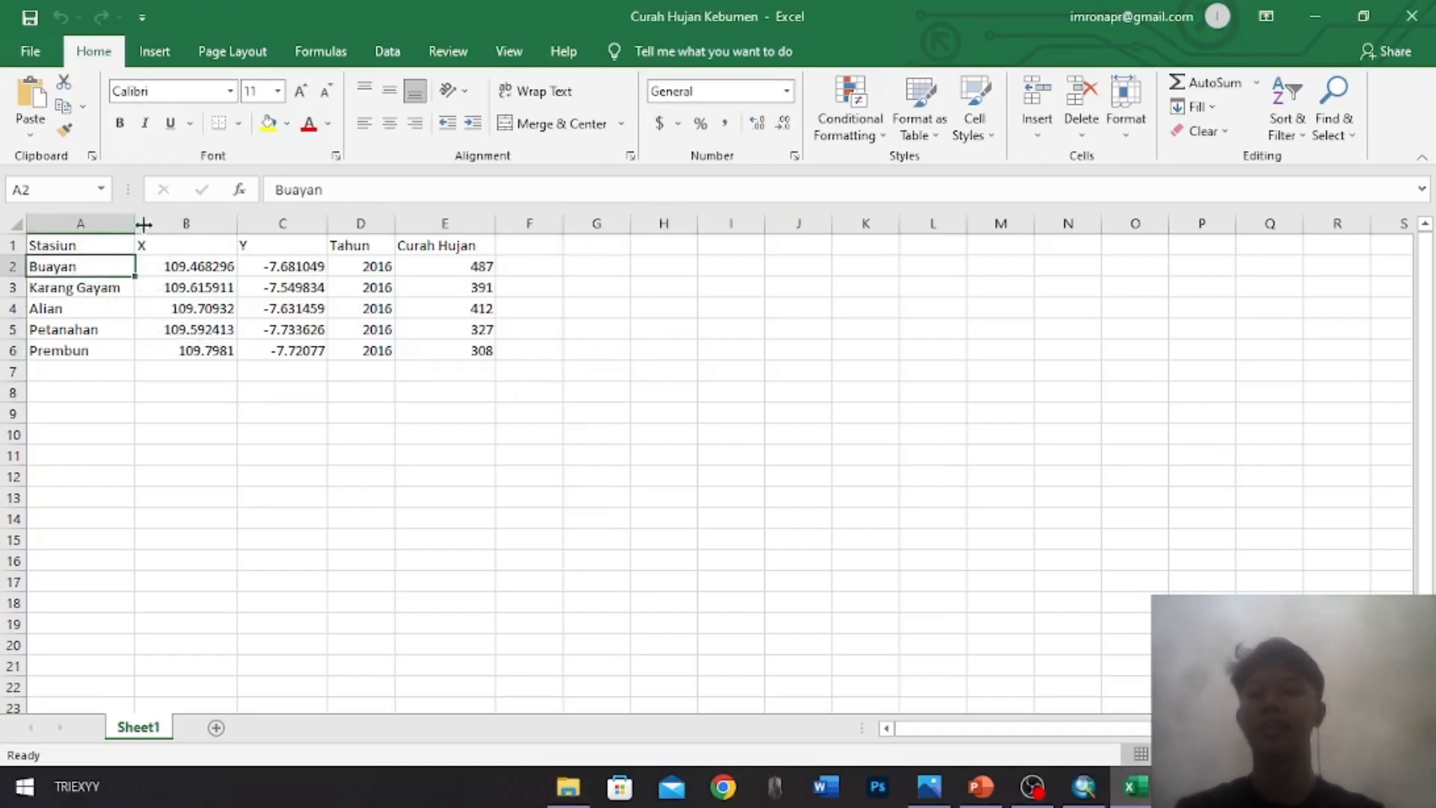
{"action": "left_click", "coordinate": [258, 247]}
{"action": "left_click", "coordinate": [374, 262]}
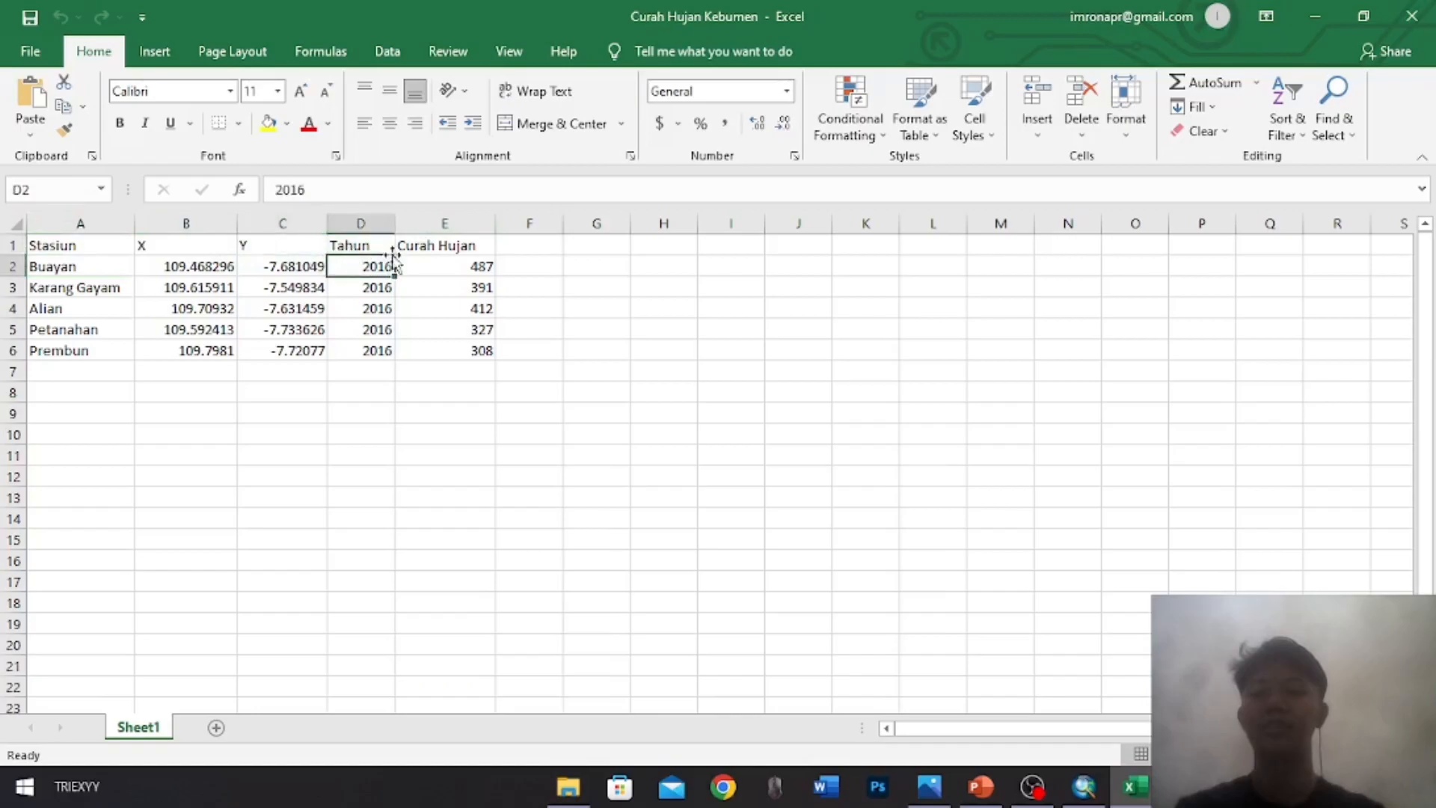
{"action": "left_click", "coordinate": [458, 246]}
{"action": "left_click", "coordinate": [676, 310]}
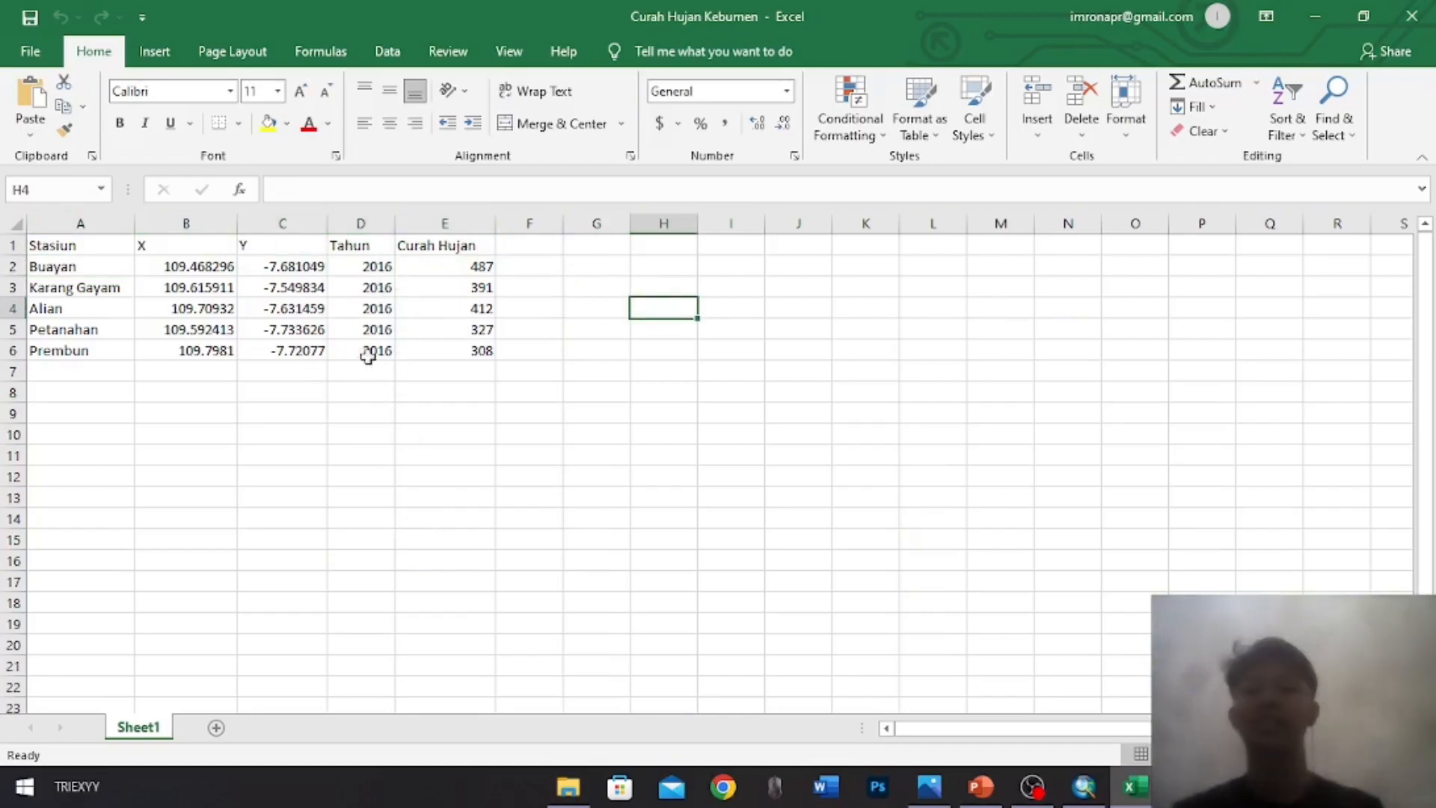
Examine the station names in the Stasiun column and their X and Y coordinates
{"action": "left_click", "coordinate": [99, 250]}
{"action": "left_click", "coordinate": [107, 270]}
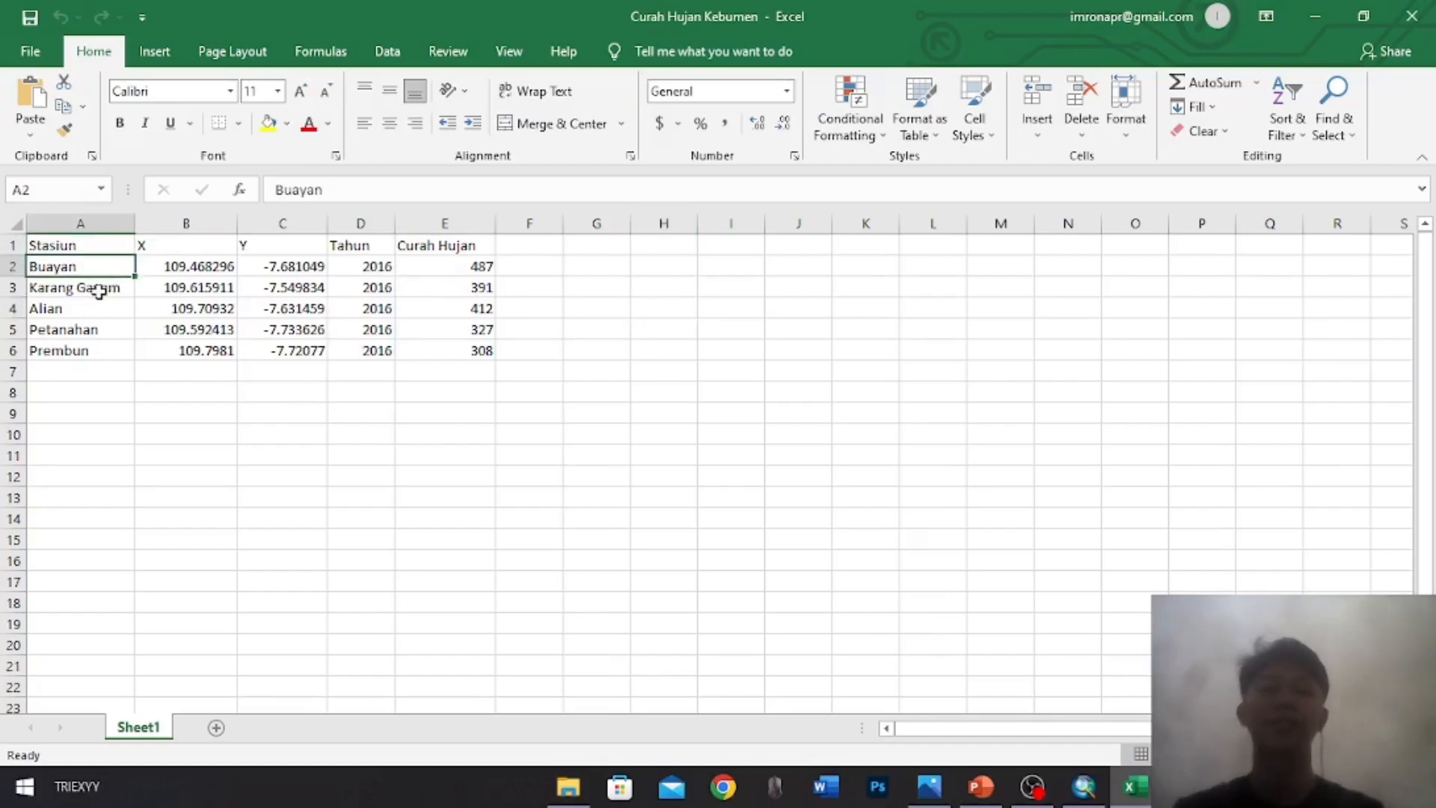
{"action": "left_click", "coordinate": [88, 287]}
{"action": "left_click", "coordinate": [105, 323]}
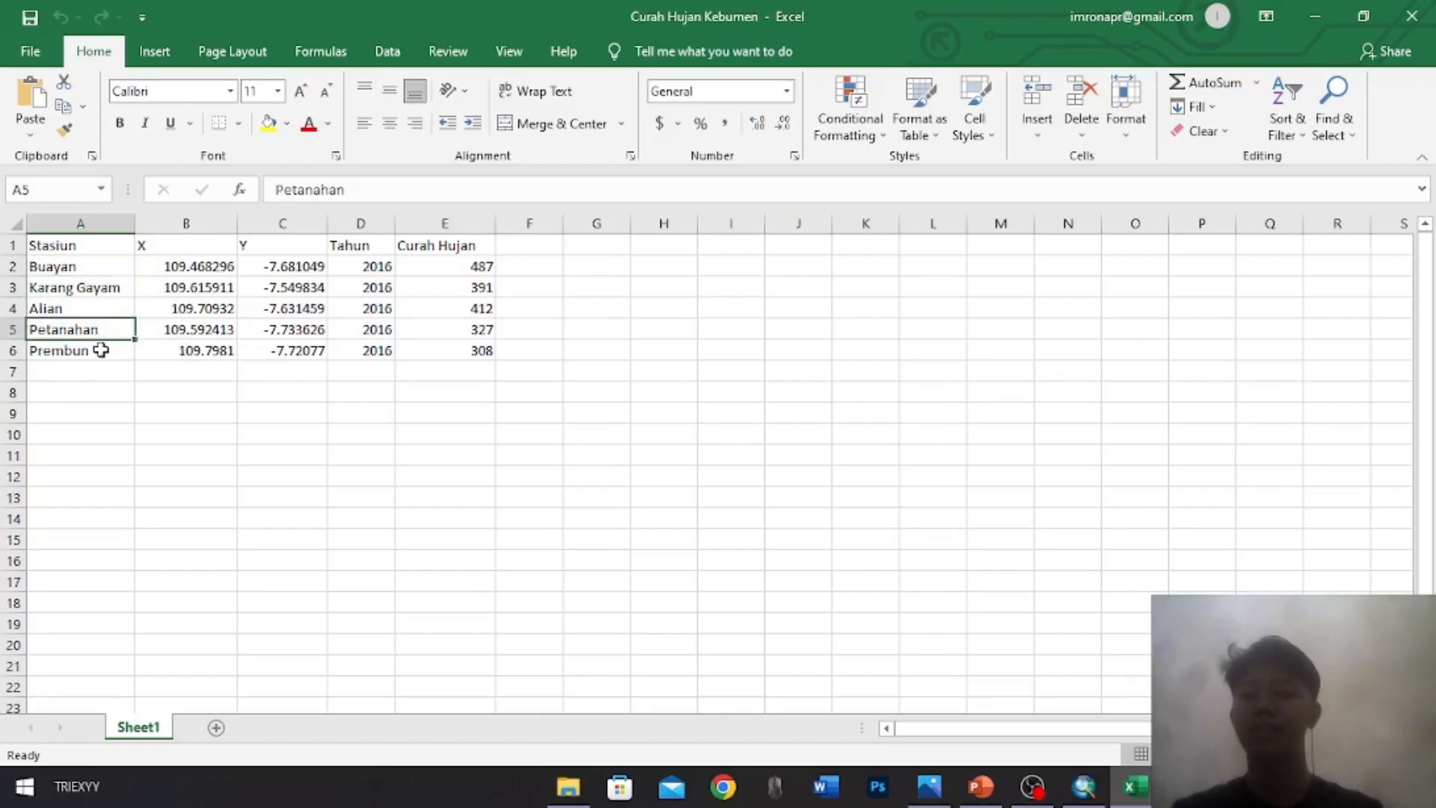
{"action": "left_click", "coordinate": [99, 352]}
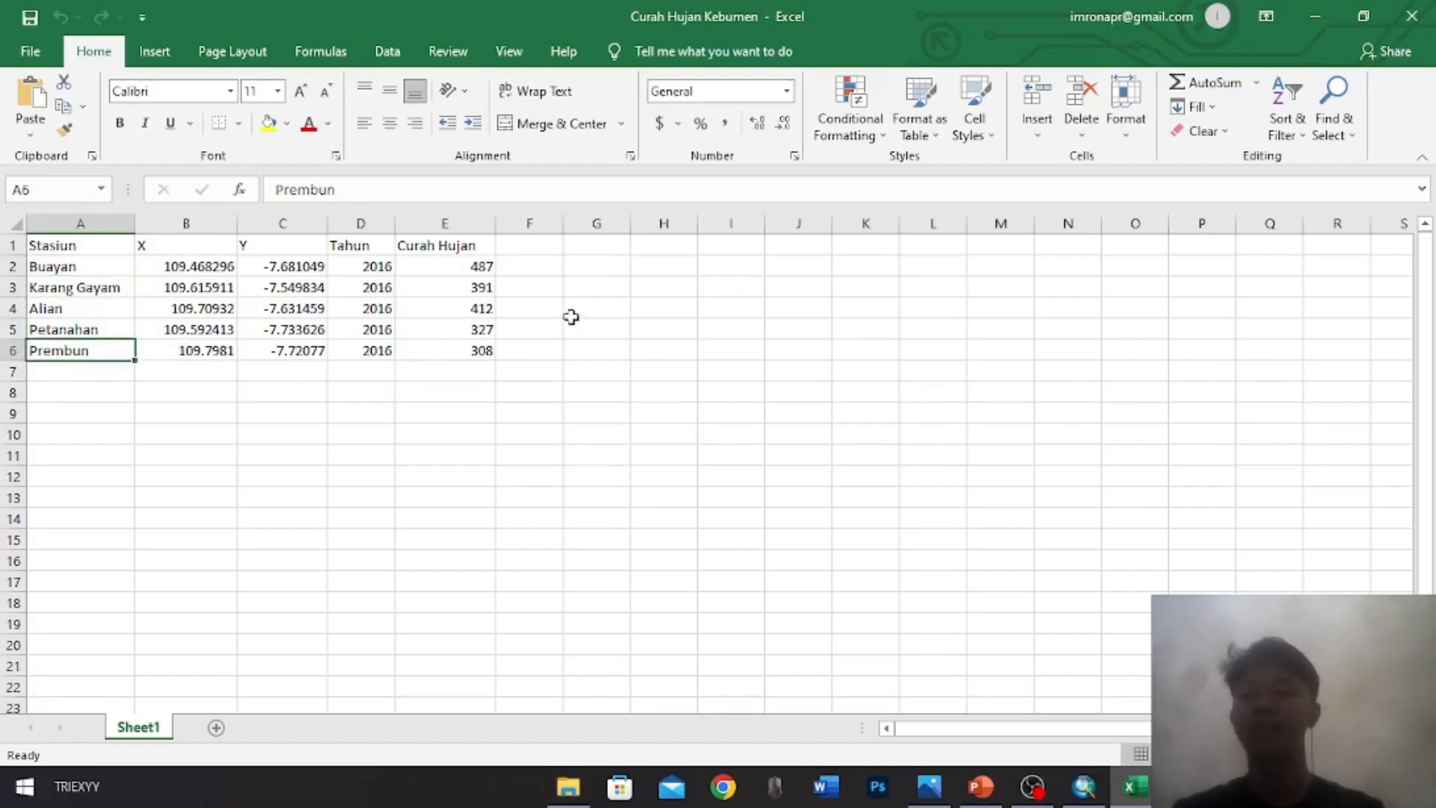
{"action": "left_click", "coordinate": [163, 240]}
{"action": "left_click_drag", "start_coordinate": [268, 250], "coordinate": [299, 260]}
{"action": "left_click", "coordinate": [657, 288]}
{"action": "left_click", "coordinate": [258, 432]}
{"action": "left_click", "coordinate": [149, 416]}
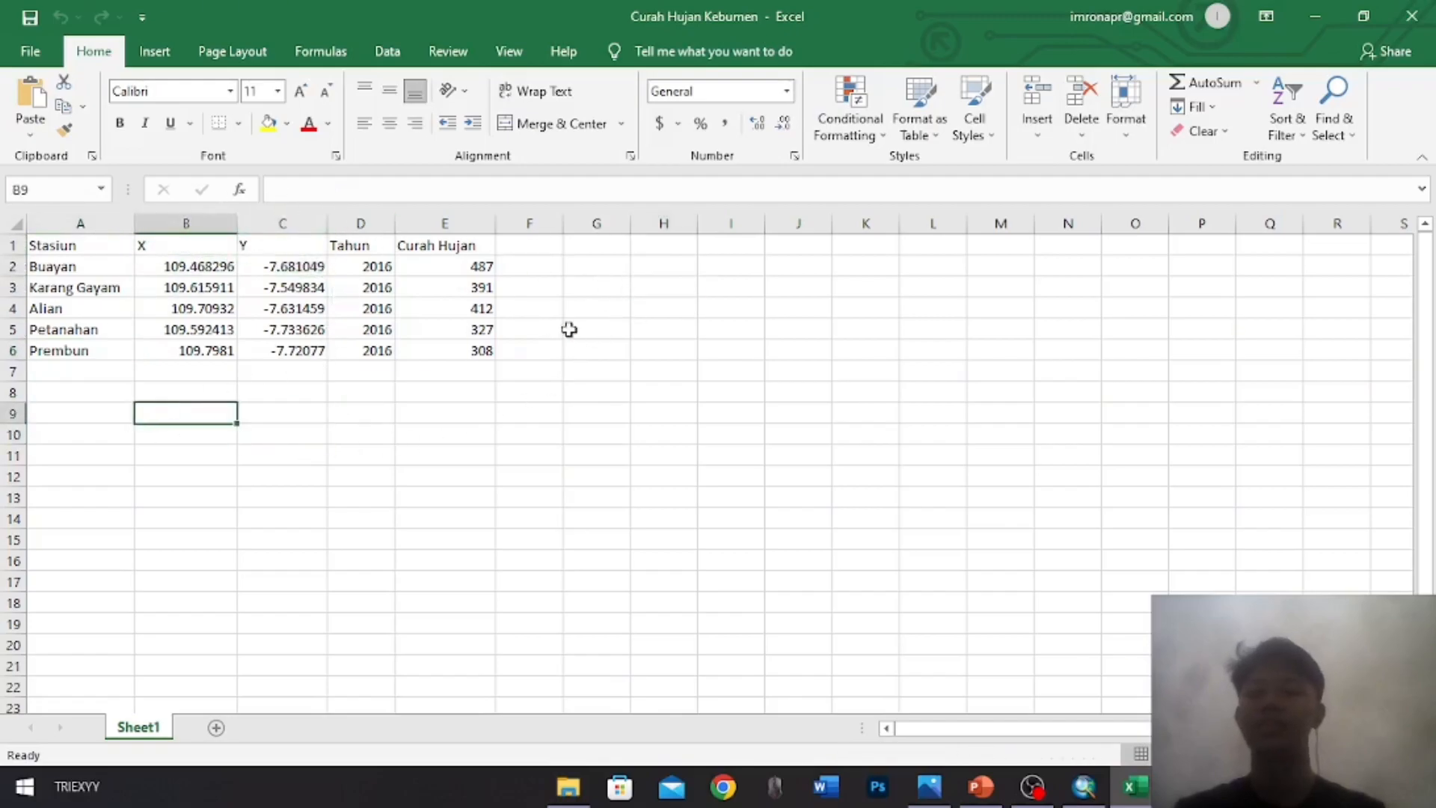
Save a copy of the workbook in the UAS folder as CSV (Comma delimited) named Curah Hujan Kebumen, and close it
{"action": "left_click", "coordinate": [26, 51]}
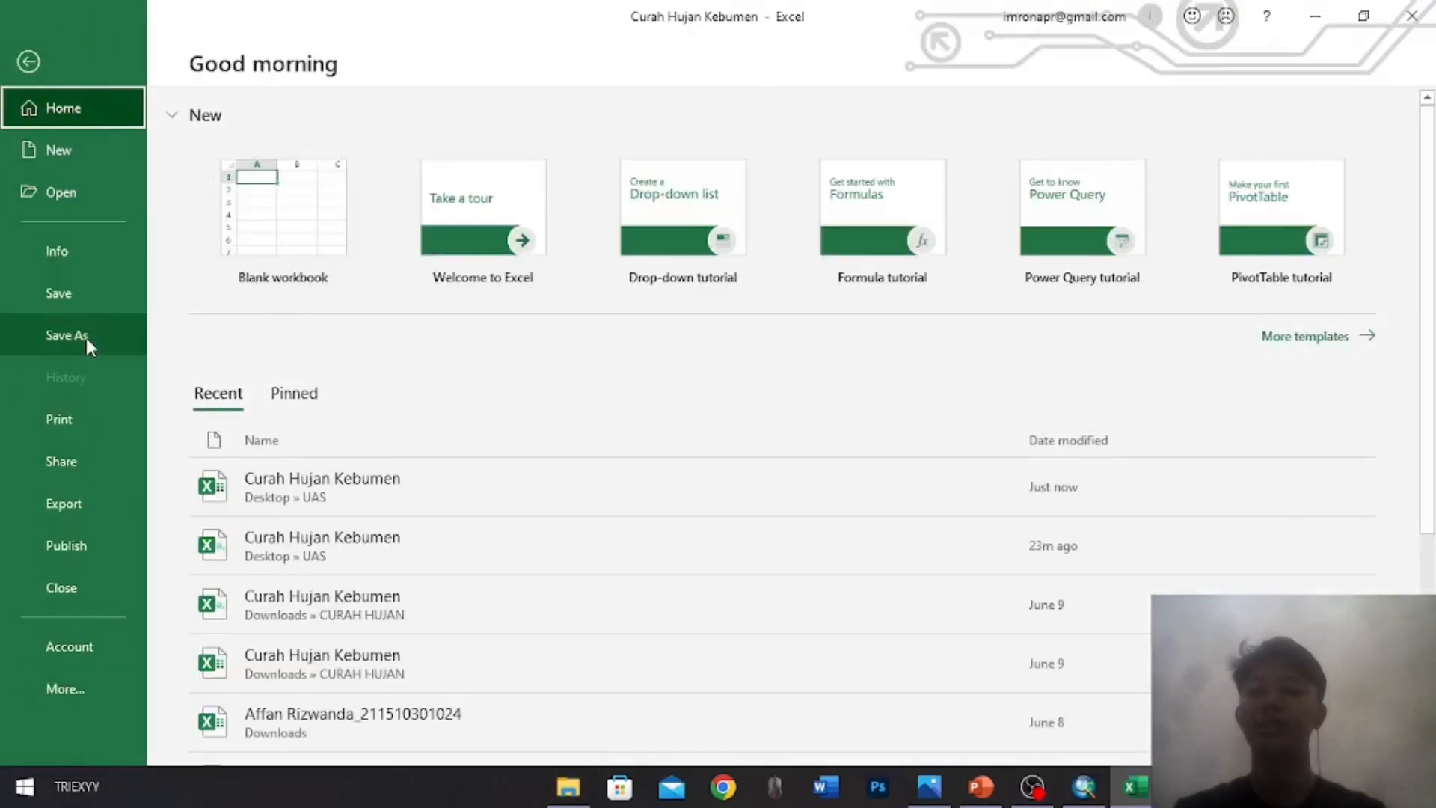
{"action": "left_click", "coordinate": [85, 335]}
{"action": "left_click", "coordinate": [683, 248]}
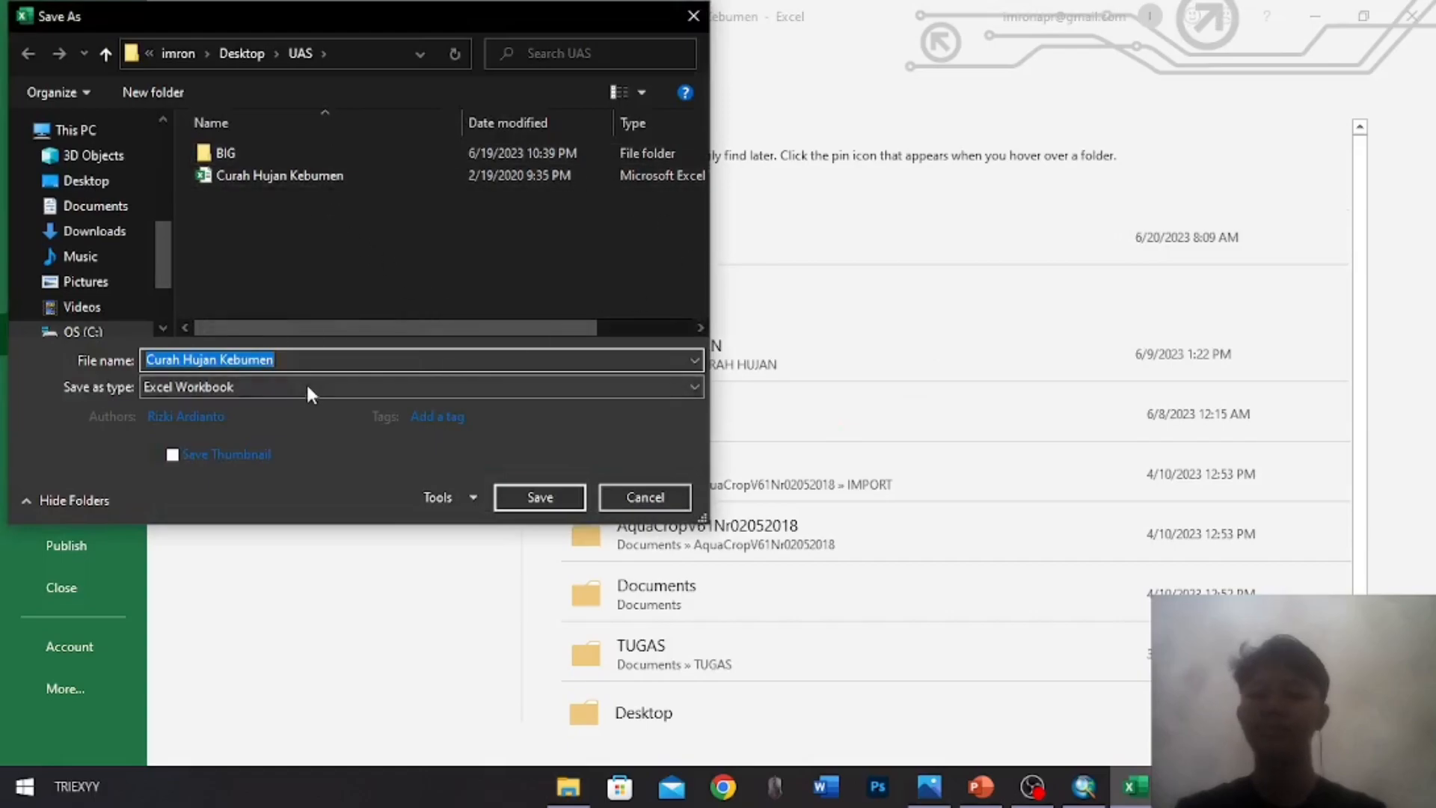
{"action": "left_click", "coordinate": [265, 389]}
{"action": "left_click", "coordinate": [211, 463]}
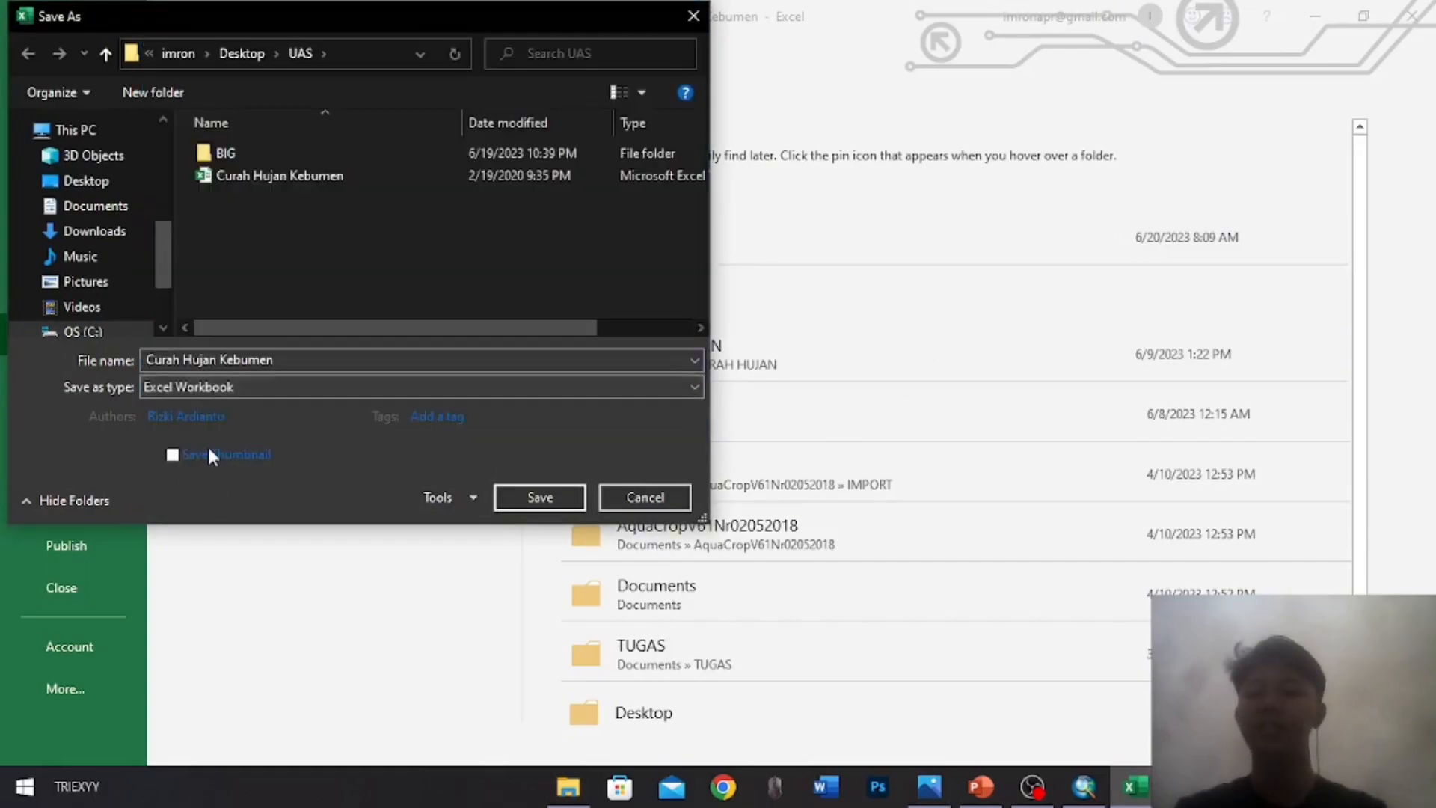
{"action": "left_click", "coordinate": [218, 388]}
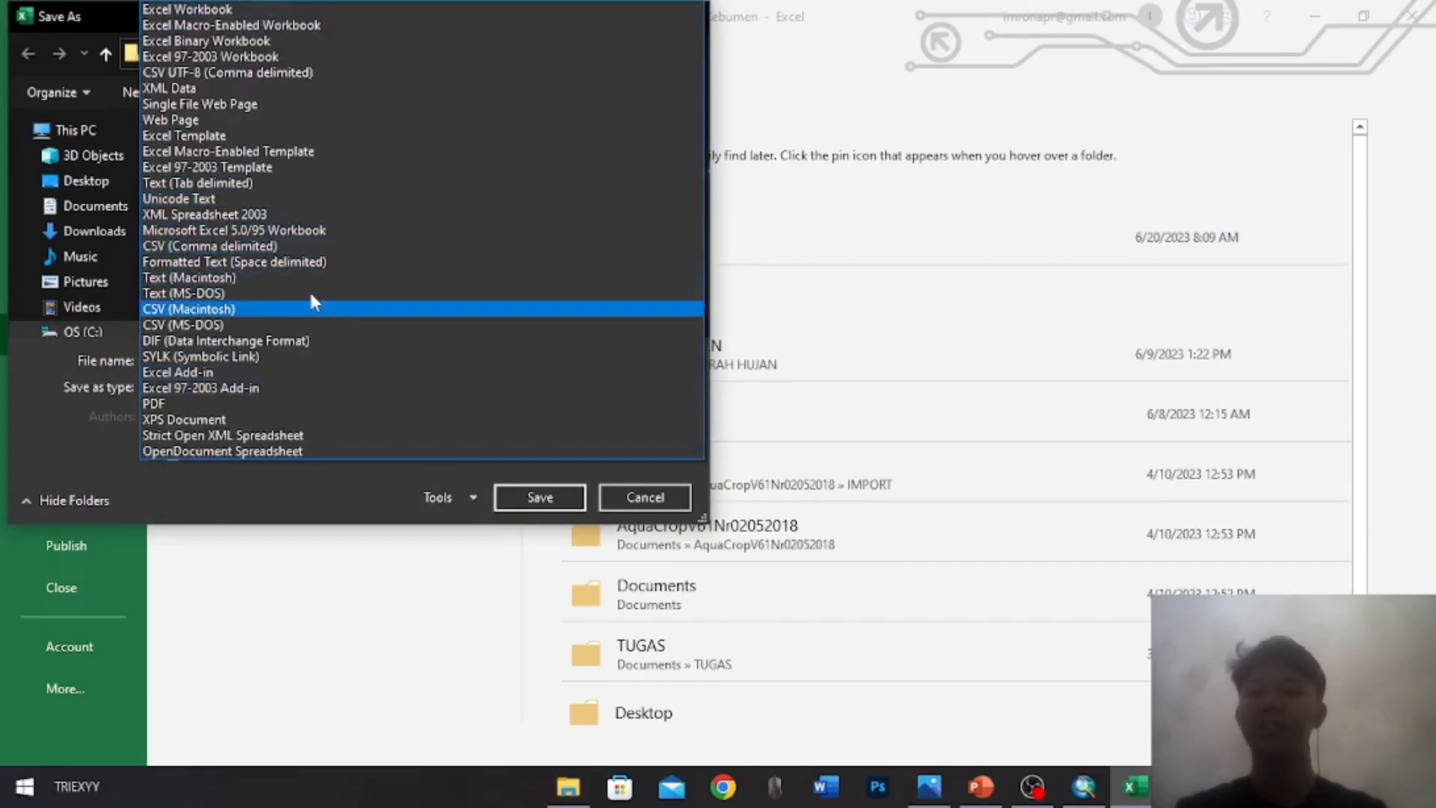
{"action": "left_click", "coordinate": [271, 246]}
{"action": "left_click", "coordinate": [472, 418]}
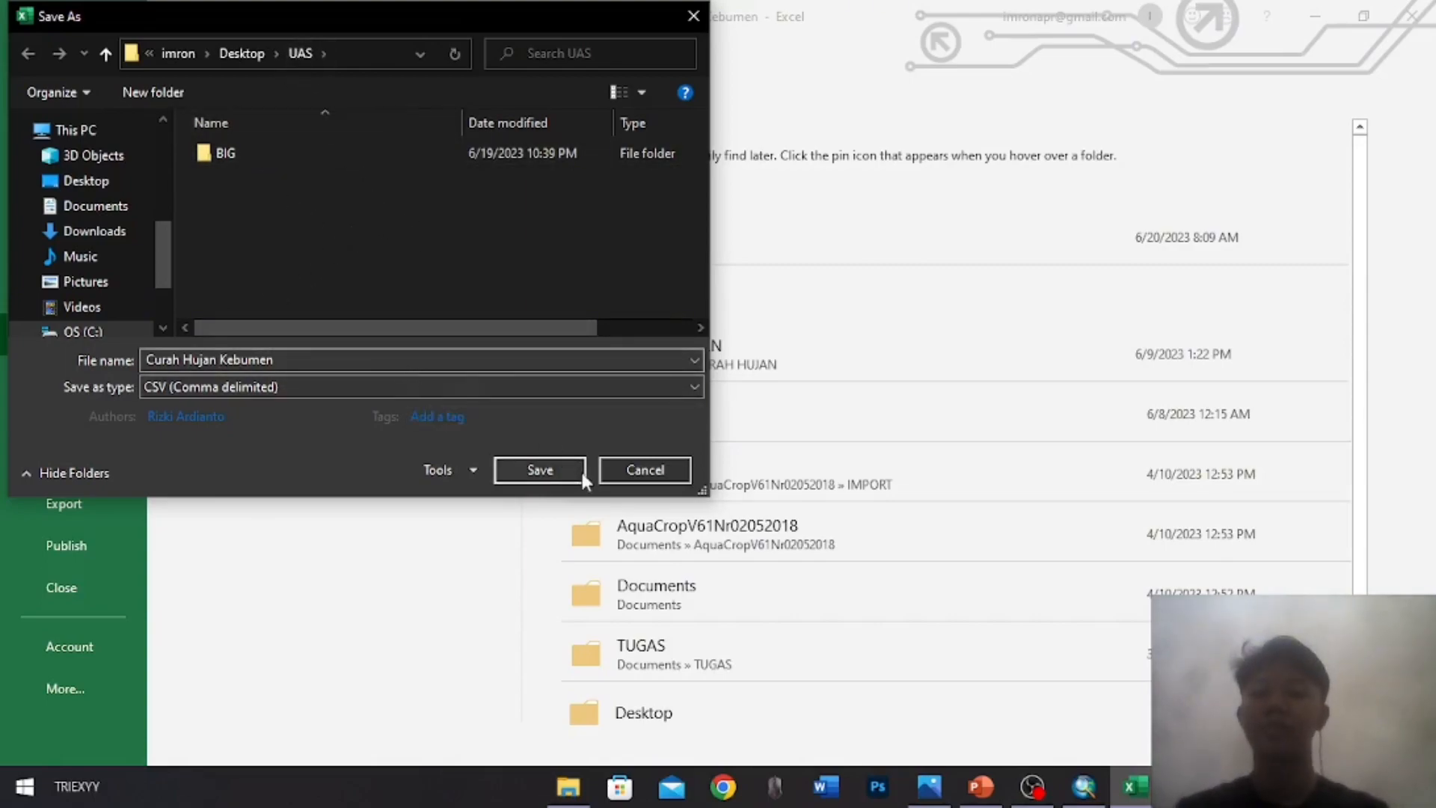
{"action": "left_click", "coordinate": [521, 470]}
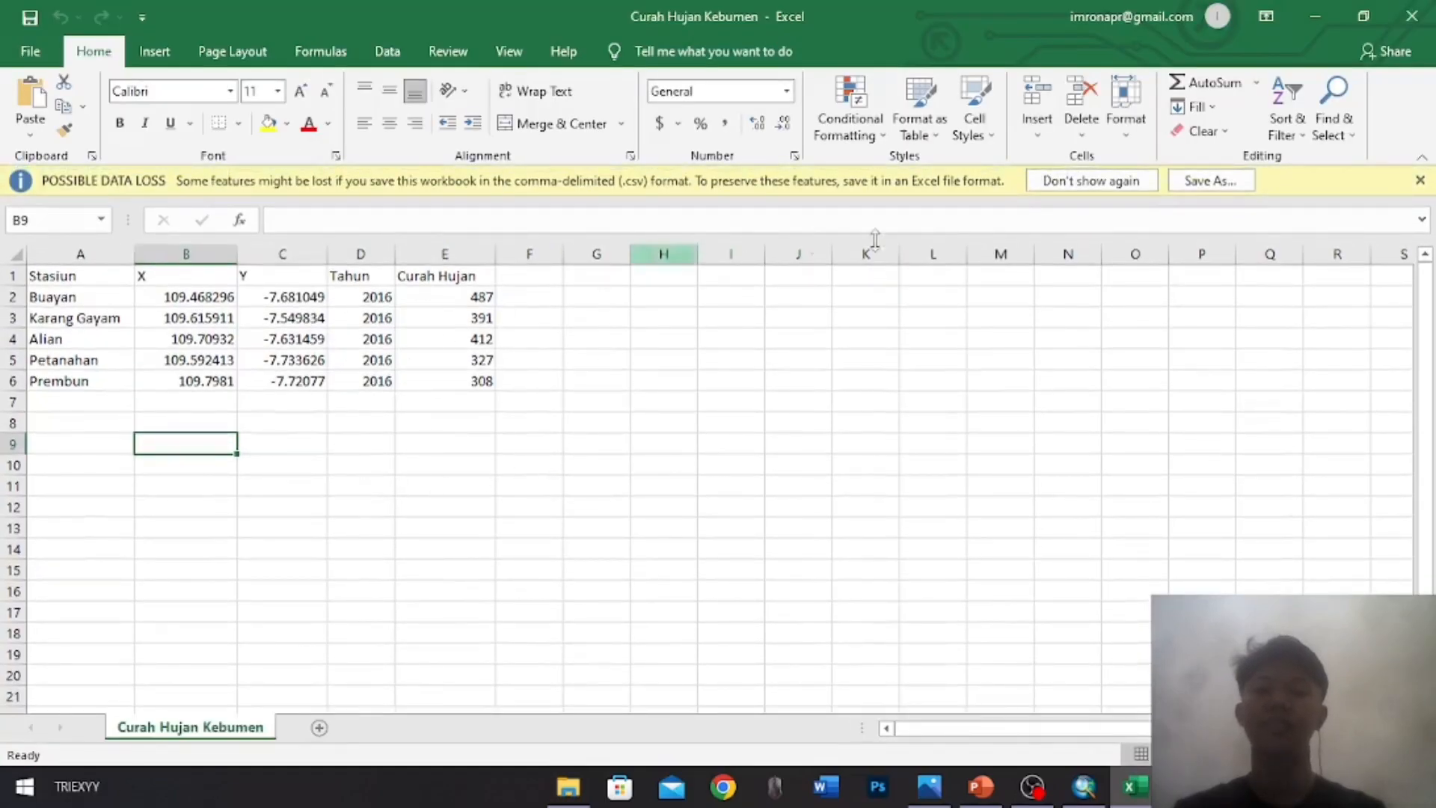
{"action": "left_click", "coordinate": [1412, 17]}
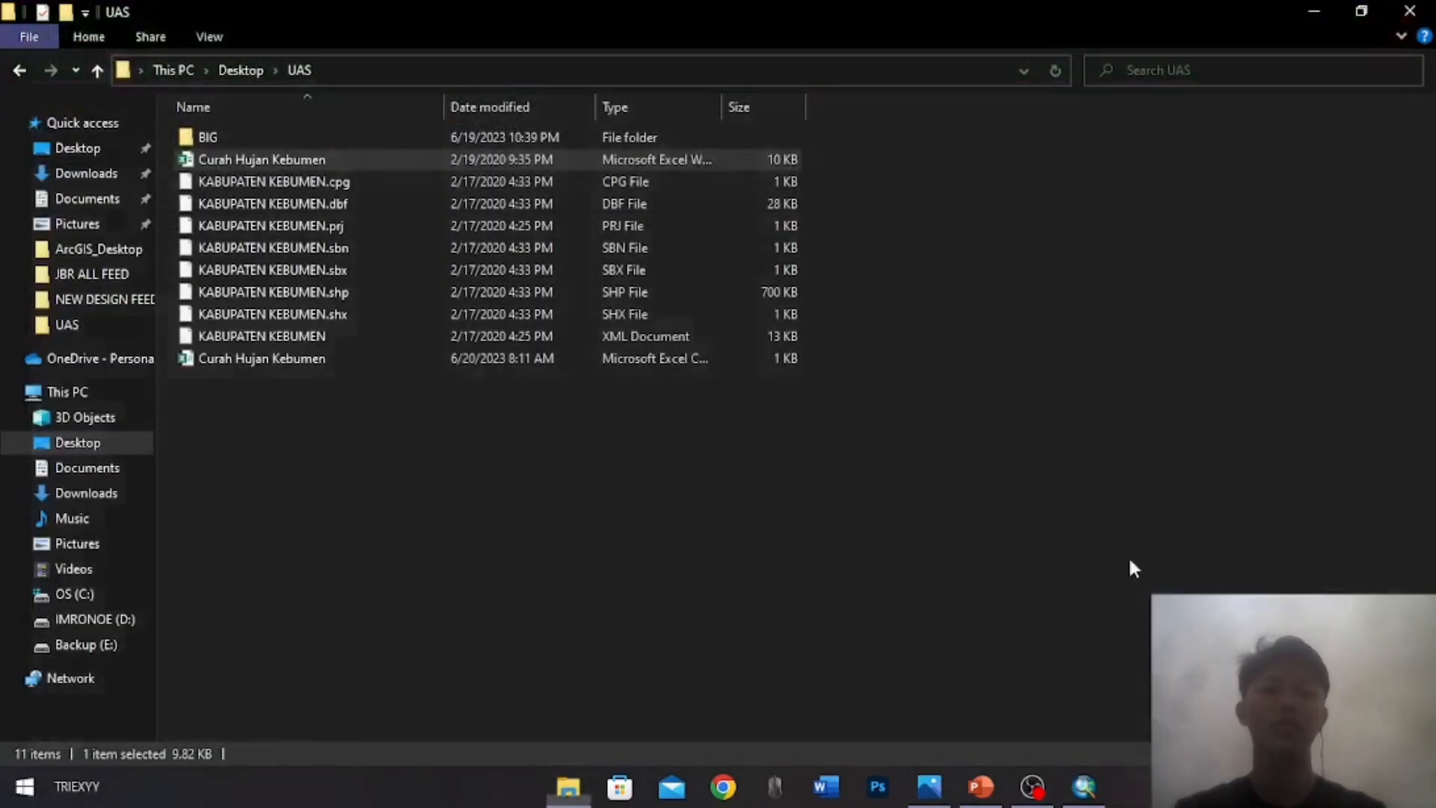
Switch to ArcMap and set the Layers data frame's coordinate system to WGS 1984
{"action": "left_click", "coordinate": [1083, 787]}
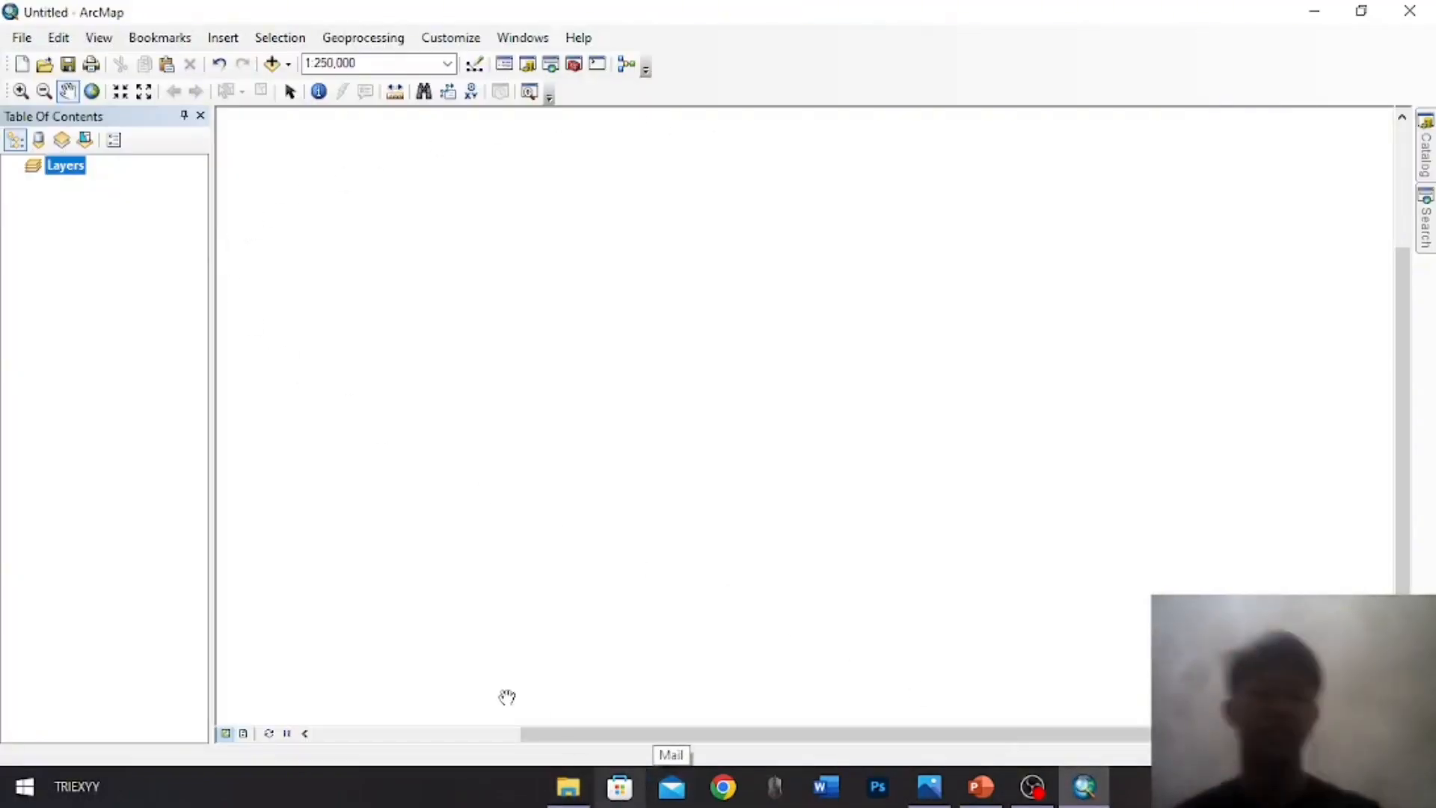
{"action": "right_click", "coordinate": [56, 172]}
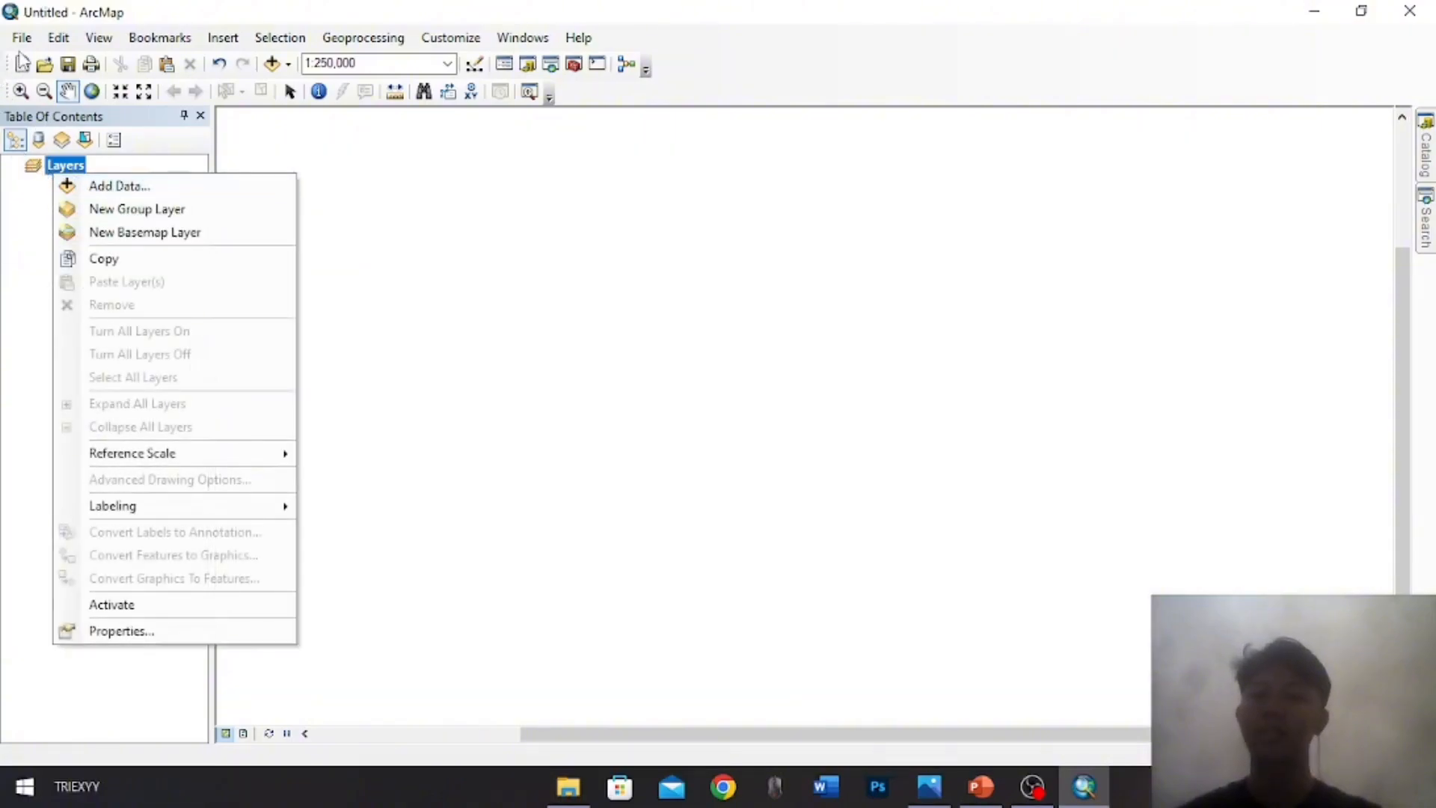
{"action": "left_click", "coordinate": [139, 632]}
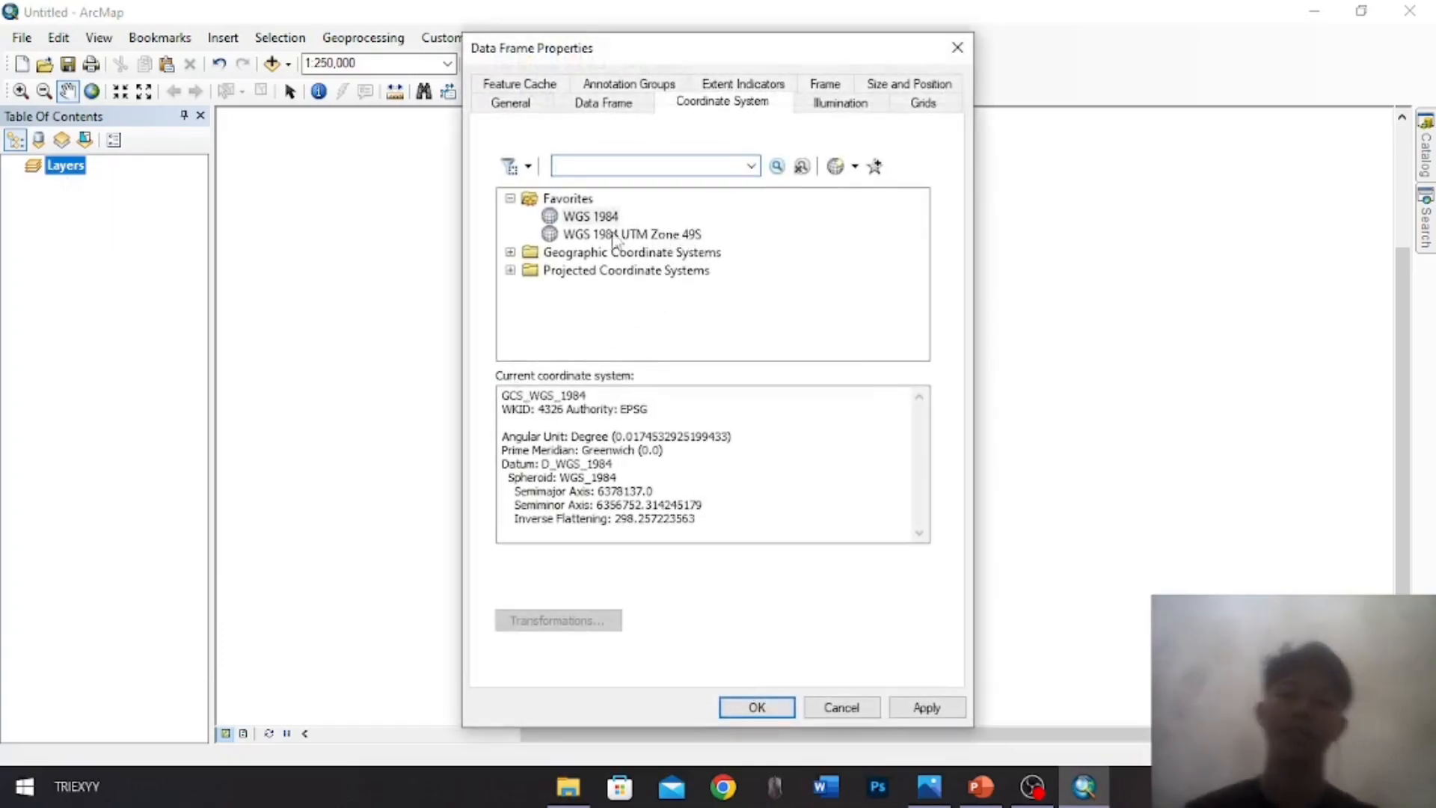
{"action": "left_click", "coordinate": [581, 218]}
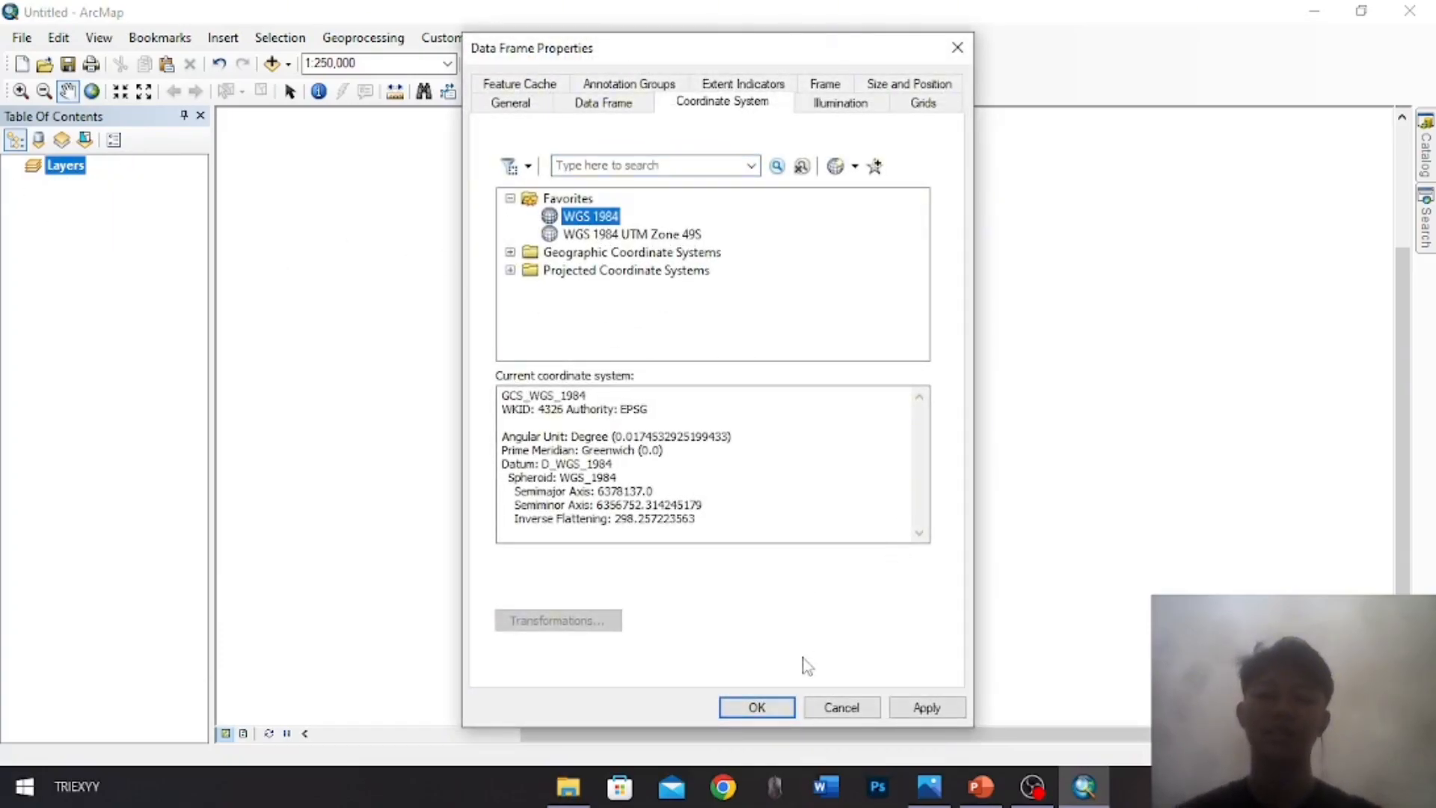
{"action": "left_click", "coordinate": [757, 707]}
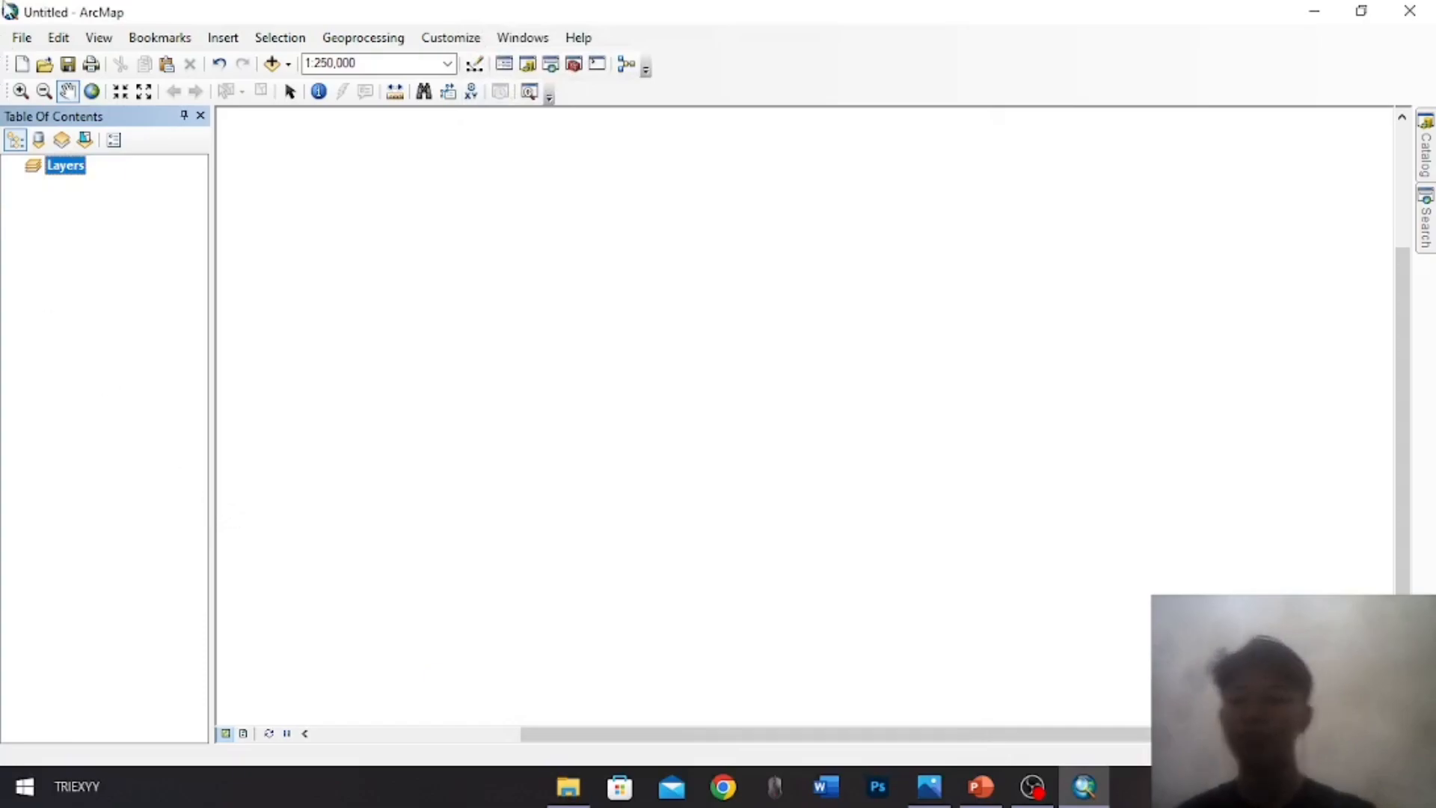
Start Add XY Data and choose Curah Hujan Kebumen.csv from the UAS folder as the source table
{"action": "left_click", "coordinate": [11, 40]}
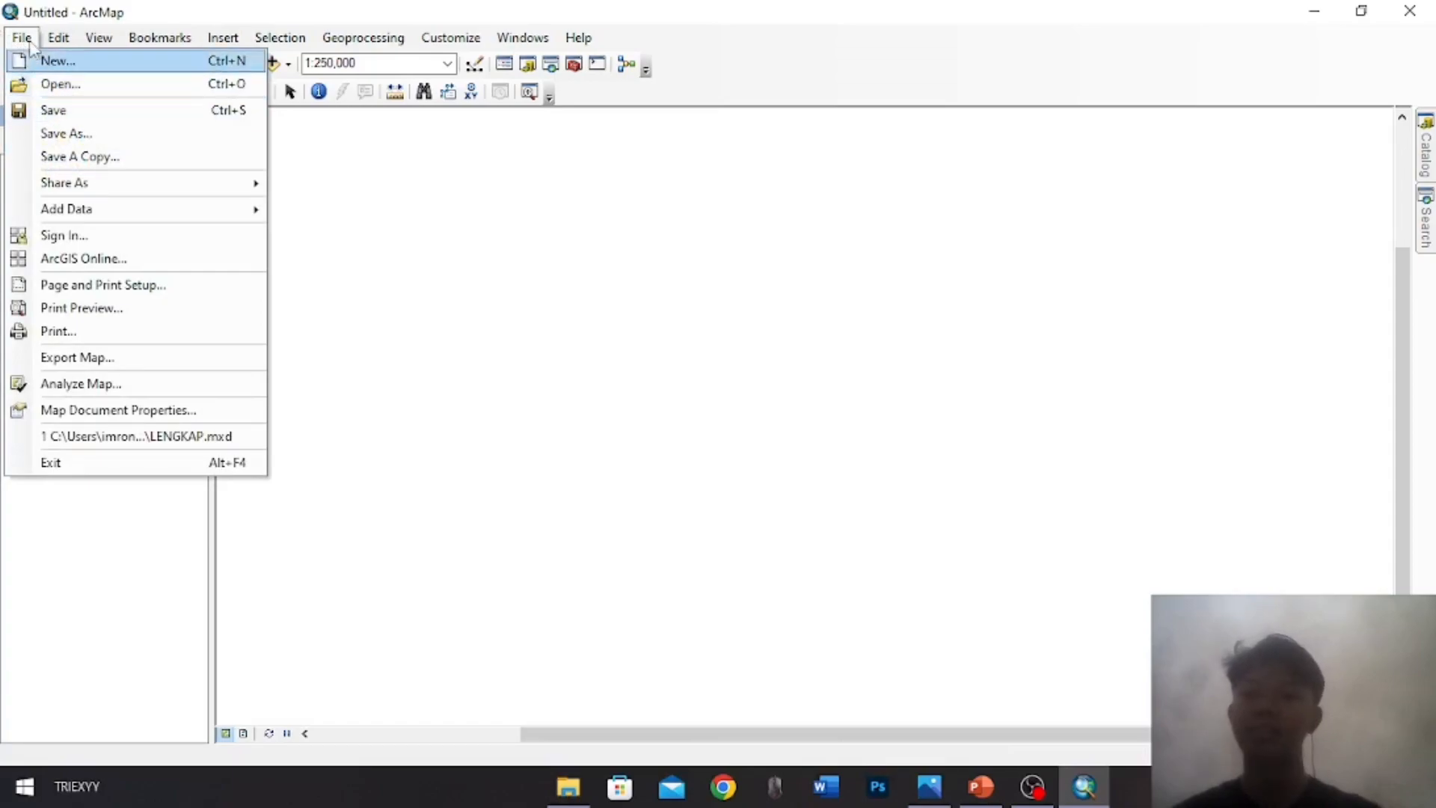
{"action": "mouse_move", "coordinate": [150, 214]}
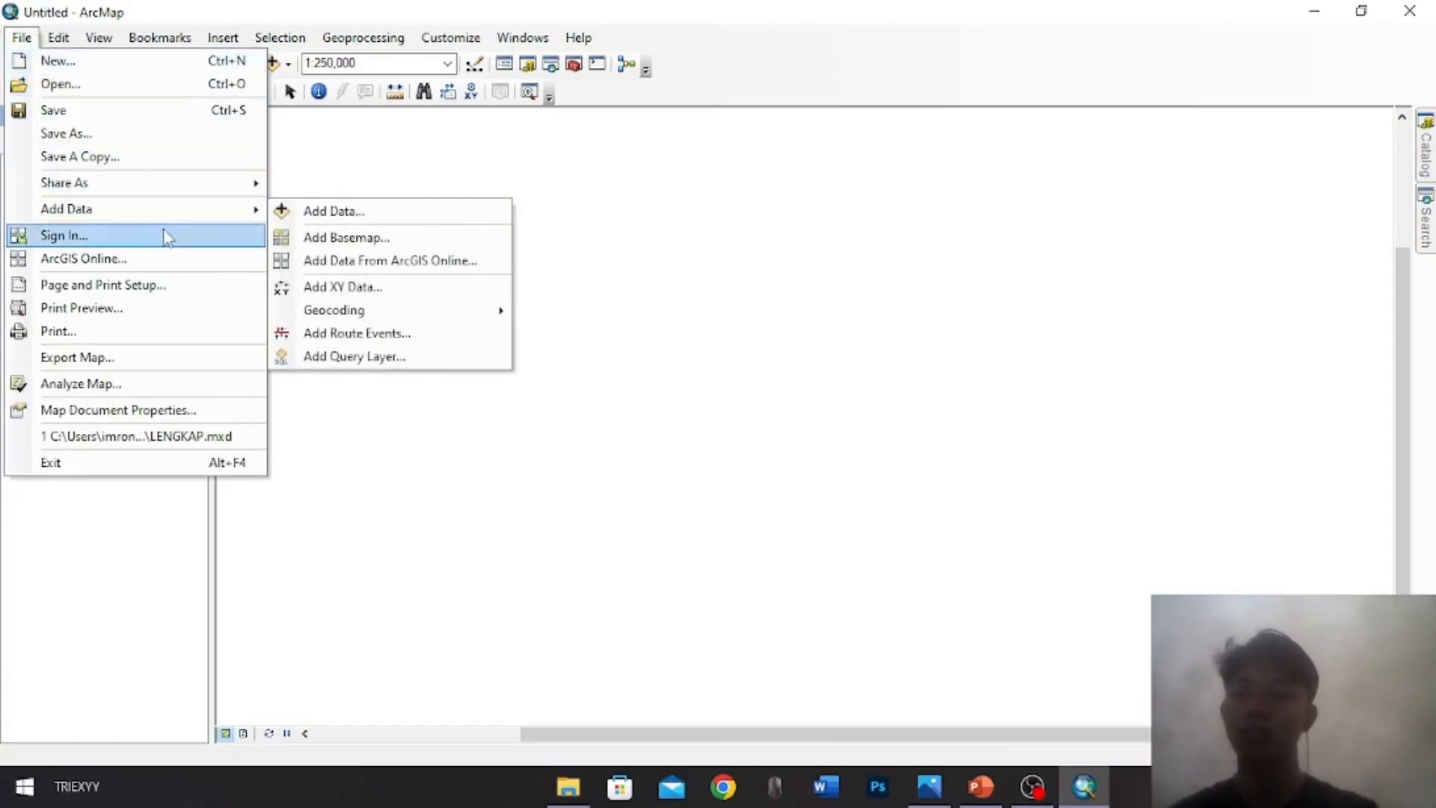
{"action": "left_click", "coordinate": [386, 287]}
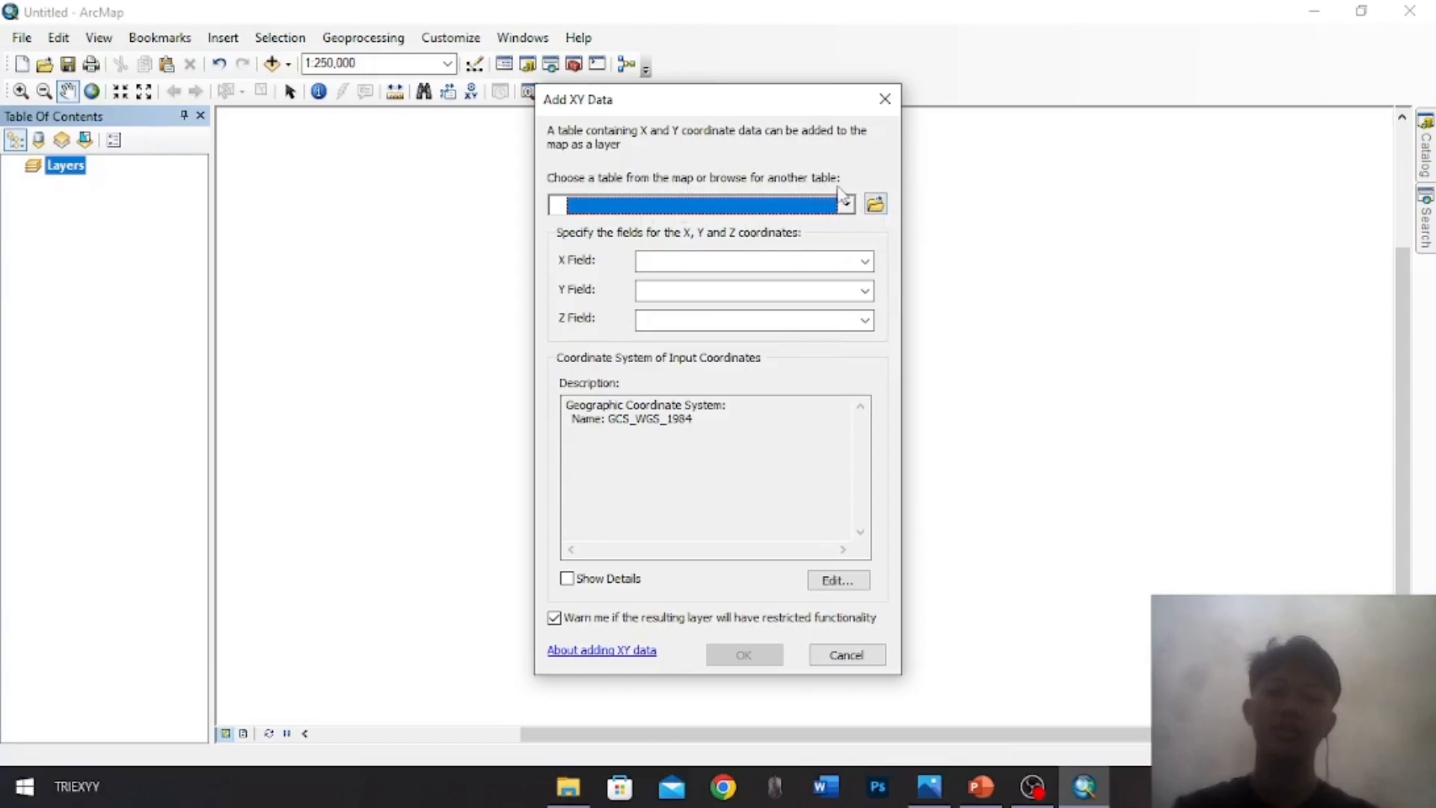
{"action": "left_click", "coordinate": [868, 202]}
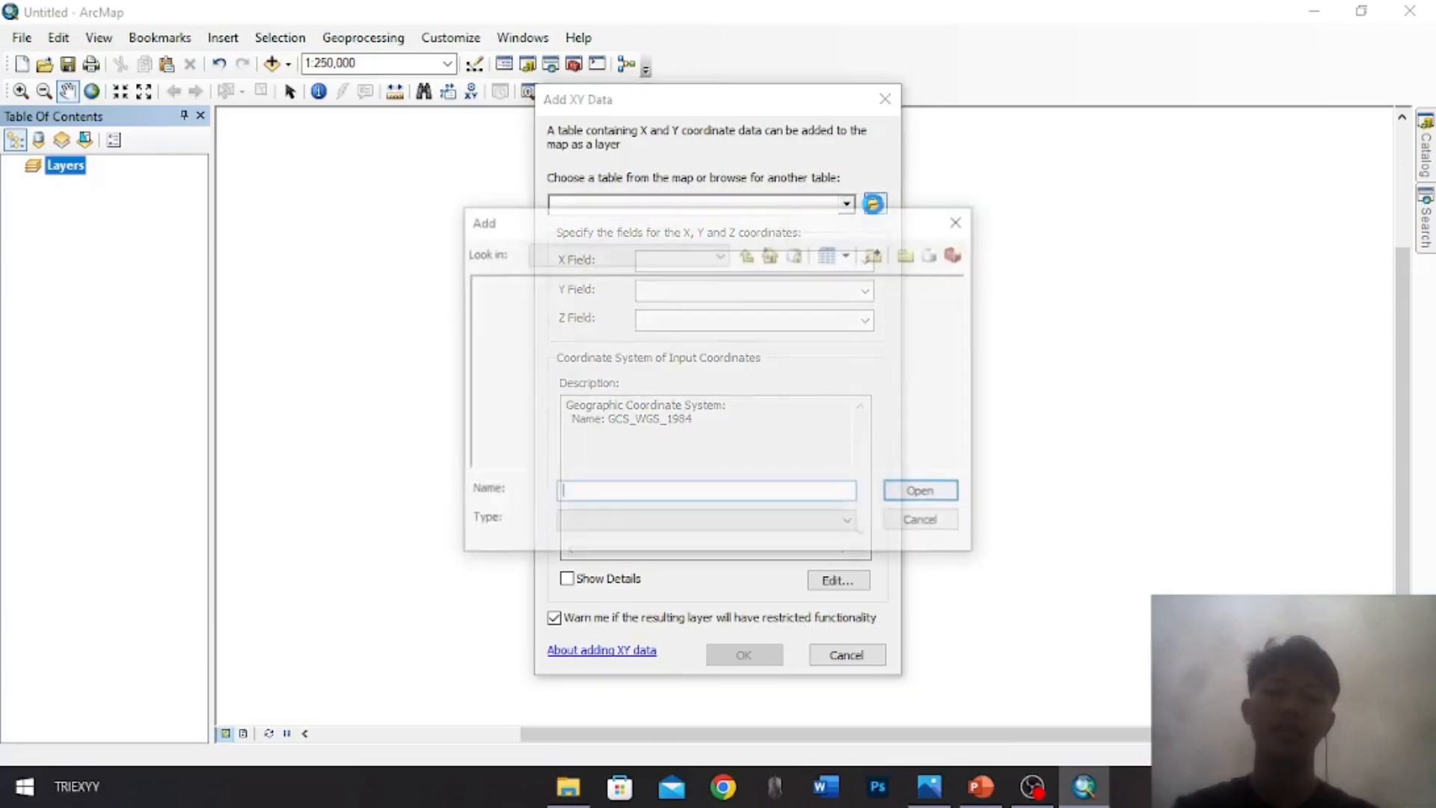
{"action": "left_click", "coordinate": [583, 321]}
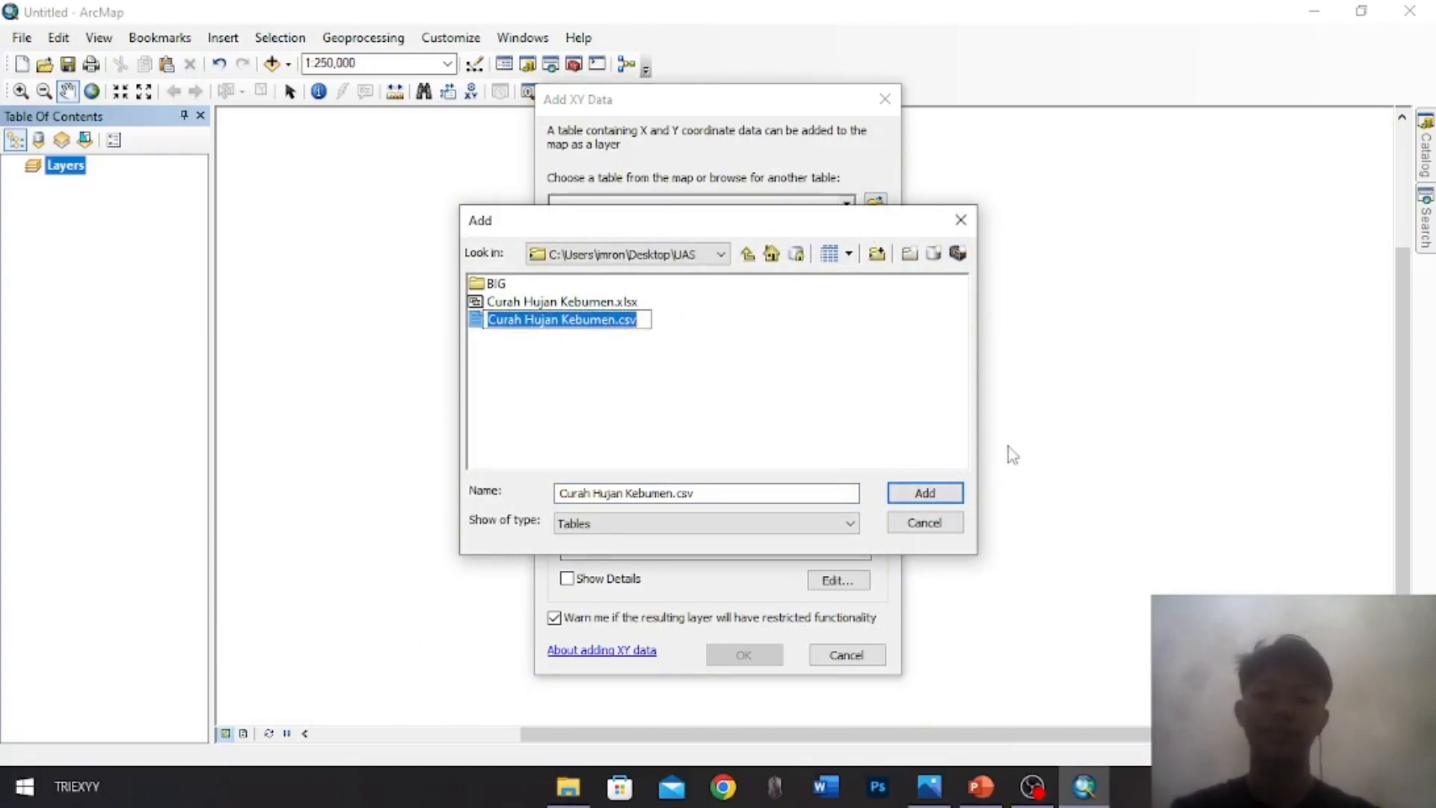
{"action": "left_click", "coordinate": [924, 493]}
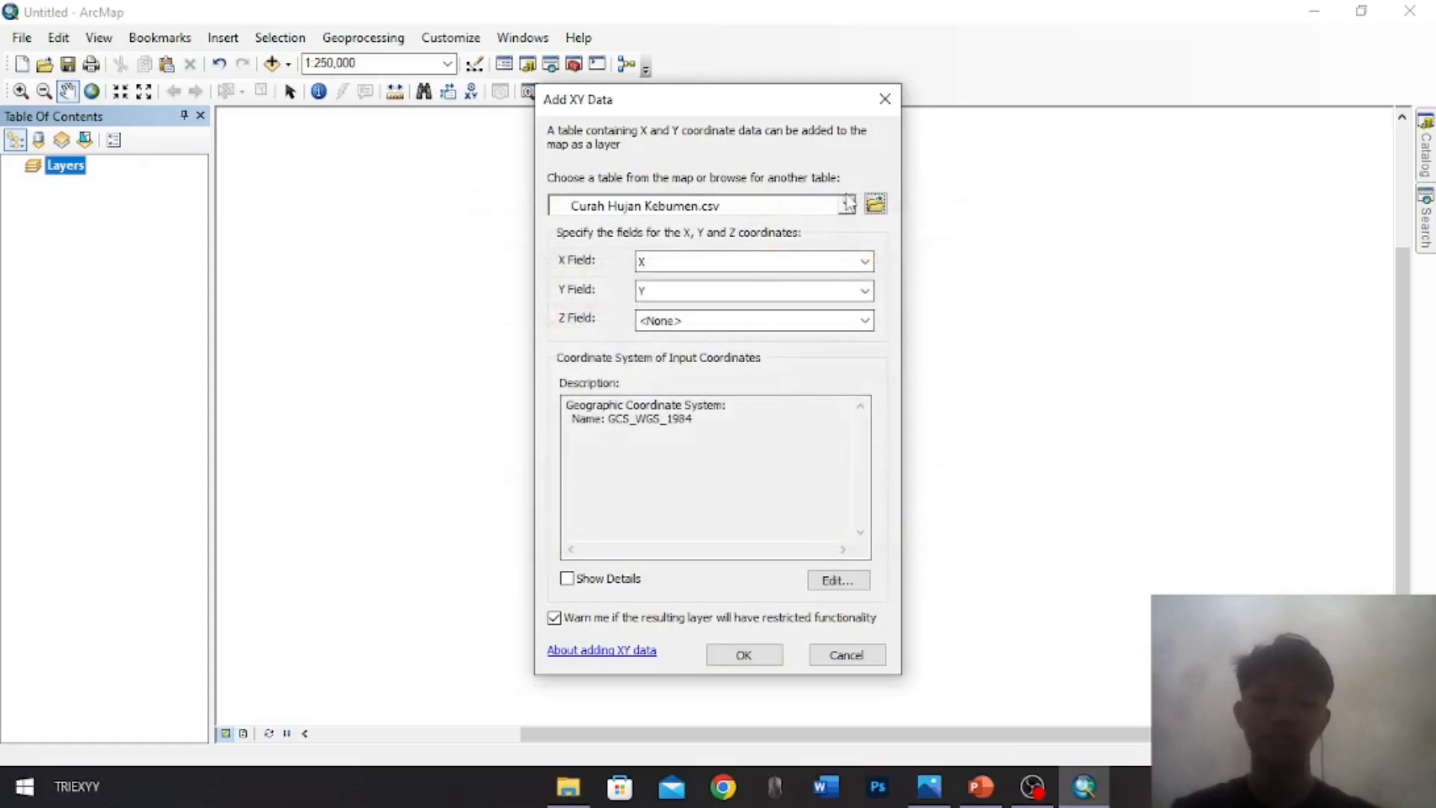
Set the Z field to Curah Hujan and add the XY points to the map, accepting the missing Object-ID field
{"action": "left_click", "coordinate": [706, 321]}
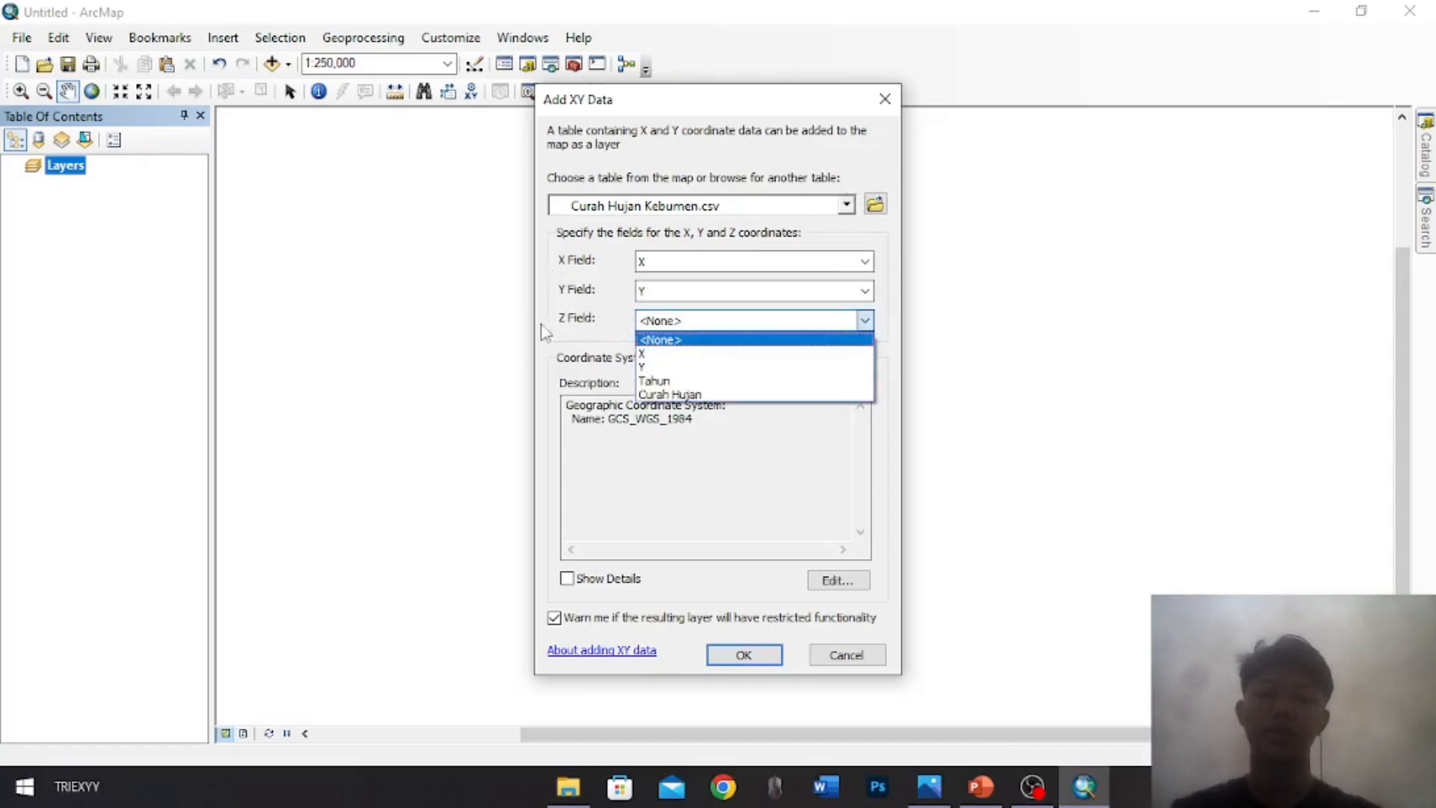
{"action": "left_click", "coordinate": [685, 394]}
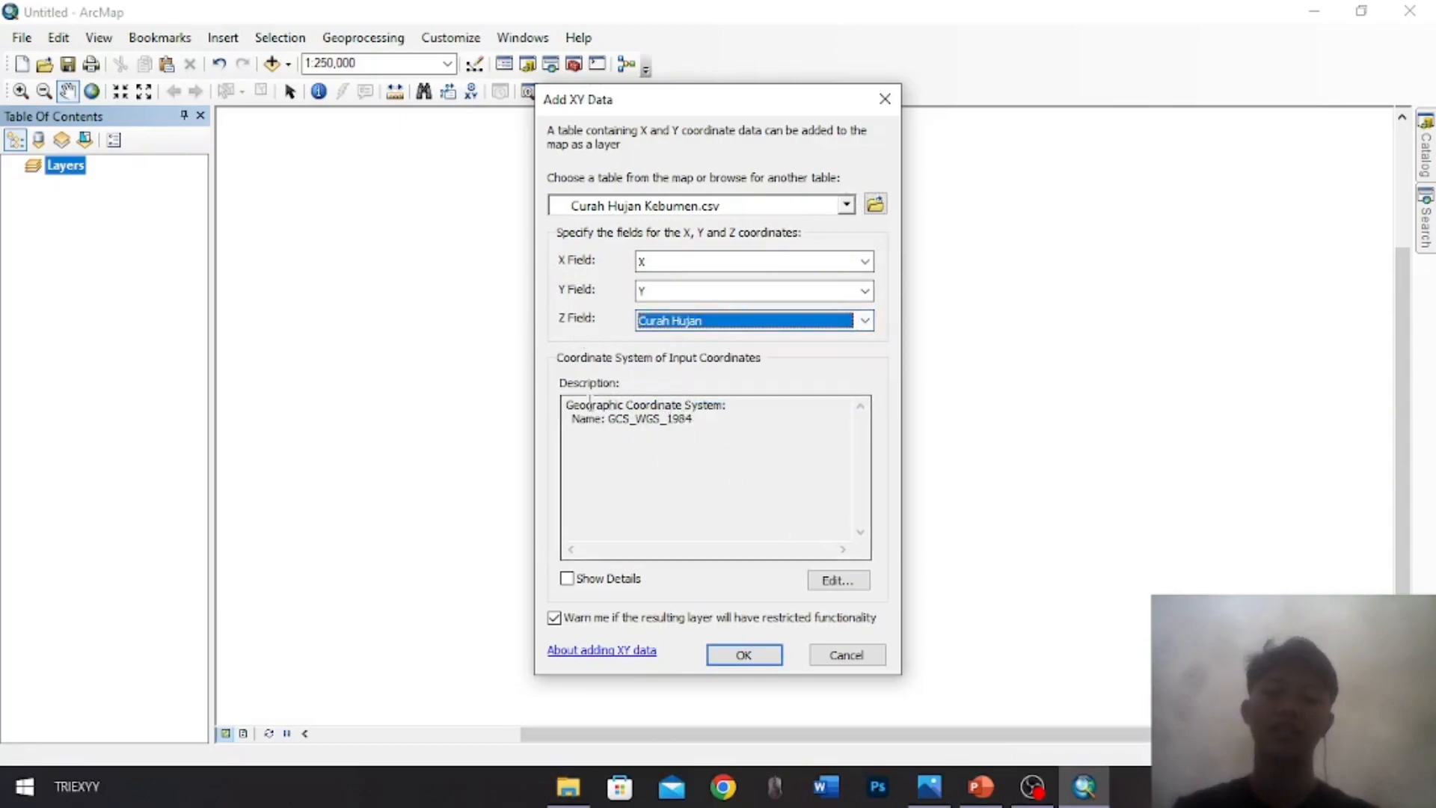
{"action": "left_click", "coordinate": [676, 430]}
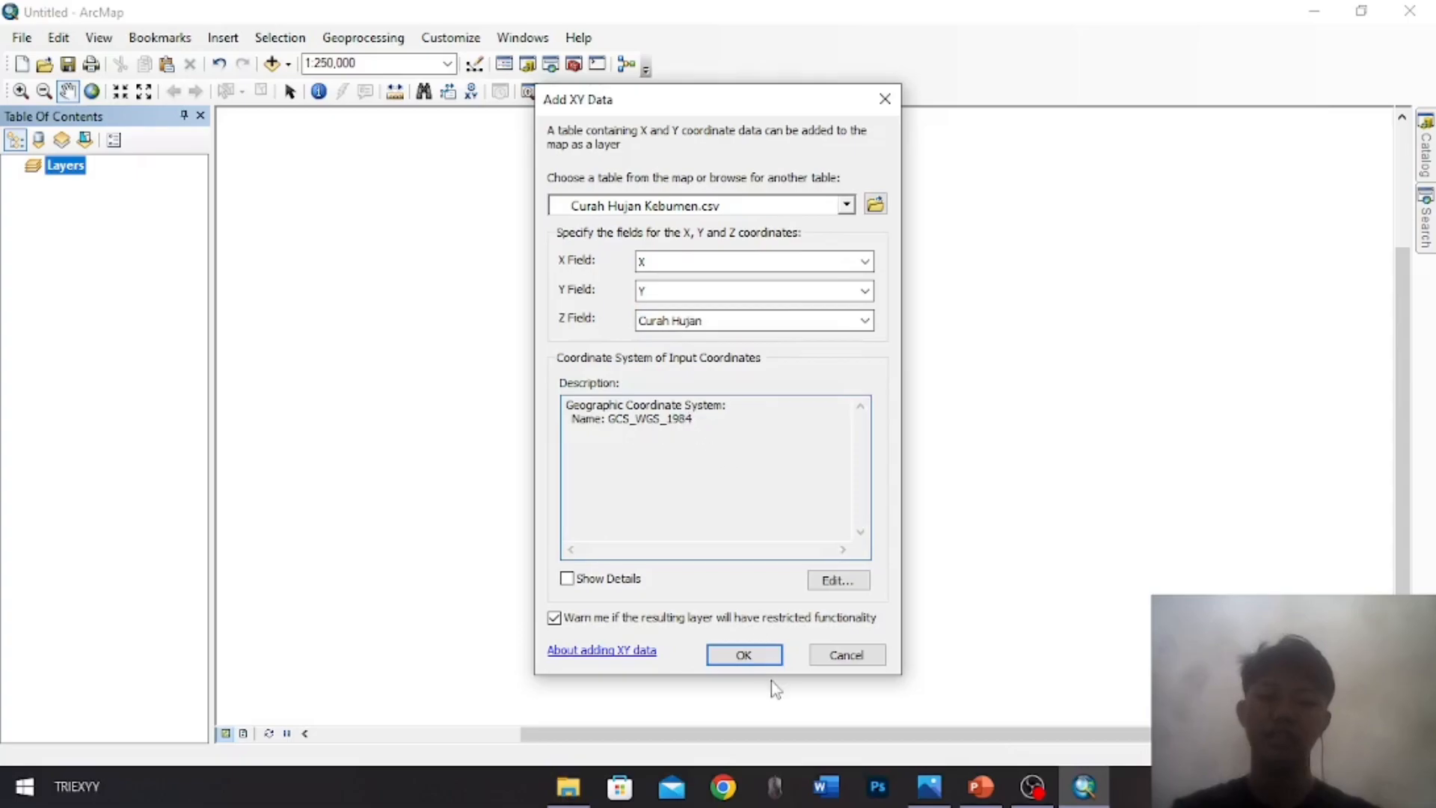
{"action": "left_click", "coordinate": [744, 655]}
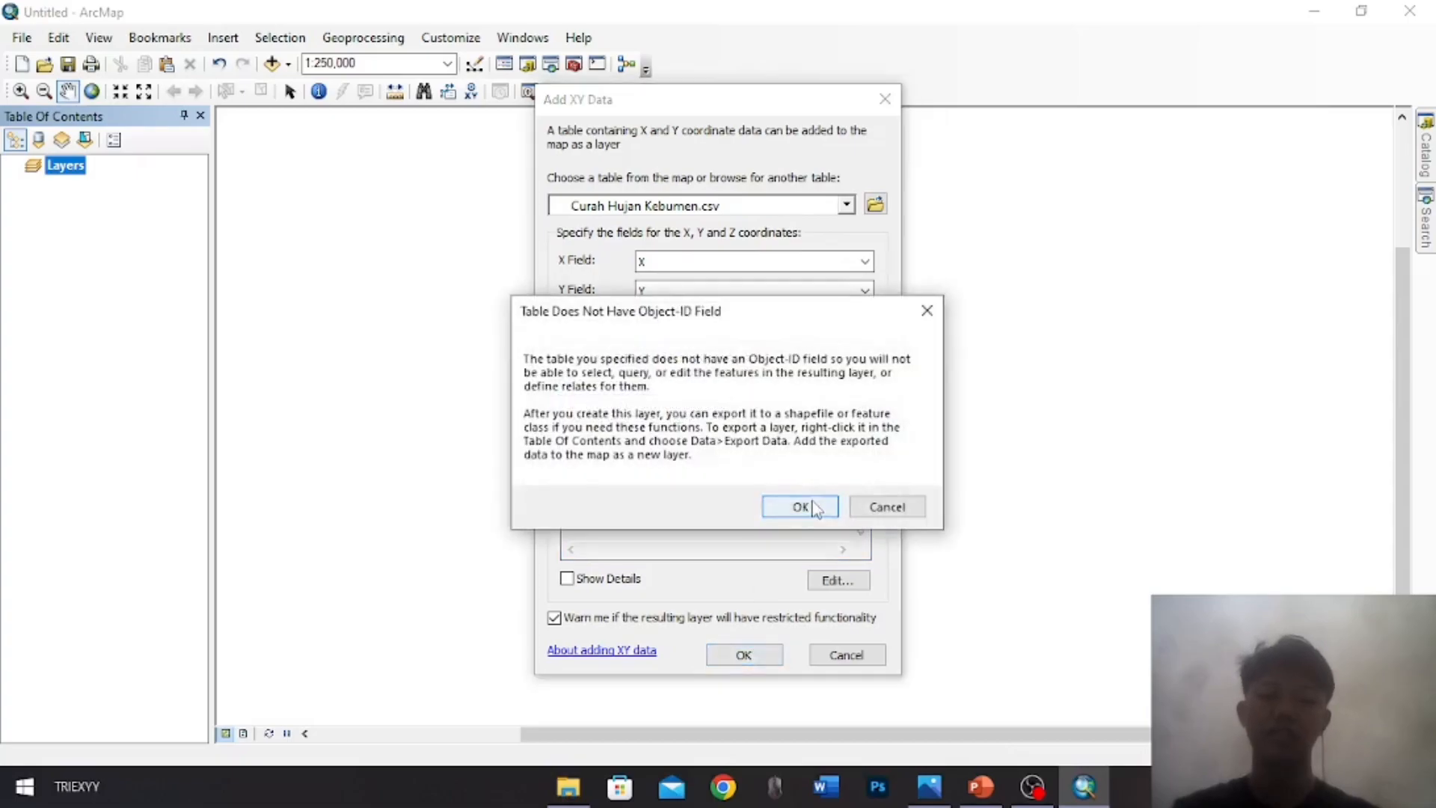
{"action": "left_click", "coordinate": [814, 507]}
Start exporting the Curah Hujan Kebumen.csv point layer's data and choose the UAS folder as the shapefile's output location
{"action": "scroll", "coordinate": [686, 388], "scroll_direction": "up", "scroll_amount": 2}
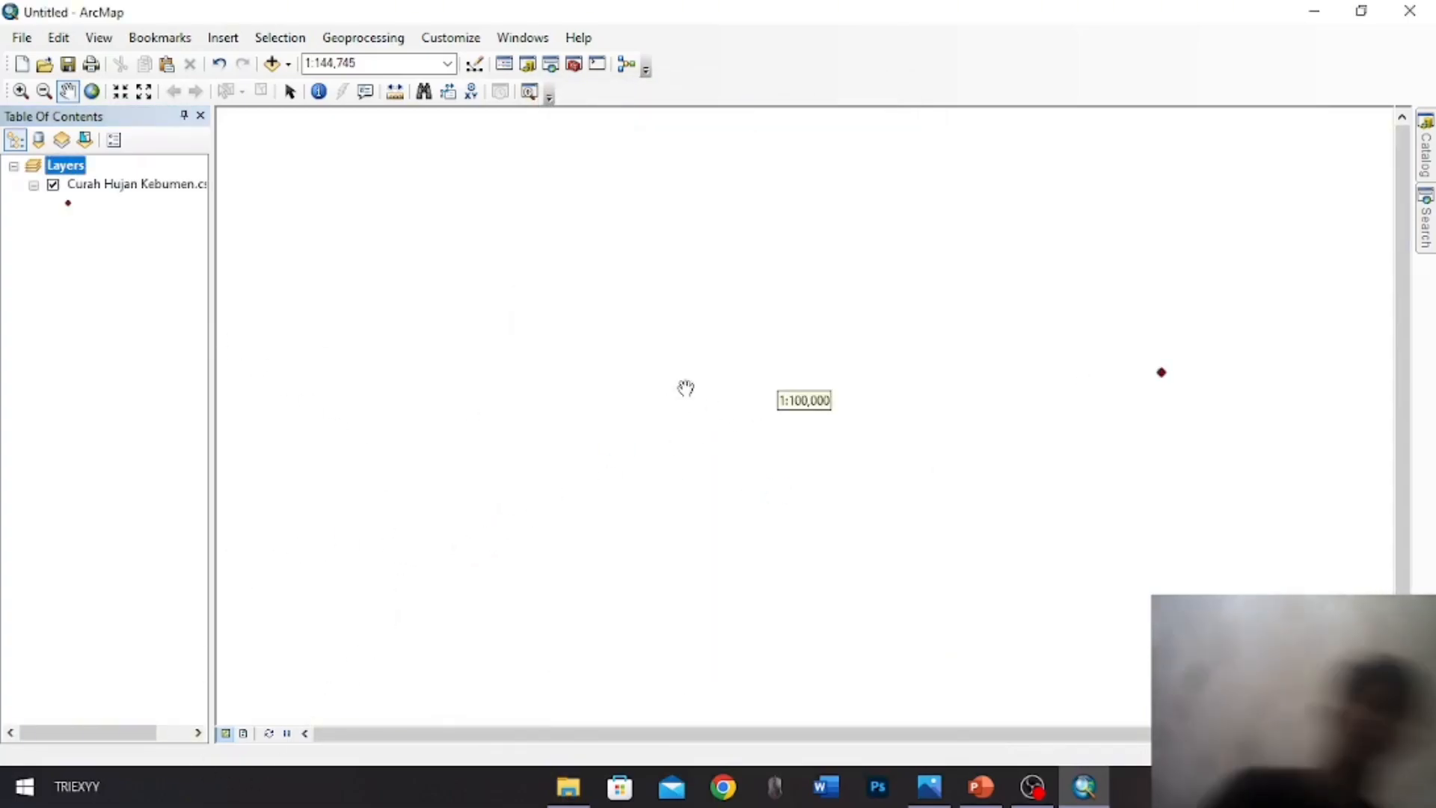
{"action": "scroll", "coordinate": [833, 612], "scroll_direction": "down", "scroll_amount": 3}
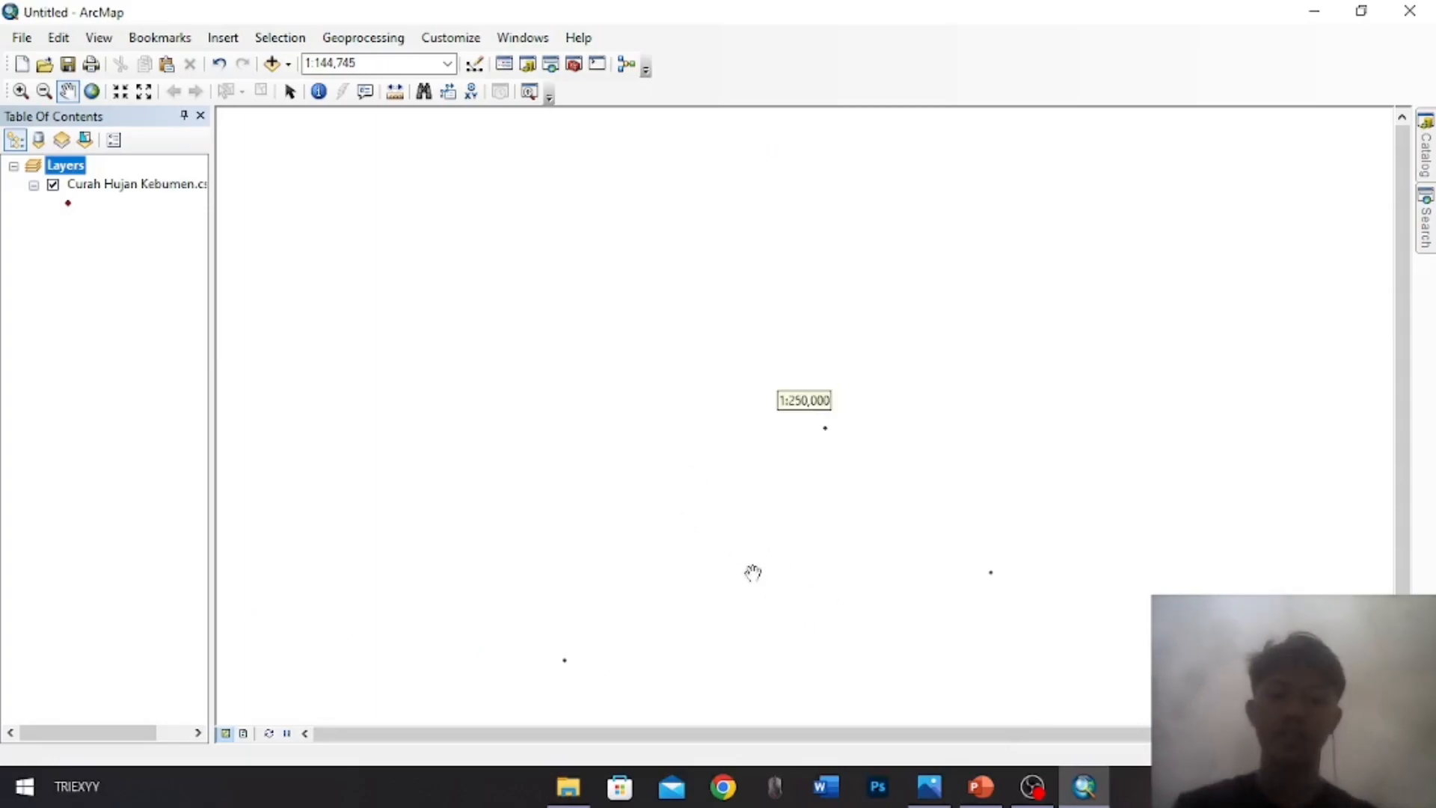
{"action": "right_click", "coordinate": [120, 185]}
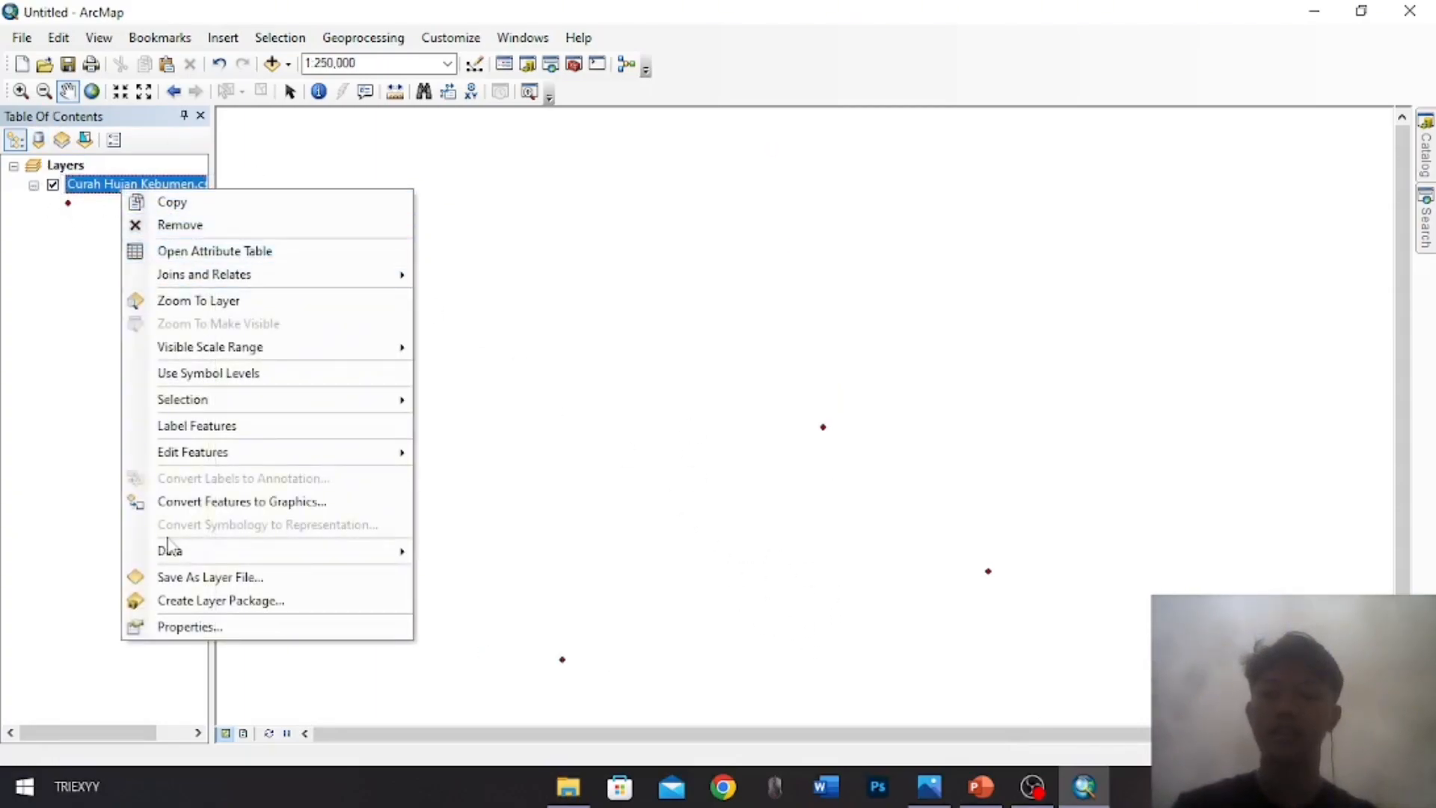
{"action": "mouse_move", "coordinate": [249, 550]}
{"action": "left_click", "coordinate": [543, 578]}
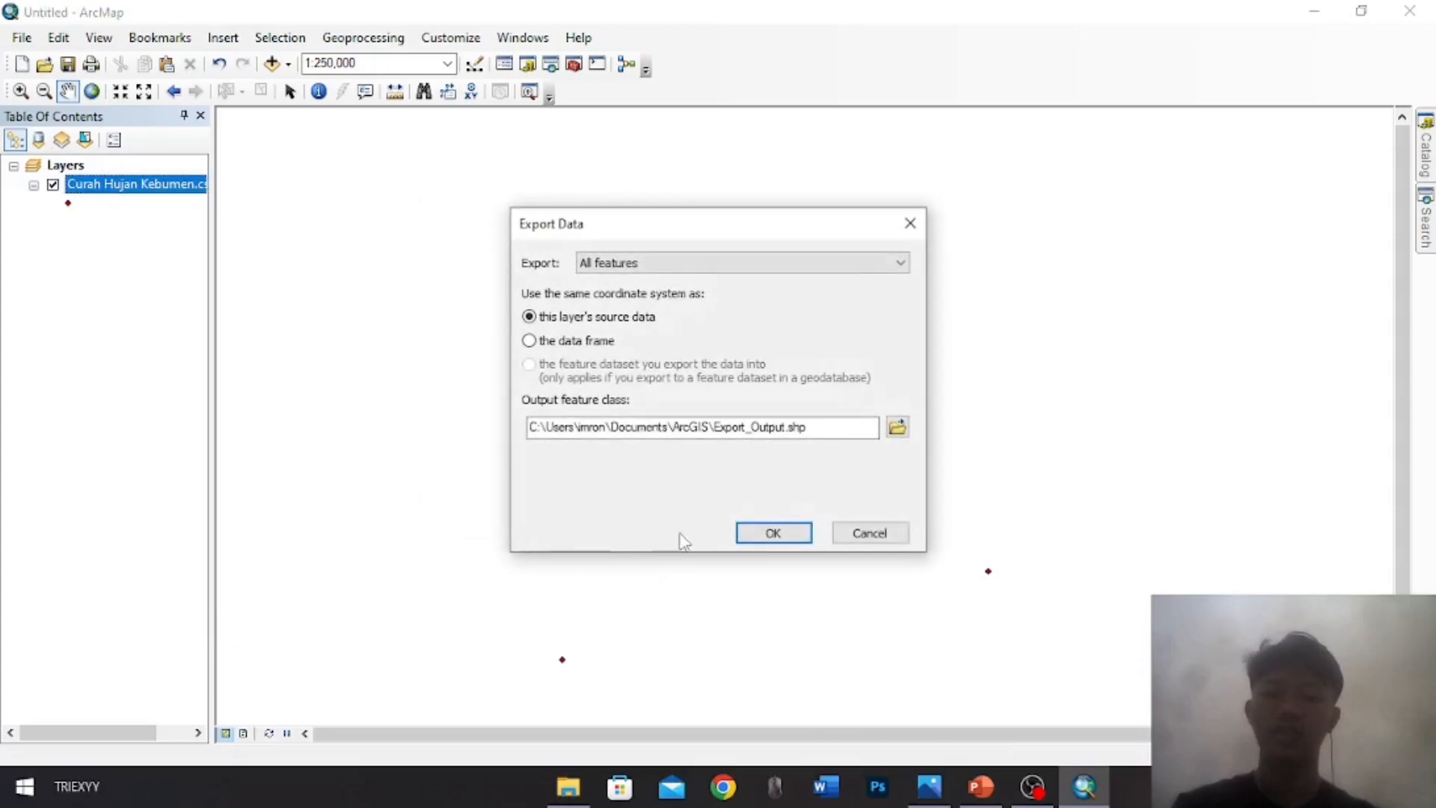
{"action": "left_click", "coordinate": [896, 427]}
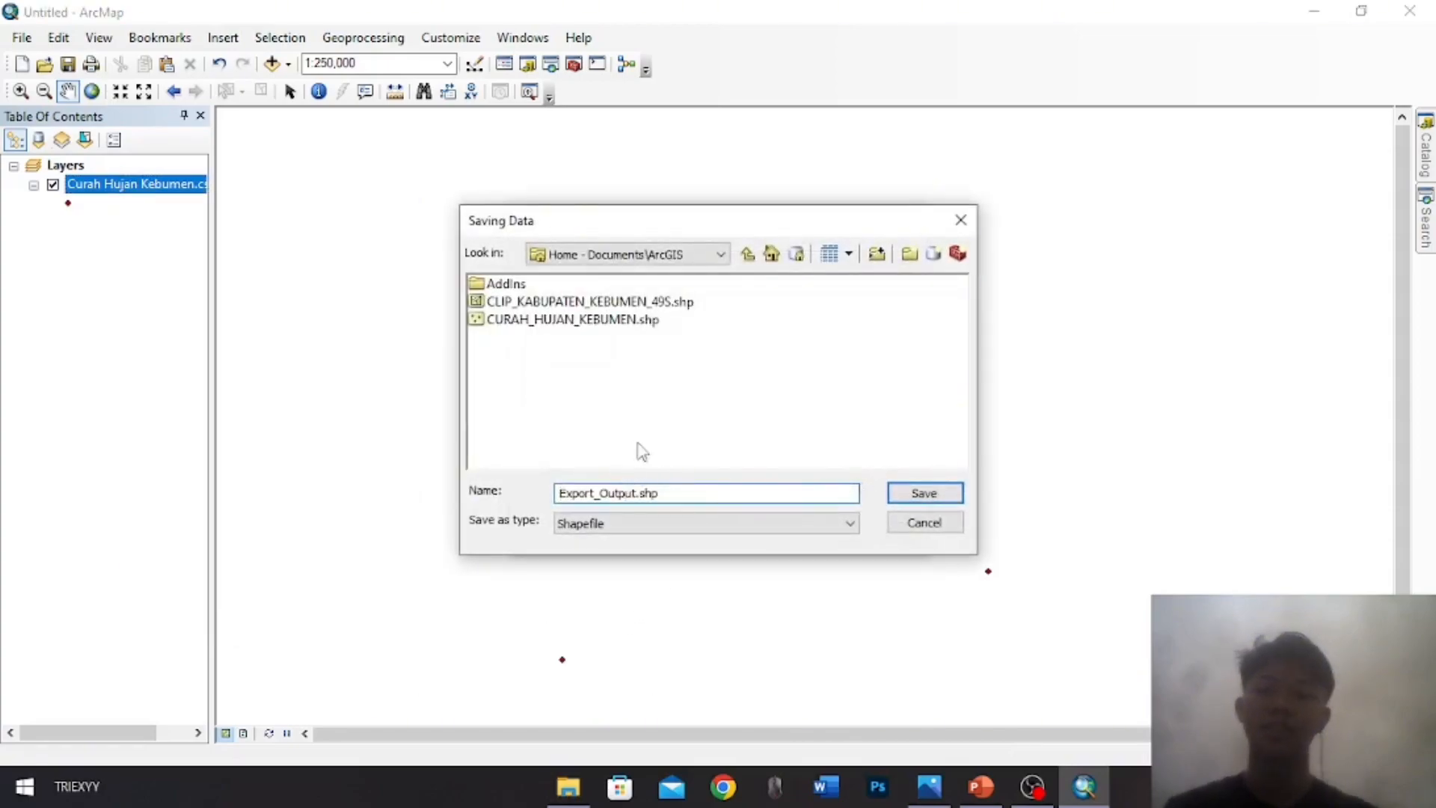
{"action": "left_click", "coordinate": [680, 254]}
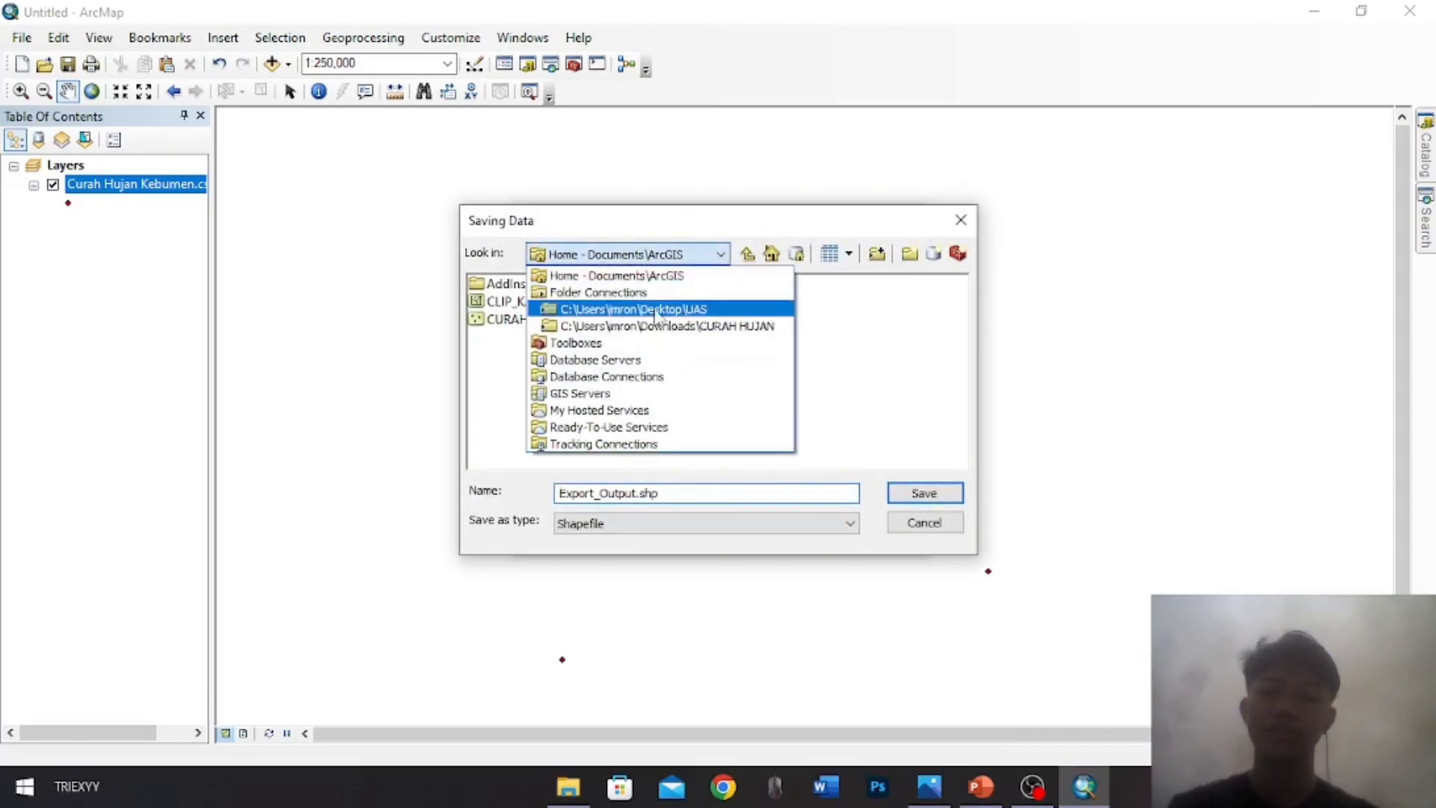
{"action": "left_click", "coordinate": [644, 311]}
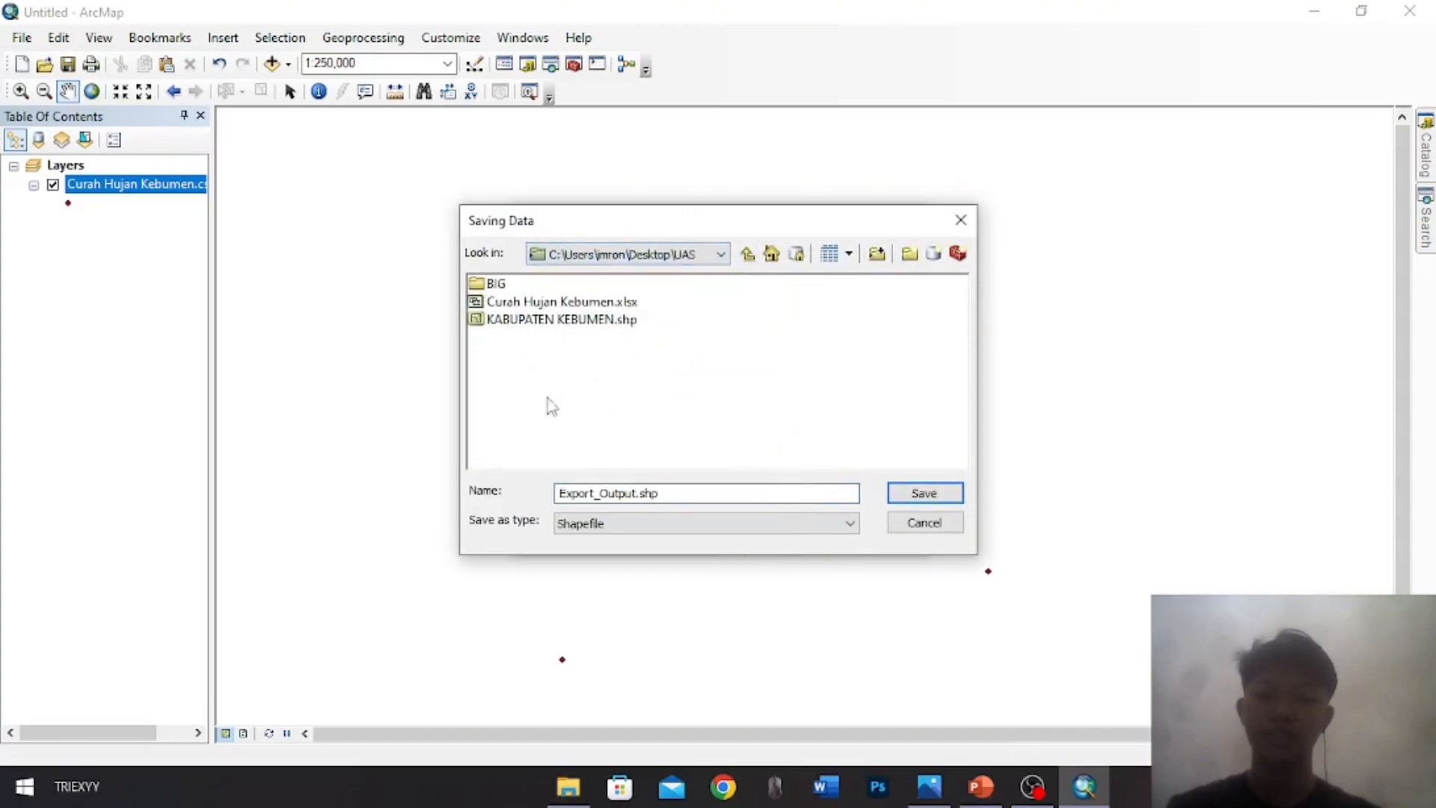
Name the shapefile CURAH HUJAN KEBUMEN.shp, export all features with the source data's coordinate system, and add the result to the map
{"action": "double_click", "coordinate": [558, 494]}
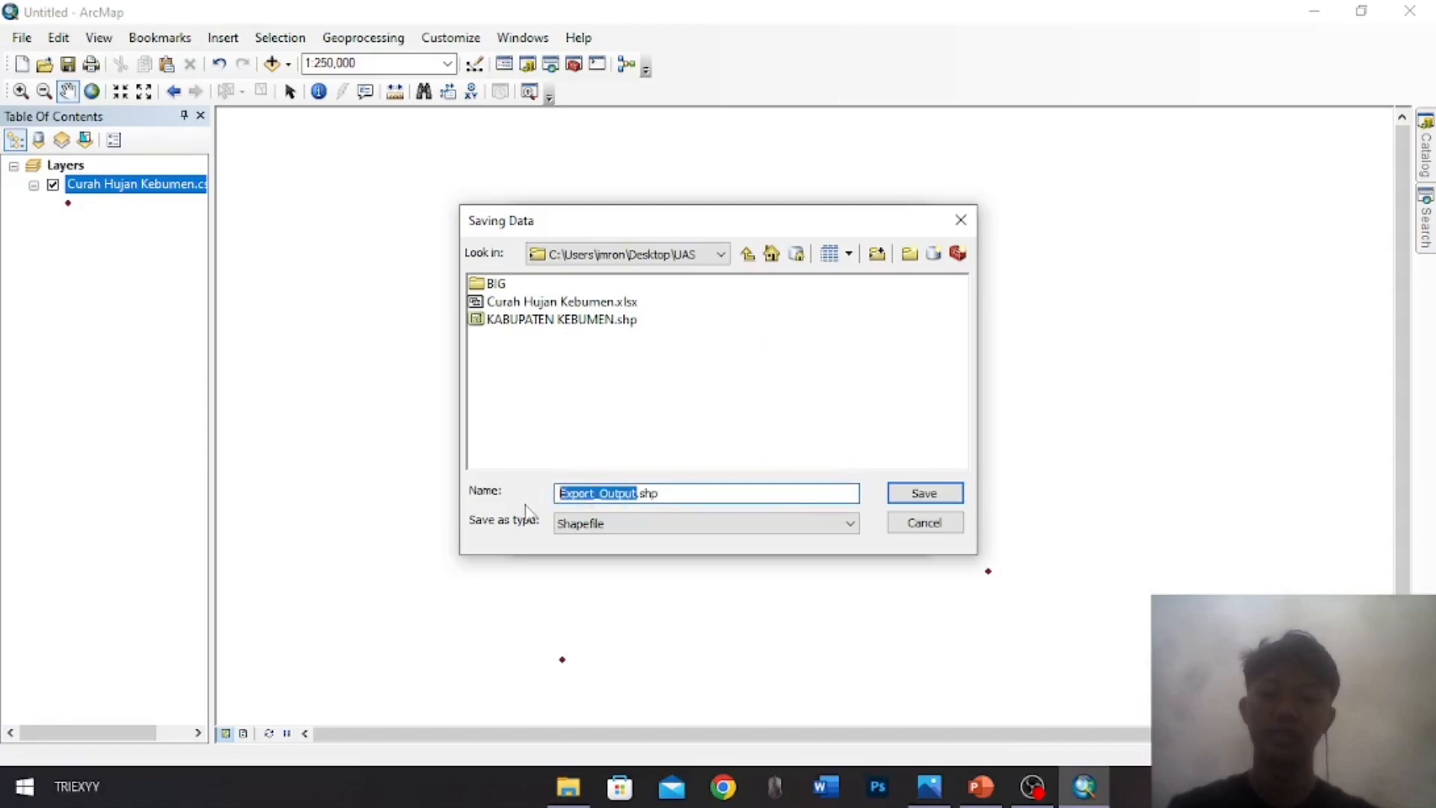
{"action": "key", "text": "Tab"}
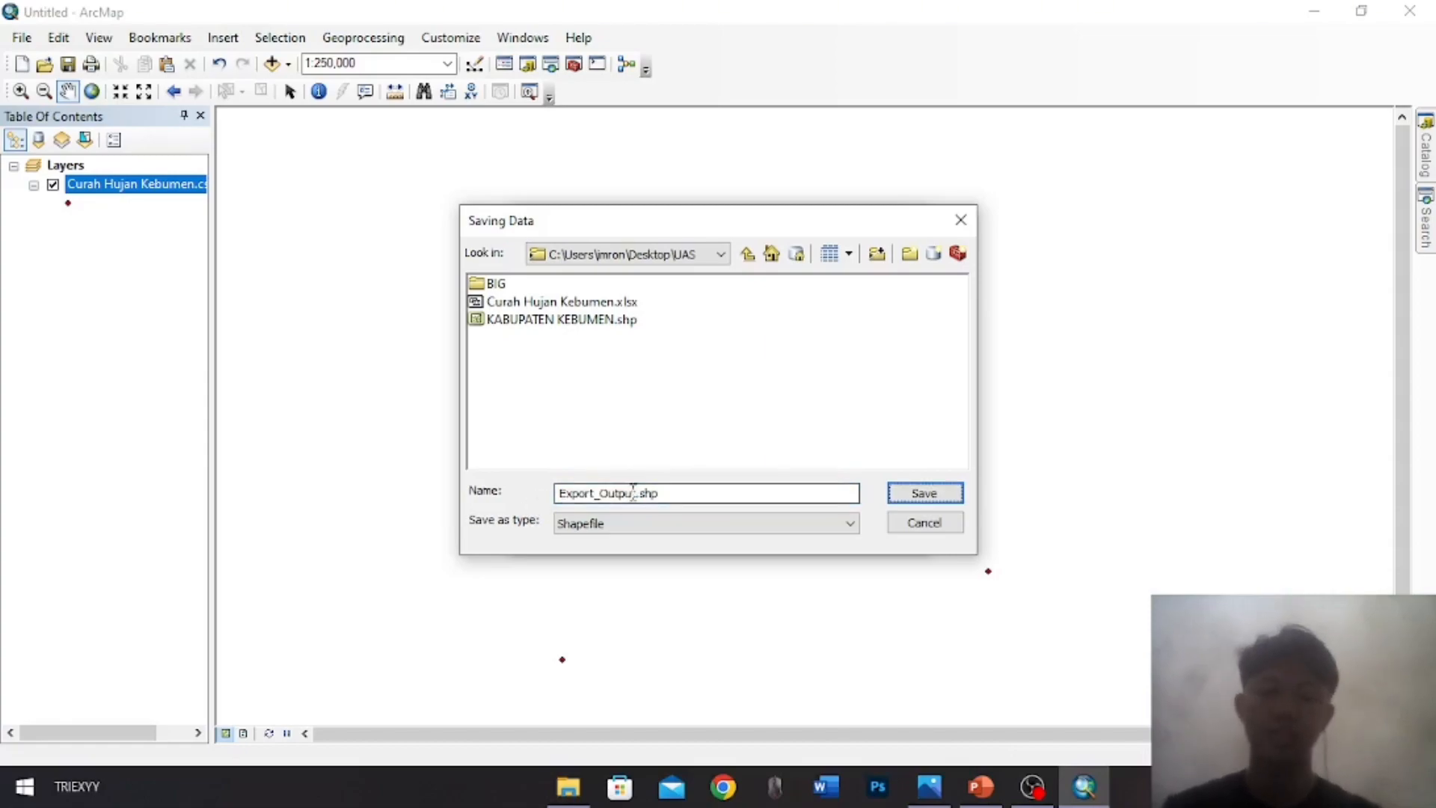
{"action": "left_click_drag", "start_coordinate": [636, 494], "coordinate": [570, 500]}
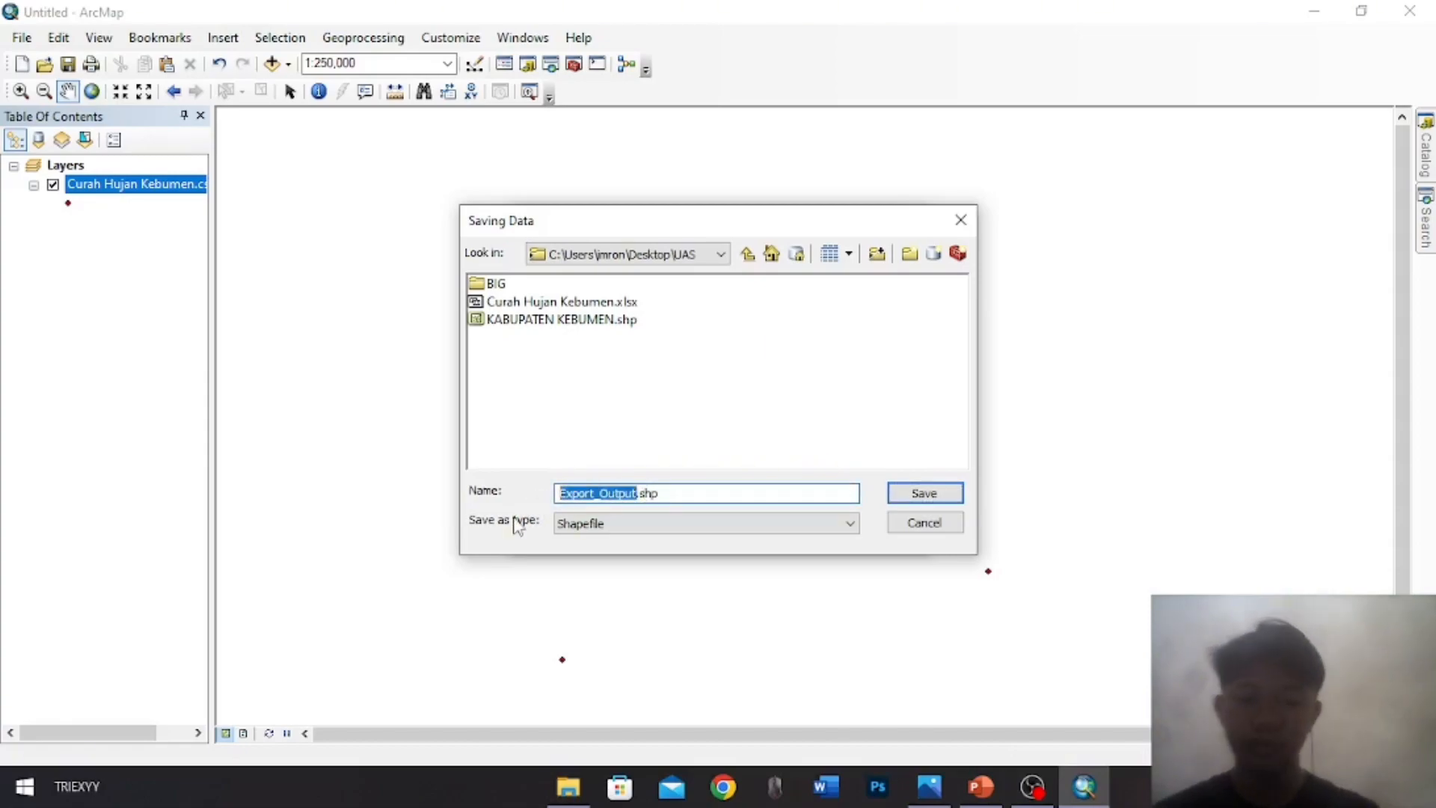
{"action": "type", "text": "s"}
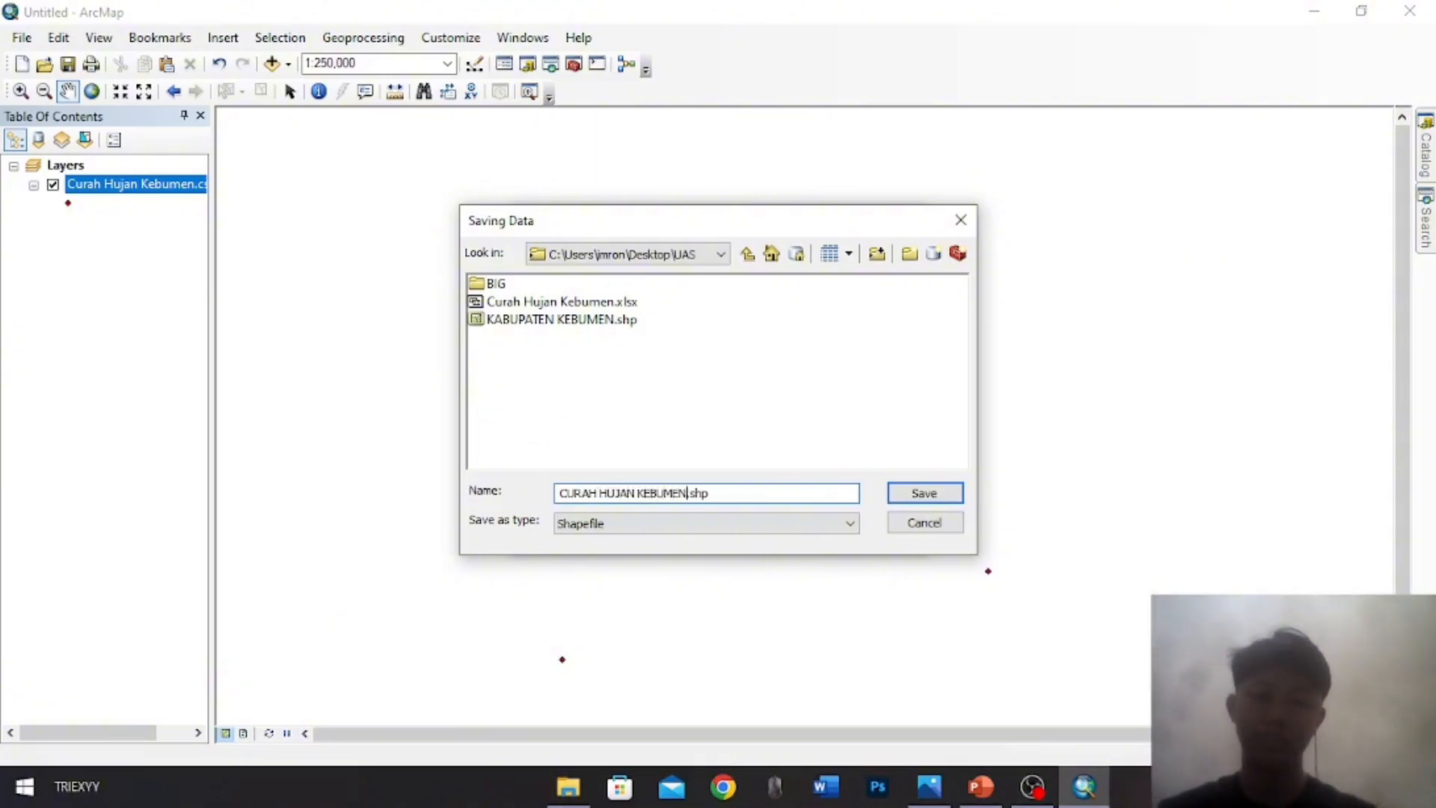
{"action": "key", "text": "Return"}
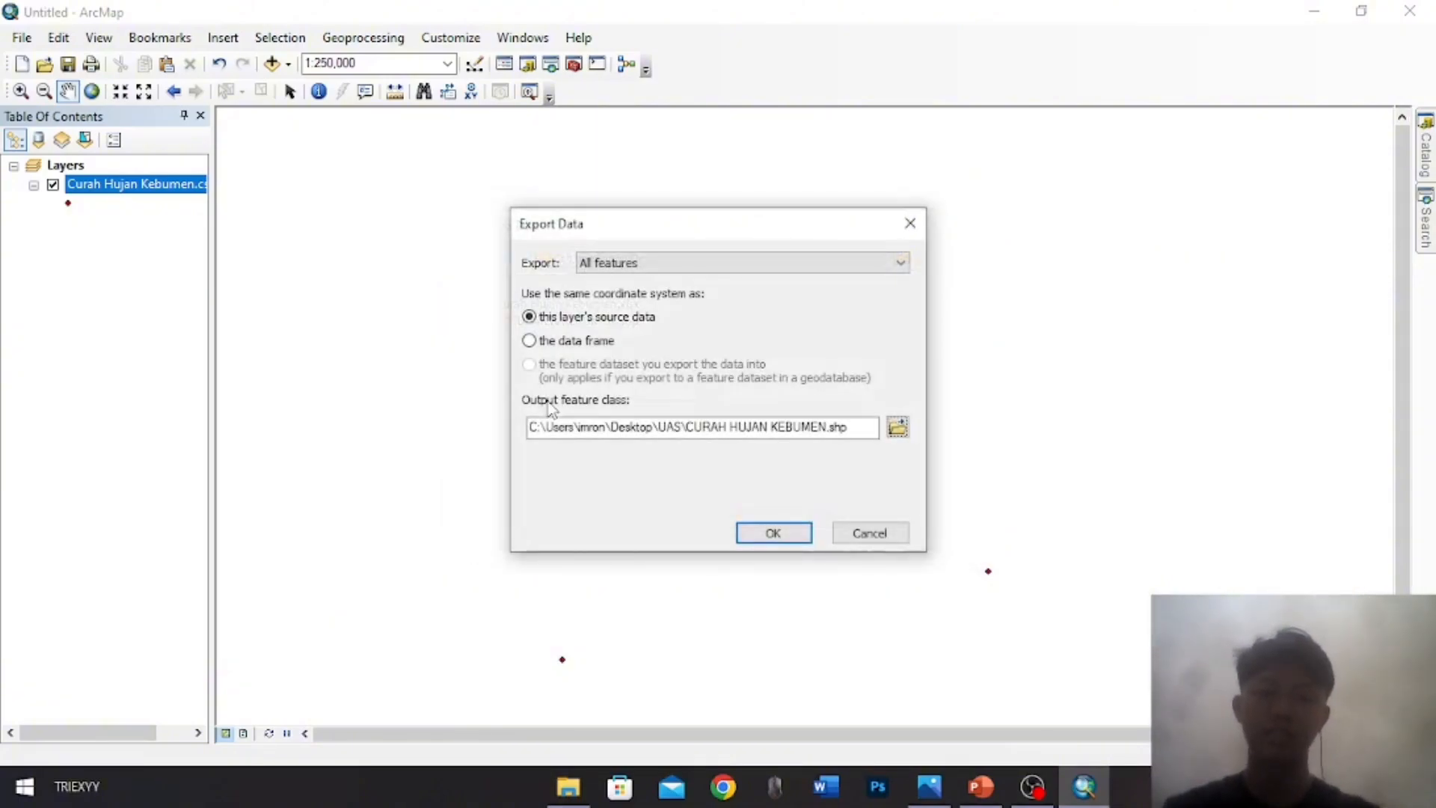
{"action": "key", "text": "Return"}
{"action": "key", "text": "Return"}
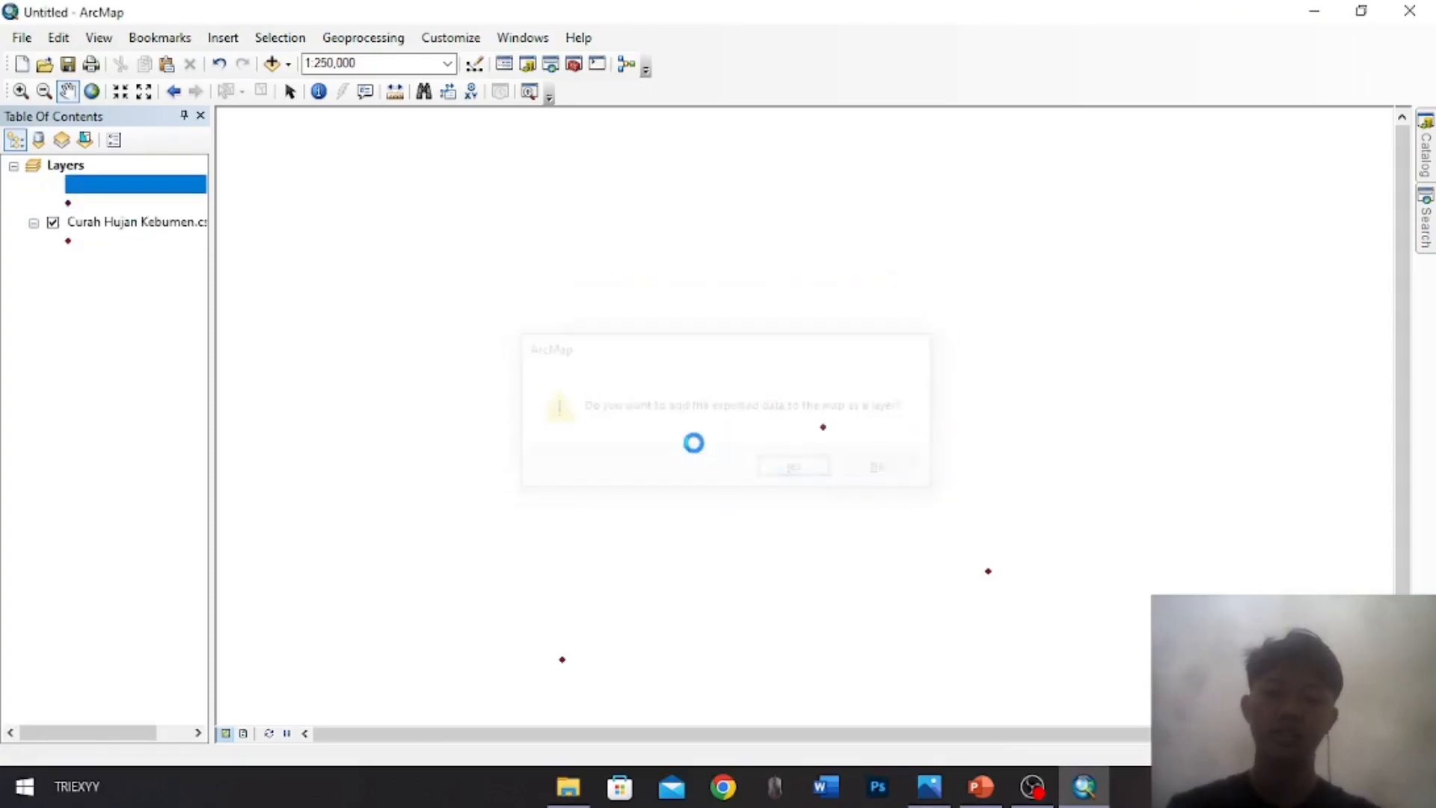
Remove the original Curah Hujan Kebumen.csv layer and zoom the map to the exported rainfall shapefile layer
{"action": "right_click", "coordinate": [158, 218]}
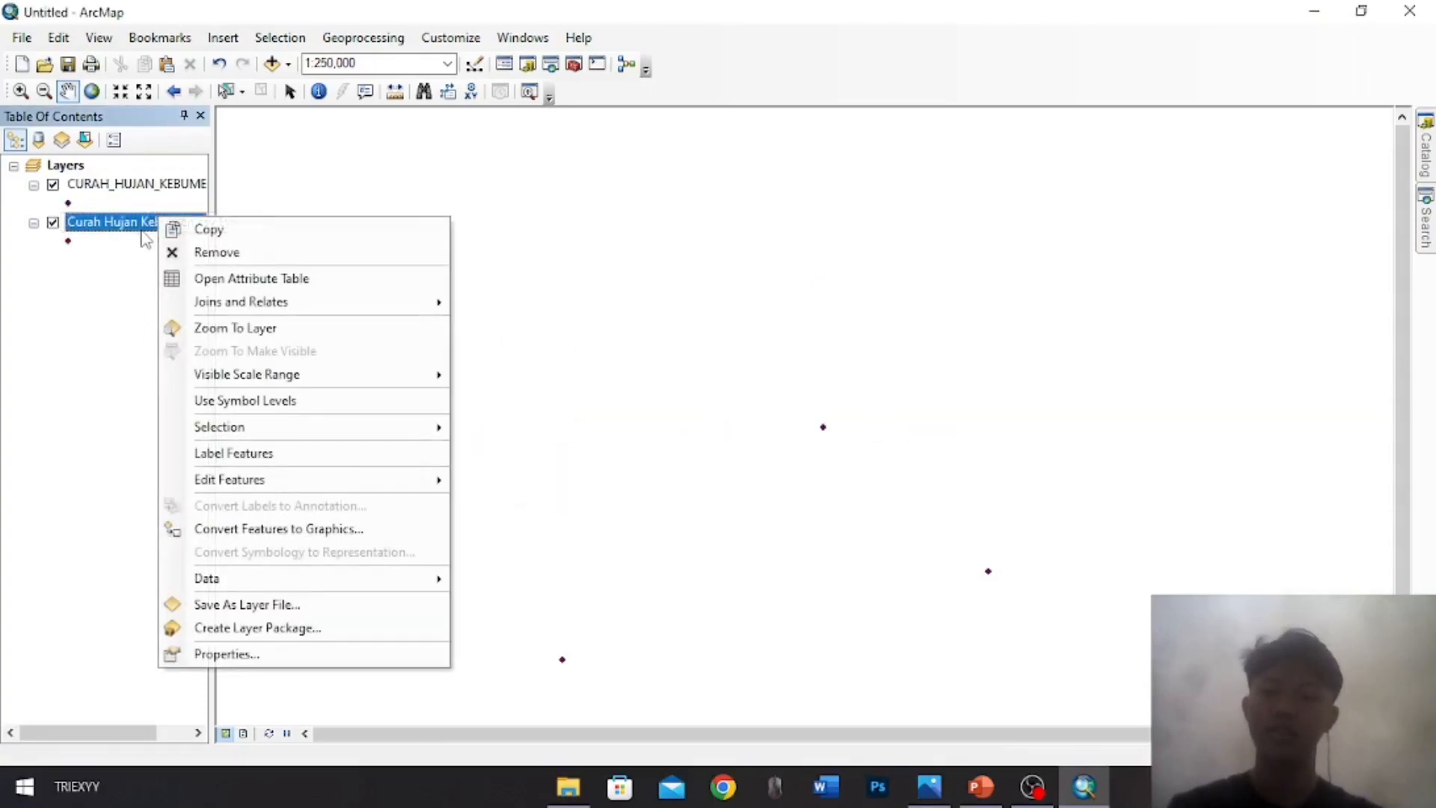
{"action": "left_click", "coordinate": [262, 253]}
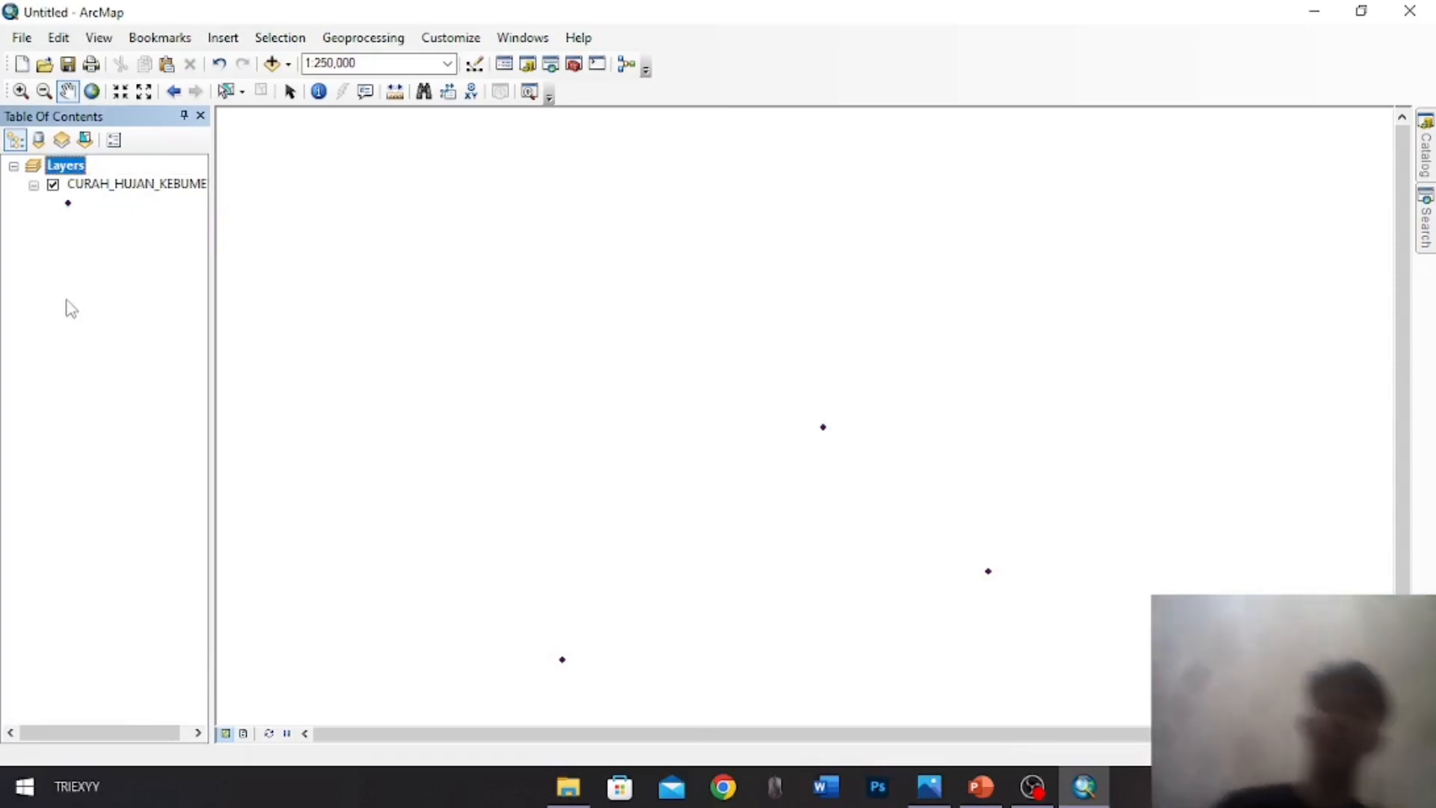
{"action": "scroll", "coordinate": [561, 571], "scroll_direction": "down", "scroll_amount": 3}
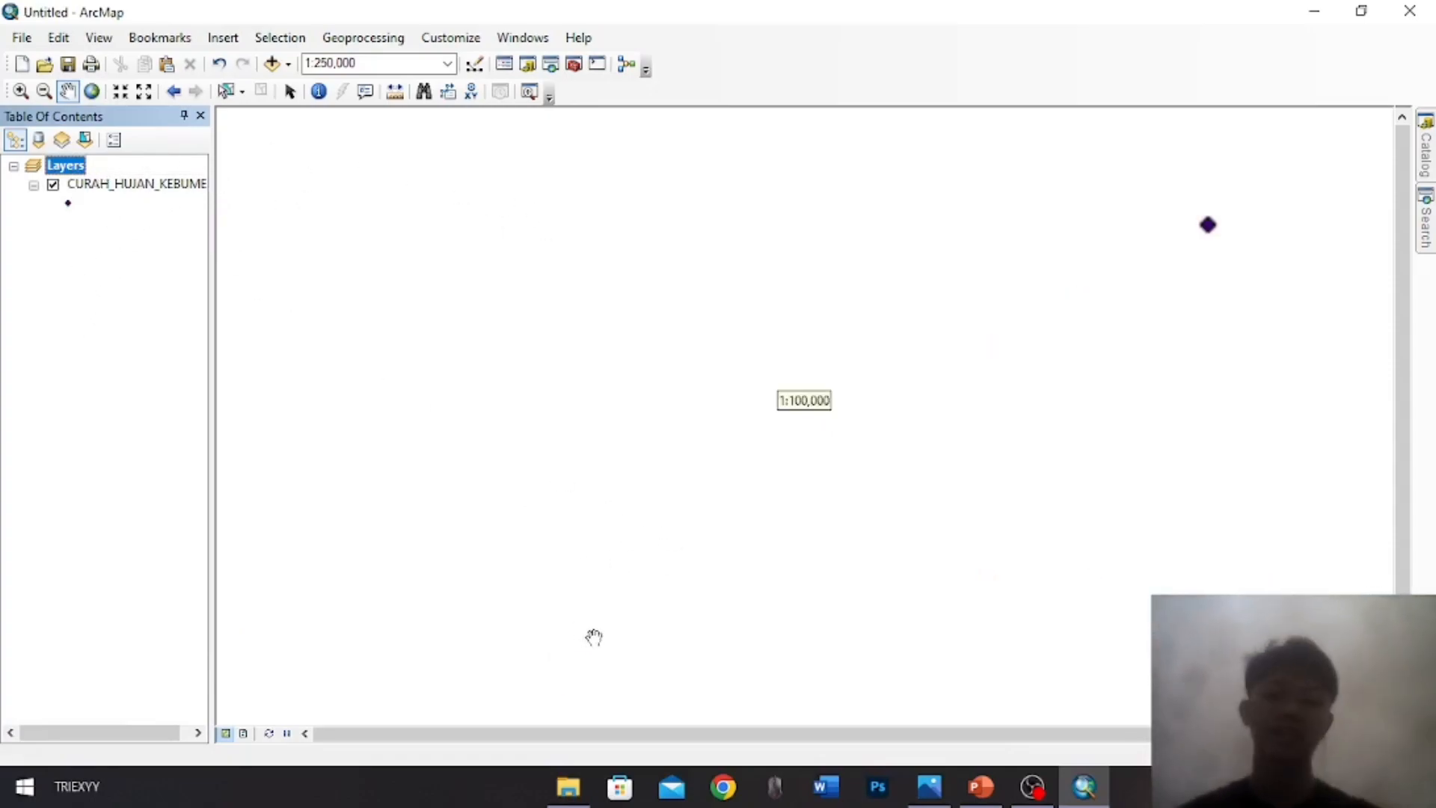
{"action": "scroll", "coordinate": [875, 701], "scroll_direction": "up", "scroll_amount": 2}
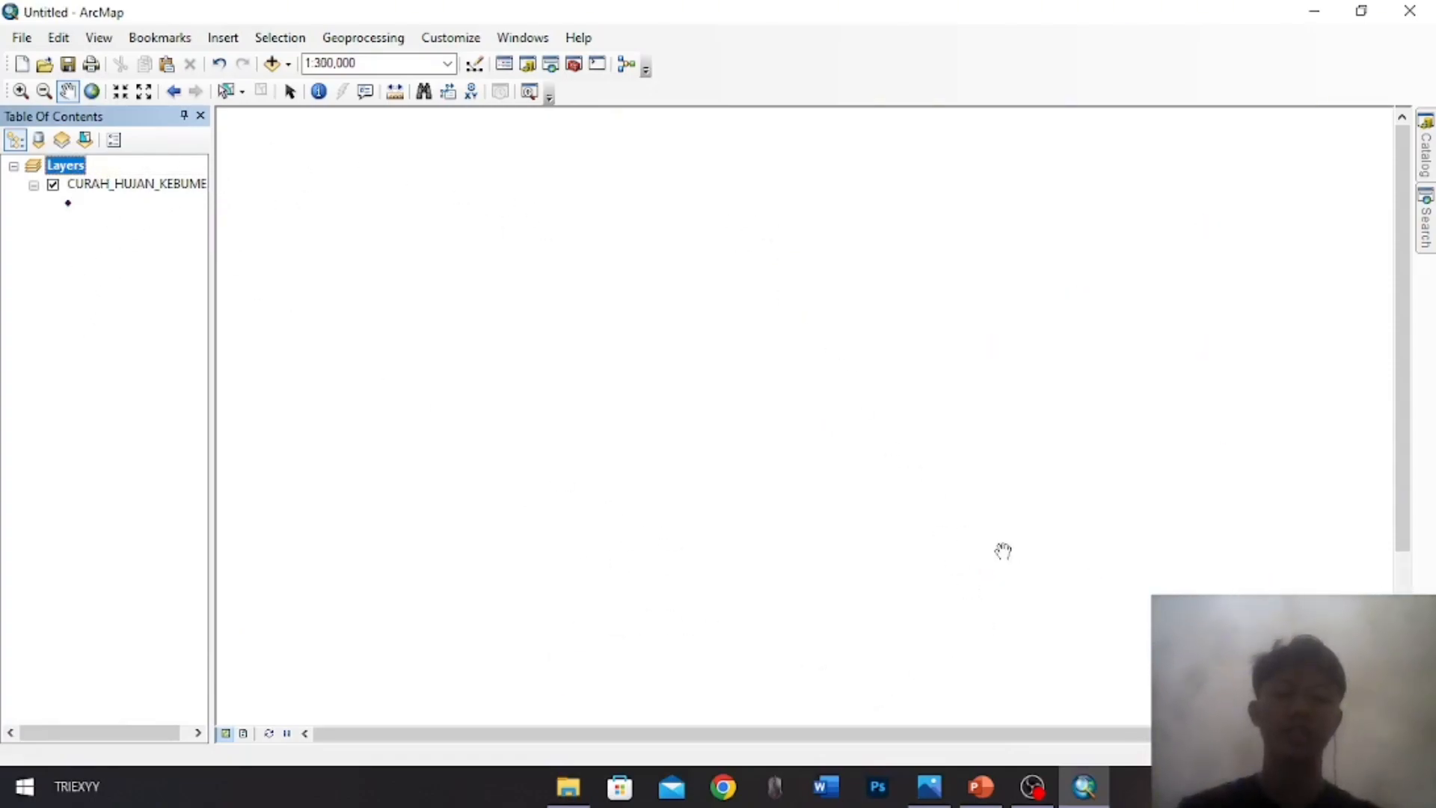
{"action": "scroll", "coordinate": [976, 524], "scroll_direction": "up", "scroll_amount": 4}
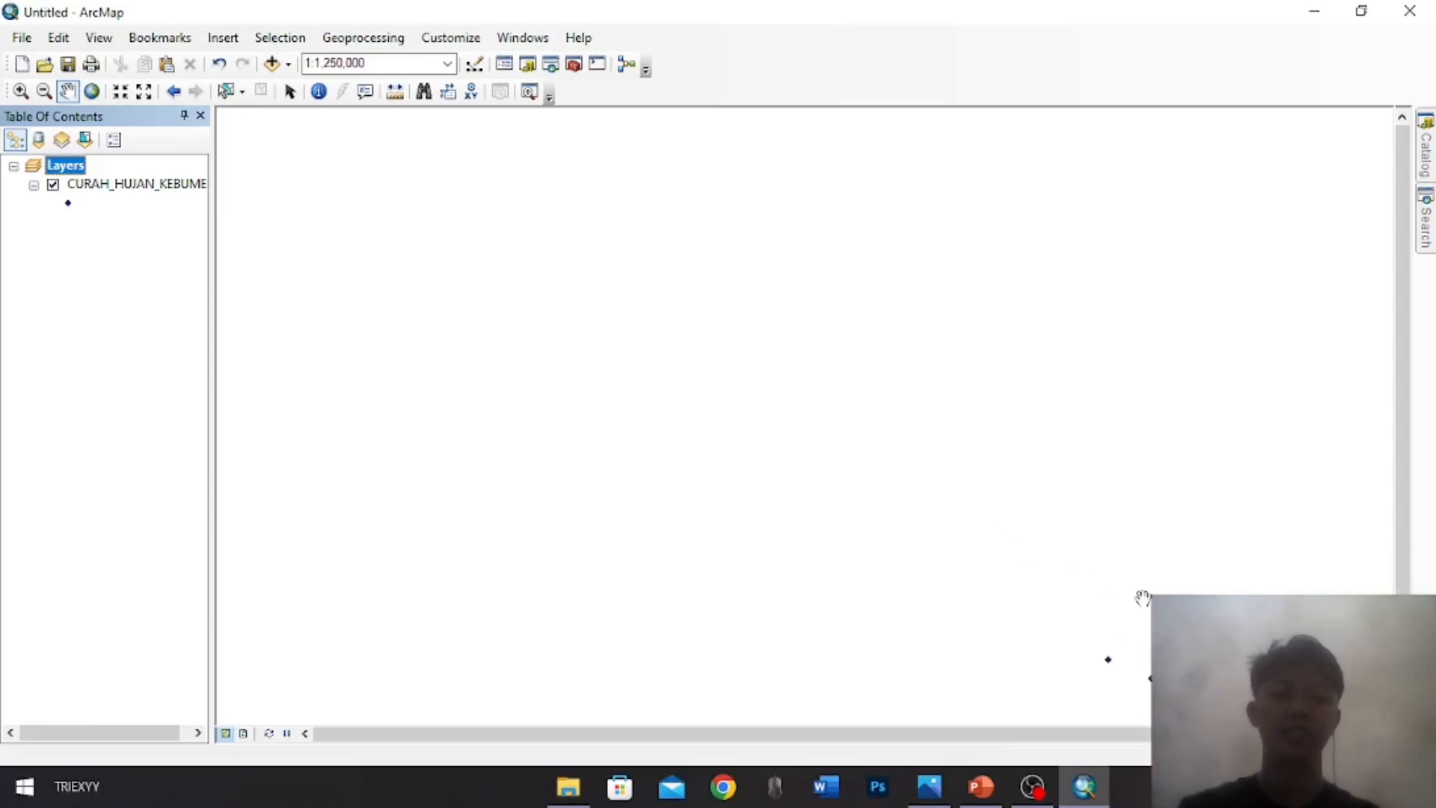
{"action": "scroll", "coordinate": [962, 564], "scroll_direction": "up", "scroll_amount": 3}
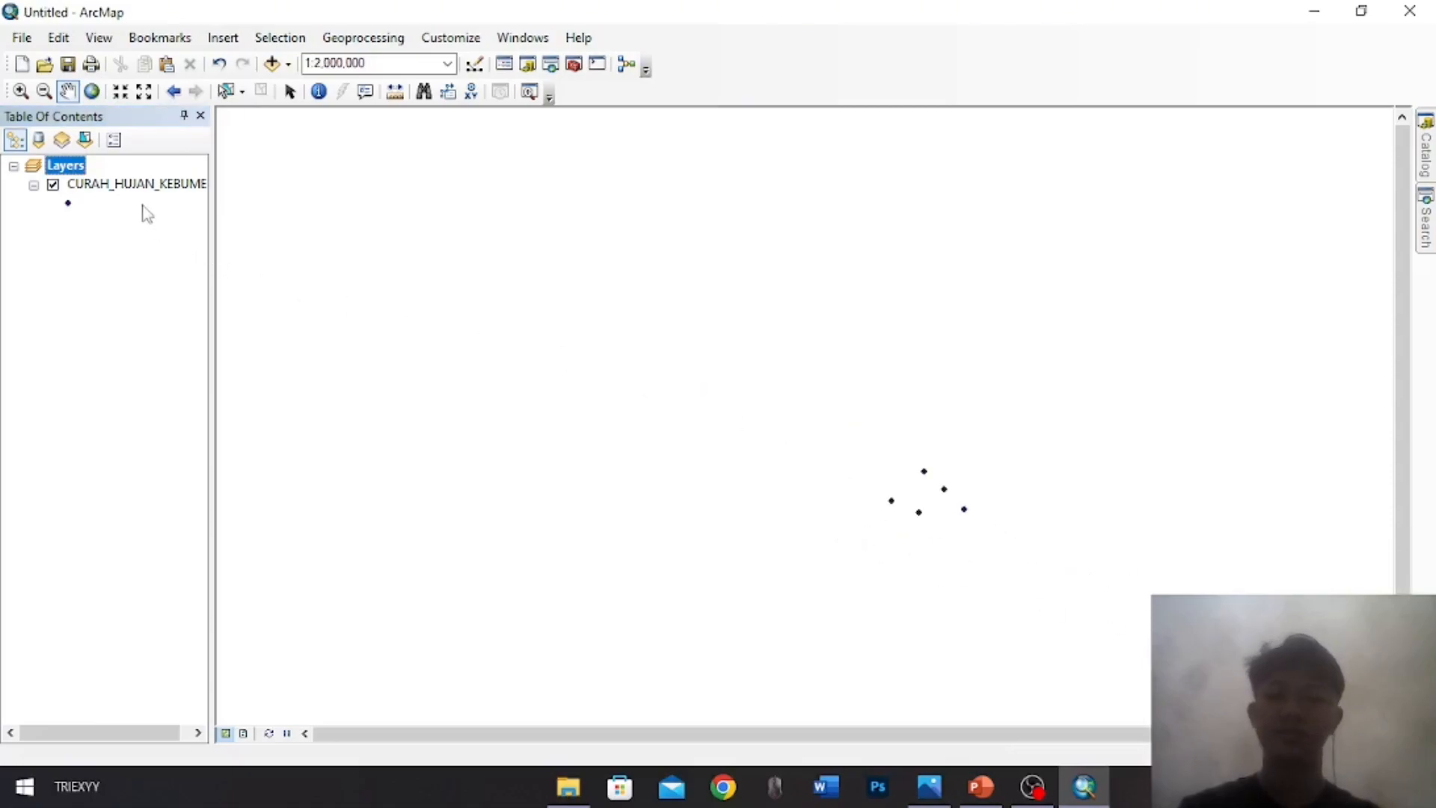
{"action": "right_click", "coordinate": [131, 187]}
{"action": "left_click", "coordinate": [223, 298]}
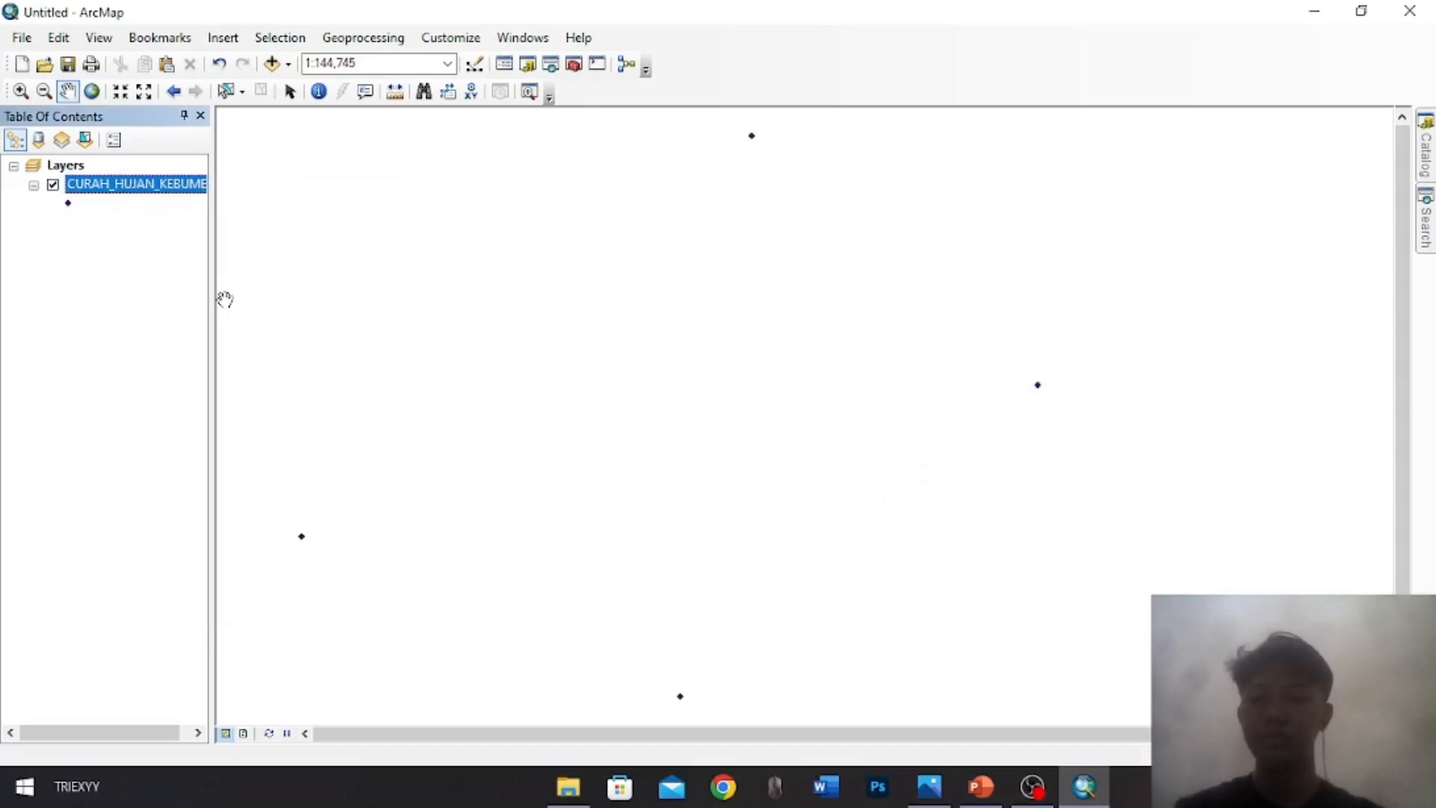
Add KABUPATEN KEBUMEN.shp from the UAS folder to the Layers data frame
{"action": "right_click", "coordinate": [57, 165]}
{"action": "left_click", "coordinate": [90, 175]}
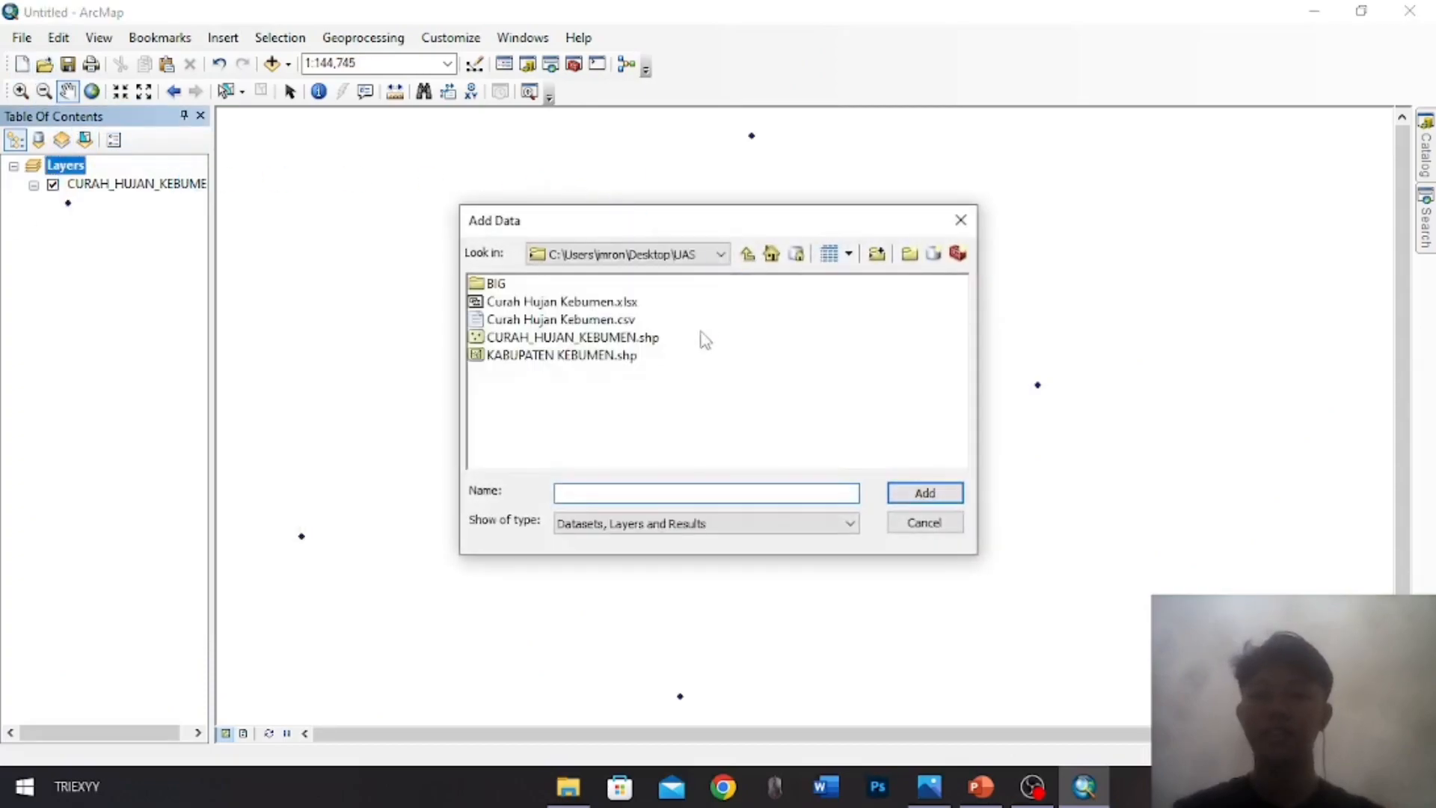
{"action": "double_click", "coordinate": [608, 356]}
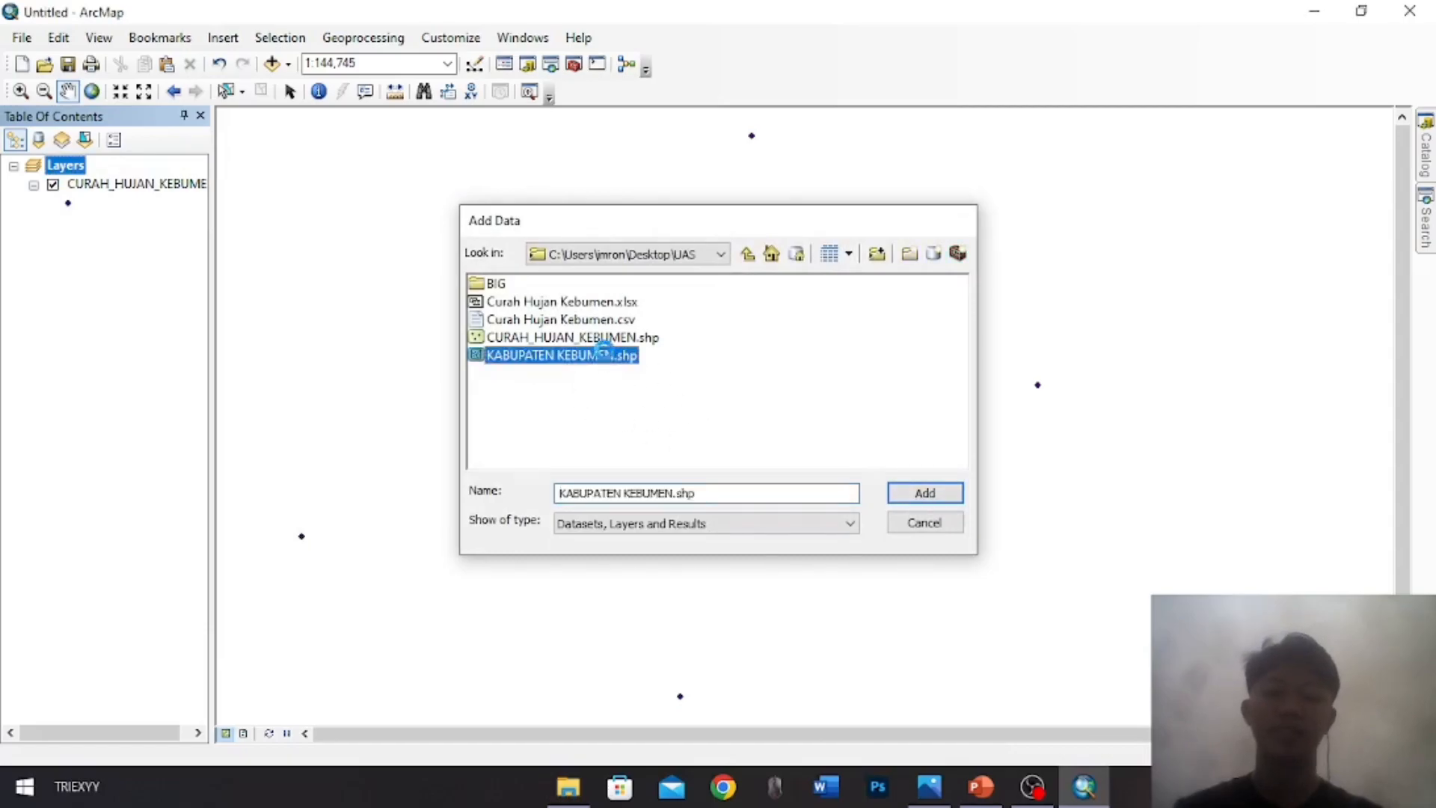
{"action": "scroll", "coordinate": [587, 468], "scroll_direction": "up", "scroll_amount": 2}
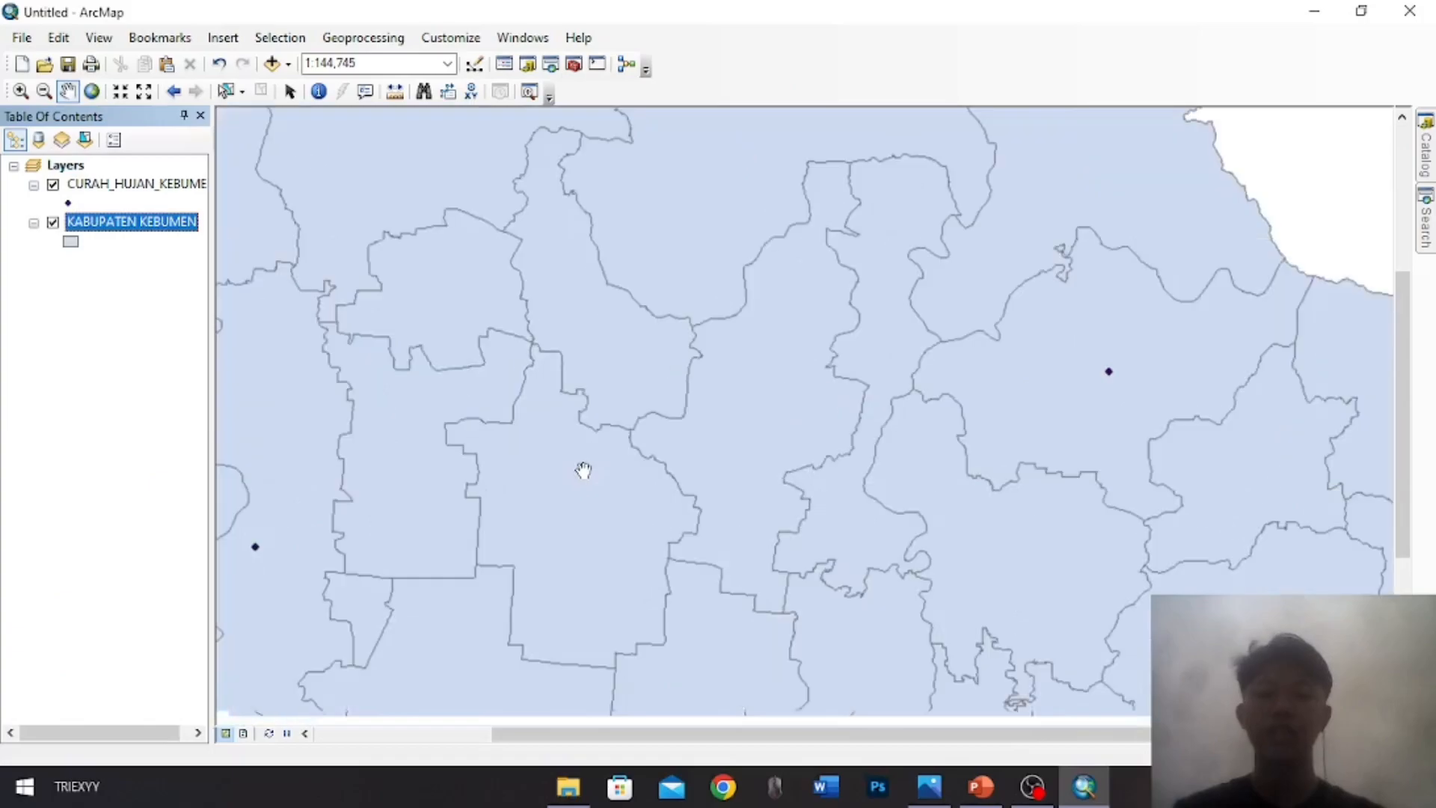
{"action": "scroll", "coordinate": [518, 499], "scroll_direction": "down", "scroll_amount": 1}
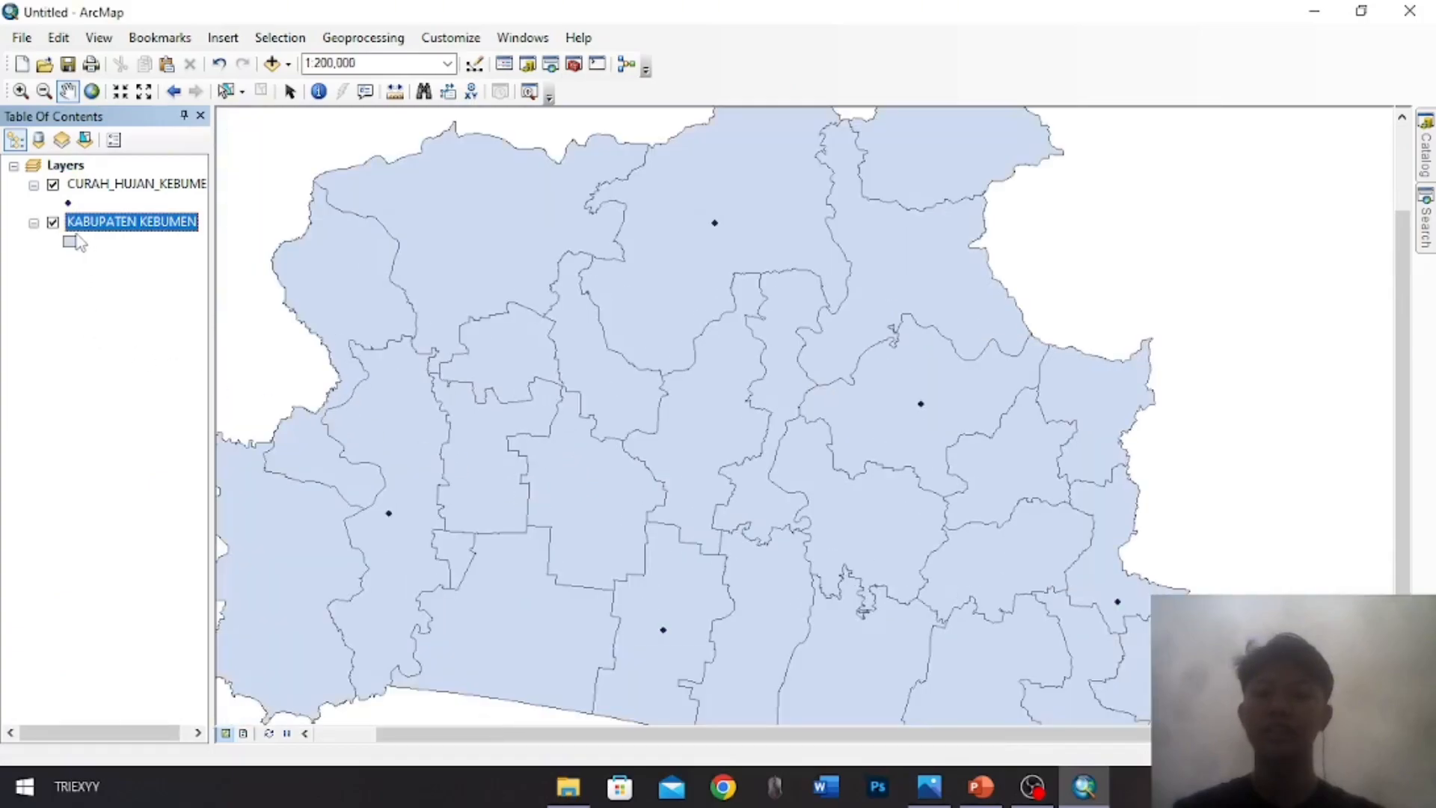
Set the KABUPATEN KEBUMEN polygon symbol's fill to no color, keeping its outline
{"action": "left_click", "coordinate": [70, 242]}
{"action": "left_click", "coordinate": [940, 314]}
{"action": "left_click", "coordinate": [935, 346]}
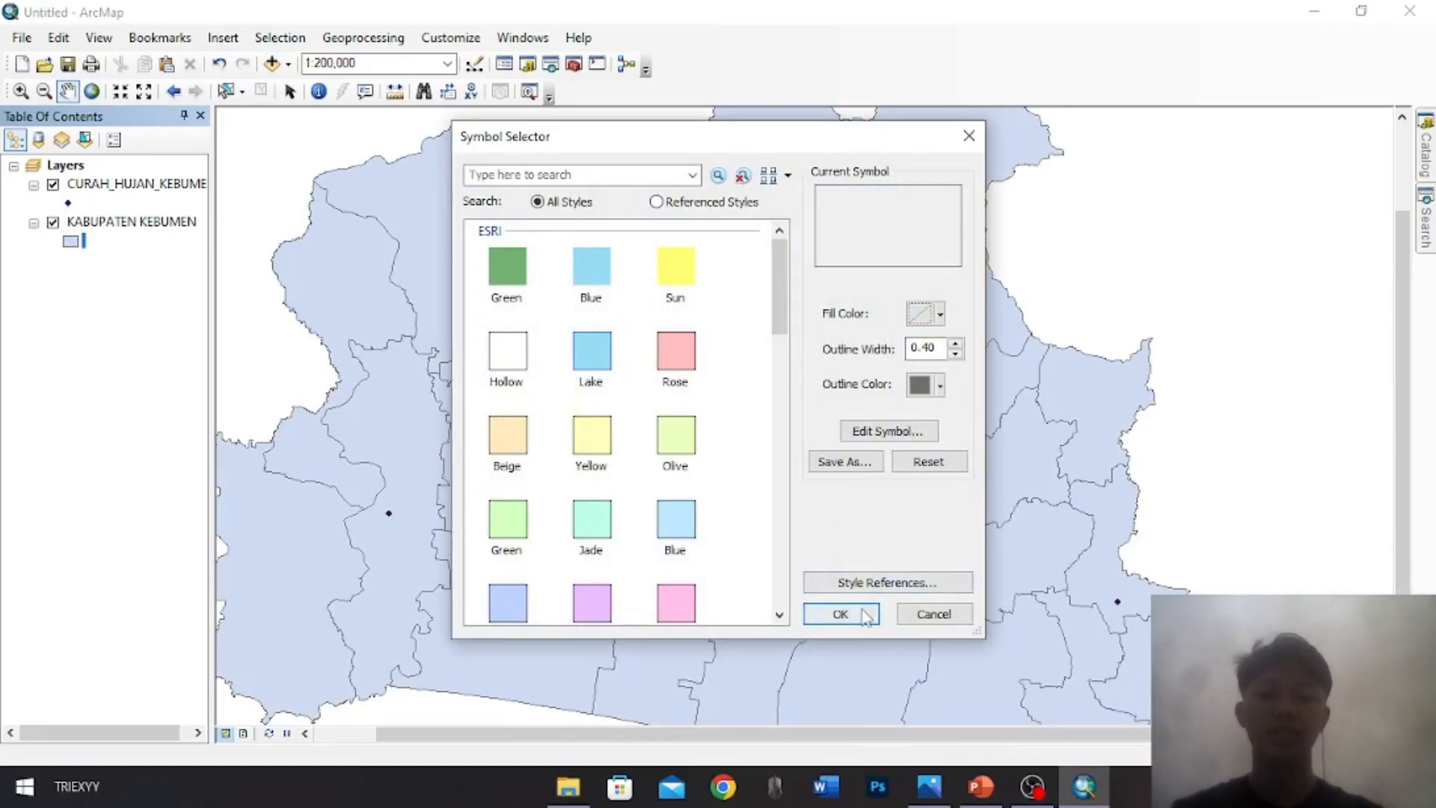
{"action": "left_click", "coordinate": [840, 614]}
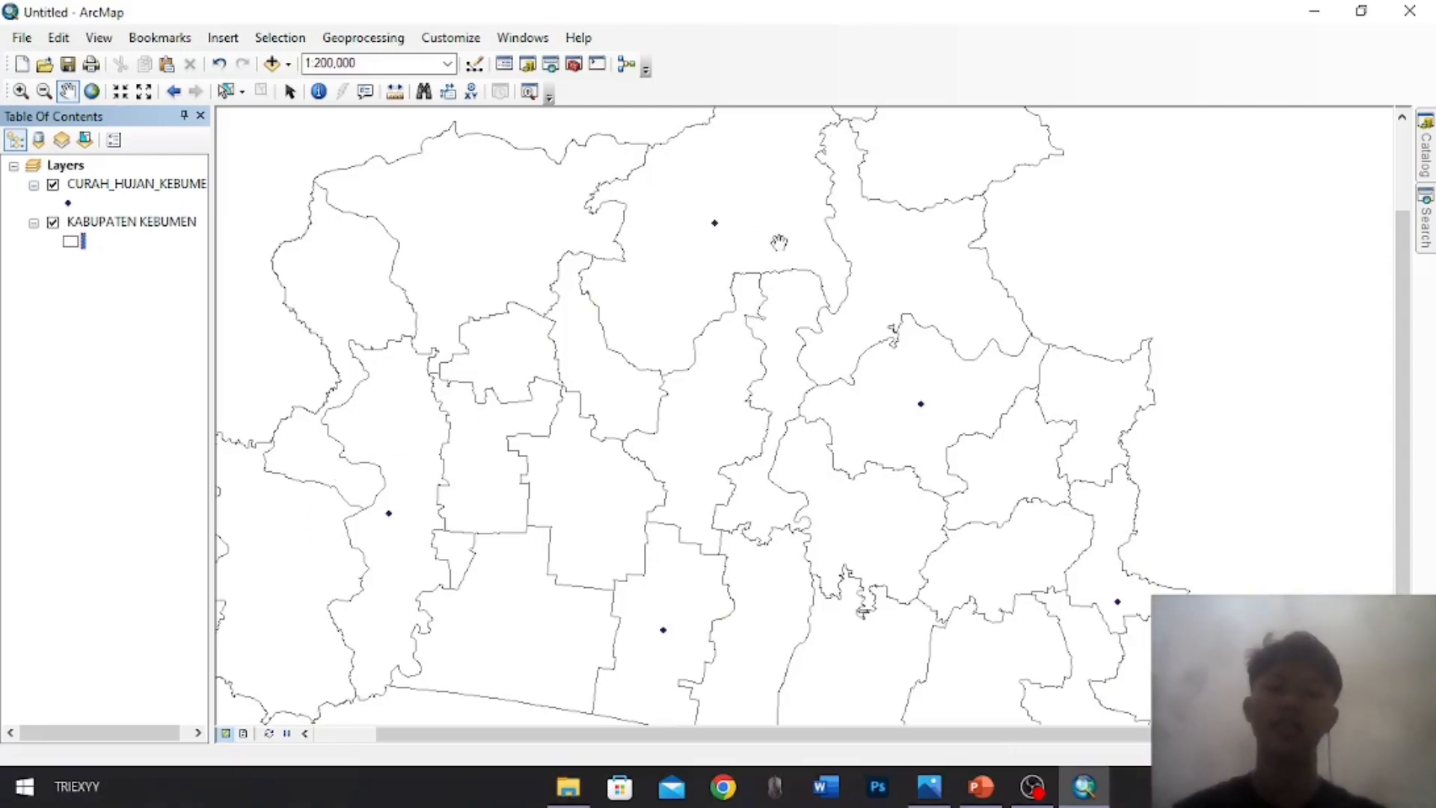
Open the rainfall station layer's properties and turn on labelling of its features
{"action": "left_click", "coordinate": [131, 183]}
{"action": "right_click", "coordinate": [131, 184]}
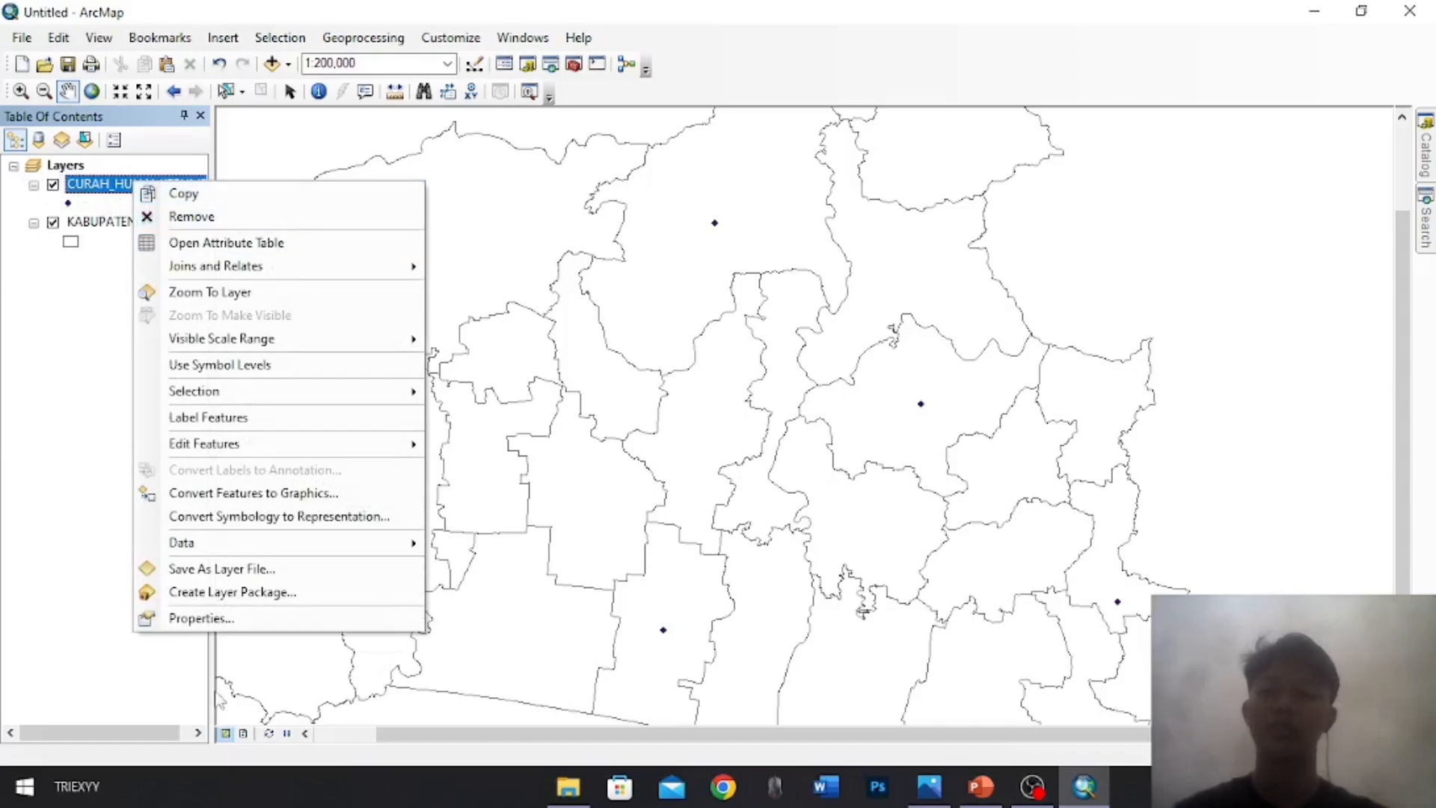
{"action": "left_click", "coordinate": [232, 618]}
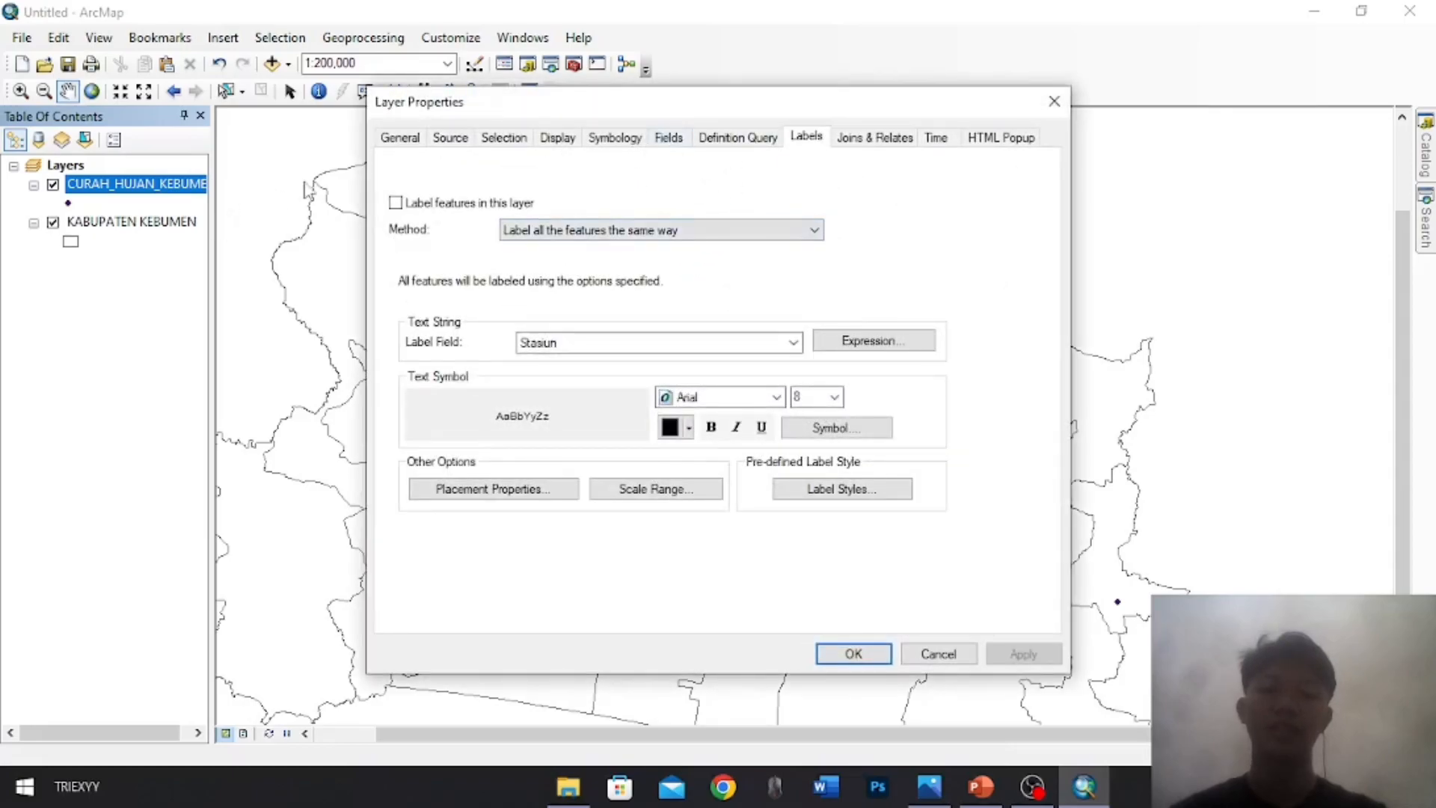
{"action": "left_click", "coordinate": [396, 203]}
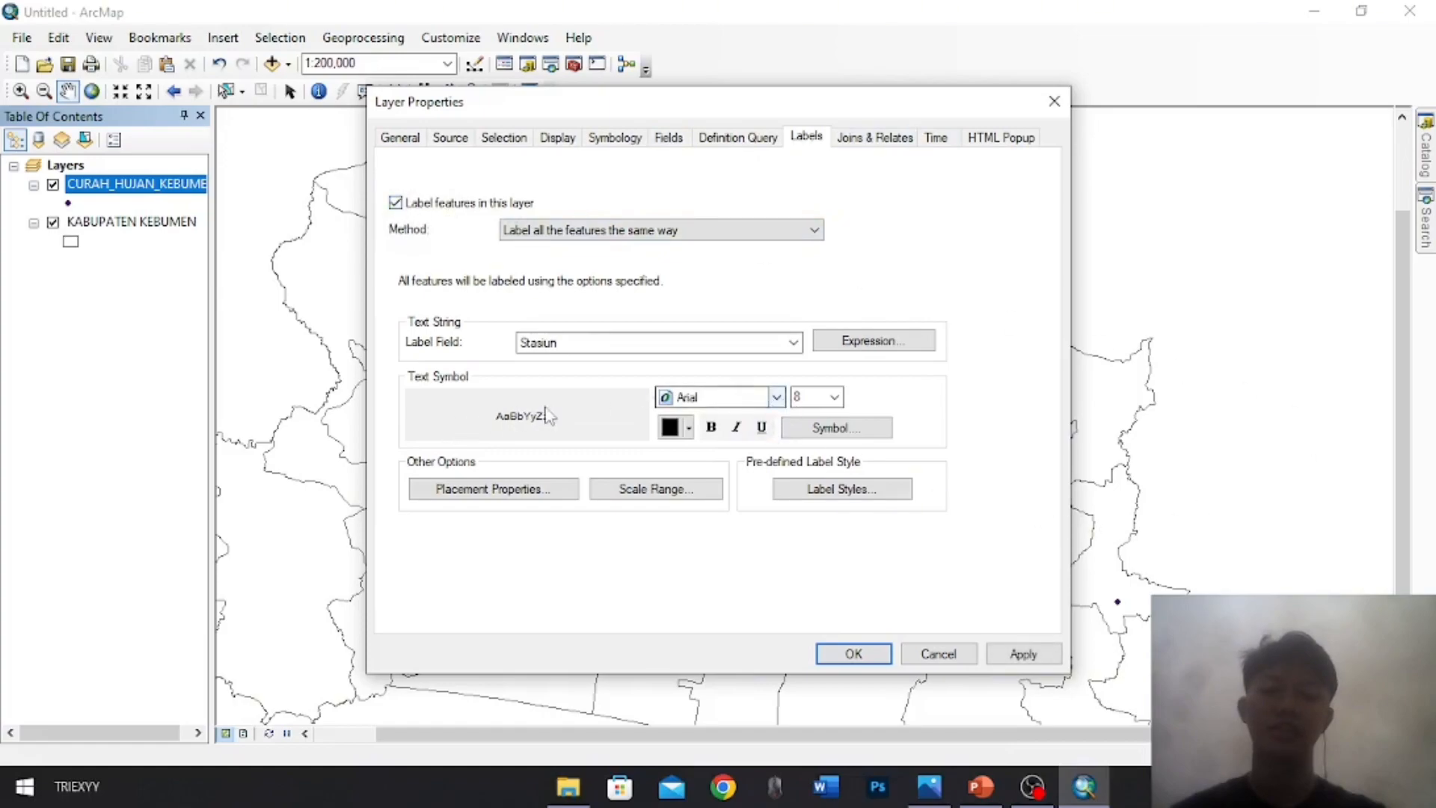
Format the station labels' text as bold Arial, size 12
{"action": "left_click", "coordinate": [777, 397]}
{"action": "left_click", "coordinate": [777, 399]}
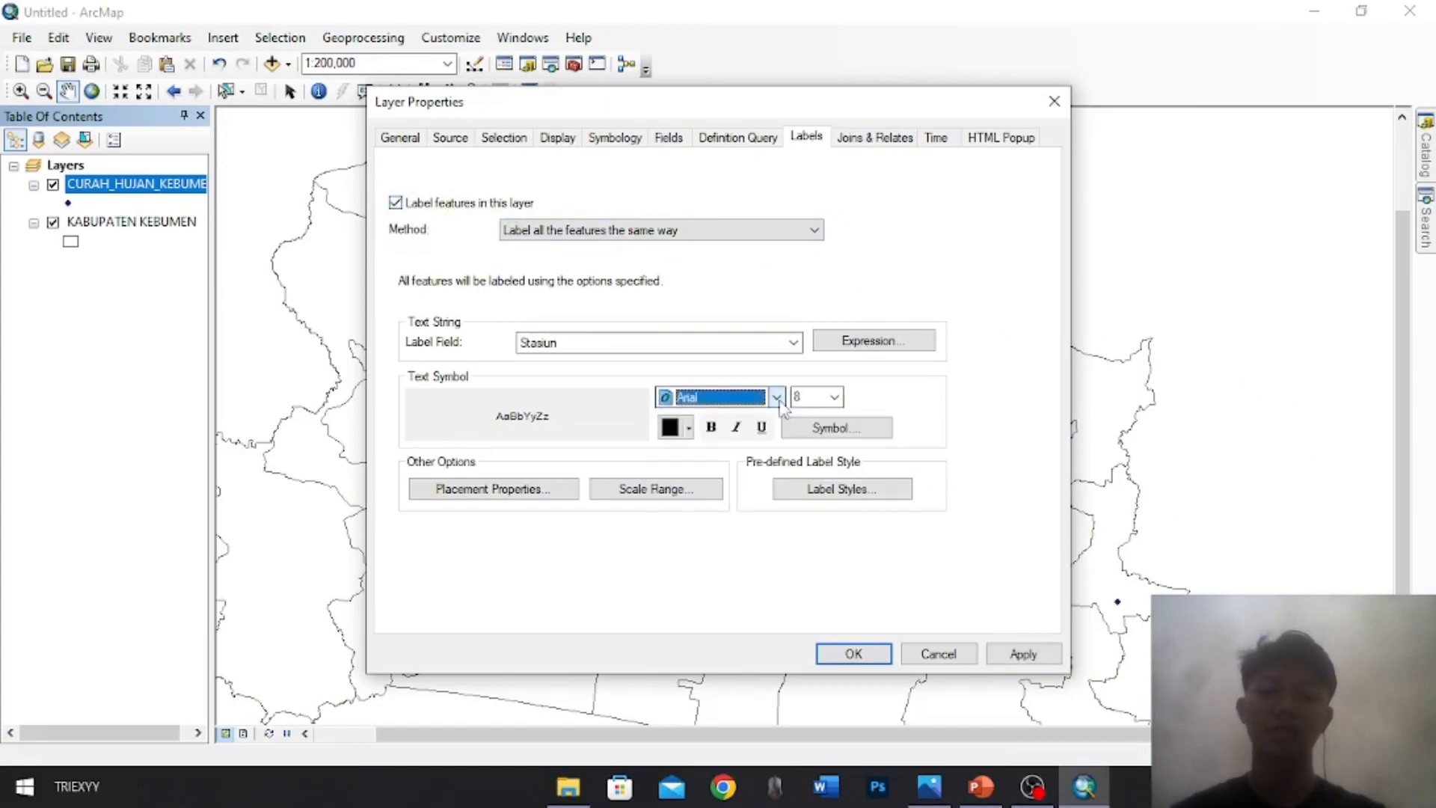
{"action": "left_click", "coordinate": [778, 397]}
{"action": "left_click", "coordinate": [920, 384]}
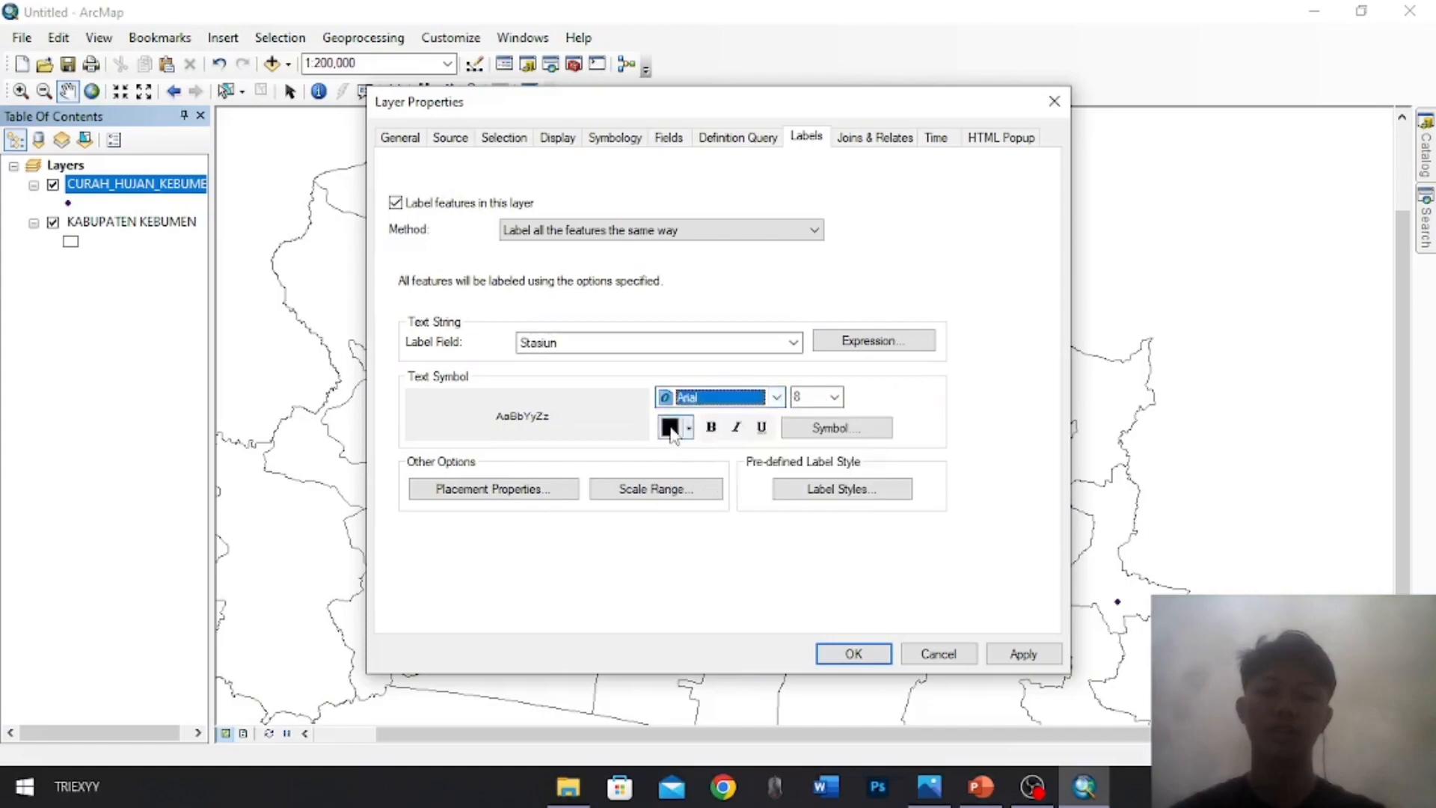
{"action": "left_click", "coordinate": [710, 427]}
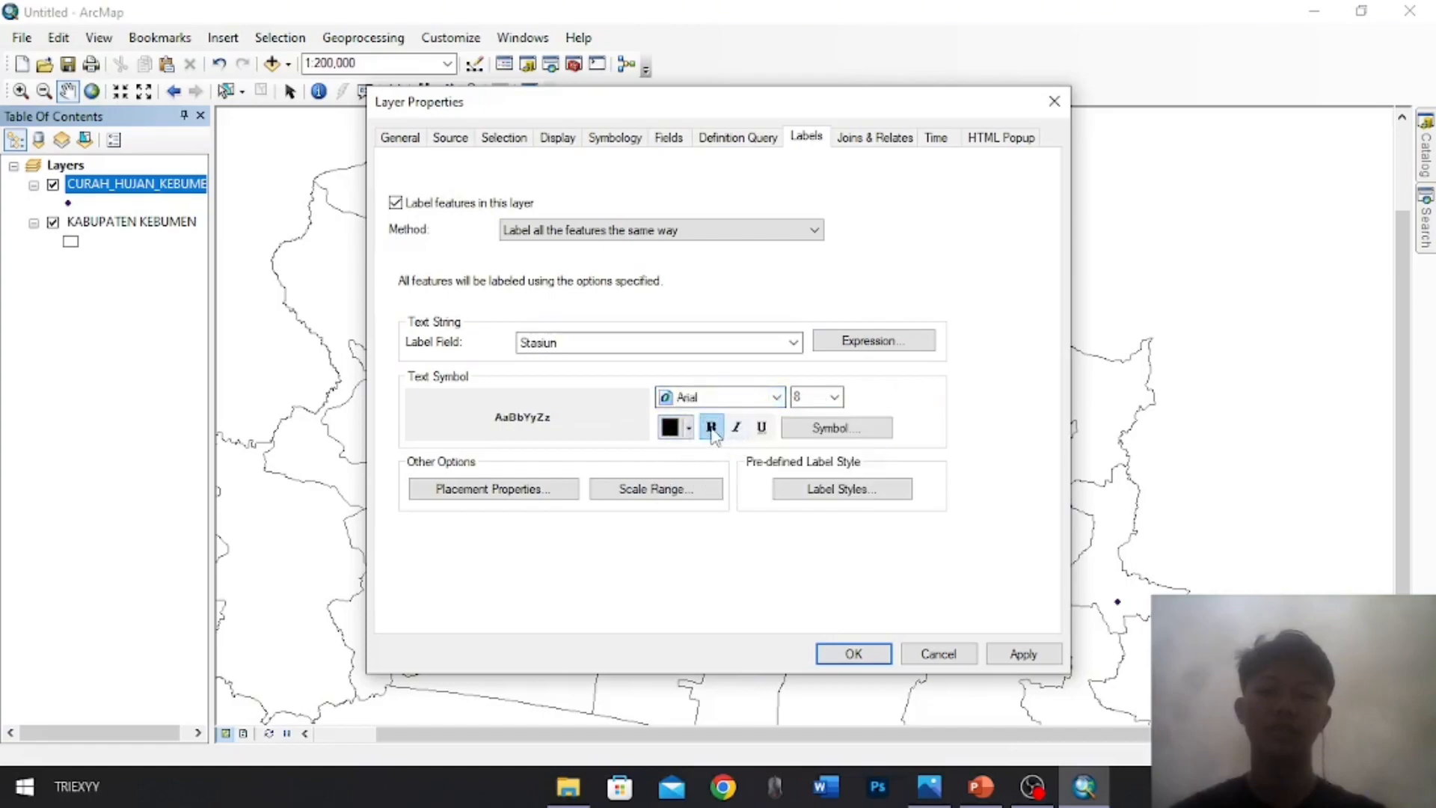
{"action": "left_click", "coordinate": [834, 398]}
{"action": "left_click", "coordinate": [807, 475]}
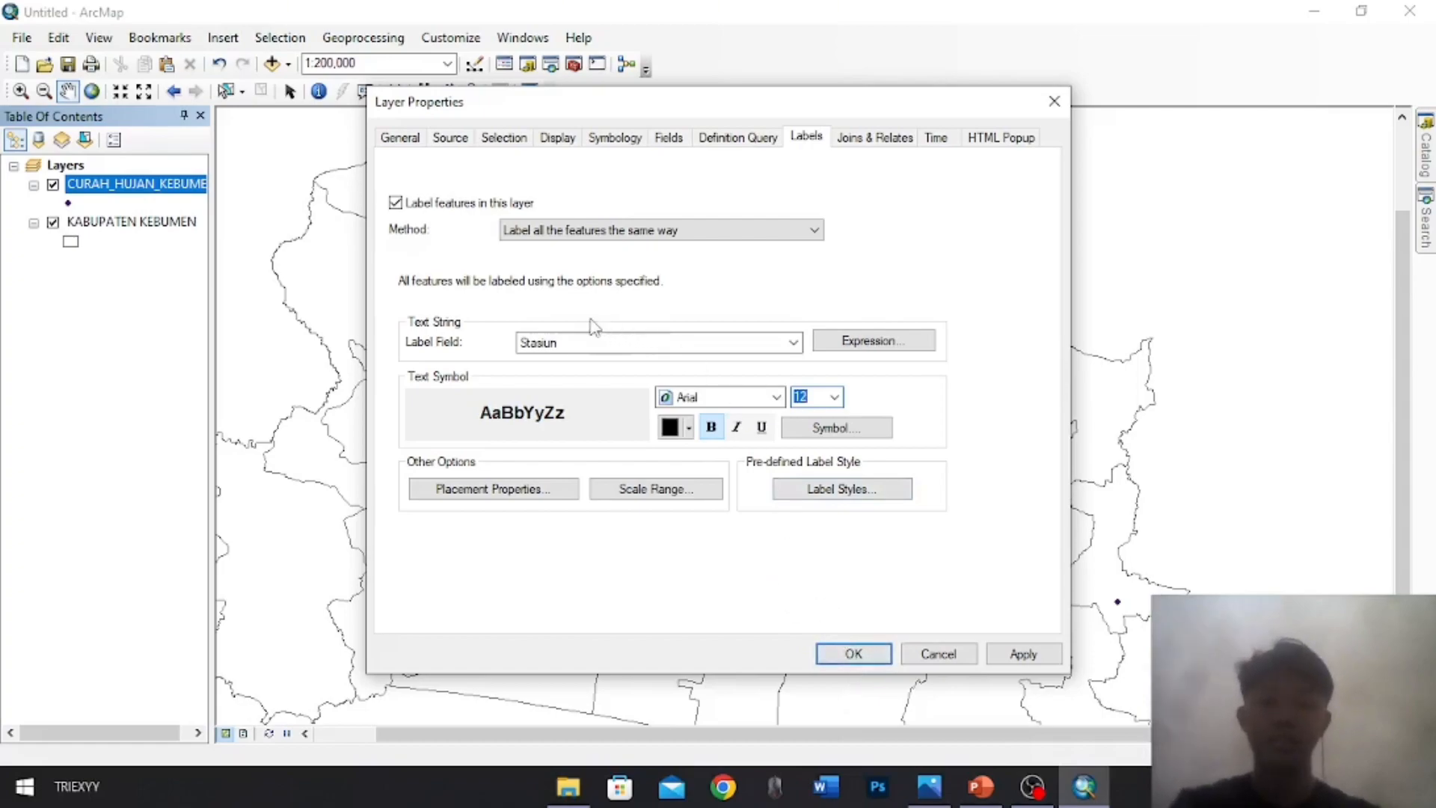
Keep Stasiun as the label field and apply the label settings to the rainfall station layer
{"action": "left_click", "coordinate": [793, 343]}
{"action": "left_click", "coordinate": [793, 344]}
{"action": "left_click", "coordinate": [793, 343]}
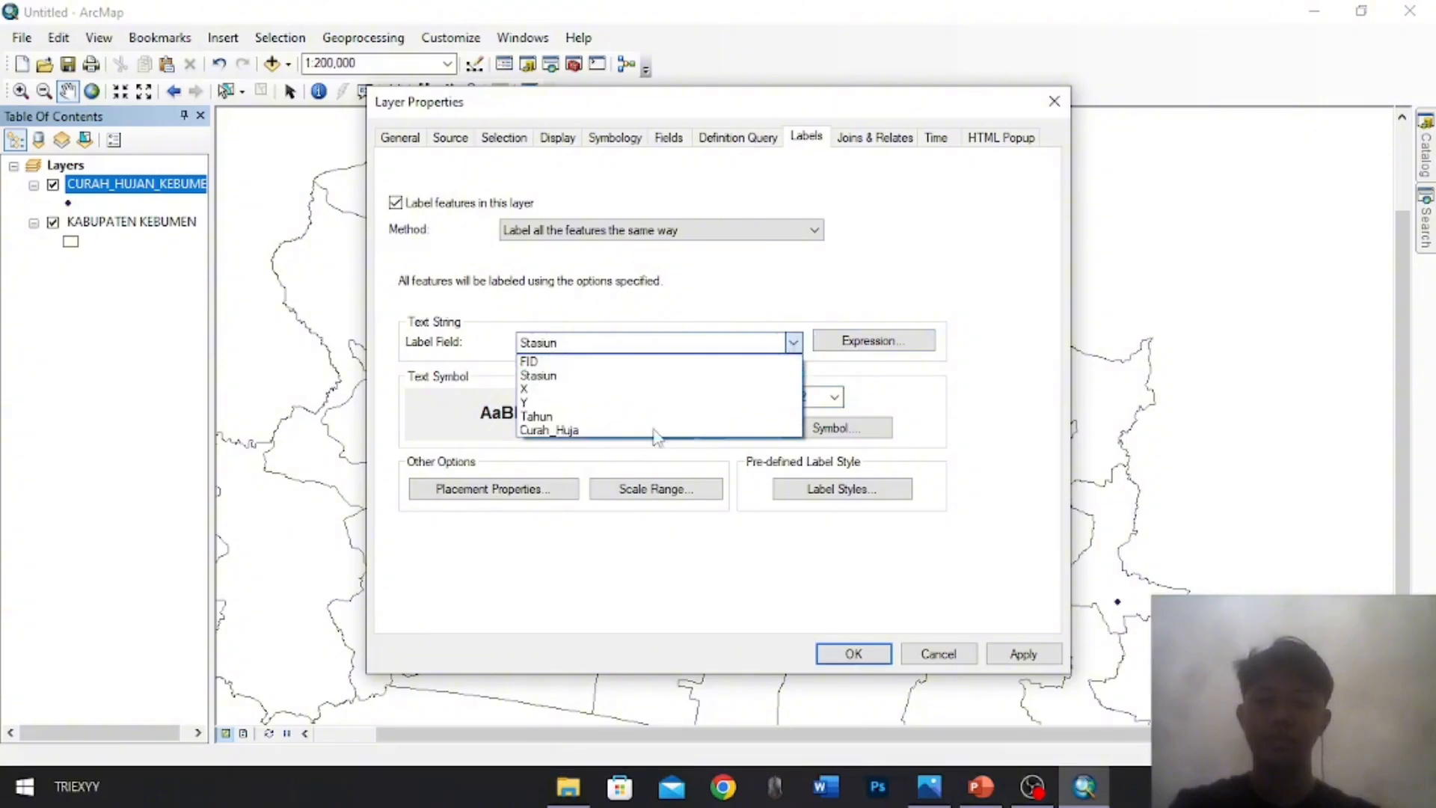
{"action": "left_click", "coordinate": [805, 342]}
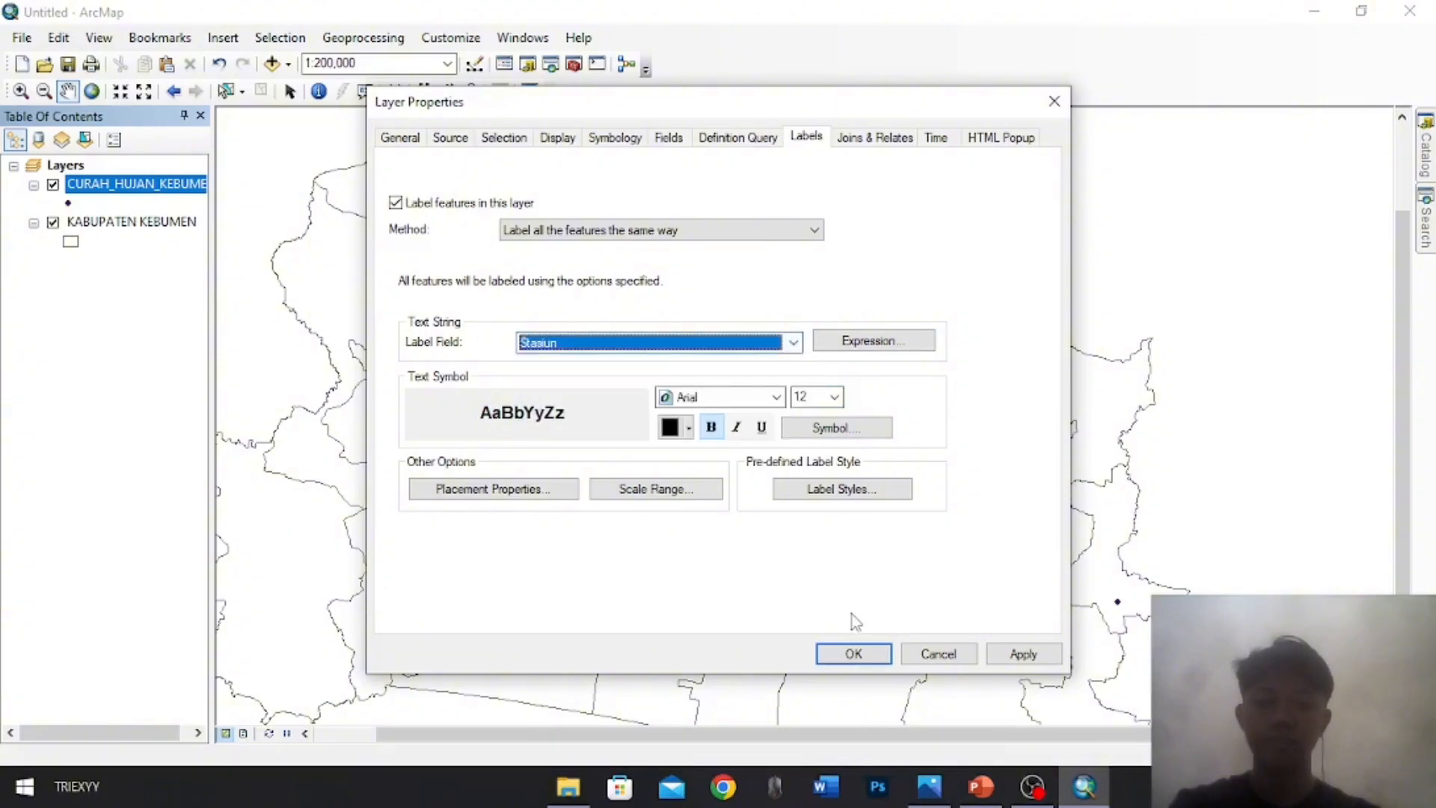
{"action": "left_click", "coordinate": [853, 654]}
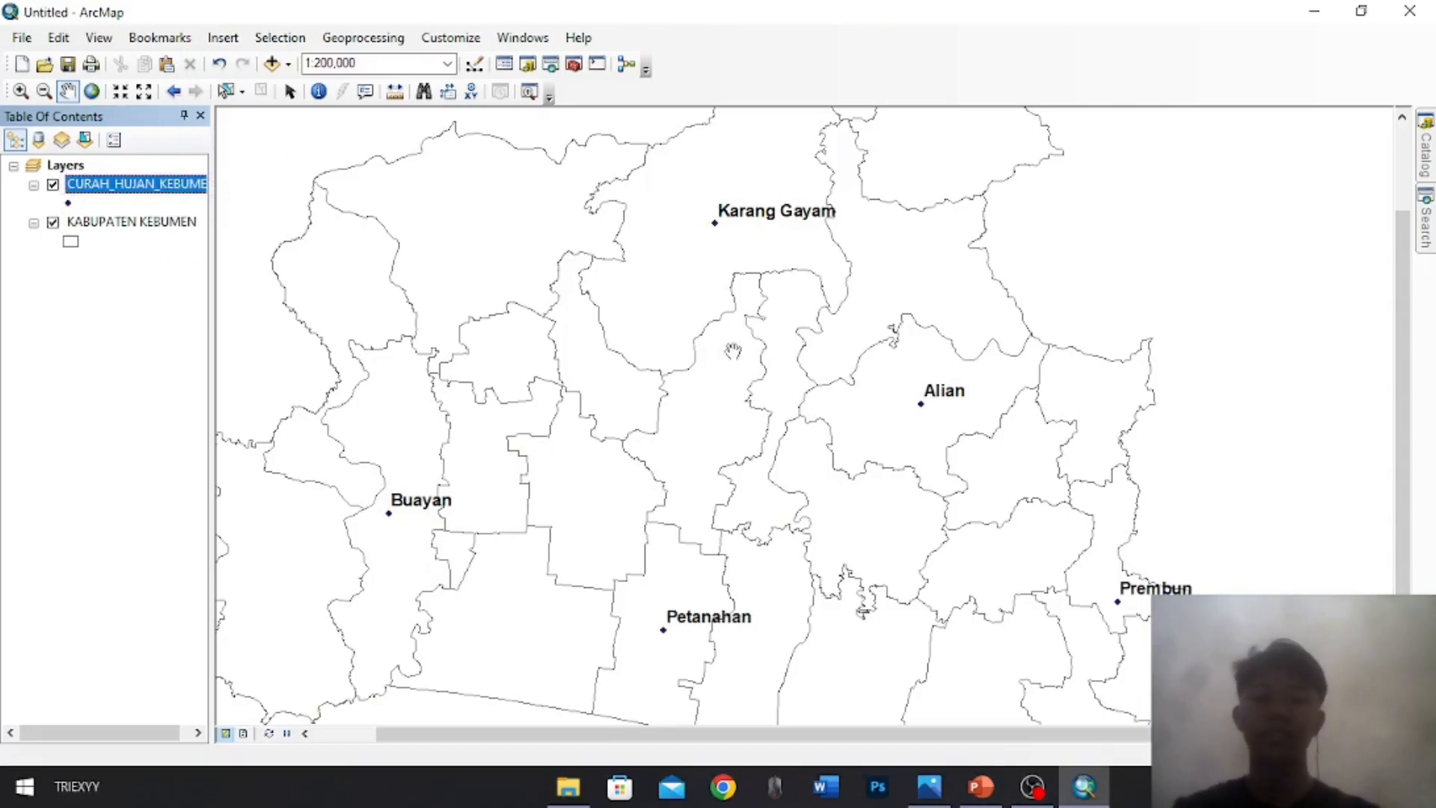
Set up Create Thiessen Polygons with CURAH_HUJAN_KEBUMEN as input and THIESSEN KEBUMEN in the UAS folder as output
{"action": "mouse_move", "coordinate": [832, 557]}
{"action": "left_mouse_down"}
{"action": "mouse_move", "coordinate": [864, 508]}
{"action": "mouse_move", "coordinate": [839, 580]}
{"action": "mouse_move", "coordinate": [827, 533]}
{"action": "left_mouse_up"}
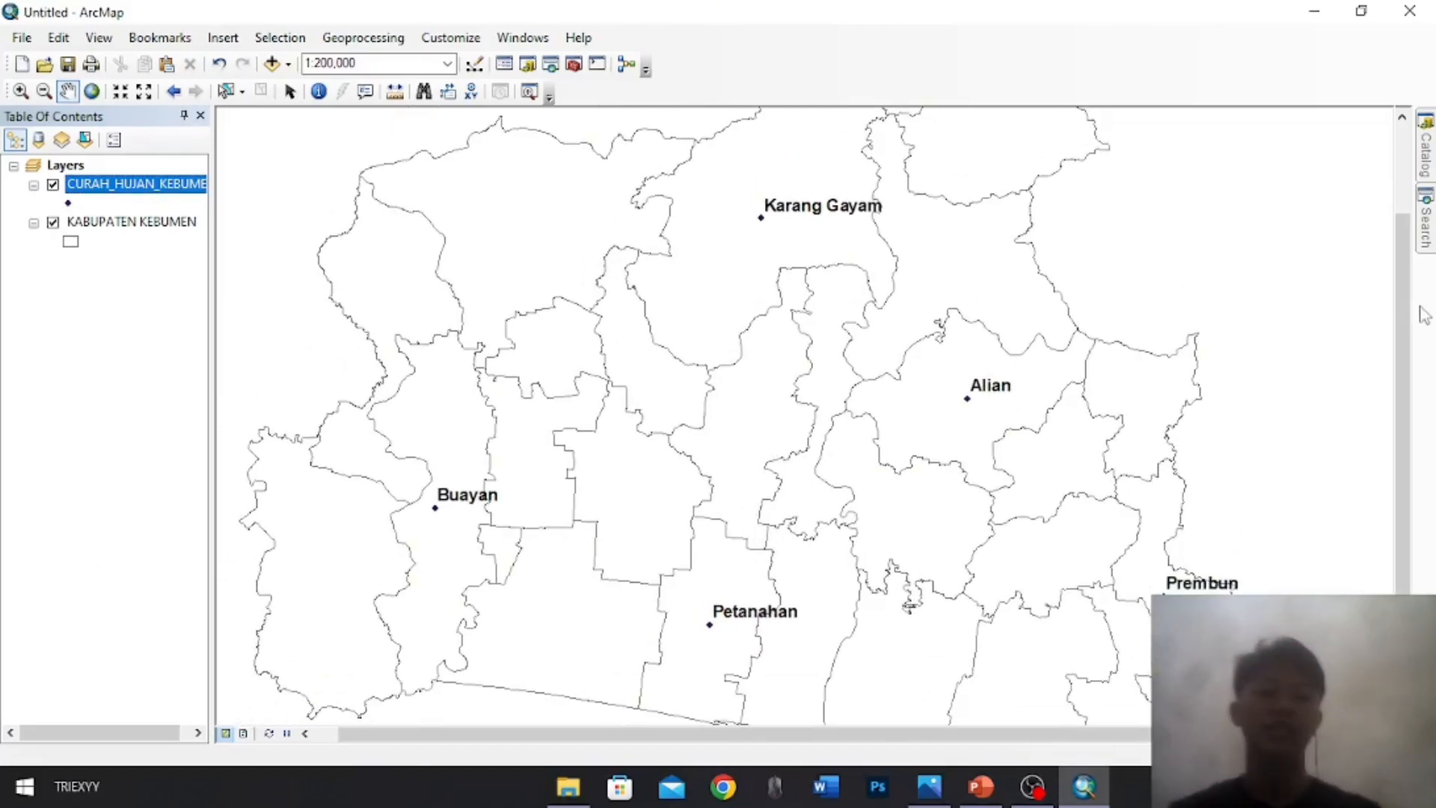
{"action": "left_click_drag", "start_coordinate": [1270, 338], "coordinate": [1242, 333]}
{"action": "mouse_move", "coordinate": [1428, 238]}
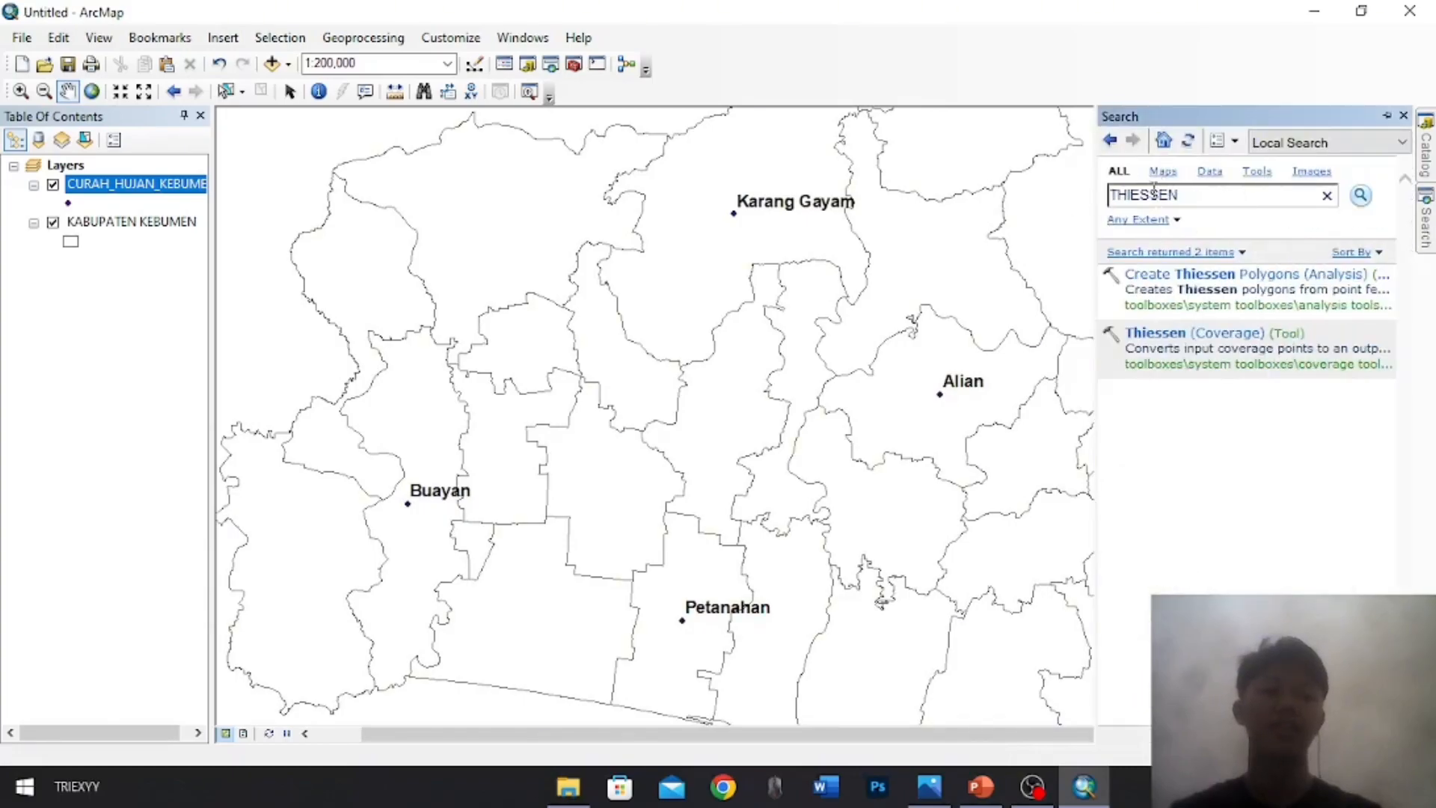
{"action": "left_click", "coordinate": [1171, 274]}
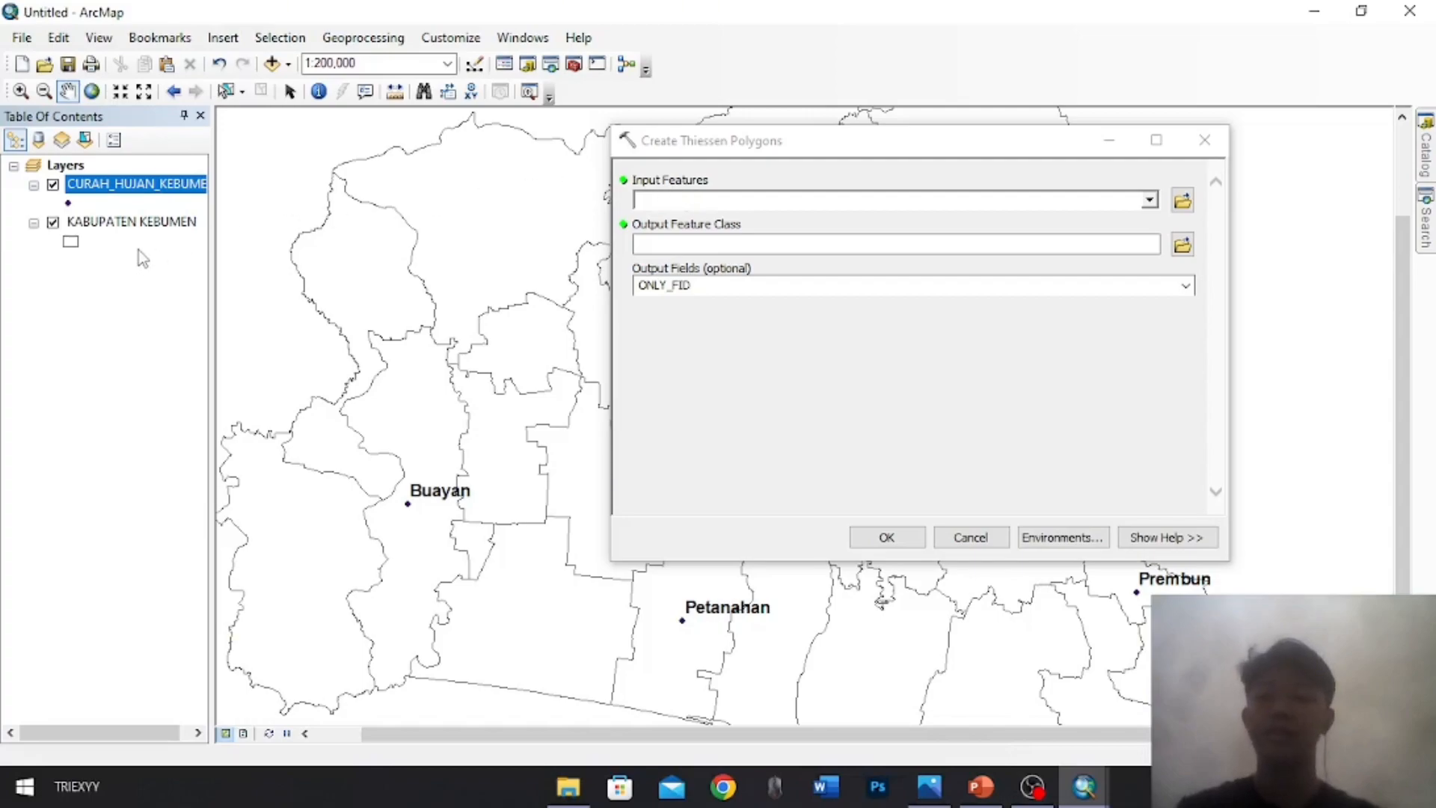
{"action": "left_click_drag", "start_coordinate": [161, 196], "coordinate": [658, 196]}
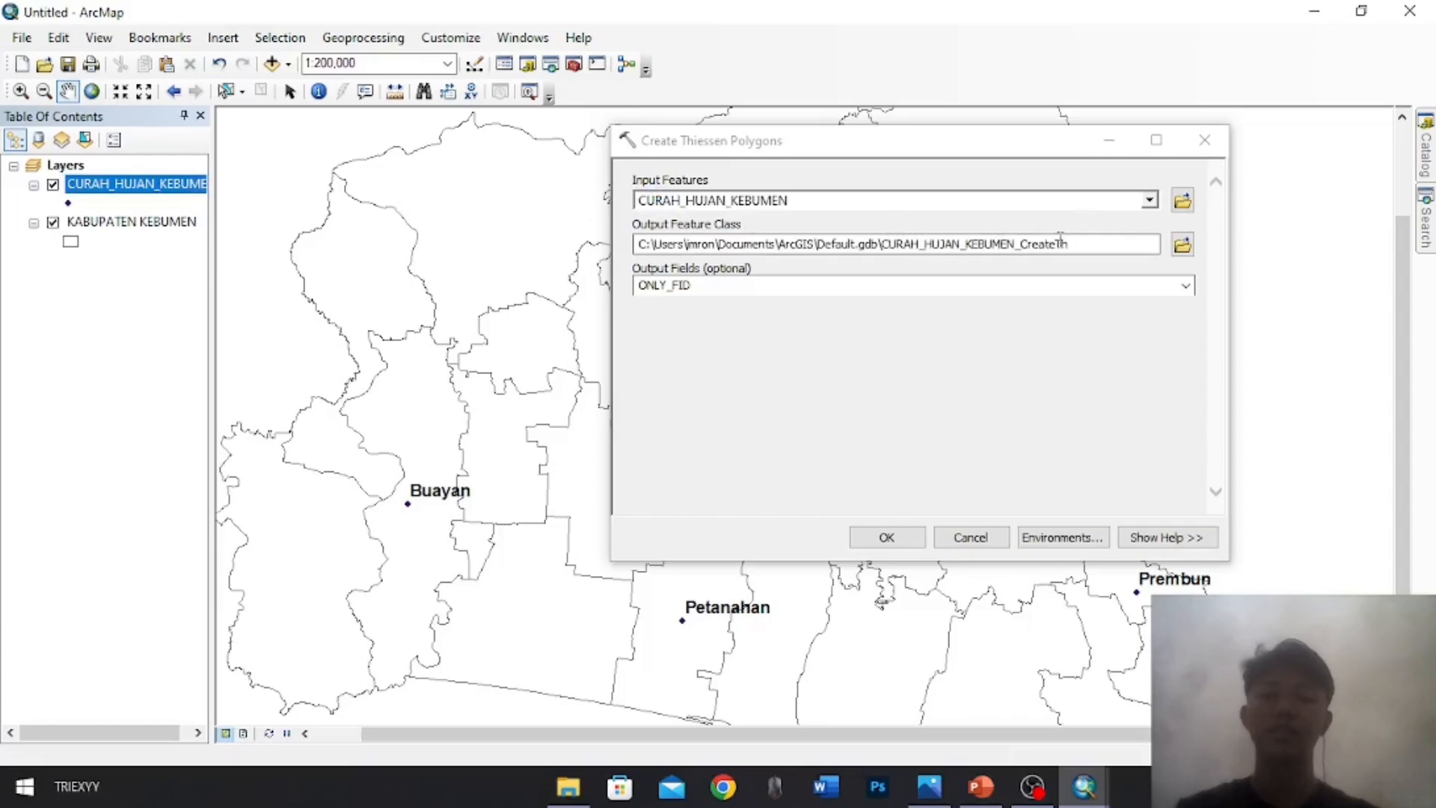
{"action": "left_click", "coordinate": [1182, 245]}
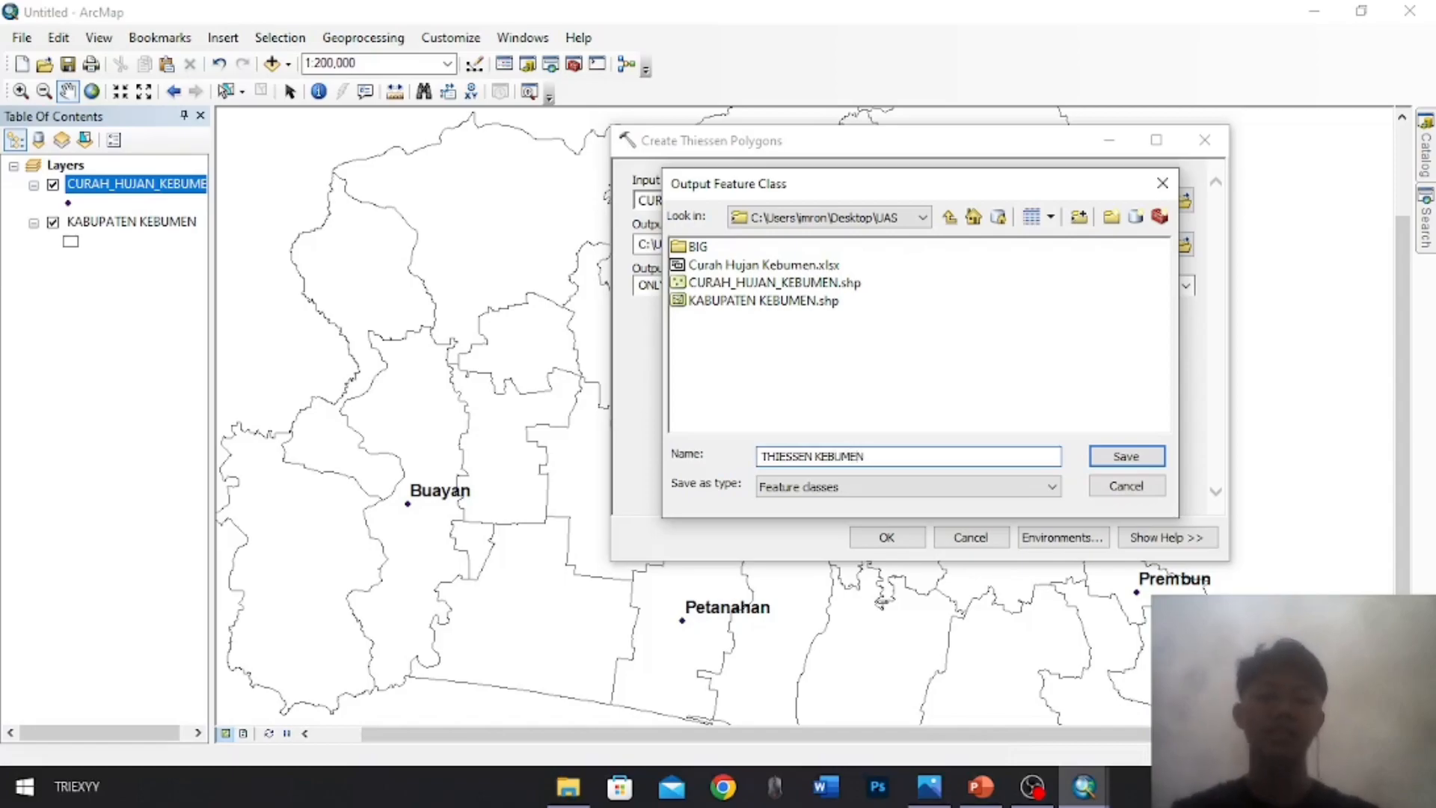
{"action": "key", "text": "Return"}
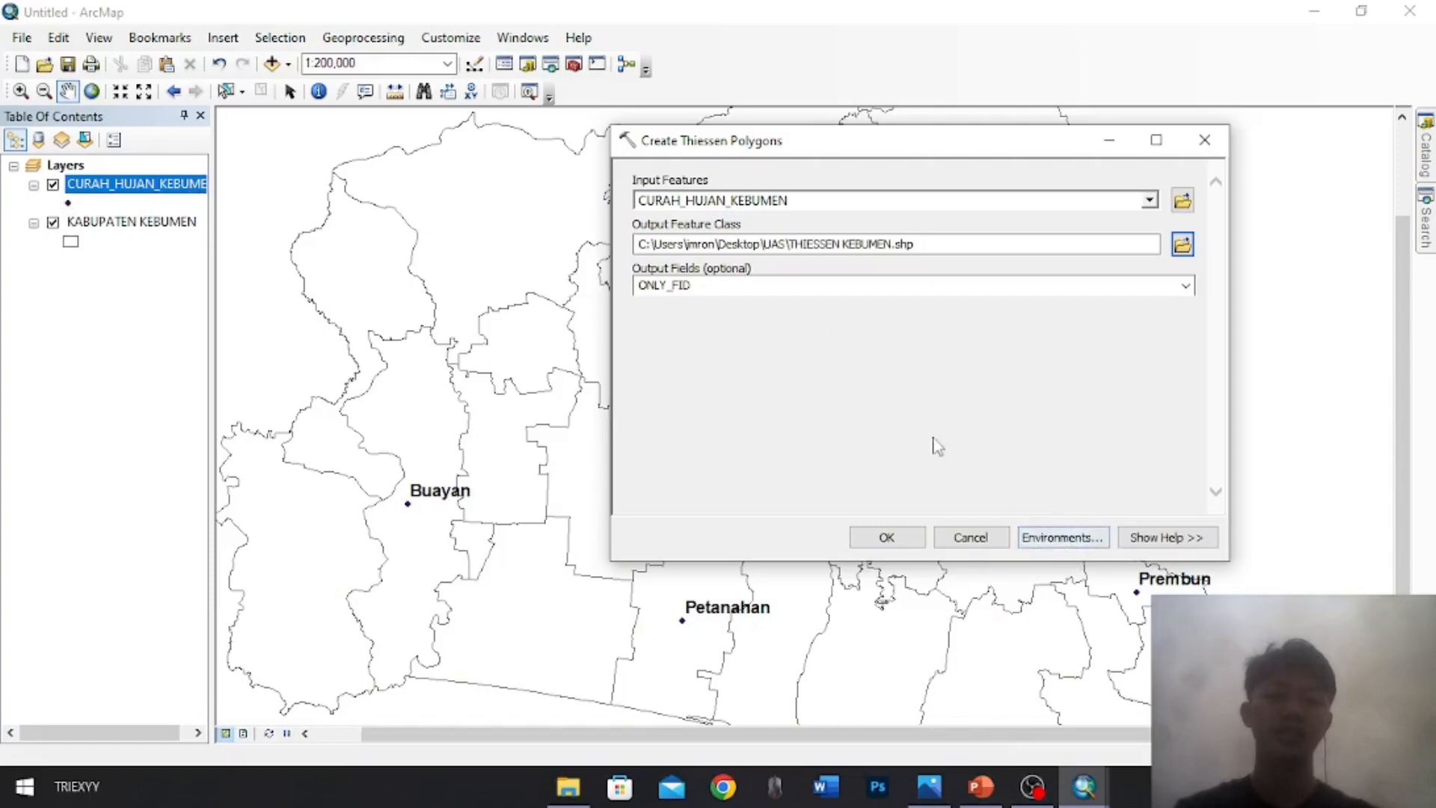
Set the tool's processing extent to Same as layer KABUPATEN KEBUMEN in the environment settings
{"action": "left_click", "coordinate": [1066, 541]}
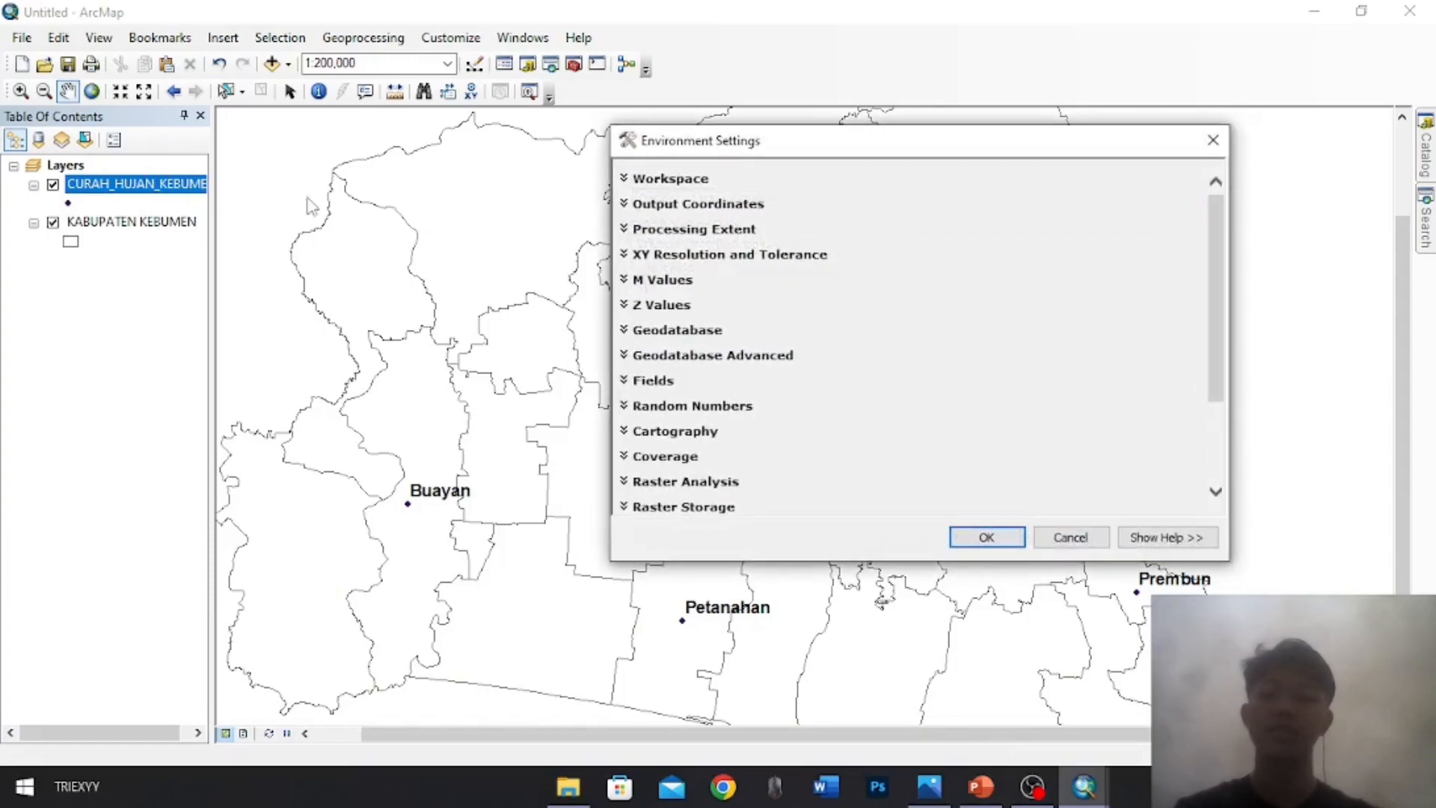
{"action": "left_click", "coordinate": [628, 230]}
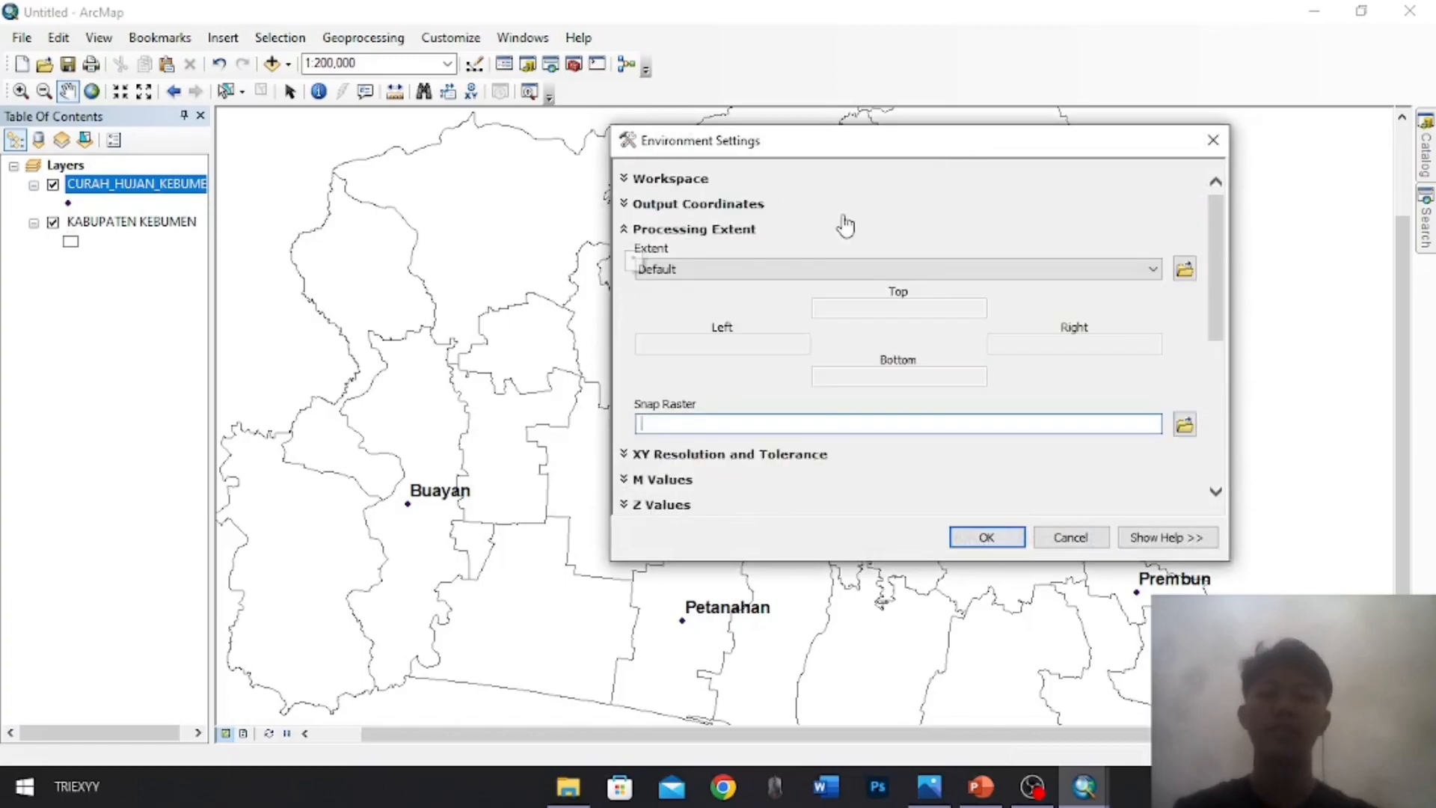
{"action": "left_click", "coordinate": [757, 271]}
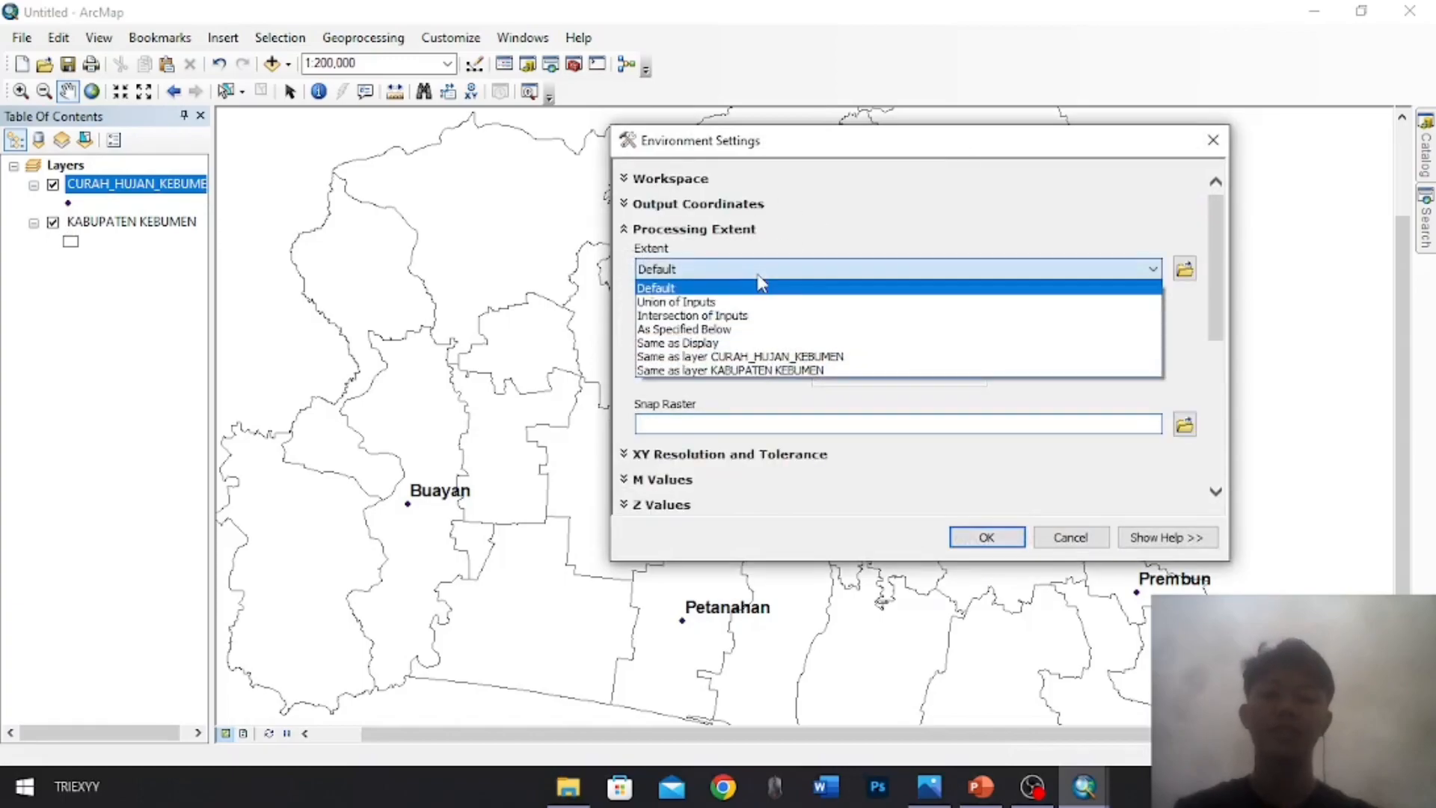
{"action": "left_click", "coordinate": [752, 371]}
Set the raster analysis mask to KABUPATEN KEBUMEN and run Create Thiessen Polygons
{"action": "scroll", "coordinate": [1186, 379], "scroll_direction": "down", "scroll_amount": 5}
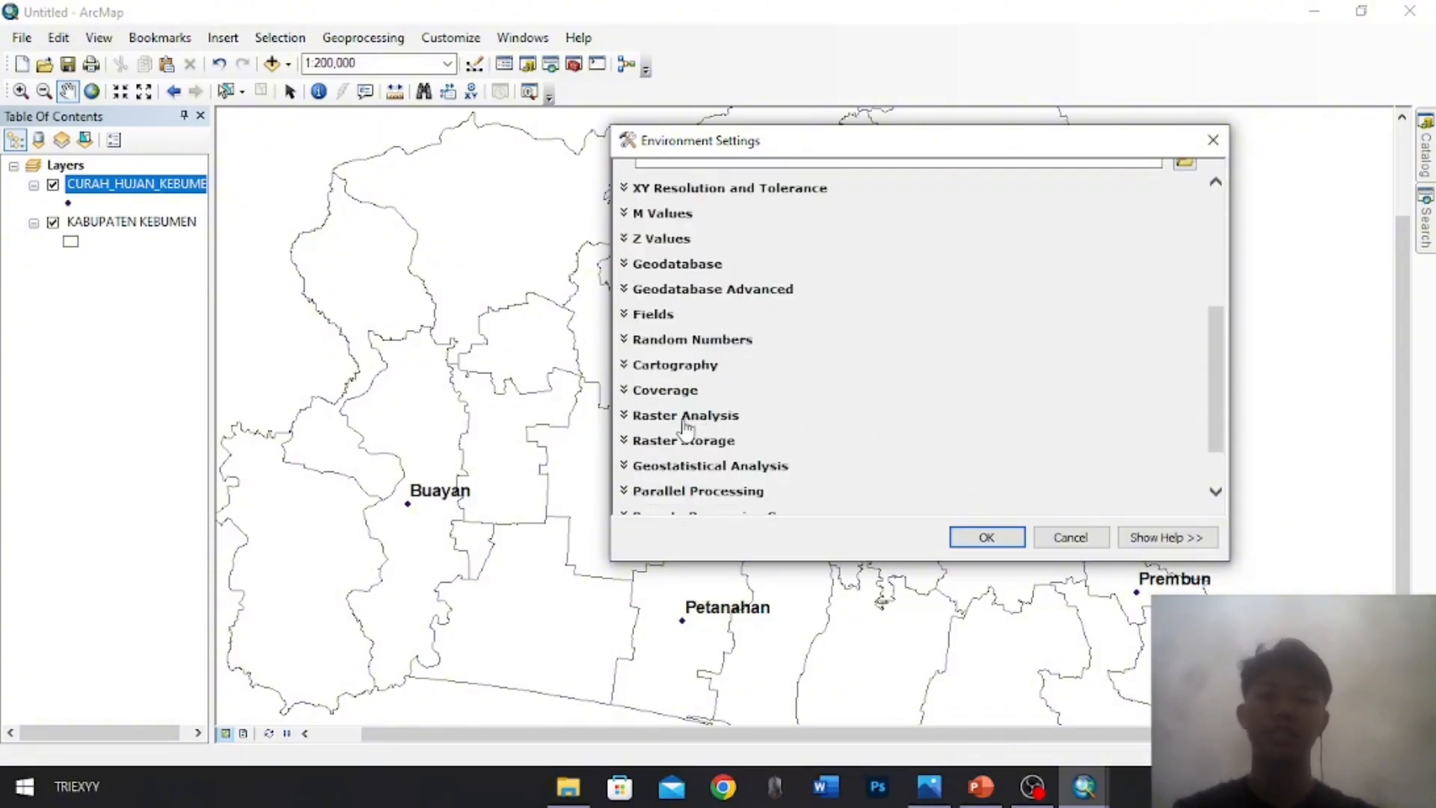
{"action": "left_click", "coordinate": [686, 416]}
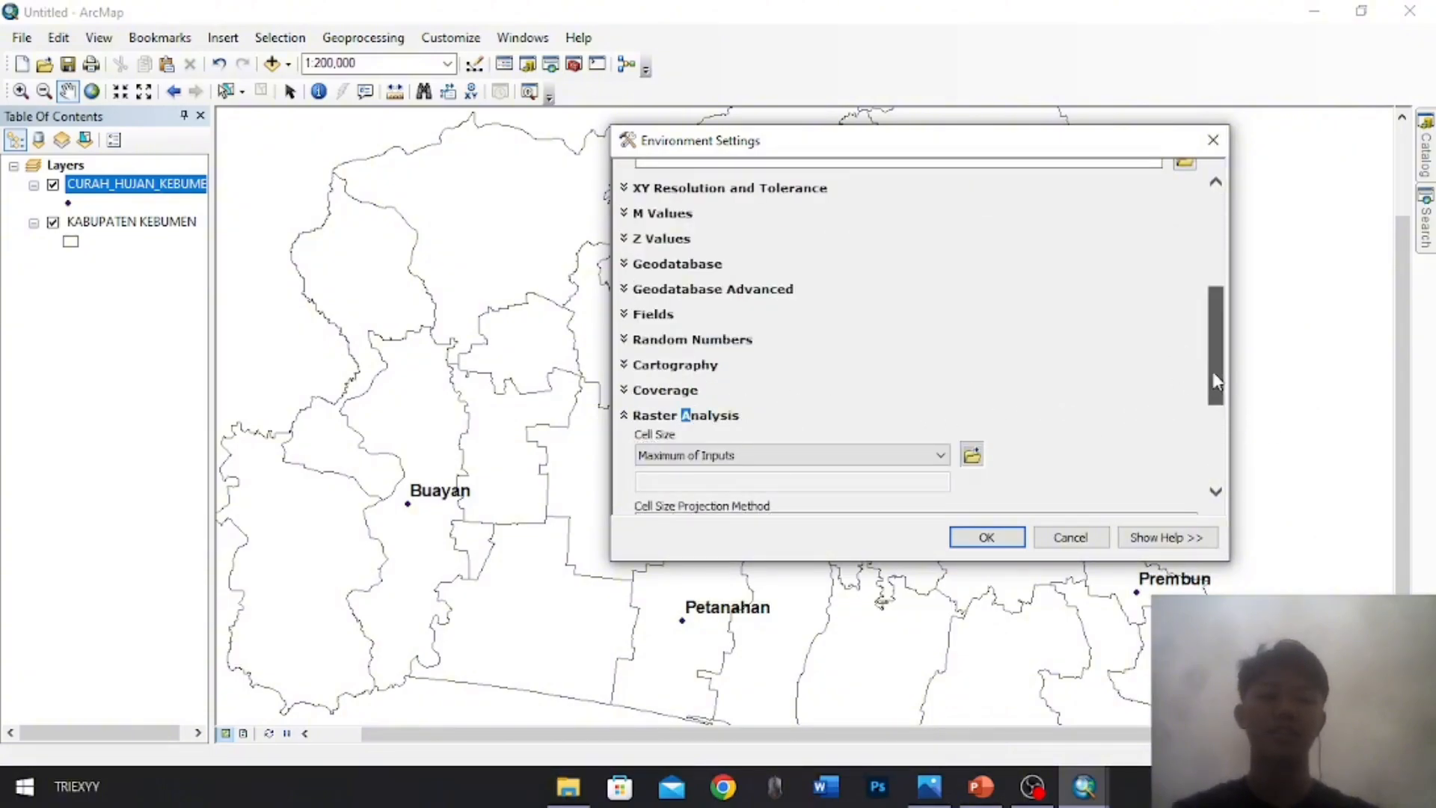
{"action": "scroll", "coordinate": [1142, 437], "scroll_direction": "down", "scroll_amount": 3}
{"action": "left_click", "coordinate": [1141, 429]}
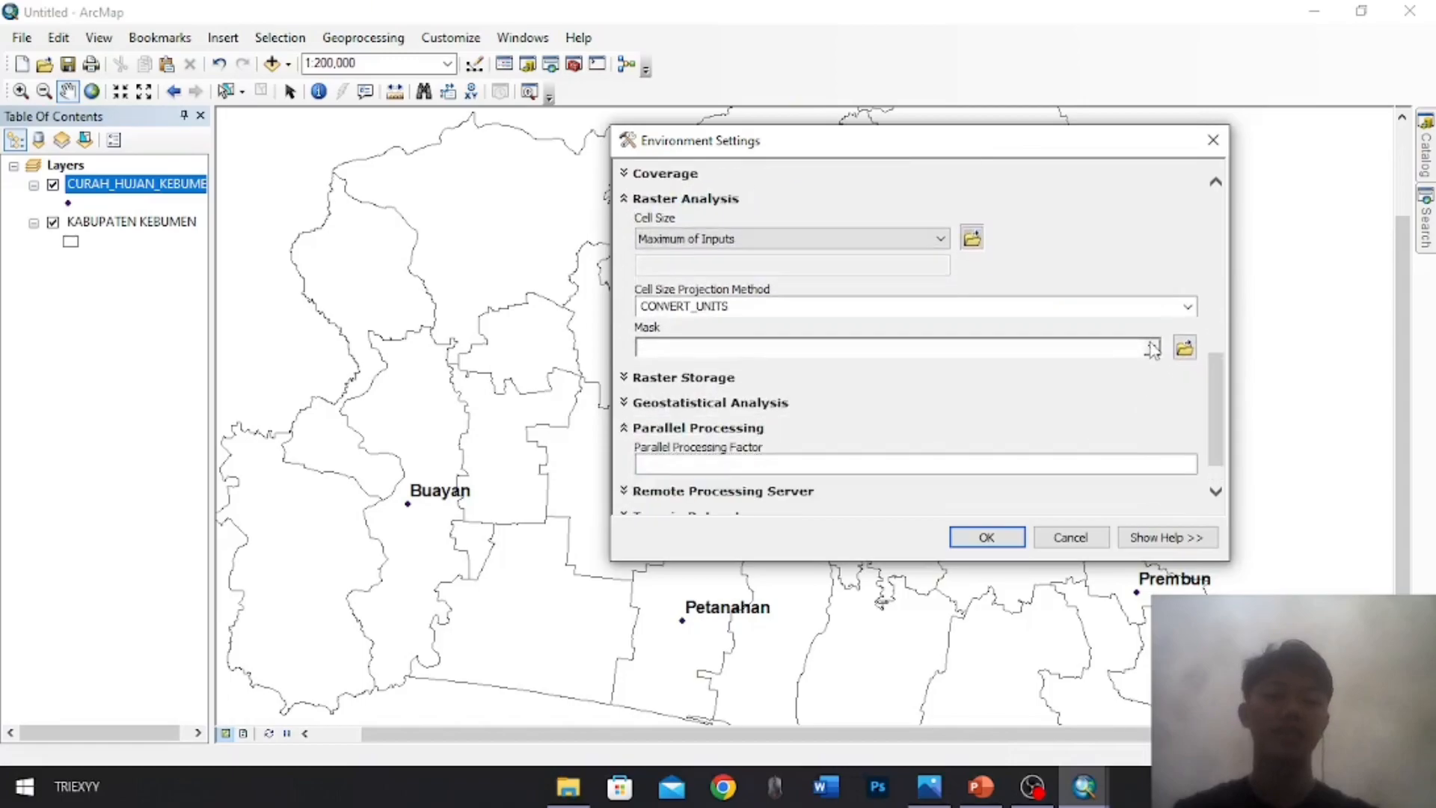
{"action": "left_click", "coordinate": [1152, 349]}
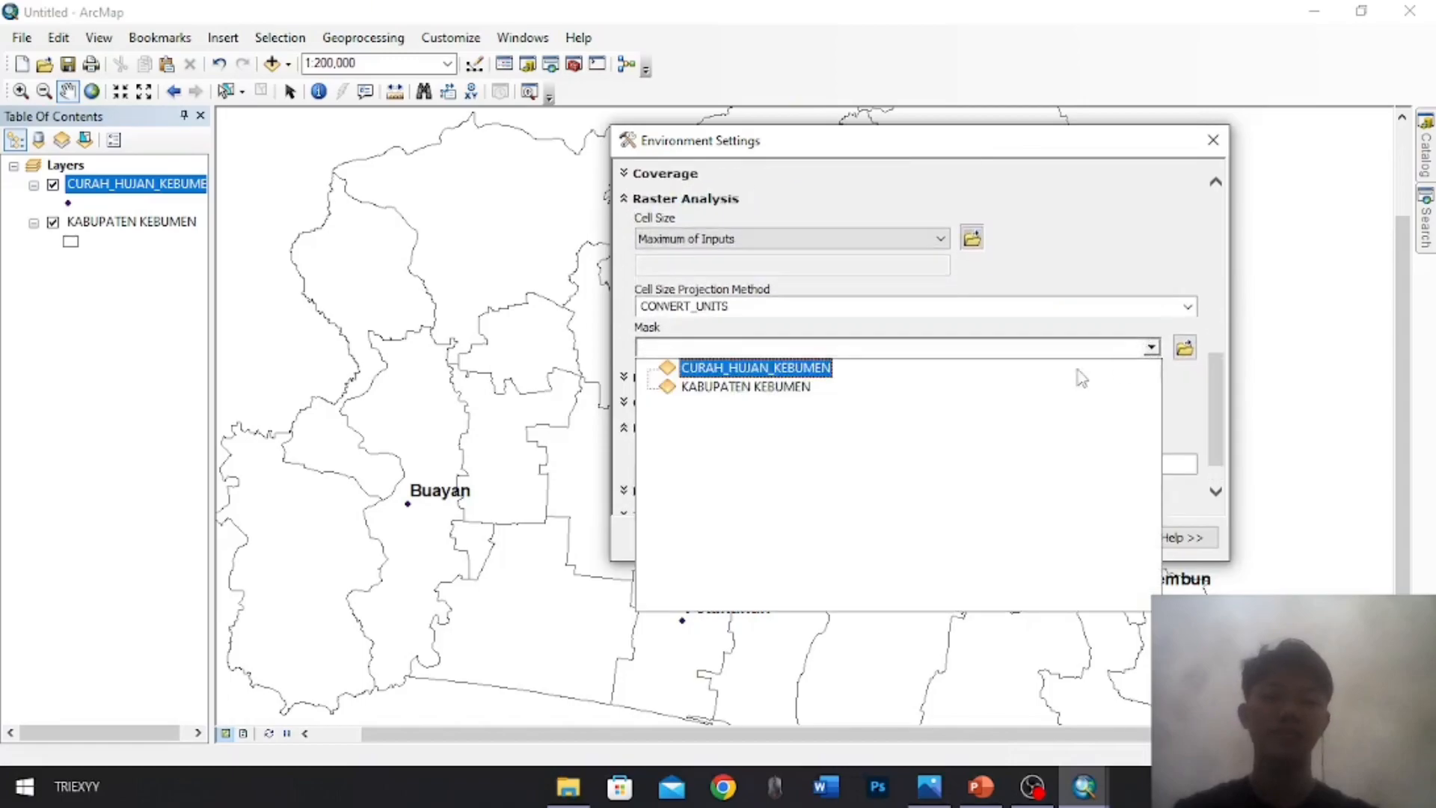
{"action": "left_click", "coordinate": [751, 402]}
{"action": "left_click", "coordinate": [989, 536]}
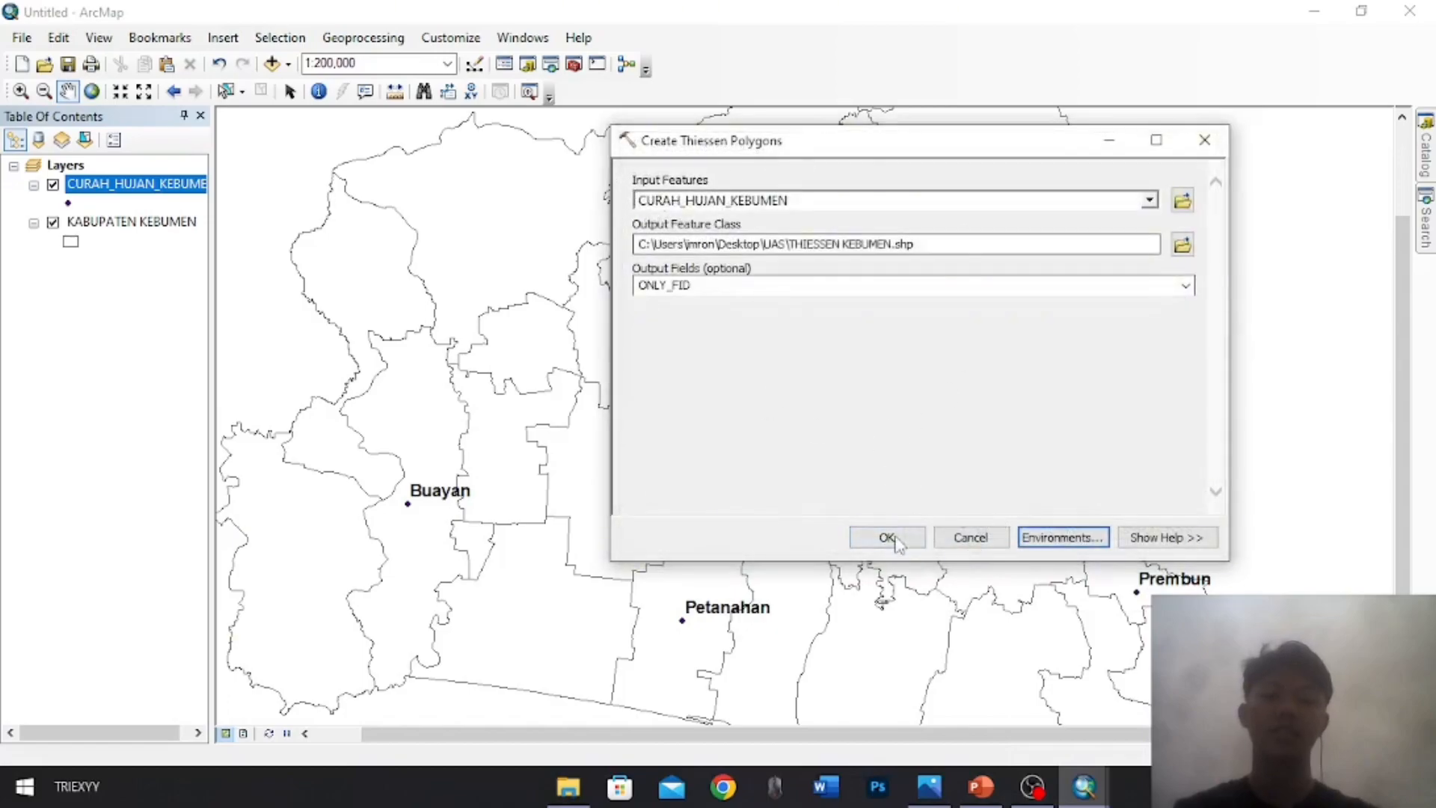
{"action": "left_click", "coordinate": [887, 540]}
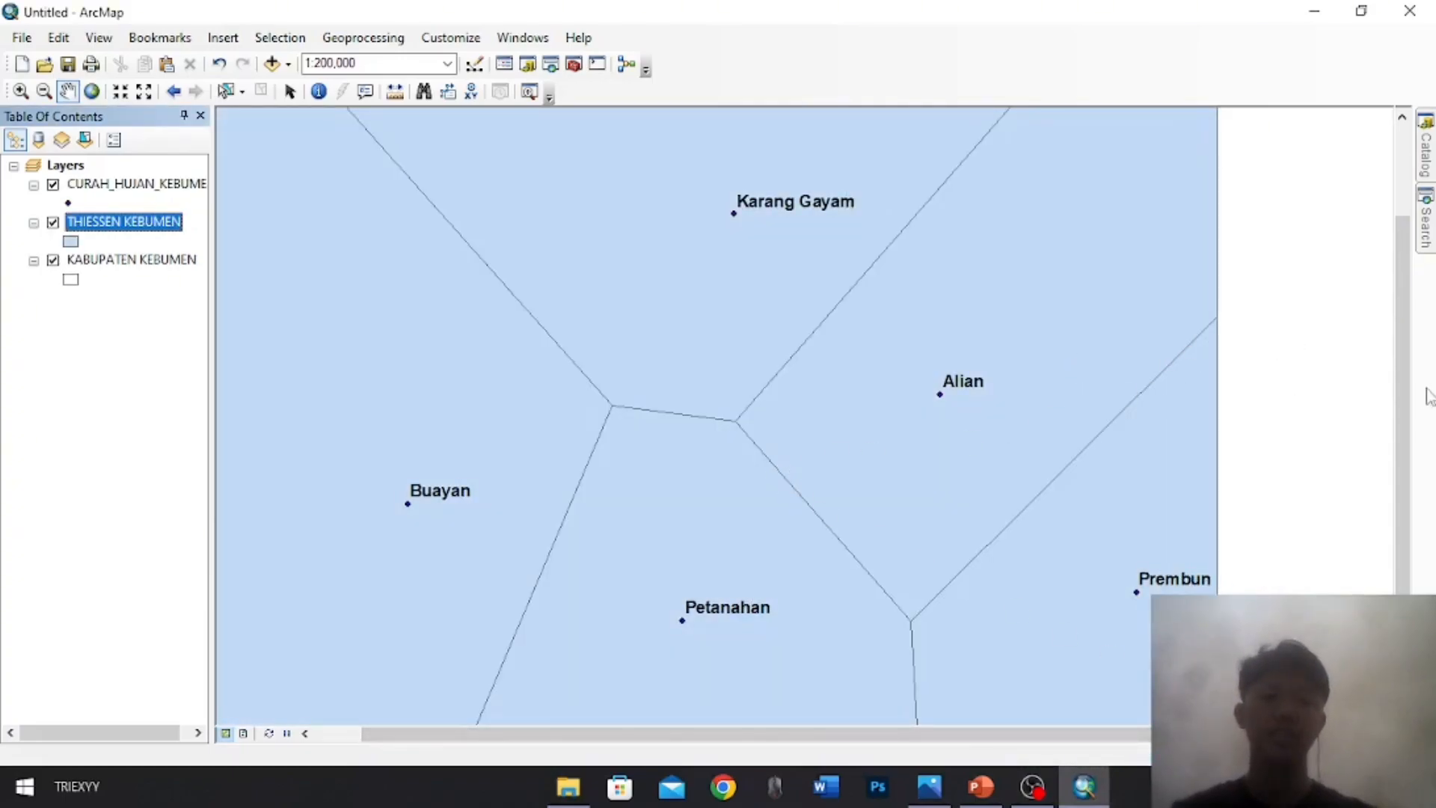
Set the THIESSEN KEBUMEN polygon symbol's fill to no color, keeping its outline
{"action": "scroll", "coordinate": [545, 337], "scroll_direction": "up", "scroll_amount": 1}
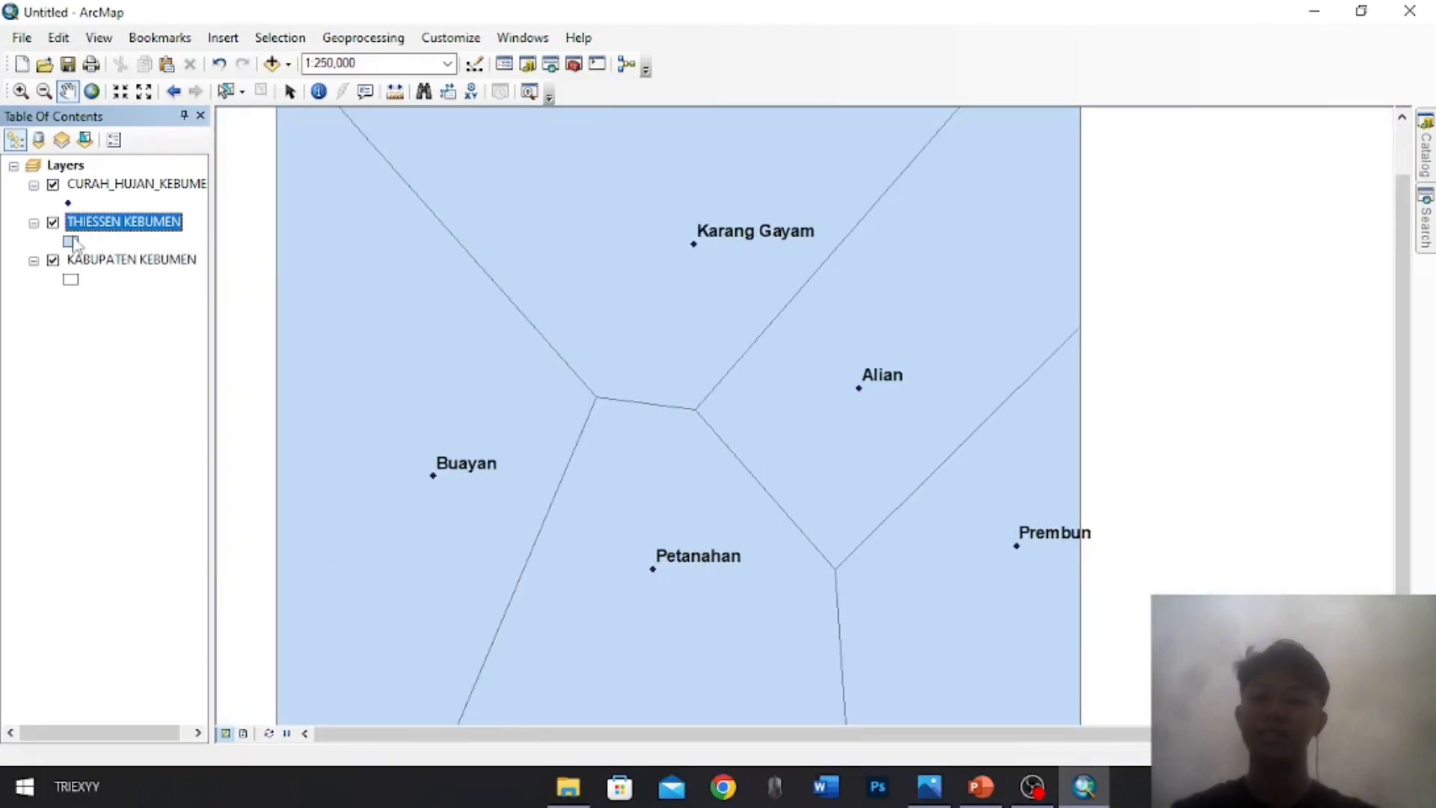
{"action": "left_click", "coordinate": [72, 242]}
{"action": "left_click", "coordinate": [935, 314]}
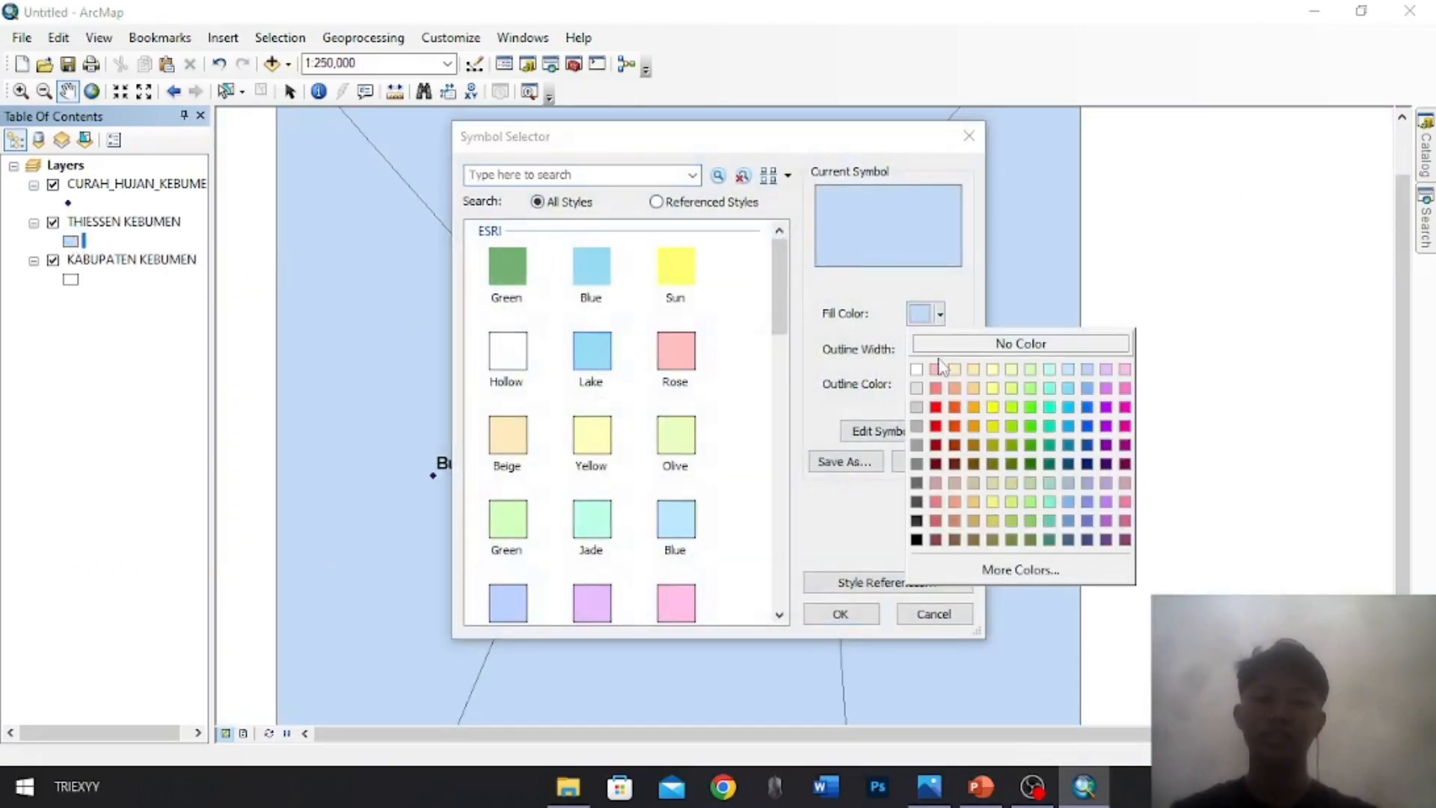
{"action": "left_click", "coordinate": [941, 367]}
{"action": "left_click", "coordinate": [840, 613]}
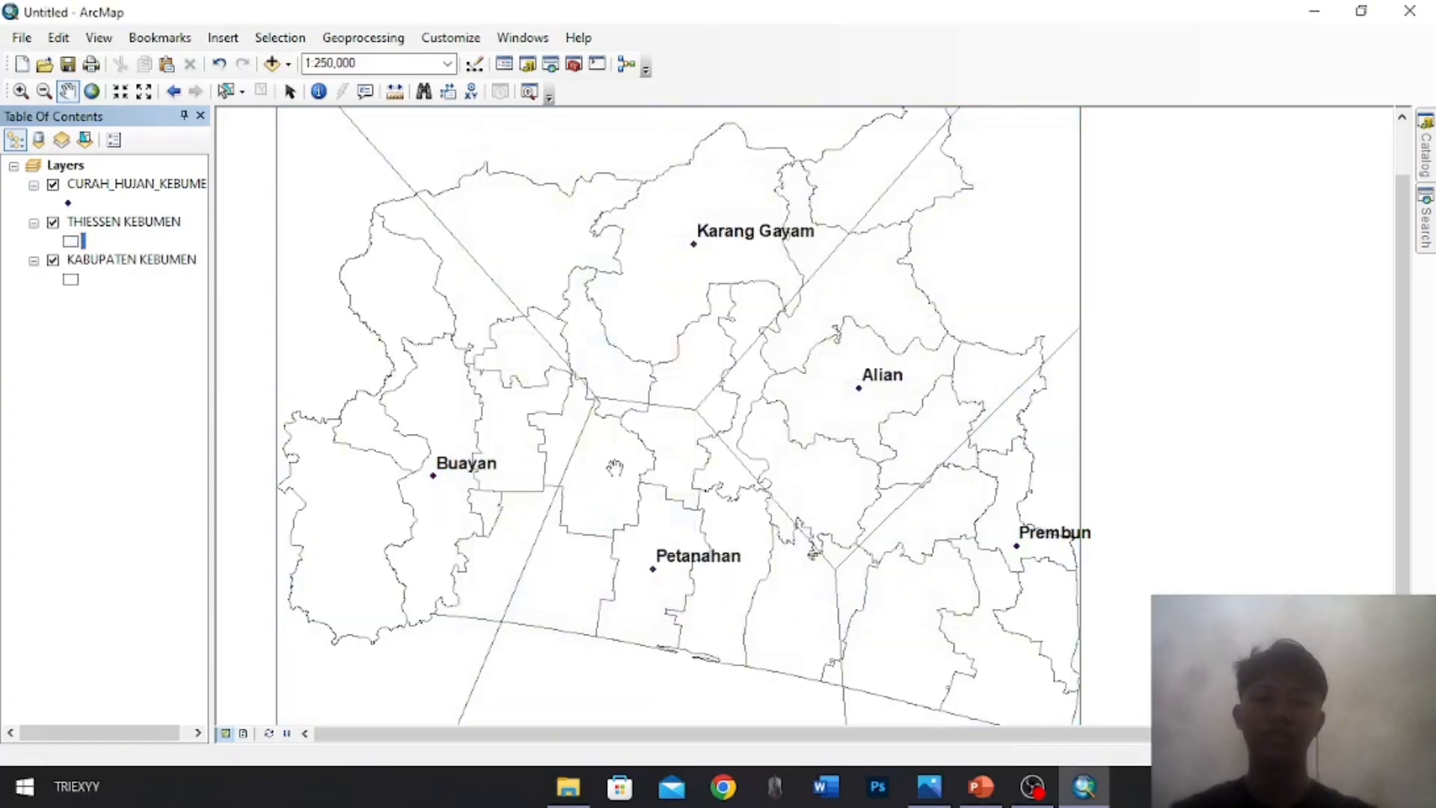
Set up the Clip tool with THIESSEN KEBUMEN as input features and KABUPATEN KEBUMEN as clip features
{"action": "scroll", "coordinate": [588, 482], "scroll_direction": "down", "scroll_amount": 1}
{"action": "left_click", "coordinate": [131, 260]}
{"action": "left_click", "coordinate": [400, 43]}
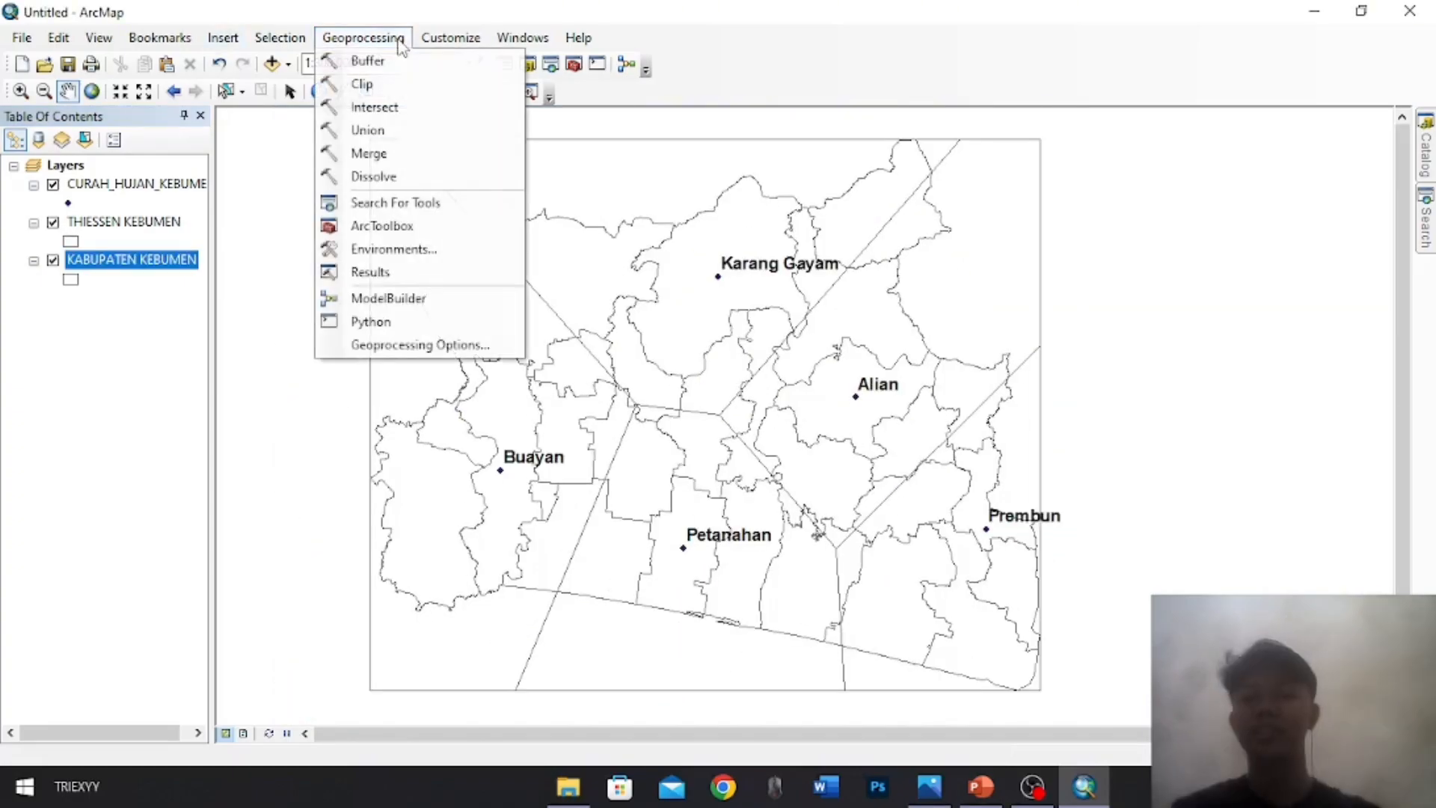
{"action": "left_click", "coordinate": [933, 331]}
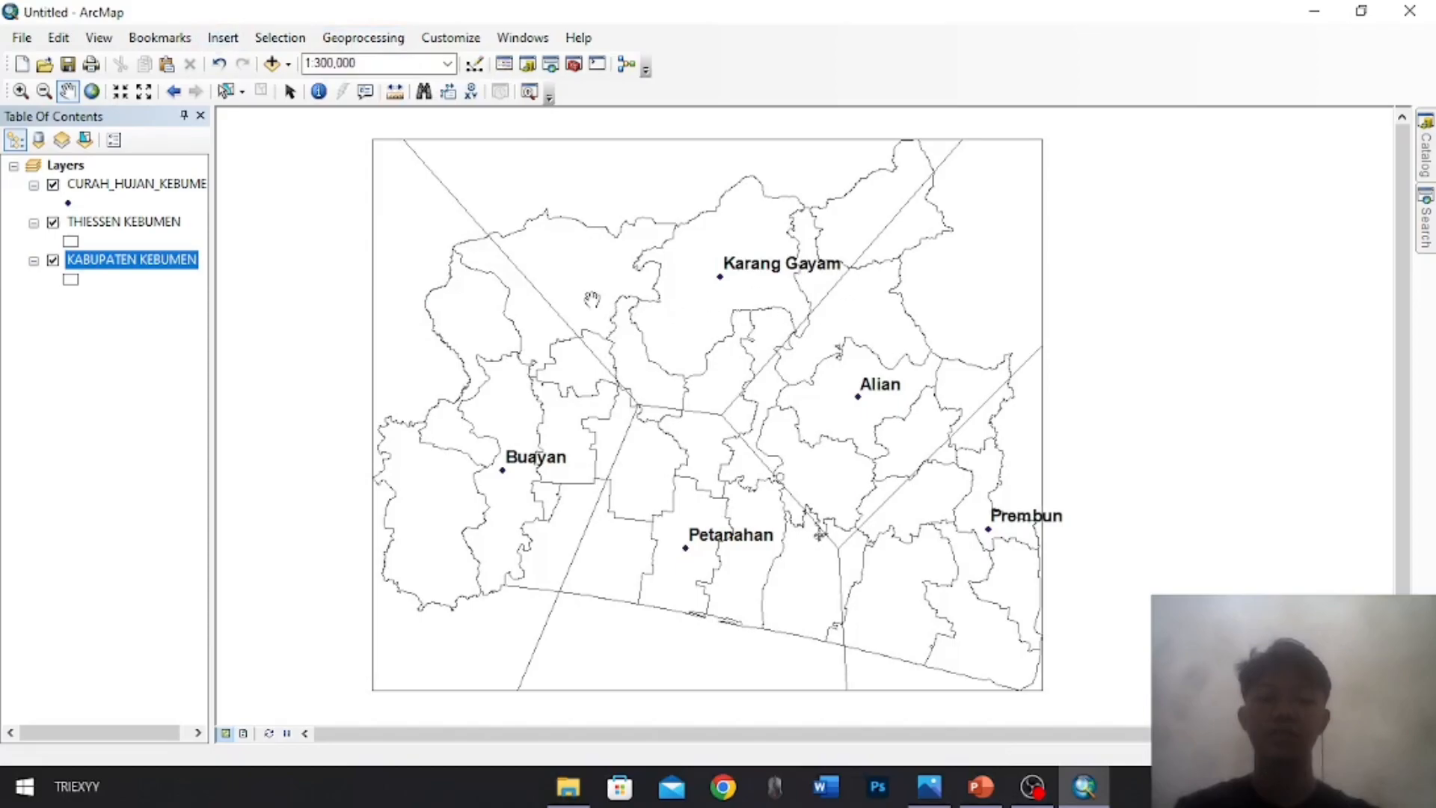
{"action": "left_click", "coordinate": [378, 39]}
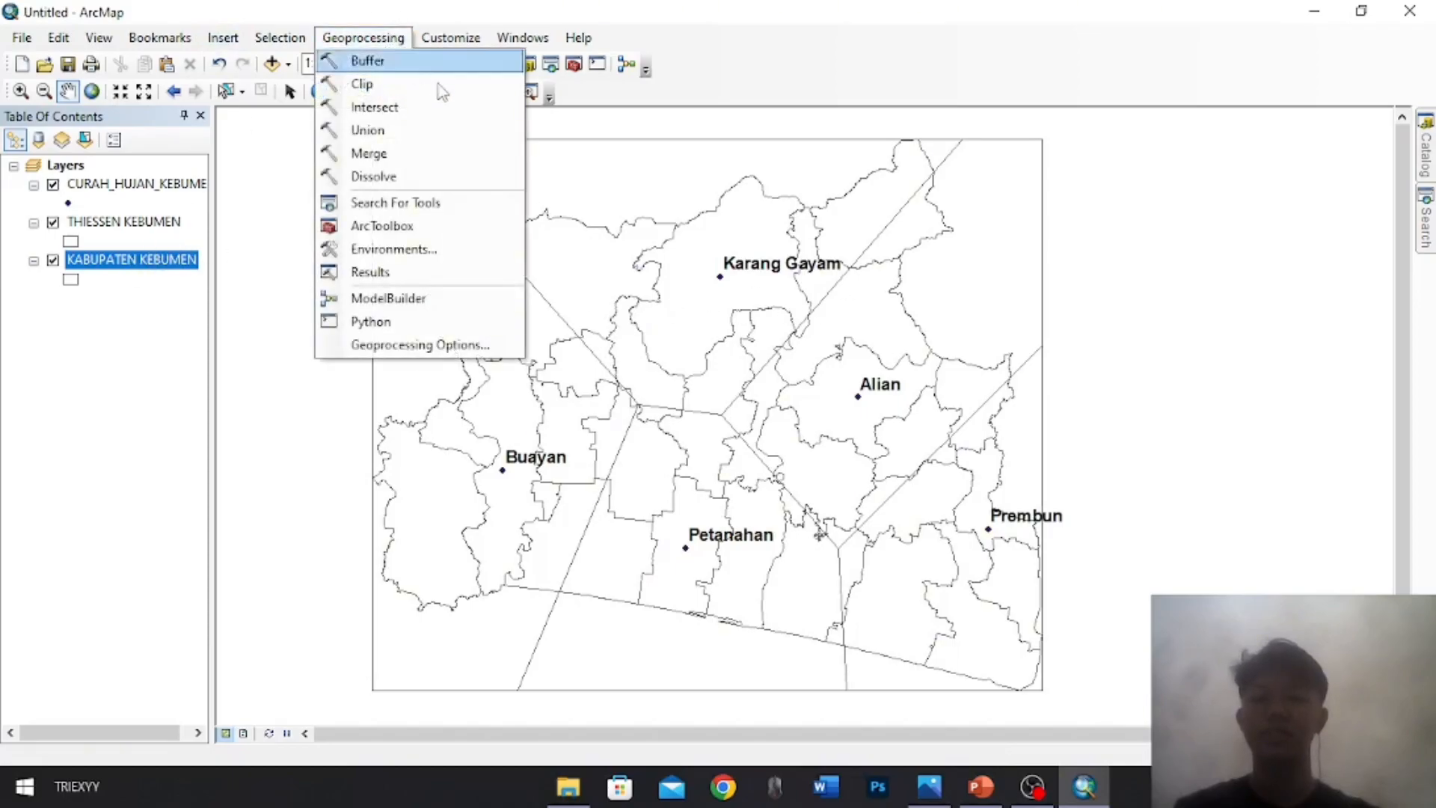
{"action": "left_click", "coordinate": [362, 85]}
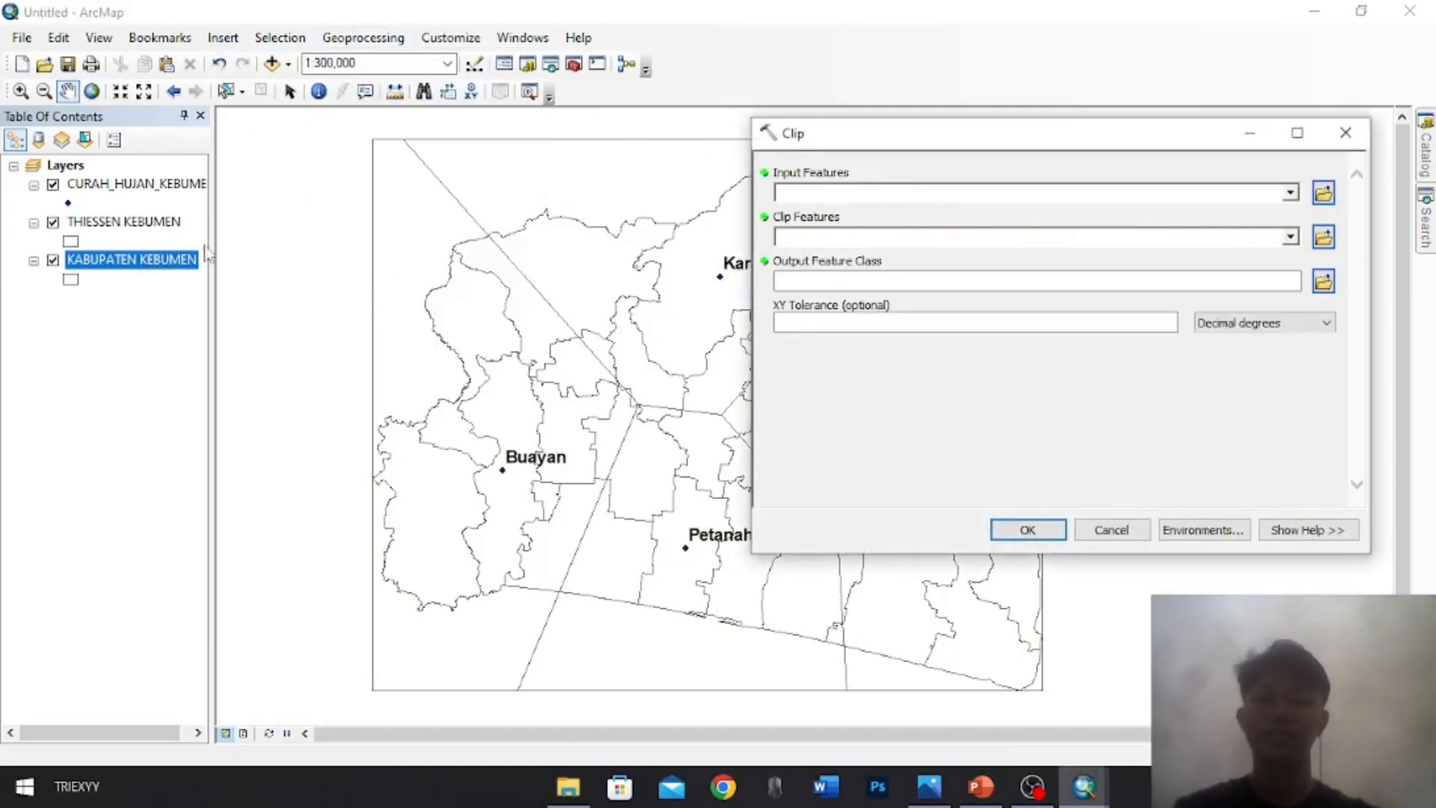
{"action": "left_click_drag", "start_coordinate": [152, 228], "coordinate": [826, 191]}
{"action": "left_click", "coordinate": [171, 266]}
{"action": "left_click_drag", "start_coordinate": [170, 265], "coordinate": [908, 236]}
Name the clip output CLIP THIESSEN KEBUMEN in the UAS folder and run Clip
{"action": "left_click", "coordinate": [1323, 281]}
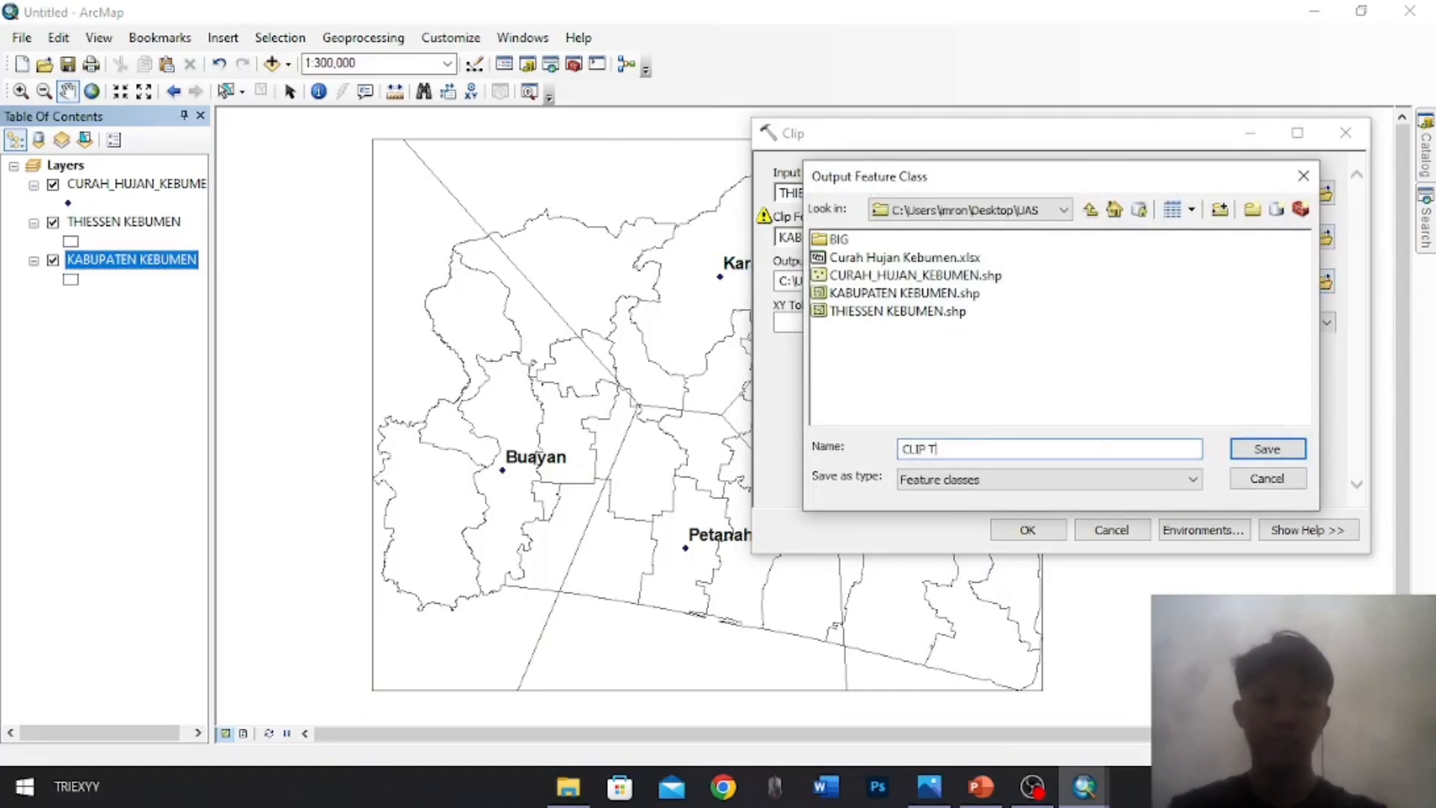
{"action": "type", "text": "CLIP THIESSEN KEBUMEN"}
{"action": "key", "text": "Return"}
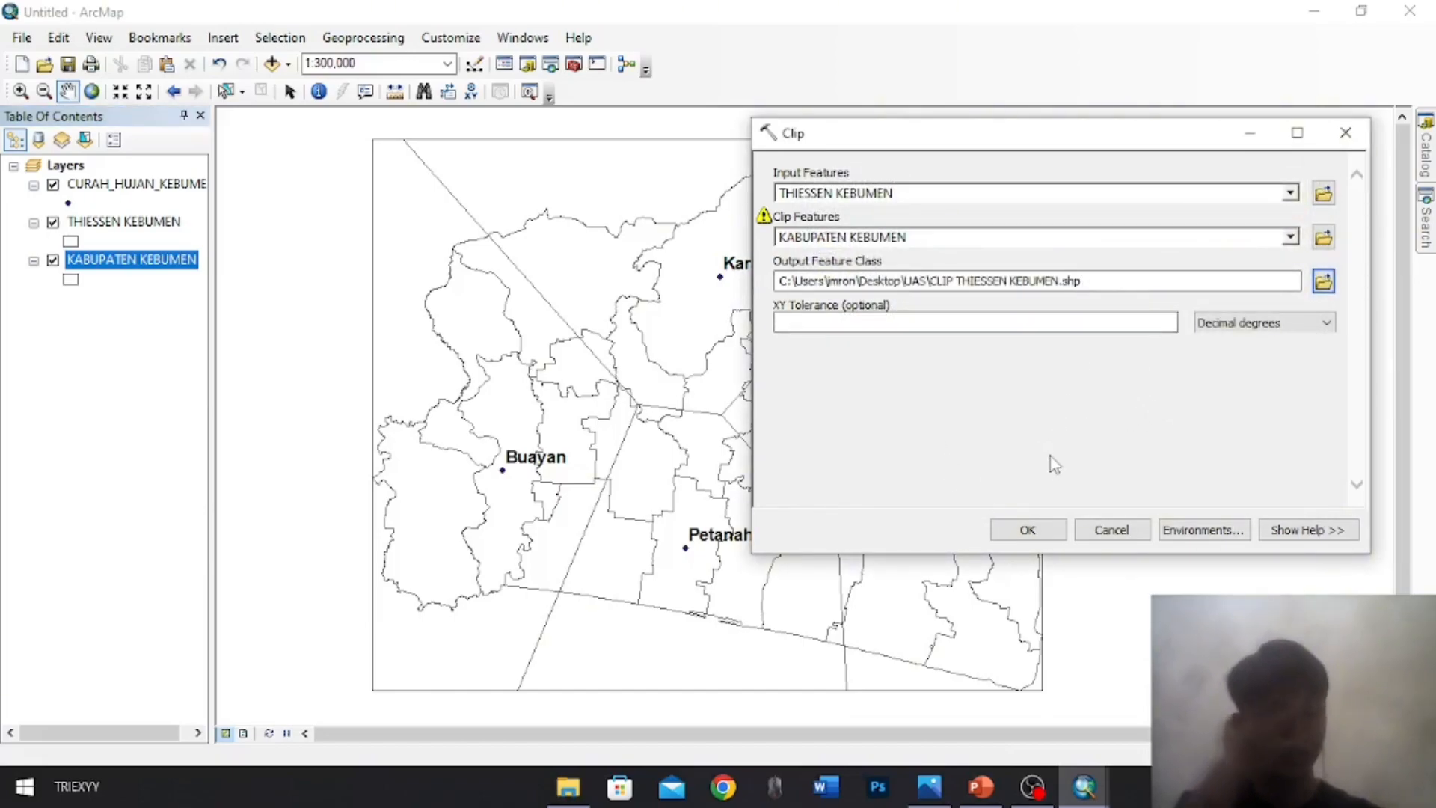
{"action": "left_click", "coordinate": [1029, 533]}
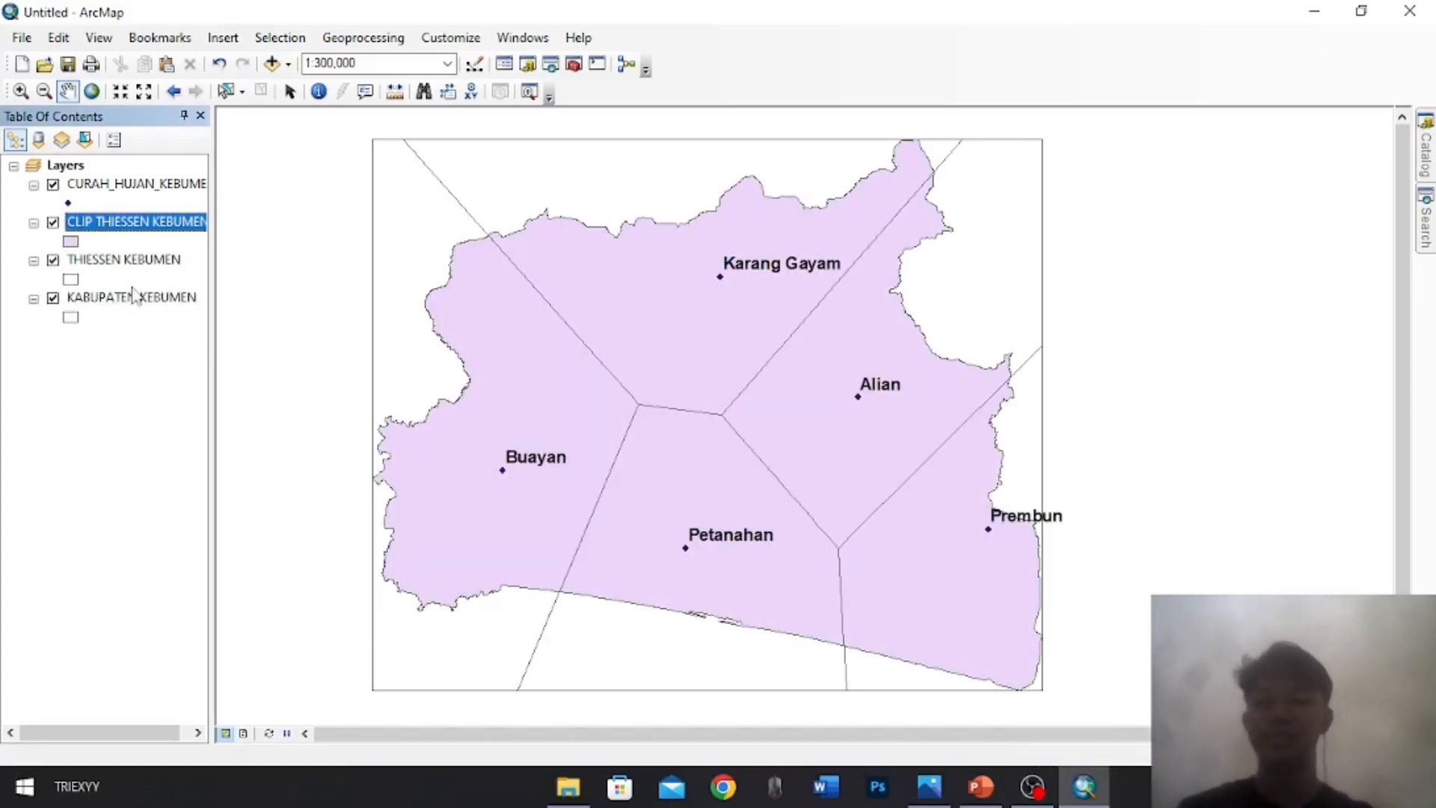
Remove the THIESSEN KEBUMEN layer and open the attribute table of CLIP THIESSEN KEBUMEN
{"action": "right_click", "coordinate": [137, 263]}
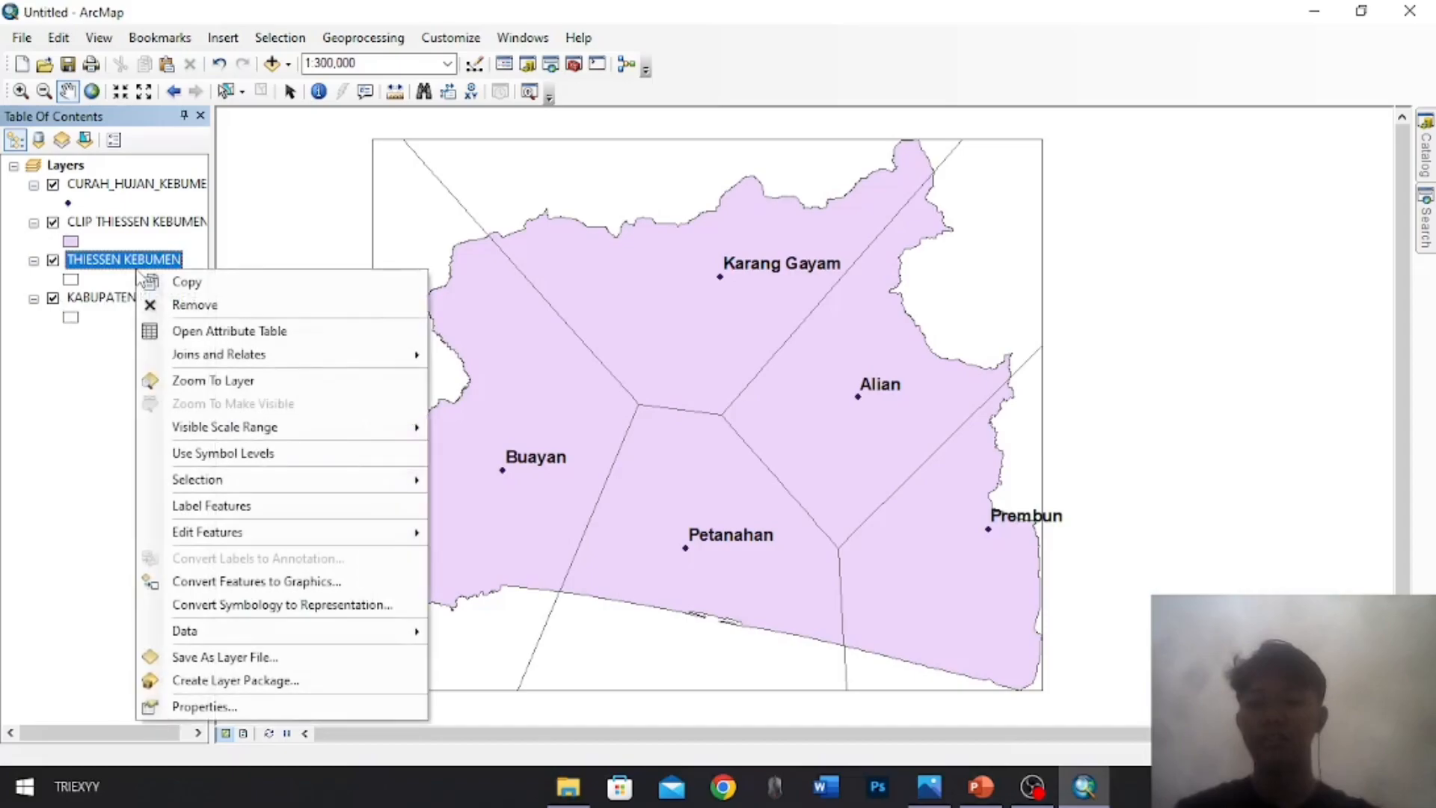
{"action": "left_click", "coordinate": [221, 306]}
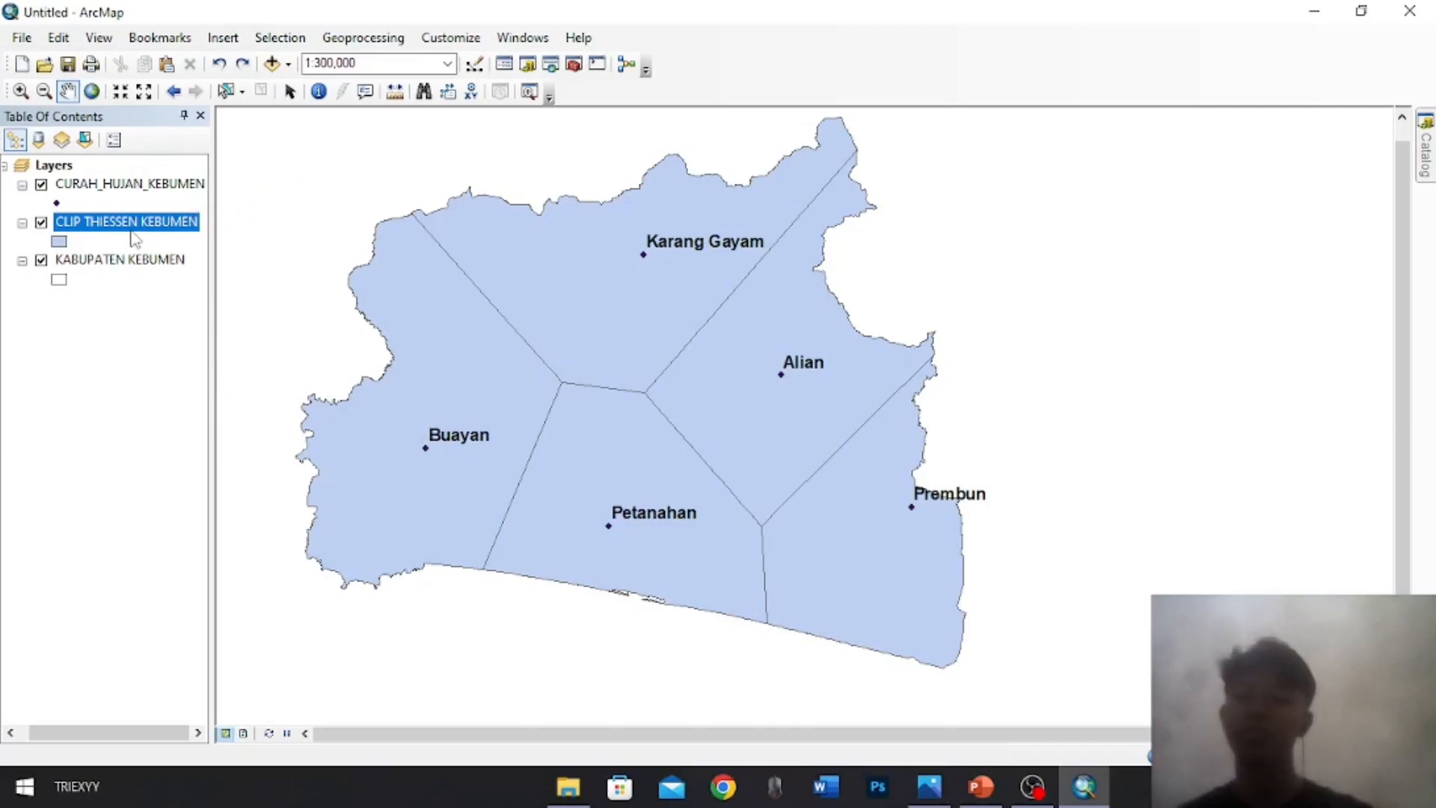
{"action": "right_click", "coordinate": [136, 237]}
{"action": "left_click", "coordinate": [165, 290]}
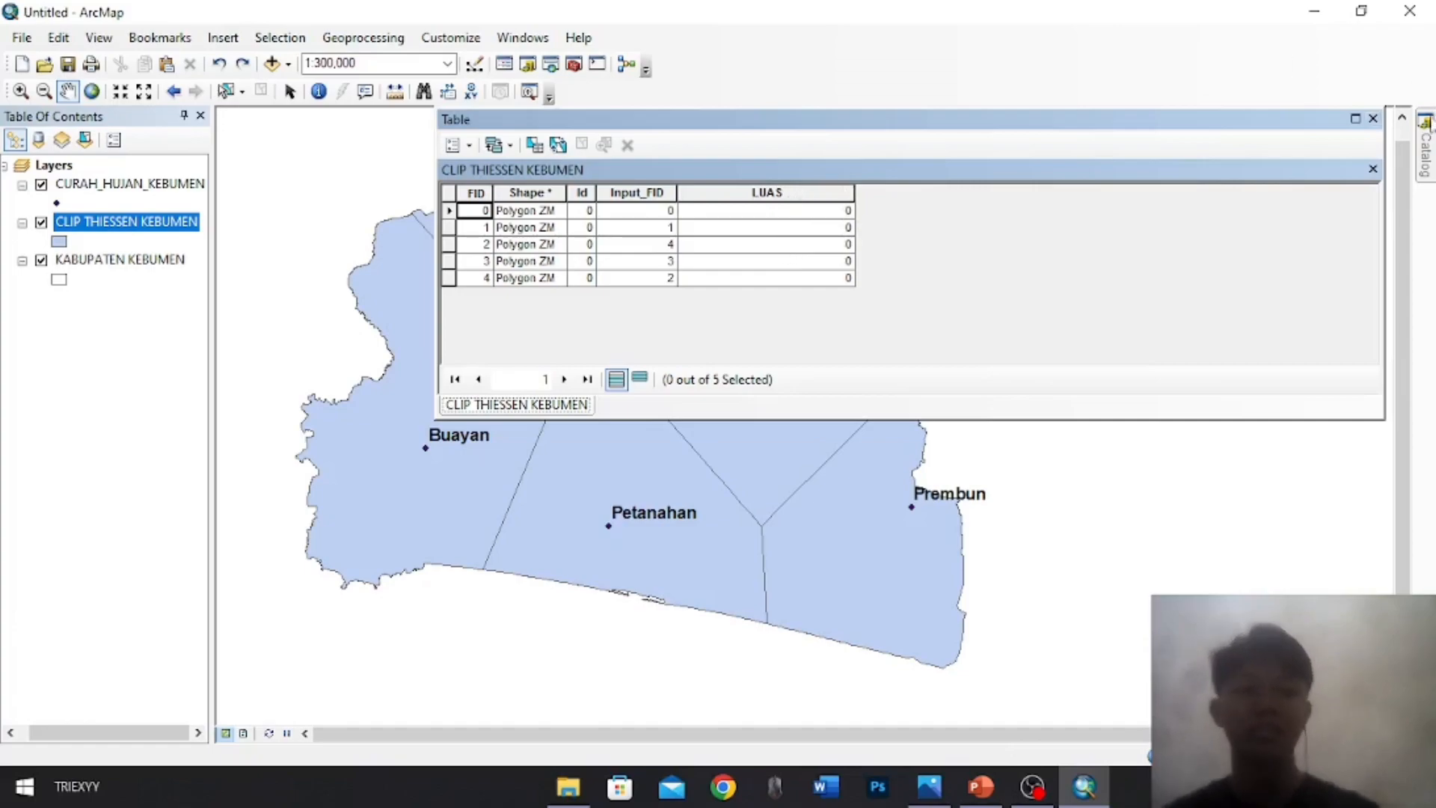
Delete the LUAS field from the CLIP THIESSEN KEBUMEN attribute table and close the table
{"action": "right_click", "coordinate": [846, 189]}
{"action": "right_click", "coordinate": [832, 210]}
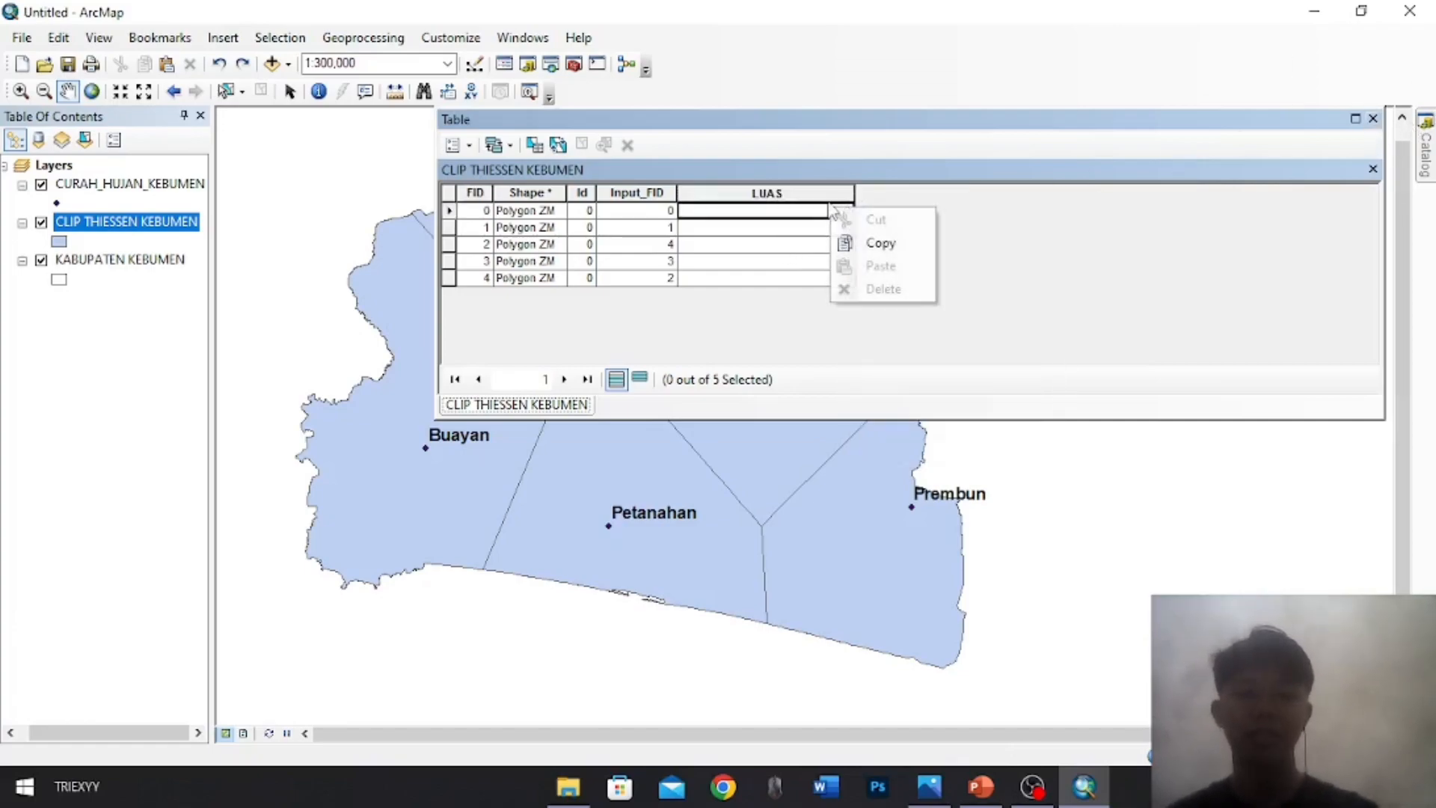
{"action": "left_click", "coordinate": [748, 193]}
{"action": "right_click", "coordinate": [749, 194]}
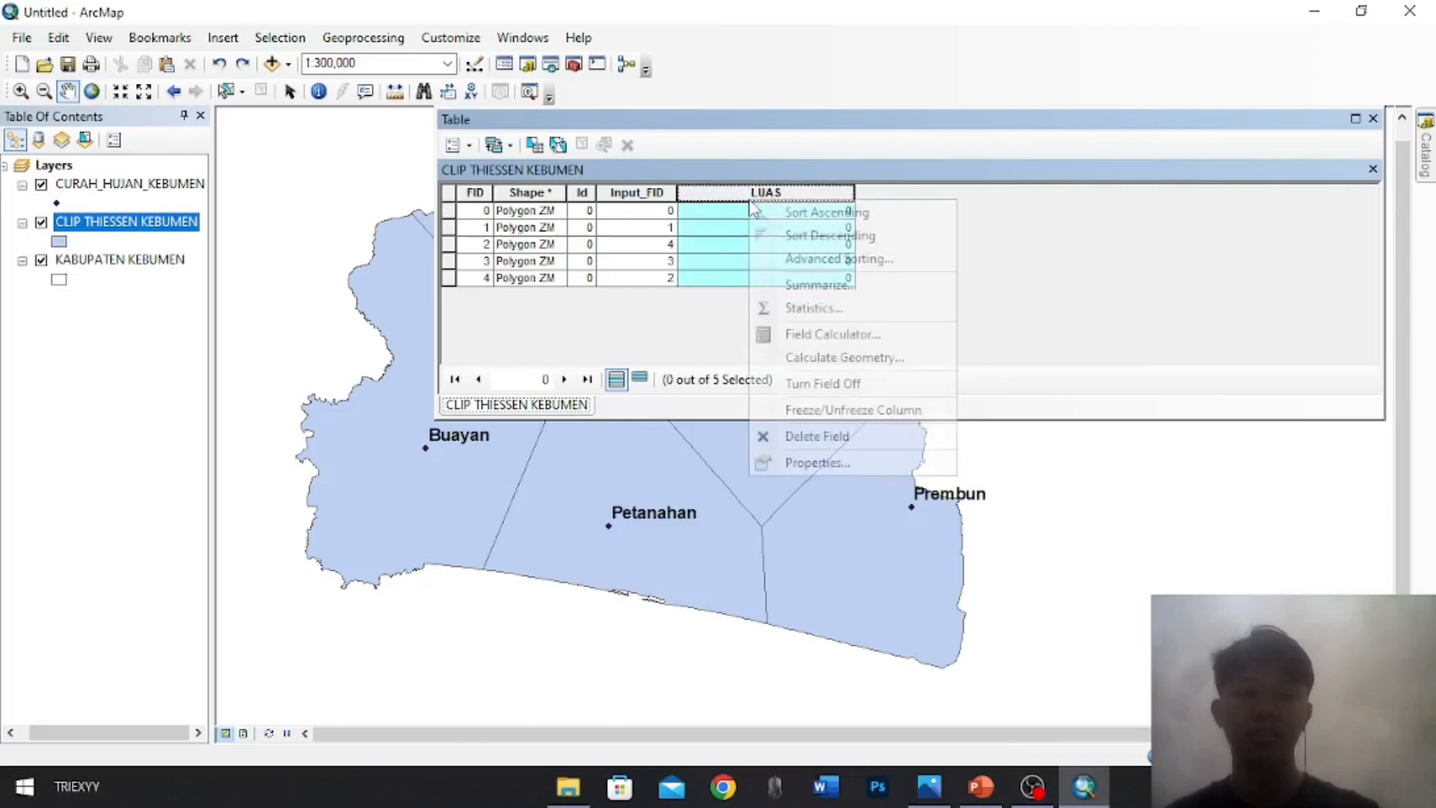
{"action": "left_click", "coordinate": [796, 437]}
{"action": "left_click", "coordinate": [802, 471]}
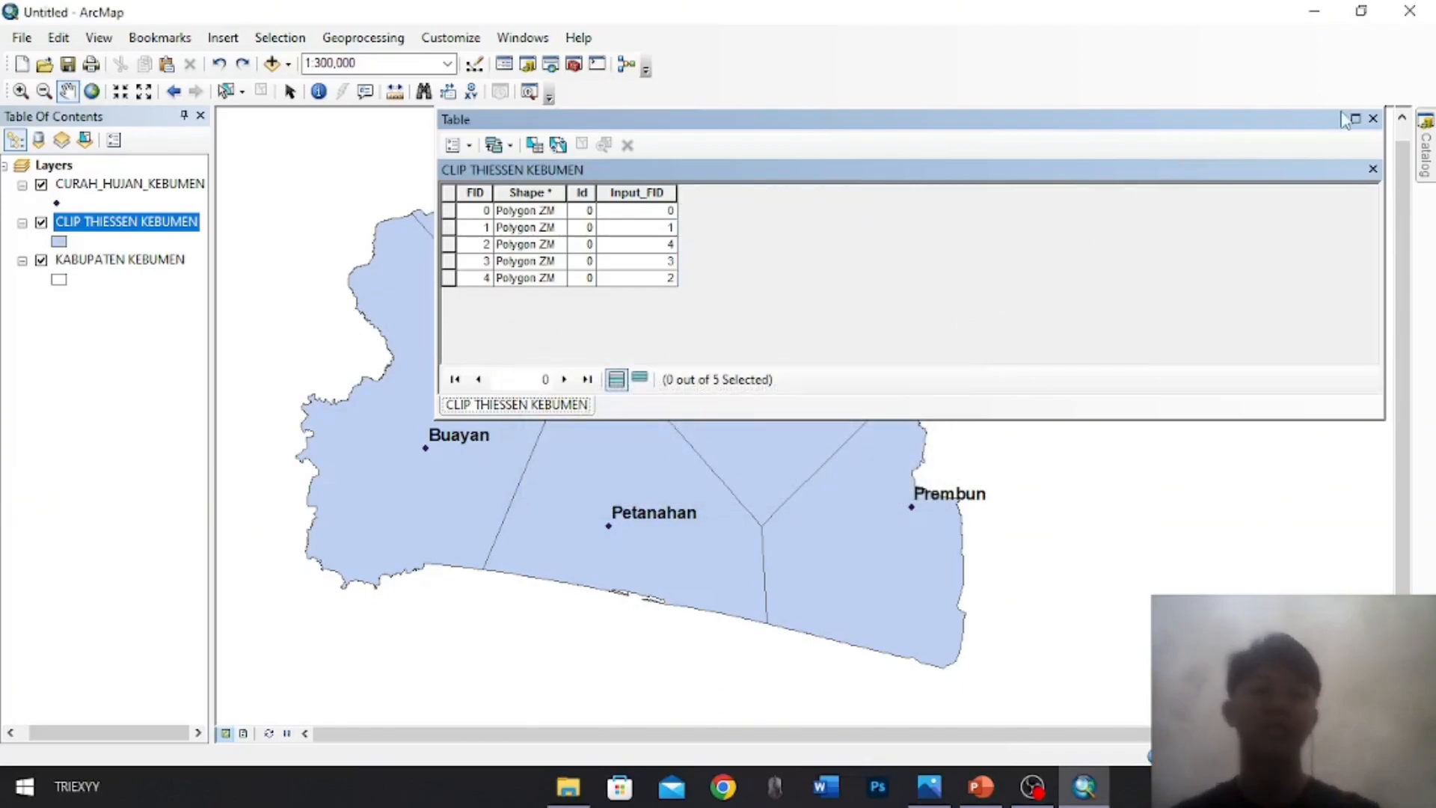
{"action": "left_click", "coordinate": [1373, 119]}
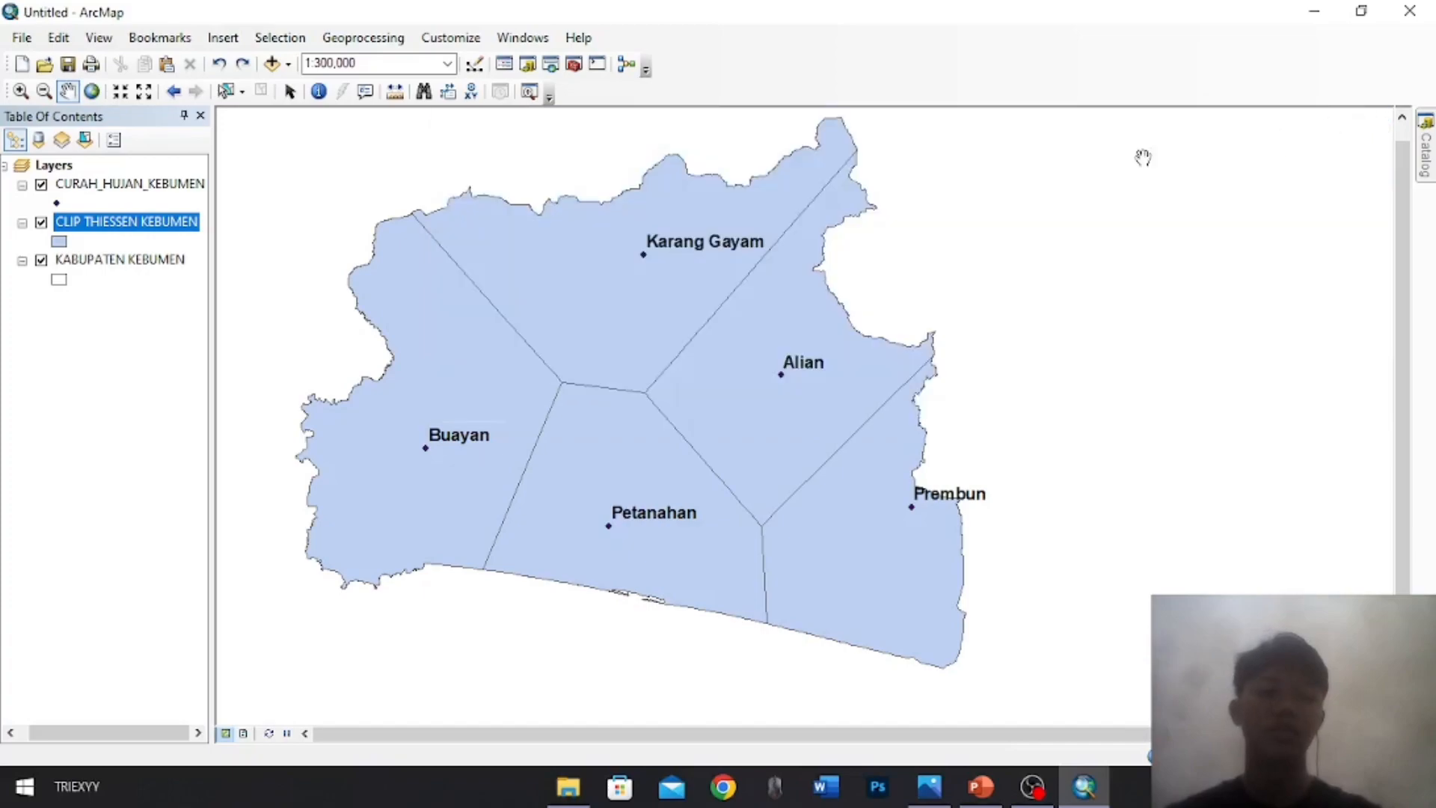
{"action": "right_click", "coordinate": [146, 229]}
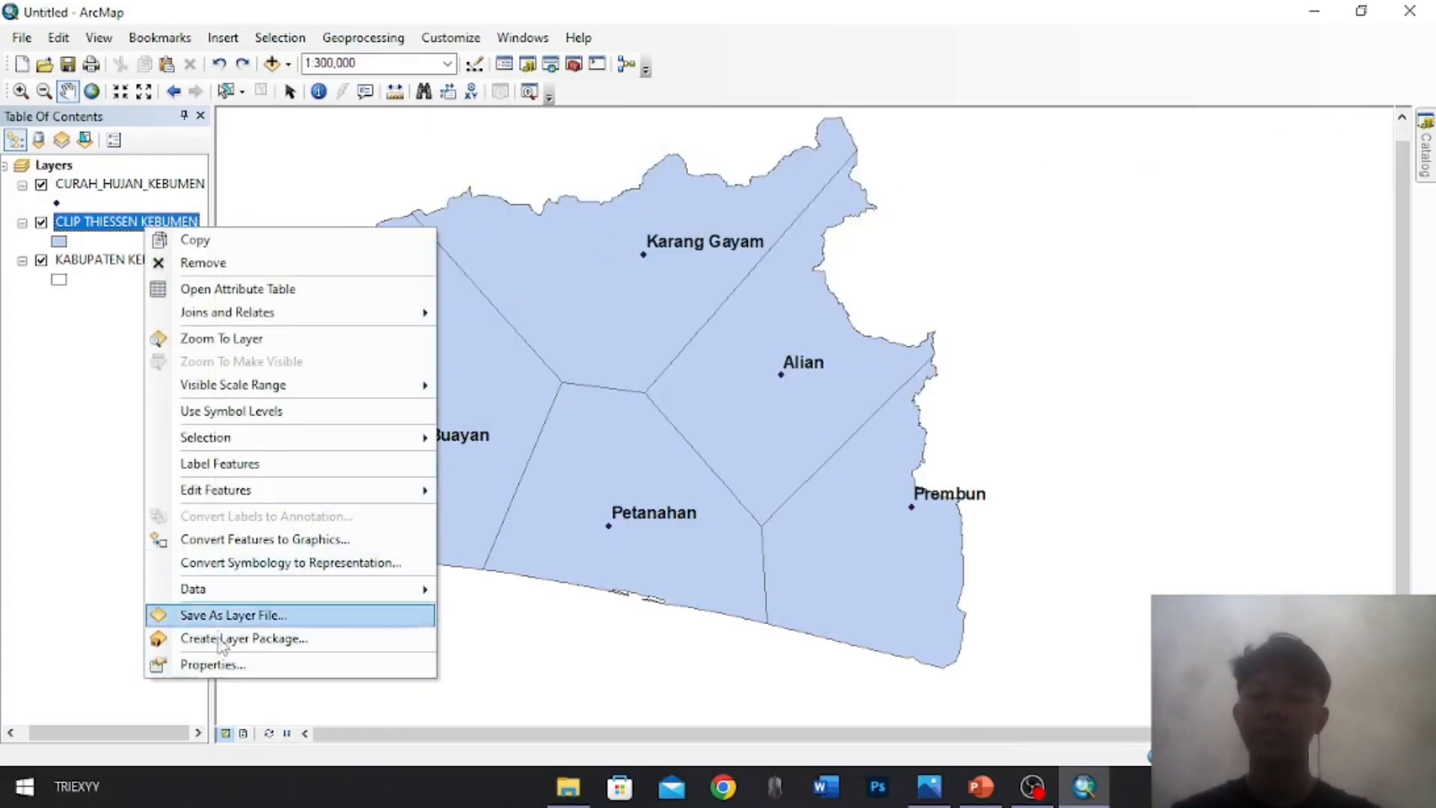
{"action": "left_click", "coordinate": [93, 200]}
{"action": "left_click", "coordinate": [87, 223]}
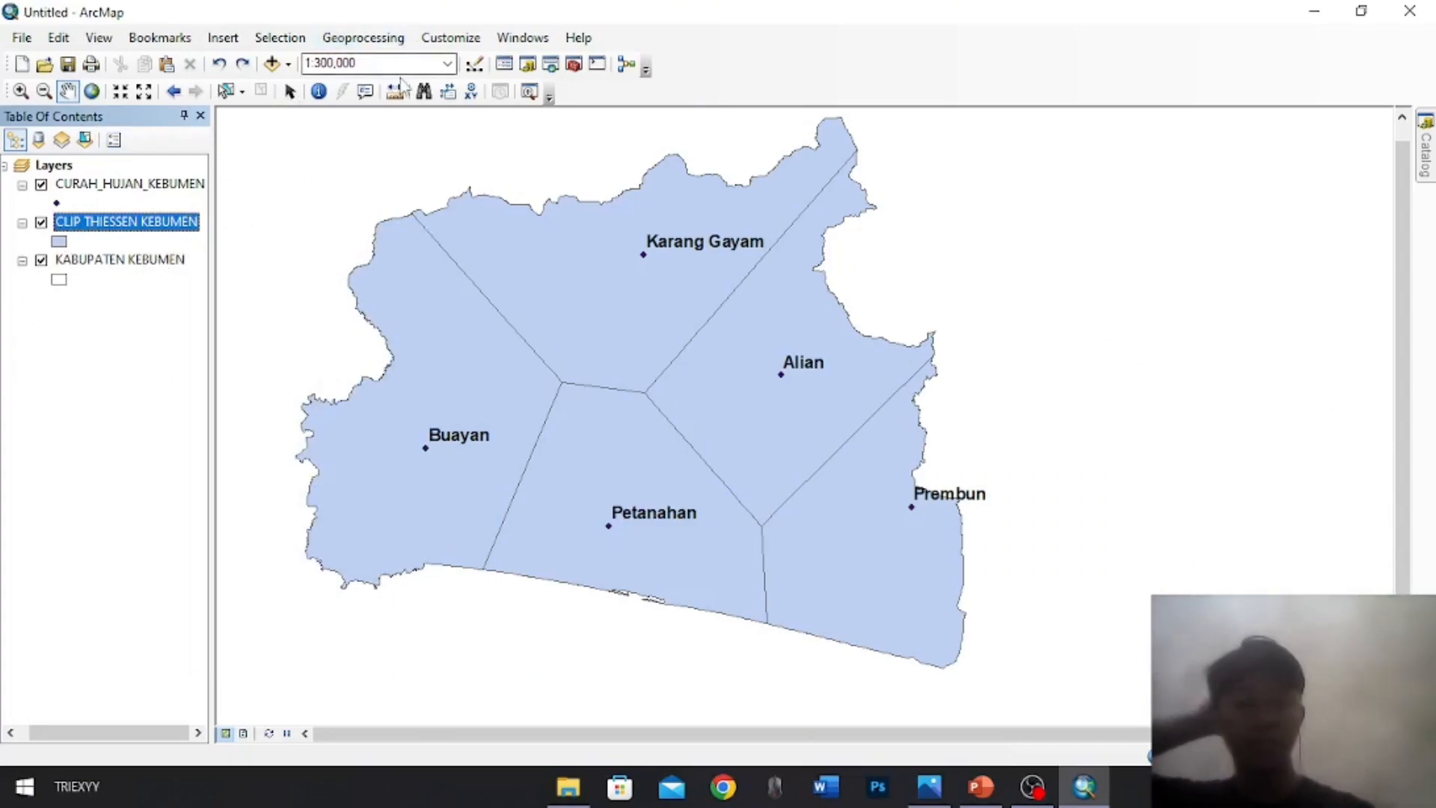
Switch to the zona-utm-indonesia.png image, examine which UTM zone covers the Kebumen area of Java, and return to ArcMap
{"action": "left_click", "coordinate": [929, 786]}
{"action": "scroll", "coordinate": [610, 595], "scroll_direction": "up", "scroll_amount": 3}
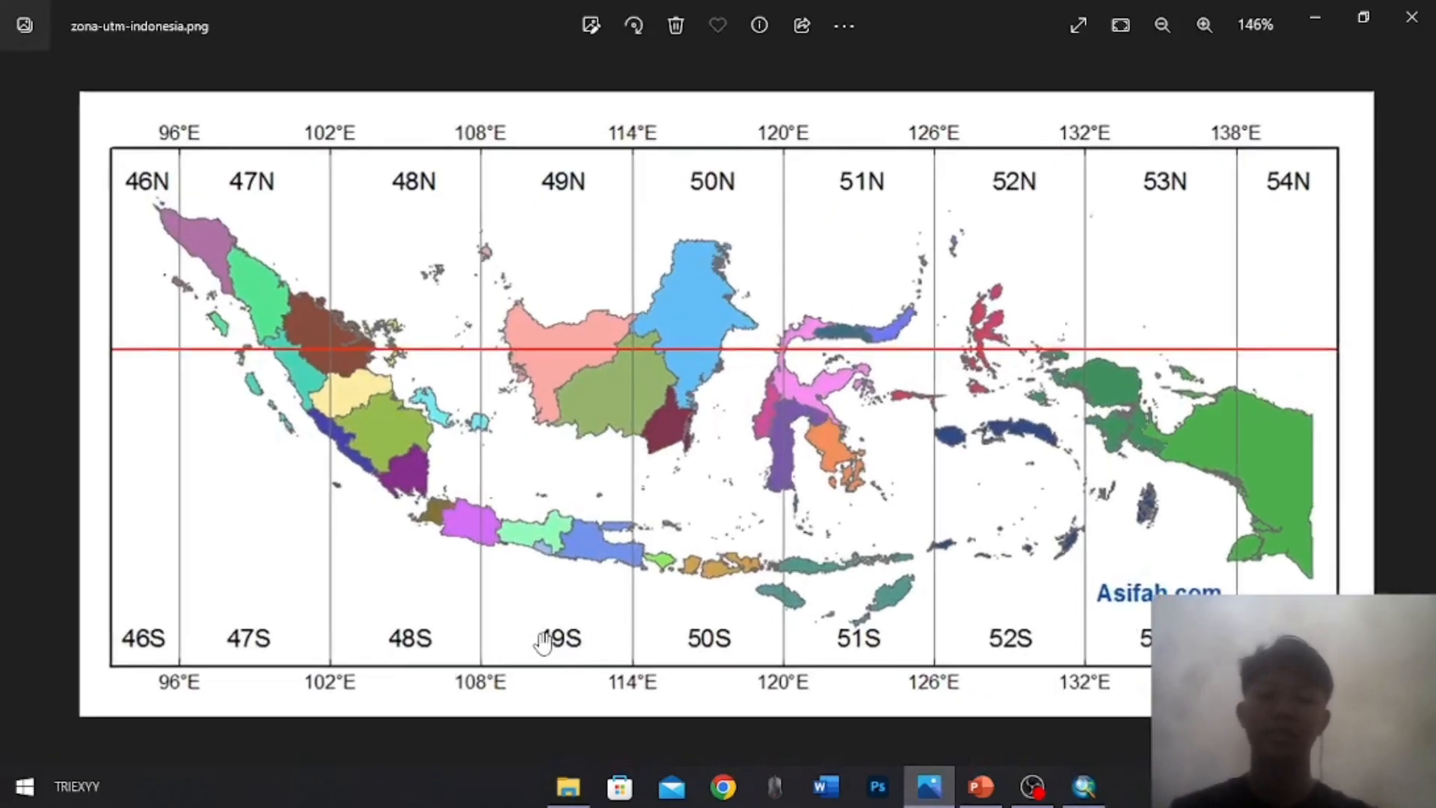
{"action": "scroll", "coordinate": [514, 591], "scroll_direction": "down", "scroll_amount": 3}
{"action": "scroll", "coordinate": [544, 640], "scroll_direction": "down", "scroll_amount": 3}
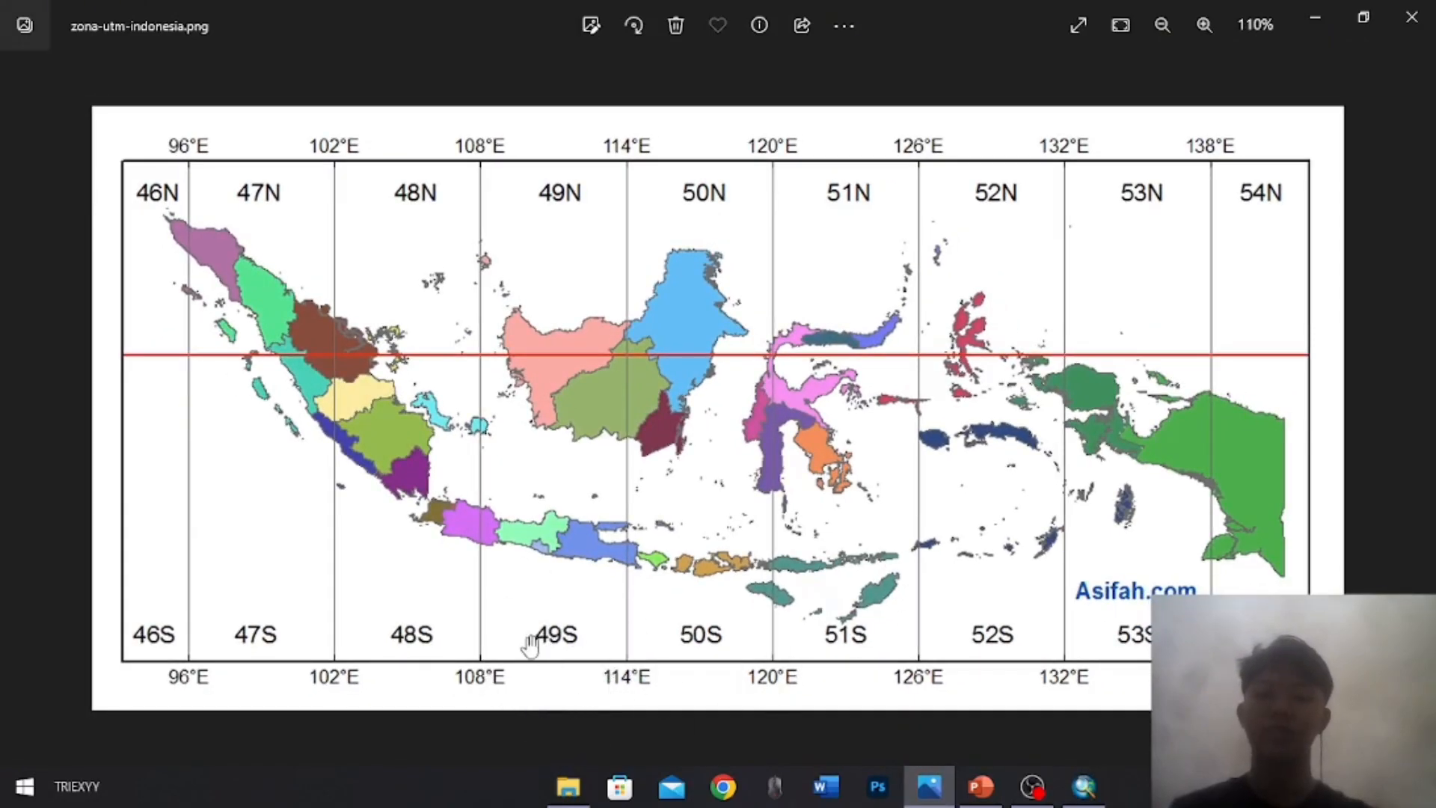
{"action": "scroll", "coordinate": [529, 635], "scroll_direction": "up", "scroll_amount": 2}
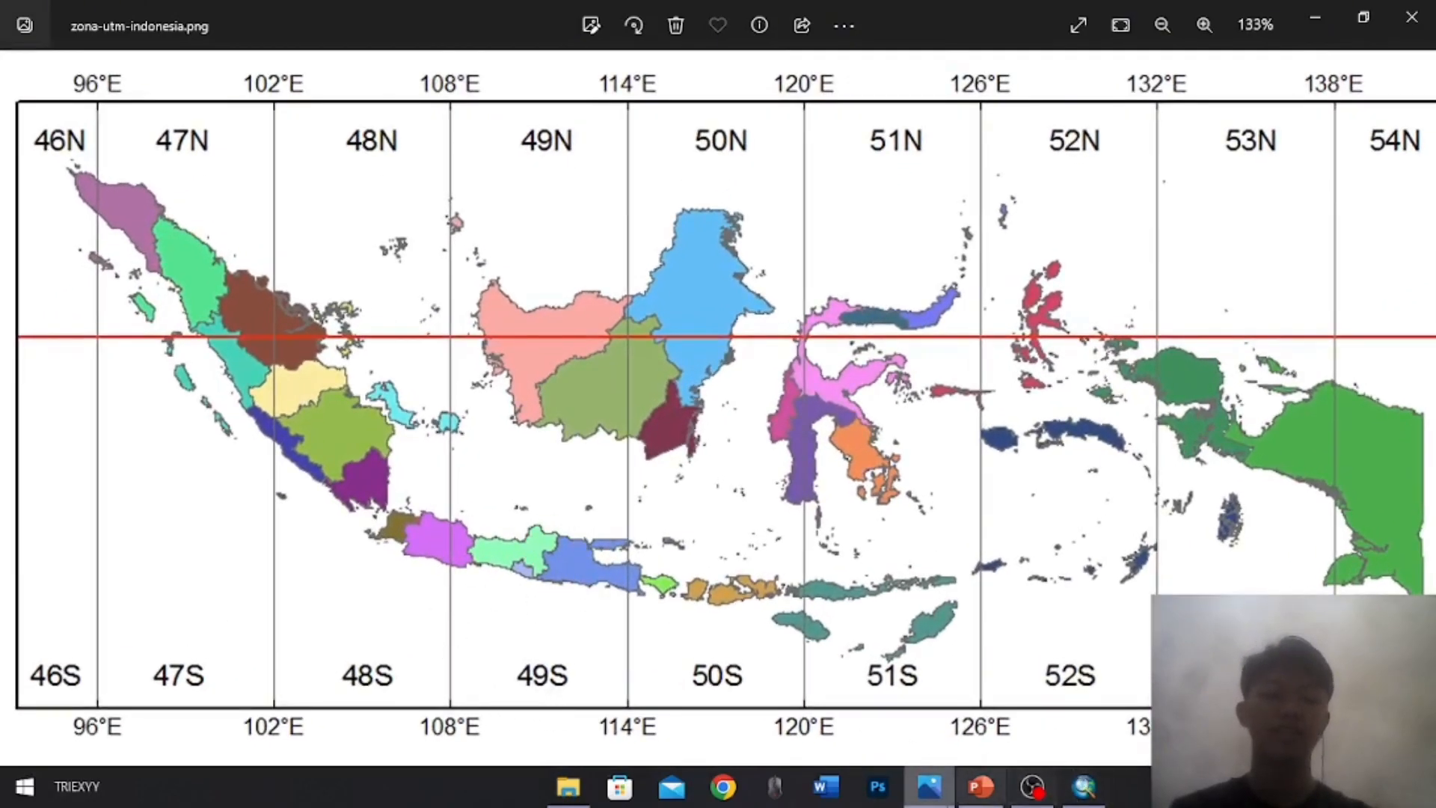
{"action": "left_click", "coordinate": [1029, 790]}
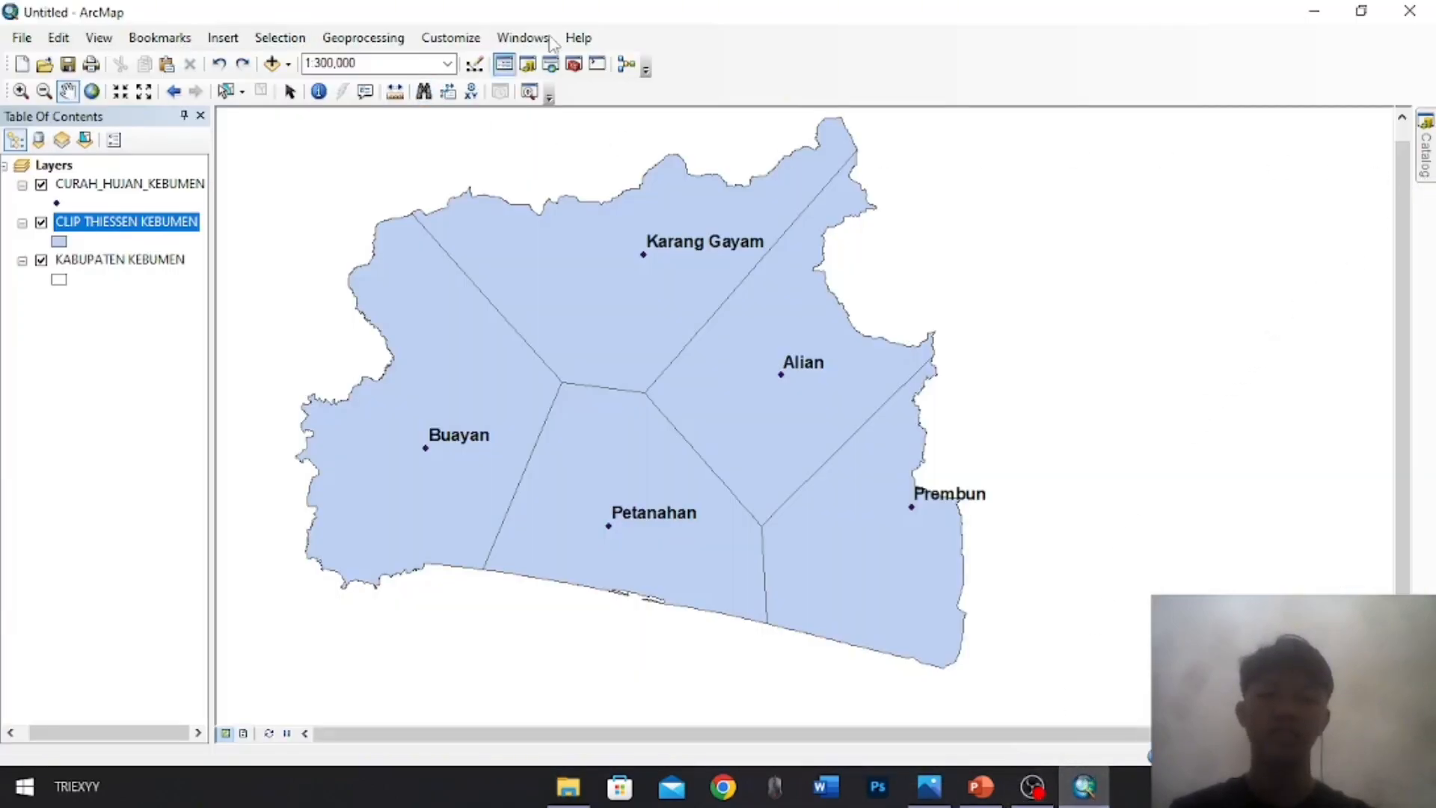
Set up the Project tool with CLIP THIESSEN KEBUMEN as input and THIESSEN 49 S NEW in the UAS folder as output
{"action": "left_click", "coordinate": [574, 64]}
{"action": "scroll", "coordinate": [1163, 335], "scroll_direction": "up", "scroll_amount": 5}
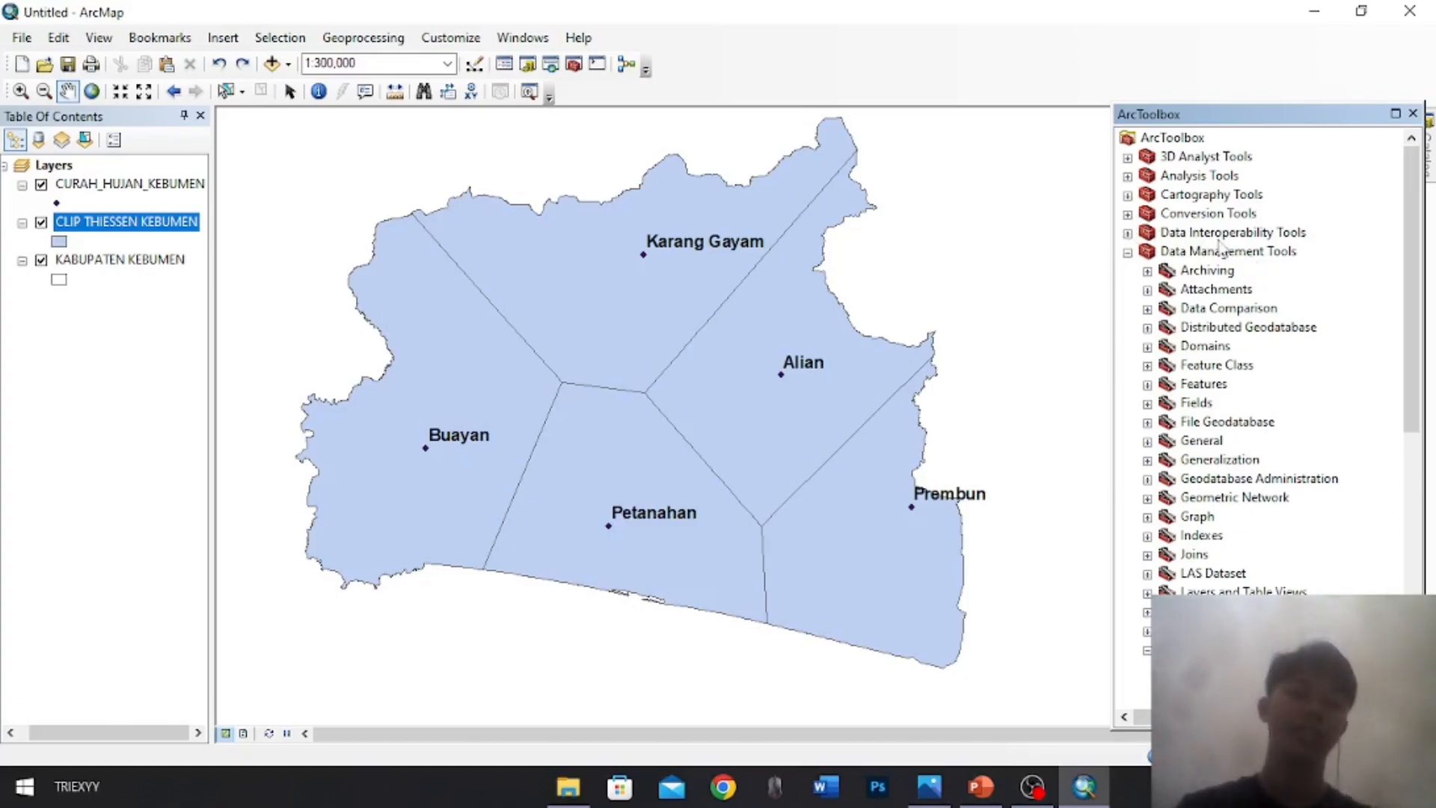
{"action": "scroll", "coordinate": [1320, 390], "scroll_direction": "down", "scroll_amount": 4}
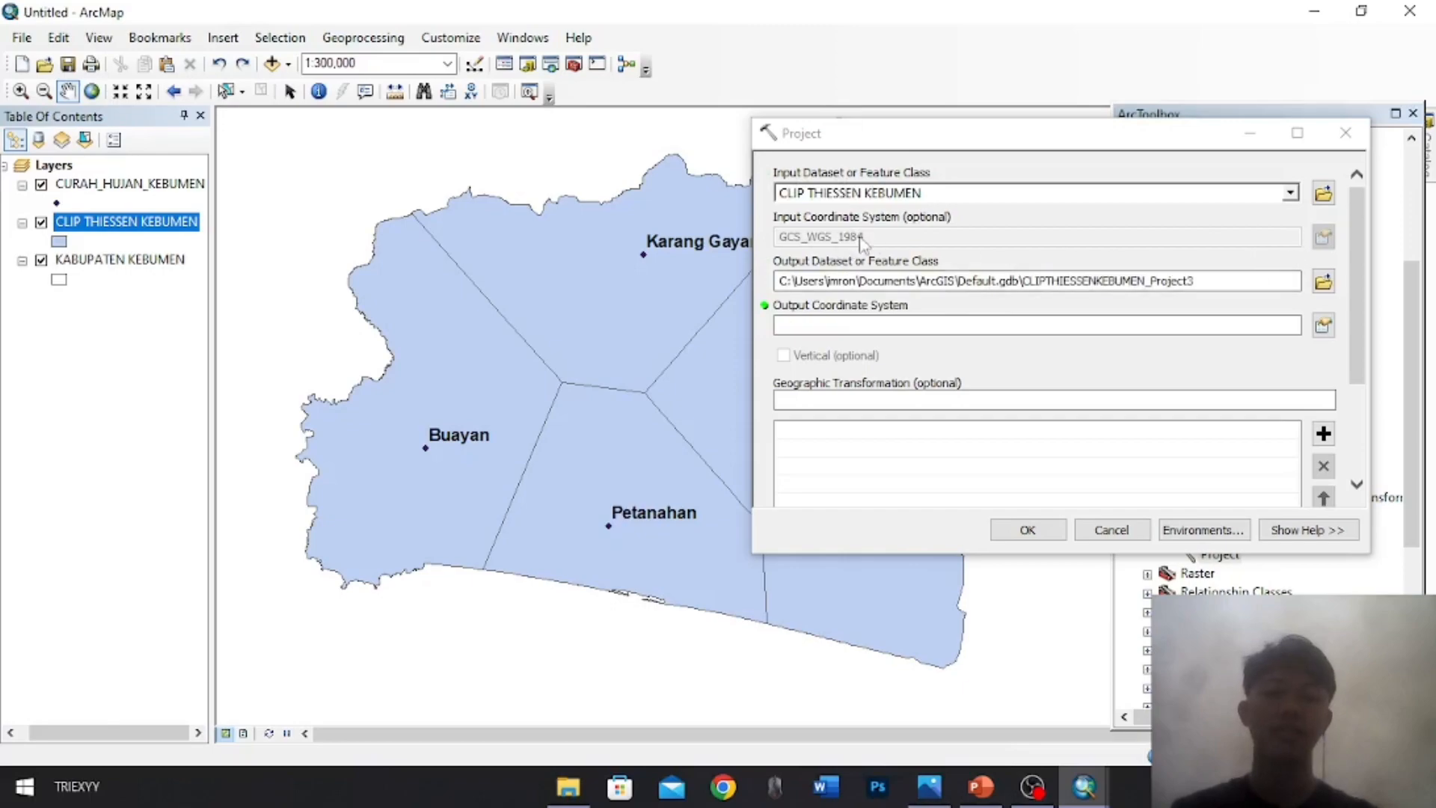
{"action": "left_click", "coordinate": [1324, 281]}
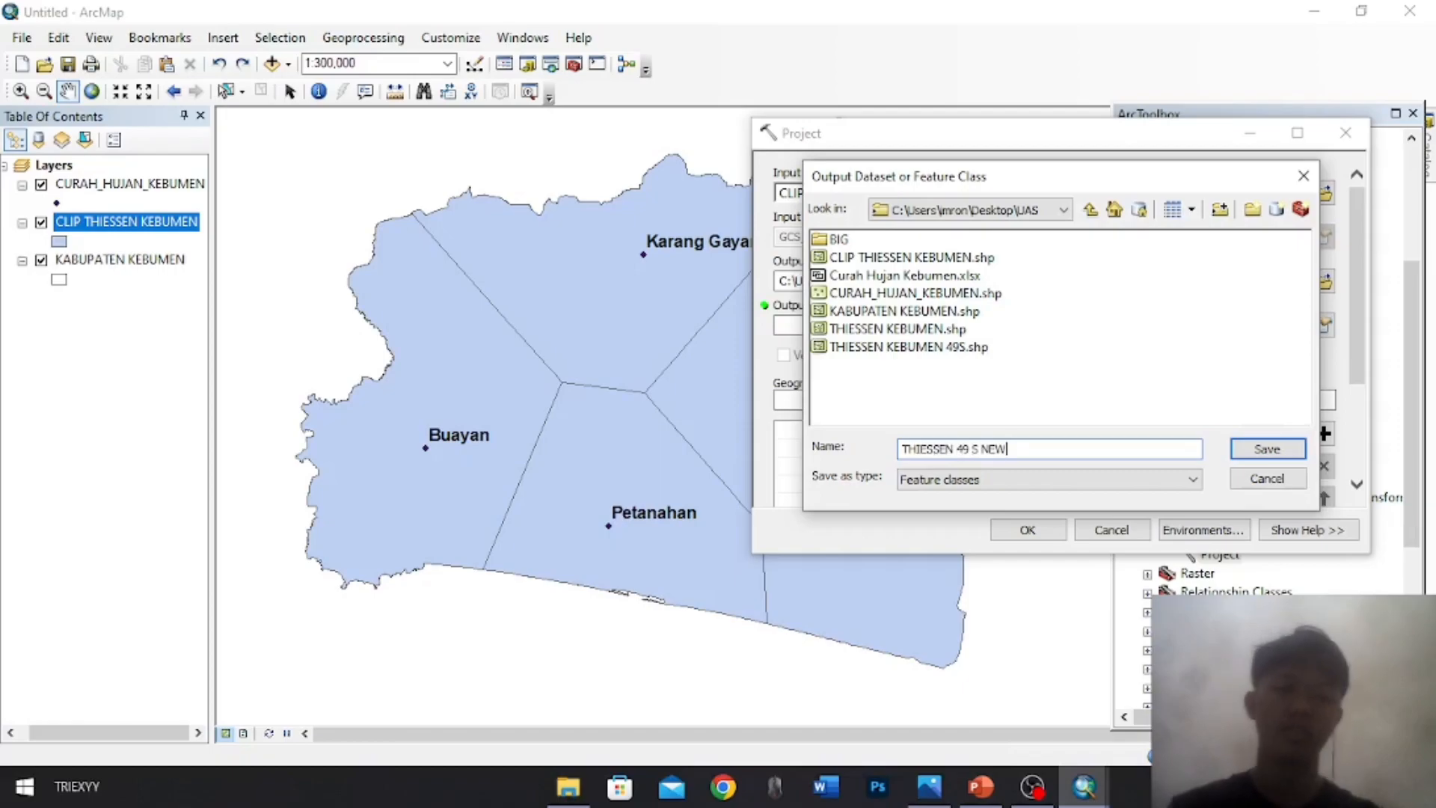
{"action": "key", "text": "Return"}
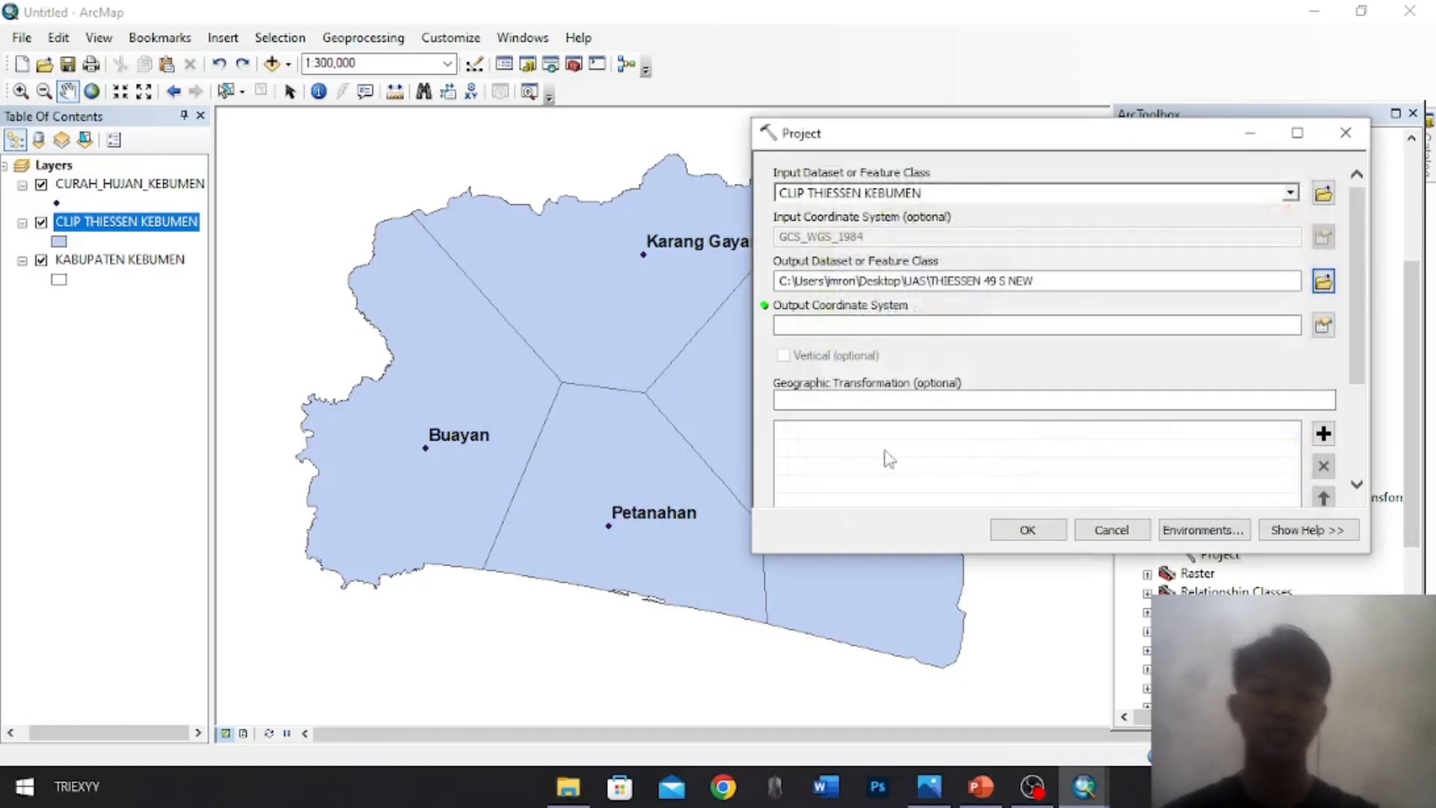
Set the output coordinate system to WGS 1984 UTM Zone 49S and run Project
{"action": "left_click", "coordinate": [1323, 326]}
{"action": "left_click", "coordinate": [980, 203]}
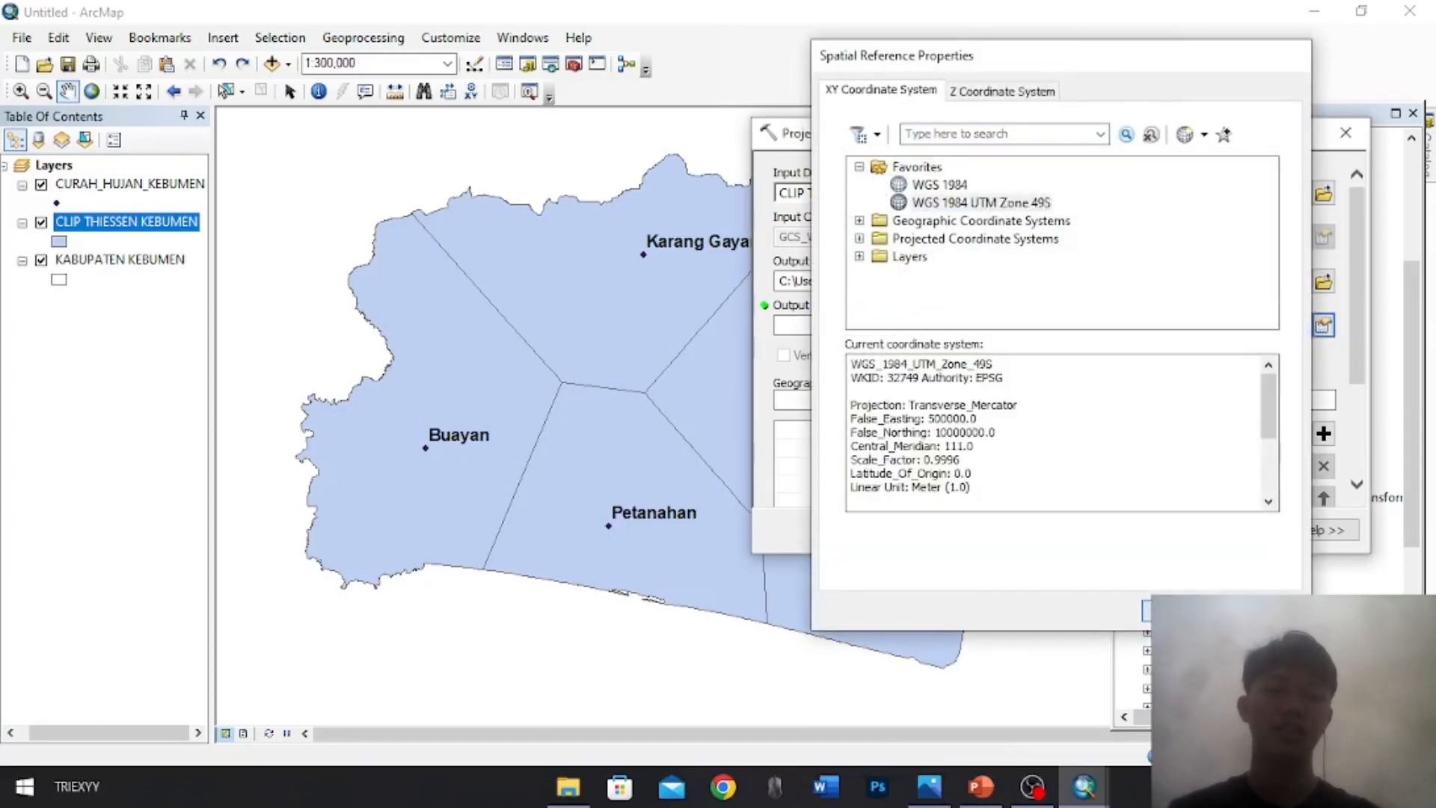
{"action": "left_click", "coordinate": [1158, 610]}
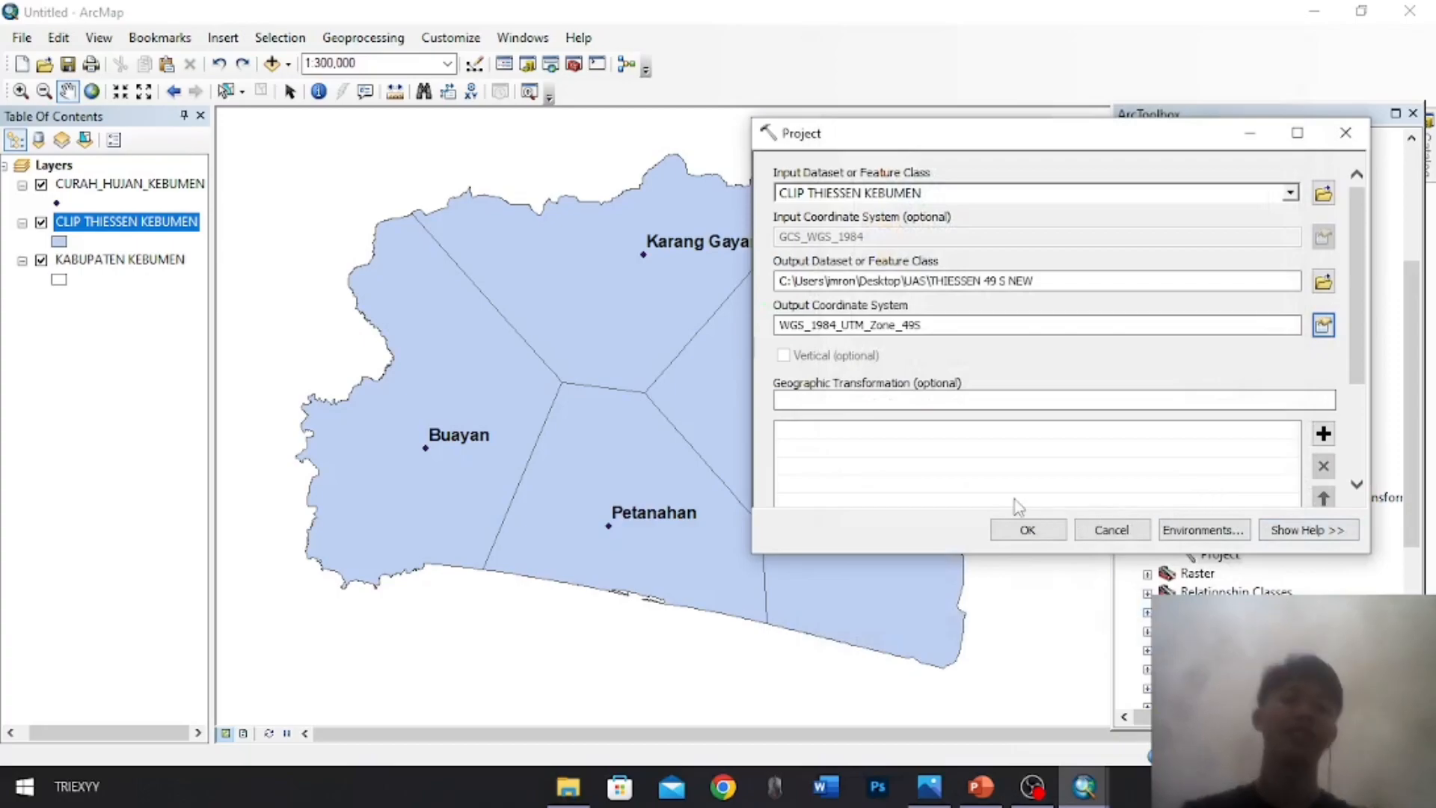
{"action": "left_click", "coordinate": [1028, 529]}
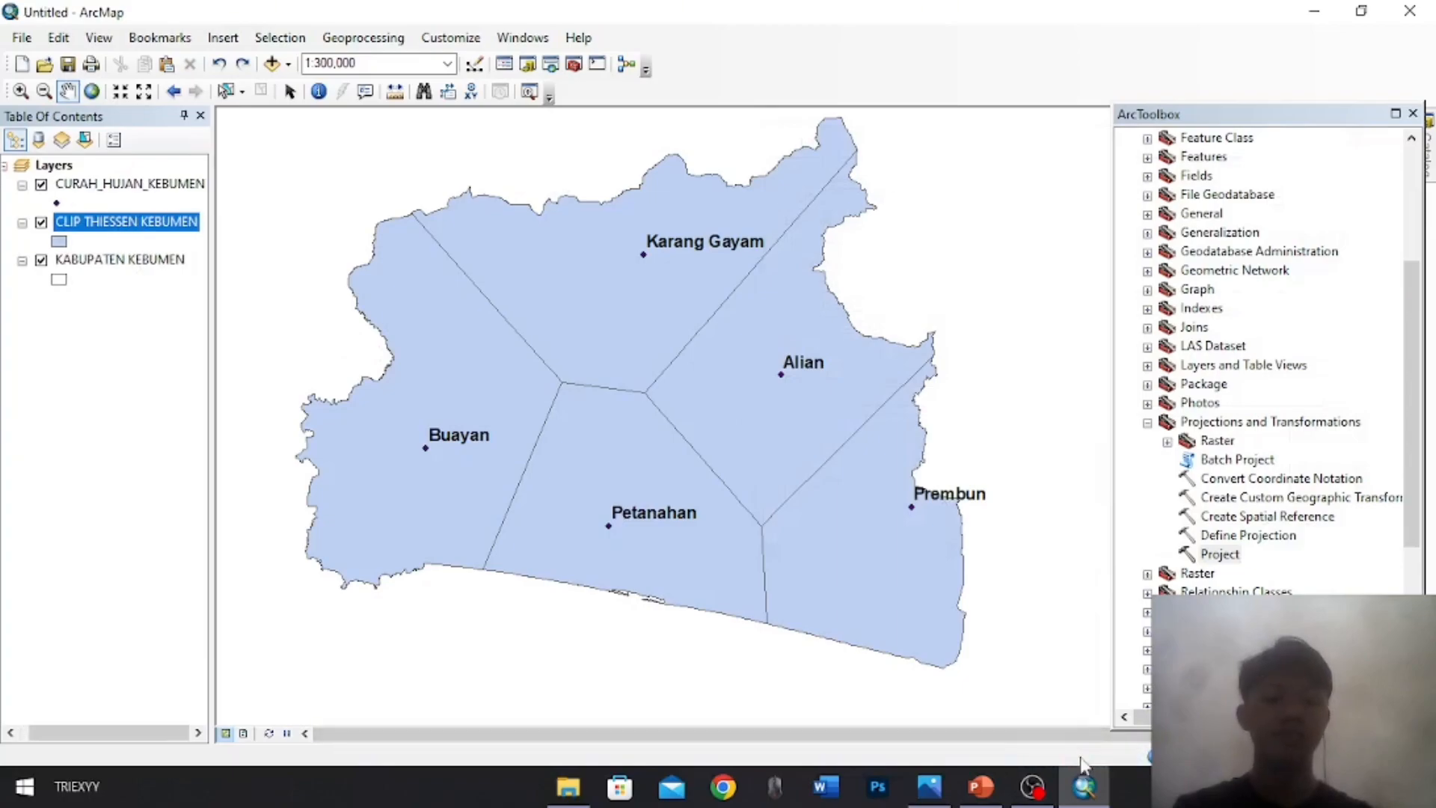
Replace the CLIP THIESSEN KEBUMEN layer in the map with the projected THIESSEN 49 S NEW shapefile
{"action": "right_click", "coordinate": [187, 225]}
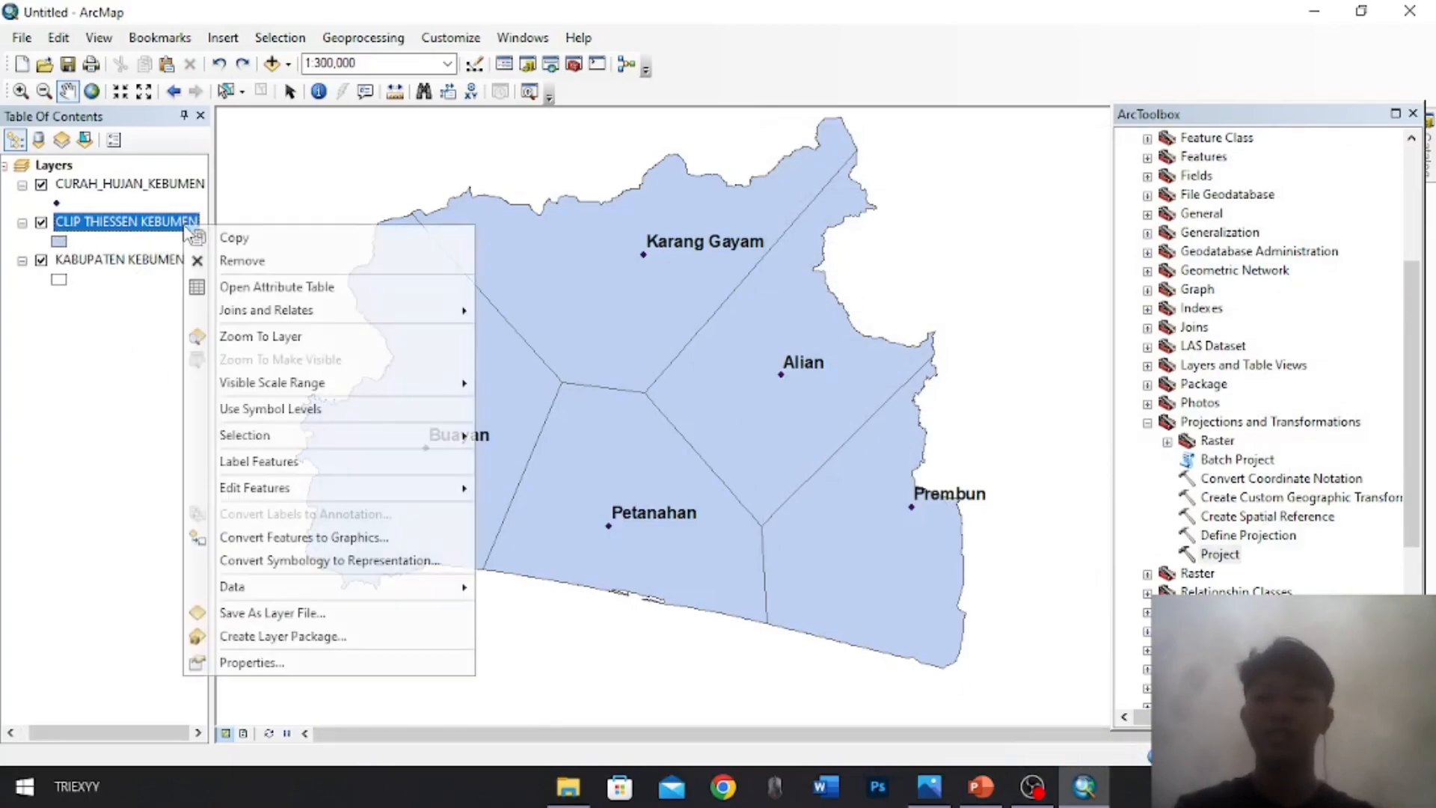
{"action": "left_click", "coordinate": [239, 261]}
{"action": "left_click", "coordinate": [271, 64]}
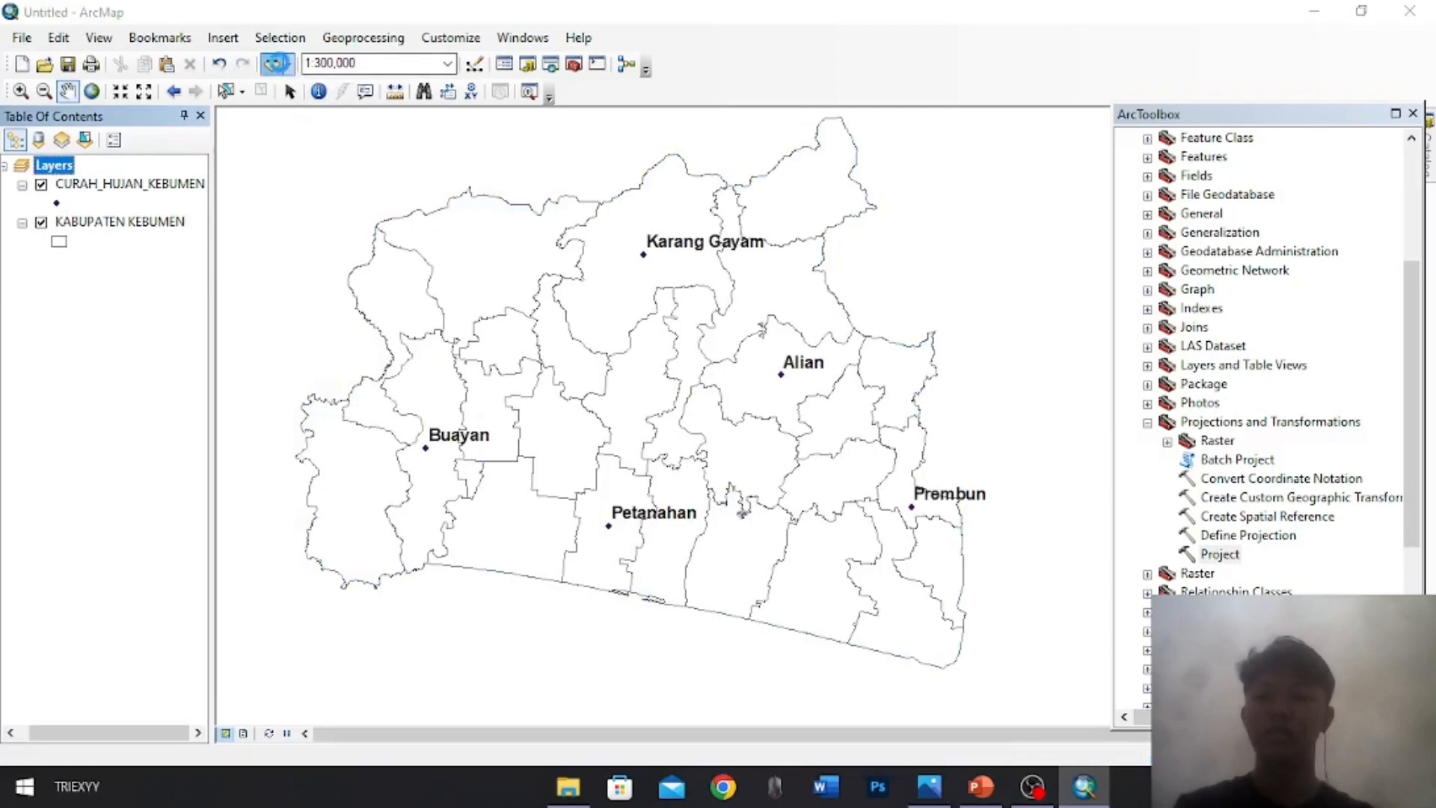
{"action": "double_click", "coordinate": [565, 390]}
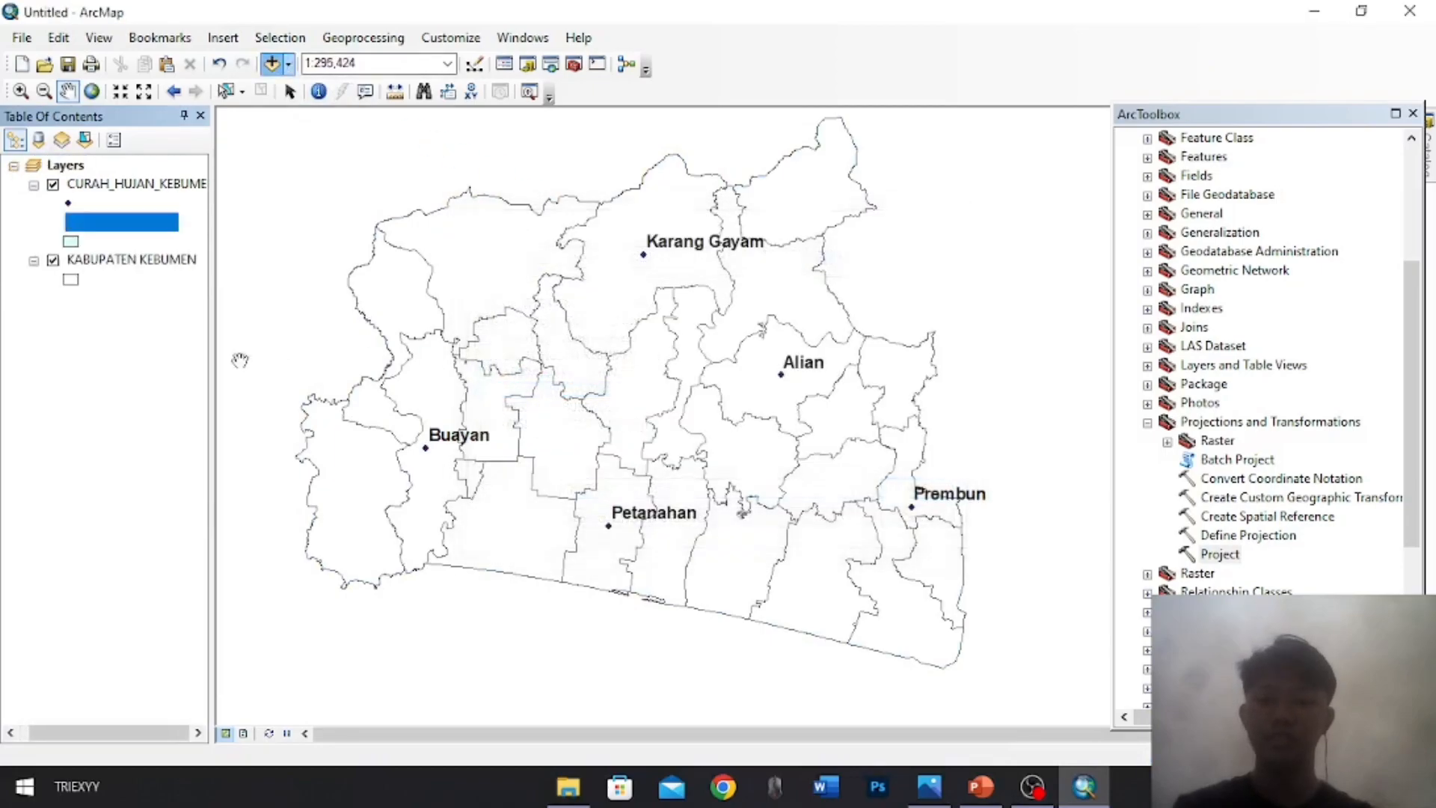
Add a Double field named LUASAN to the attribute table of THIESSEN 49 S NEW
{"action": "right_click", "coordinate": [105, 223]}
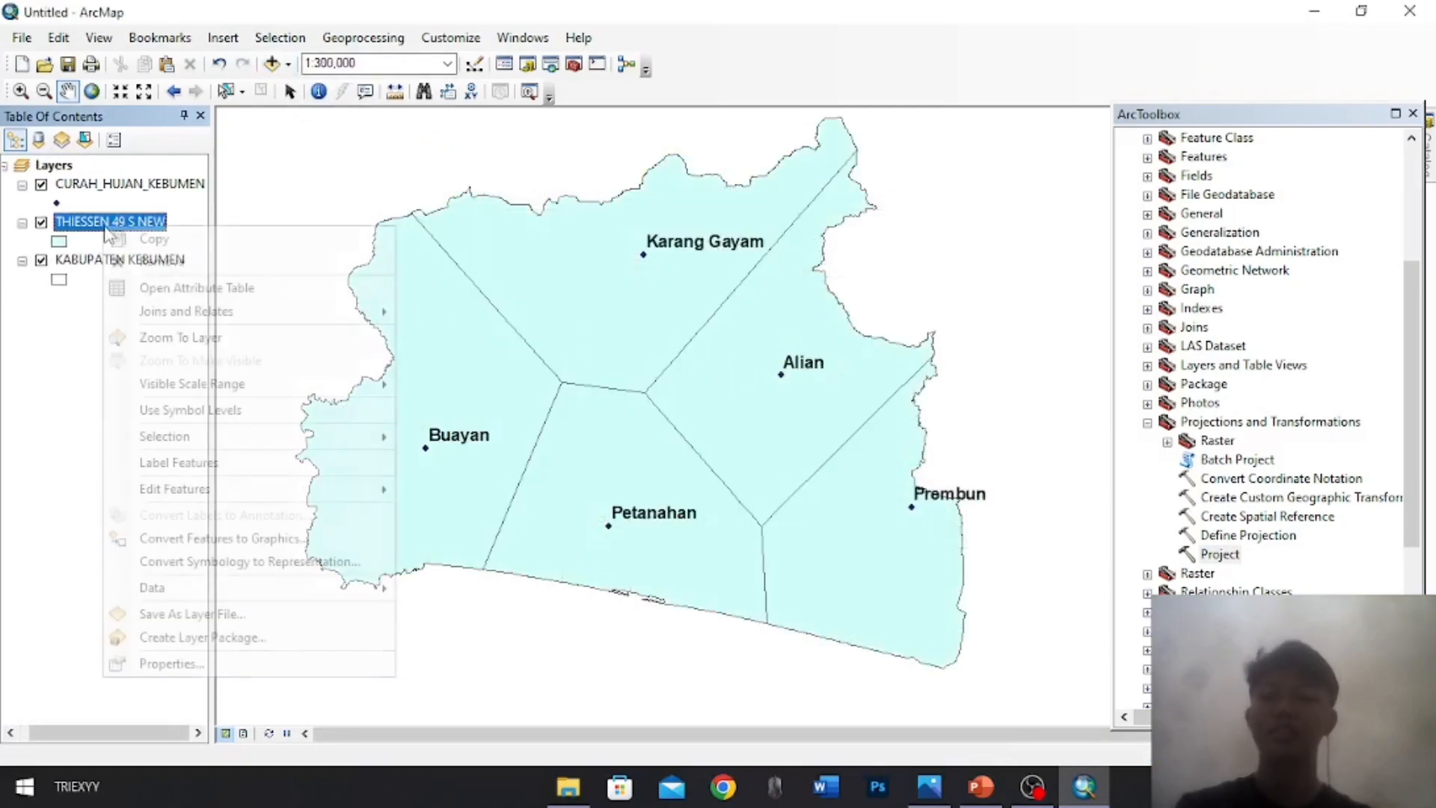
{"action": "left_click", "coordinate": [149, 282]}
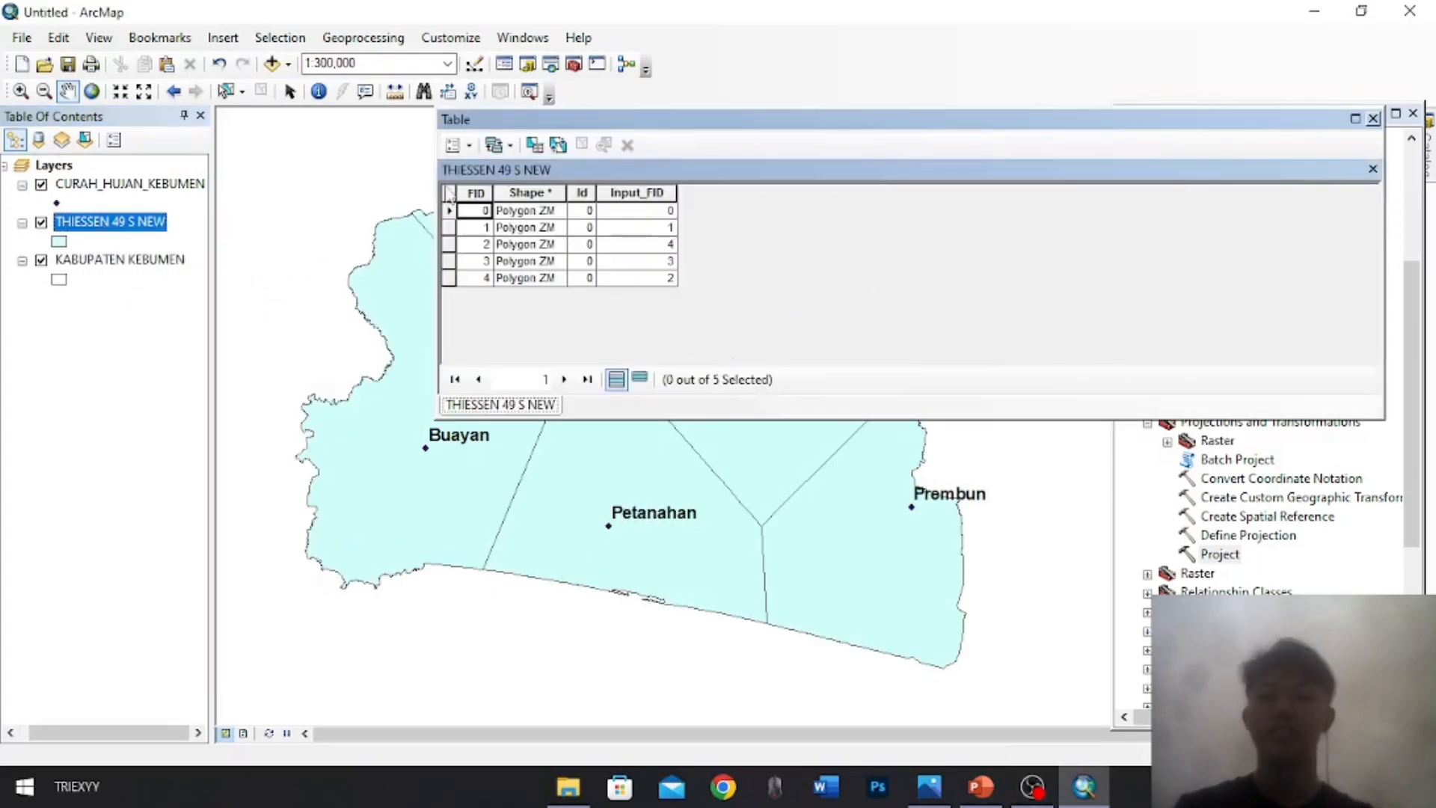
{"action": "left_click", "coordinate": [455, 145]}
{"action": "left_click", "coordinate": [513, 298]}
{"action": "type", "text": "LUASAN"}
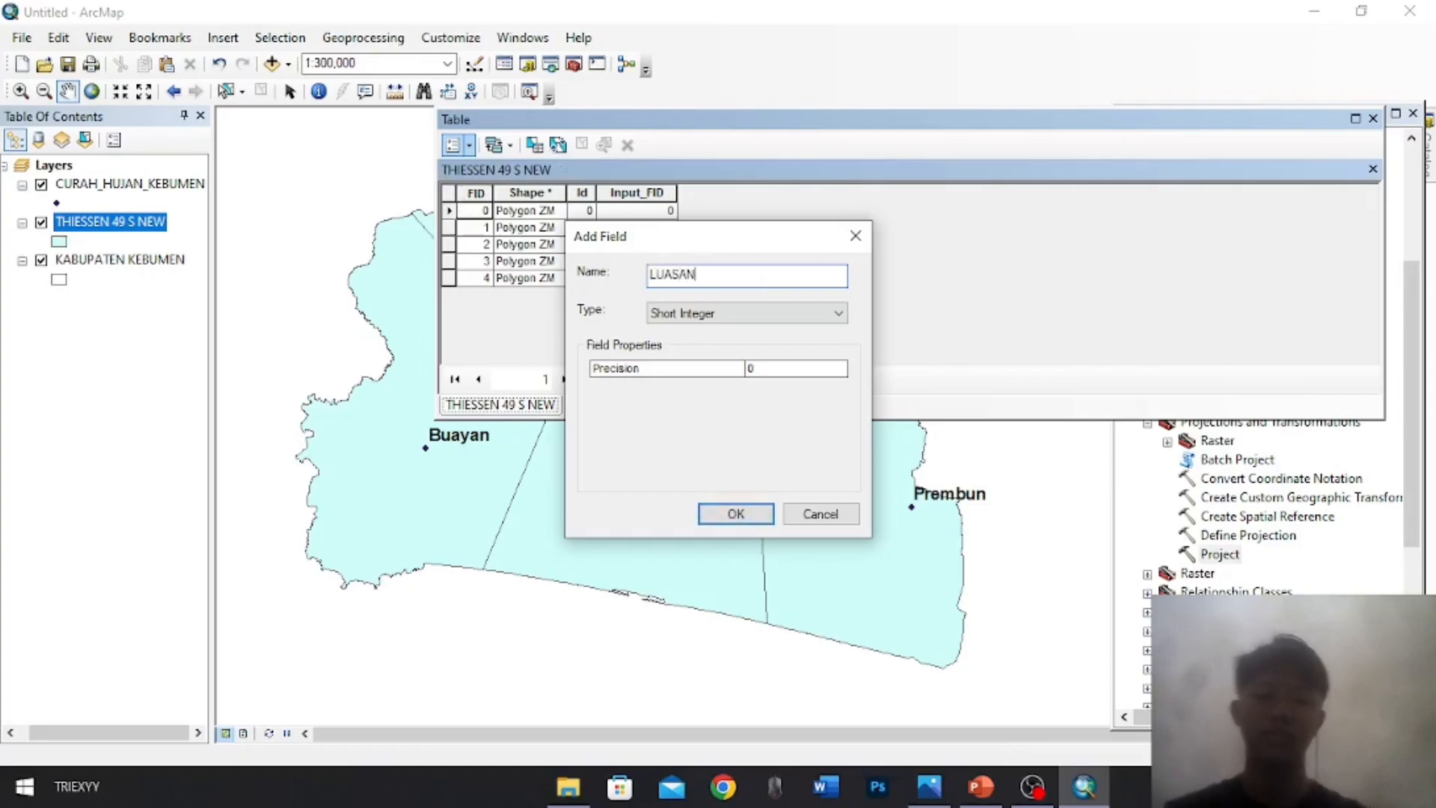
{"action": "left_click", "coordinate": [692, 312]}
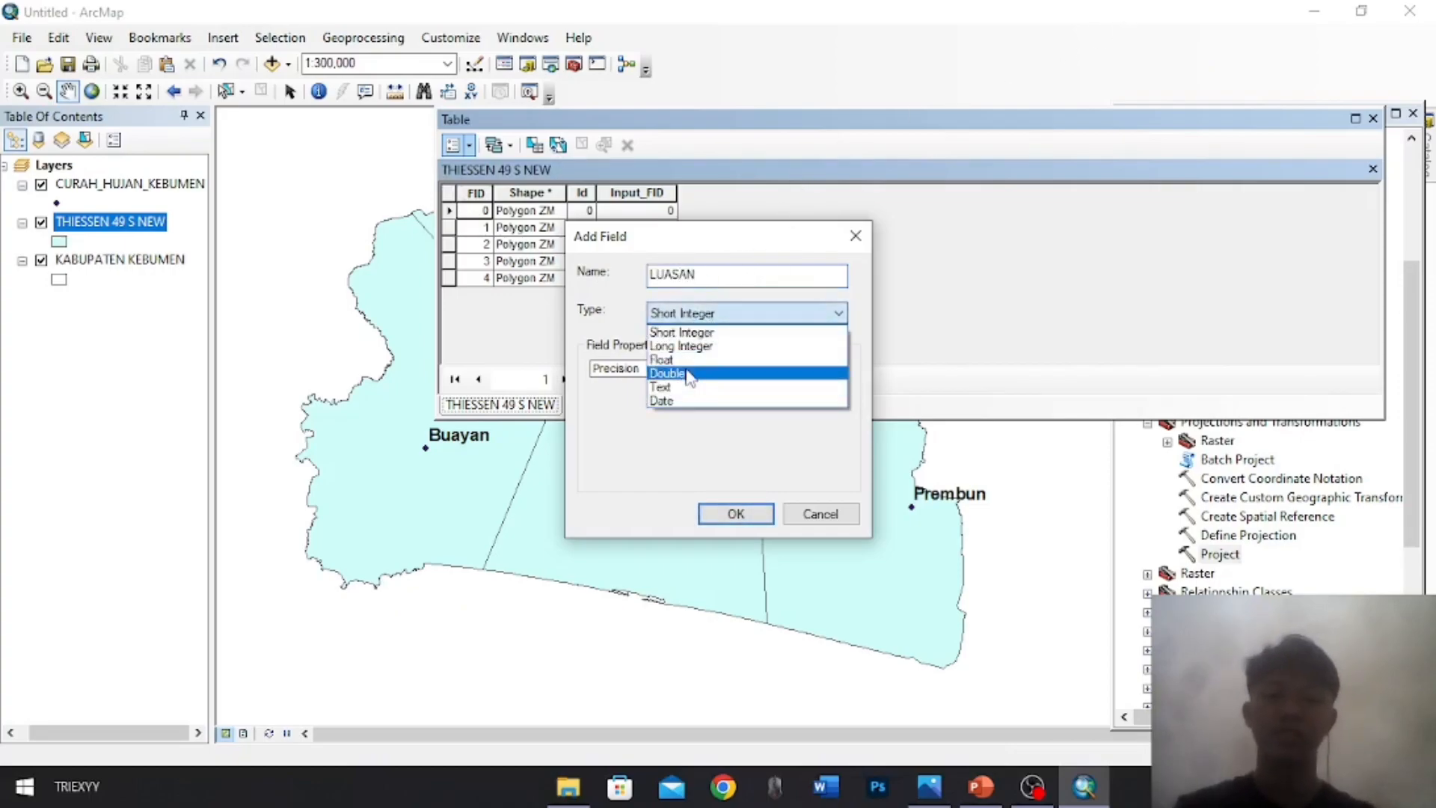
{"action": "left_click", "coordinate": [688, 374]}
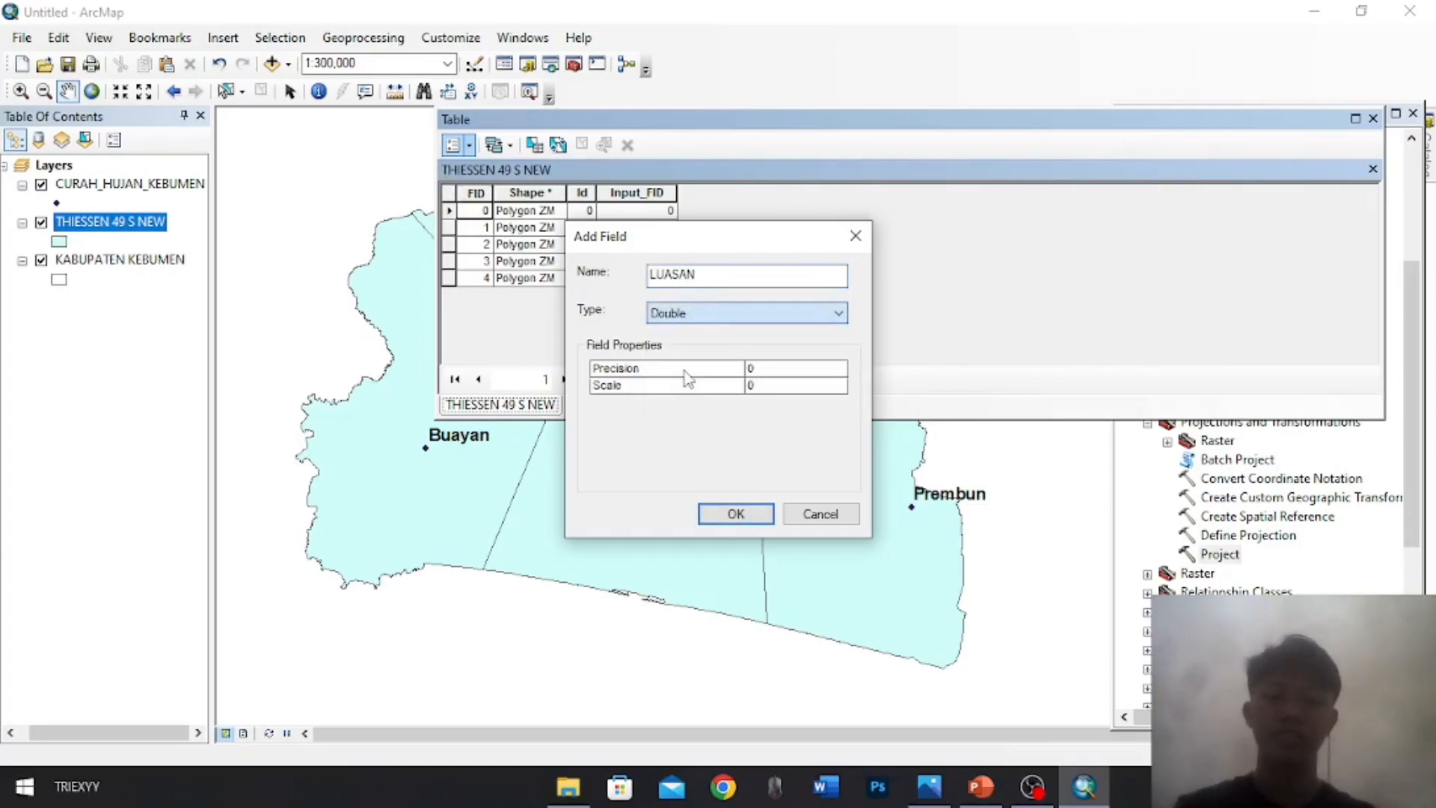
{"action": "left_click", "coordinate": [724, 514]}
Calculate the polygon areas in hectares into the LUASAN field using the data source's coordinate system, and close the table
{"action": "left_click", "coordinate": [793, 193]}
{"action": "right_click", "coordinate": [793, 193]}
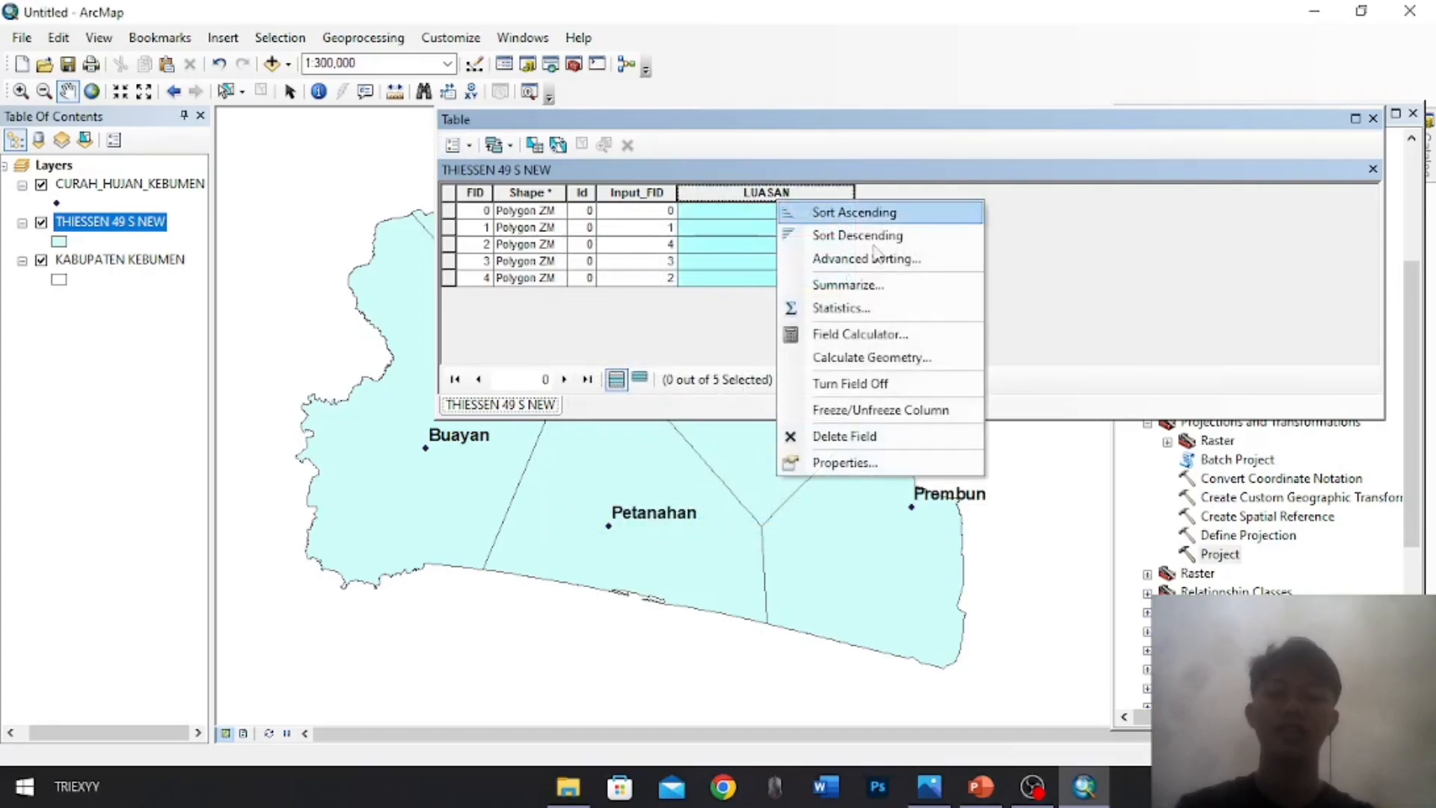
{"action": "left_click", "coordinate": [849, 360]}
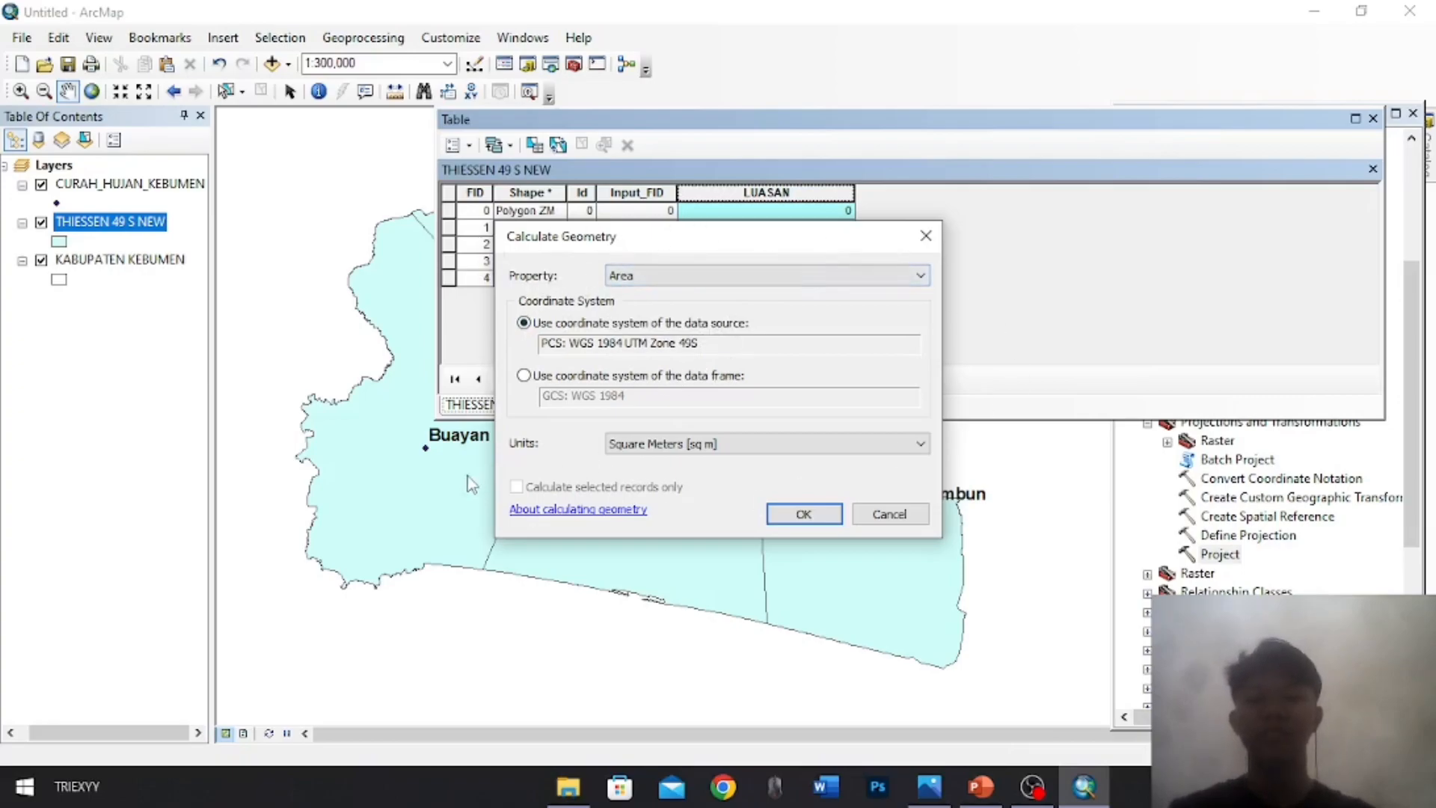
{"action": "left_click", "coordinate": [744, 449]}
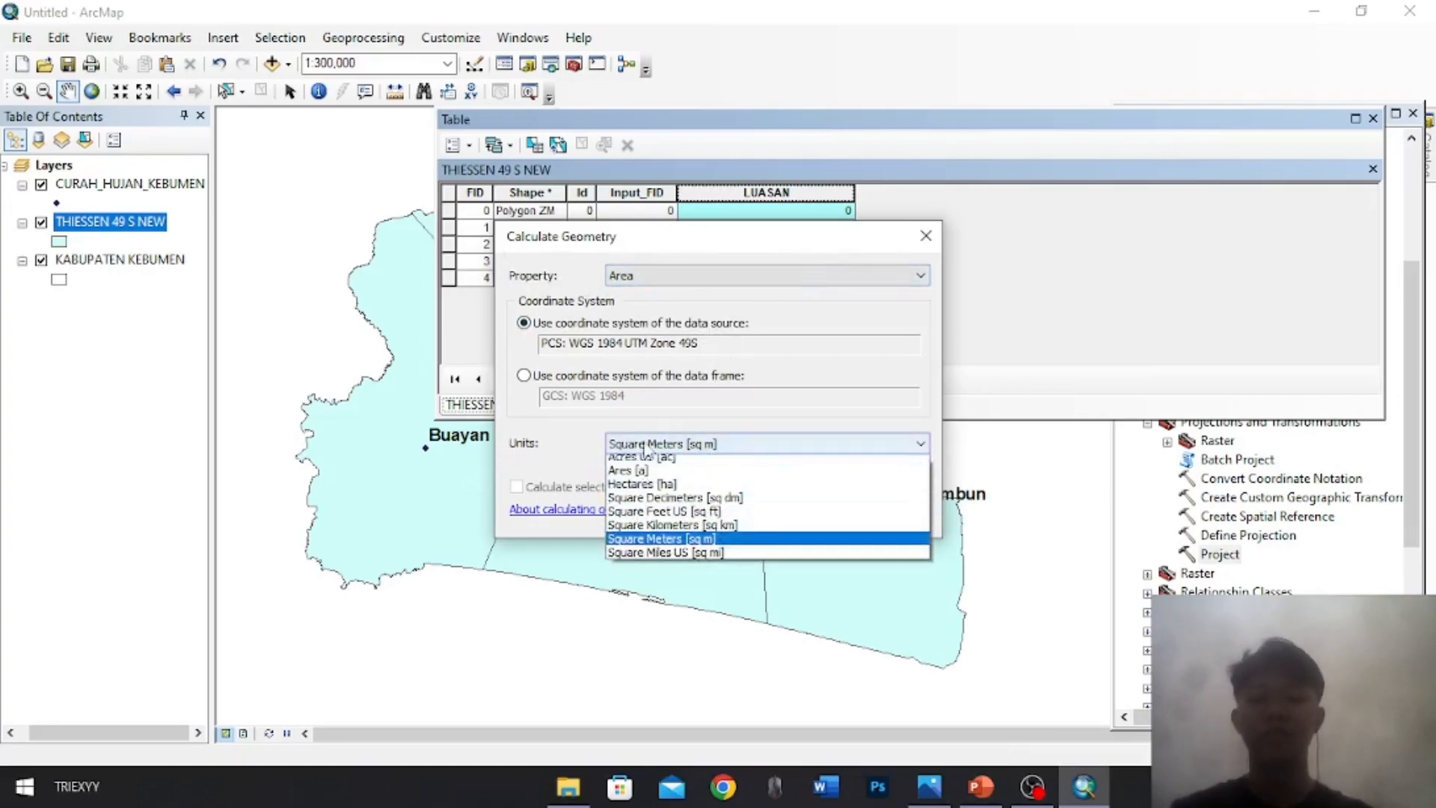
{"action": "left_click", "coordinate": [659, 490]}
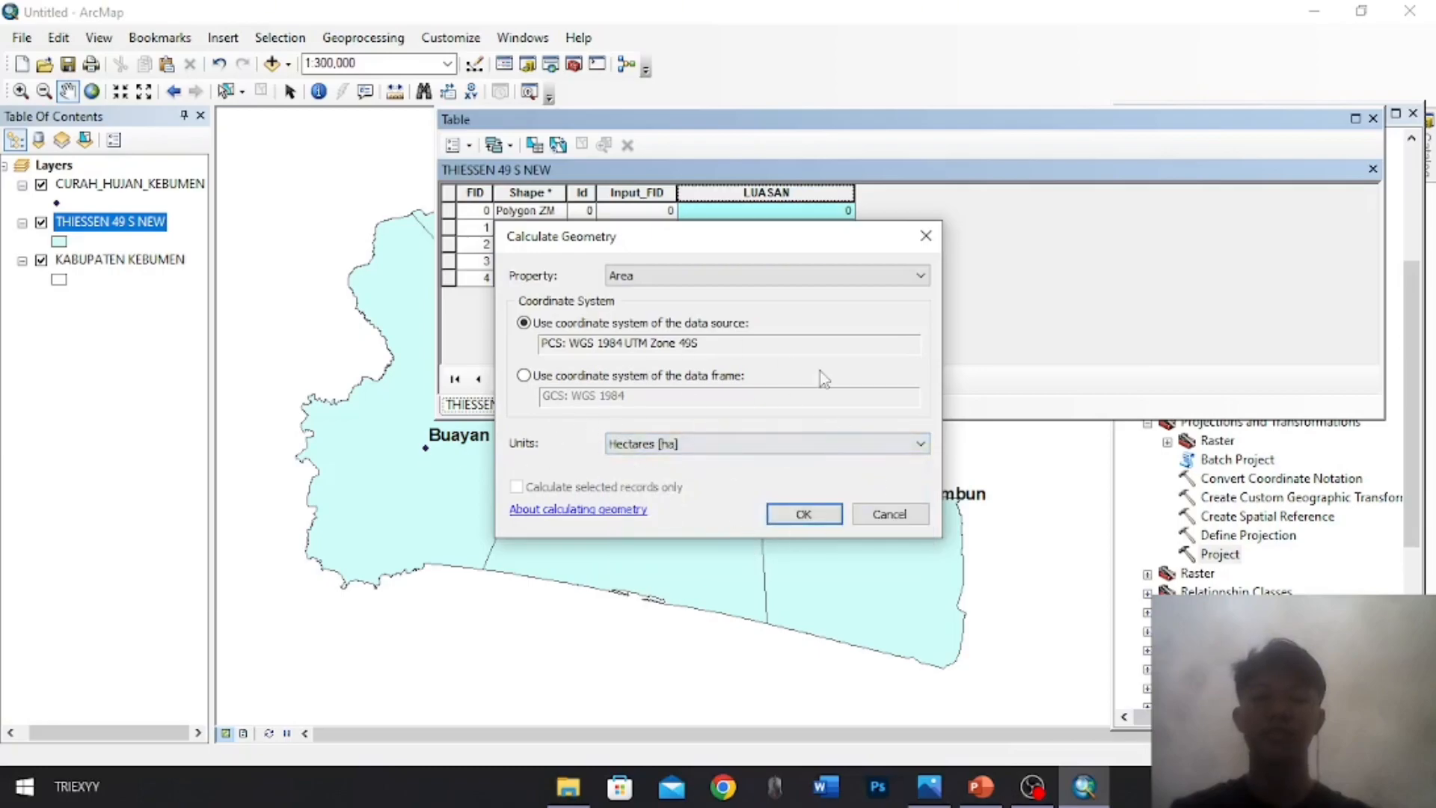
{"action": "left_click", "coordinate": [805, 514]}
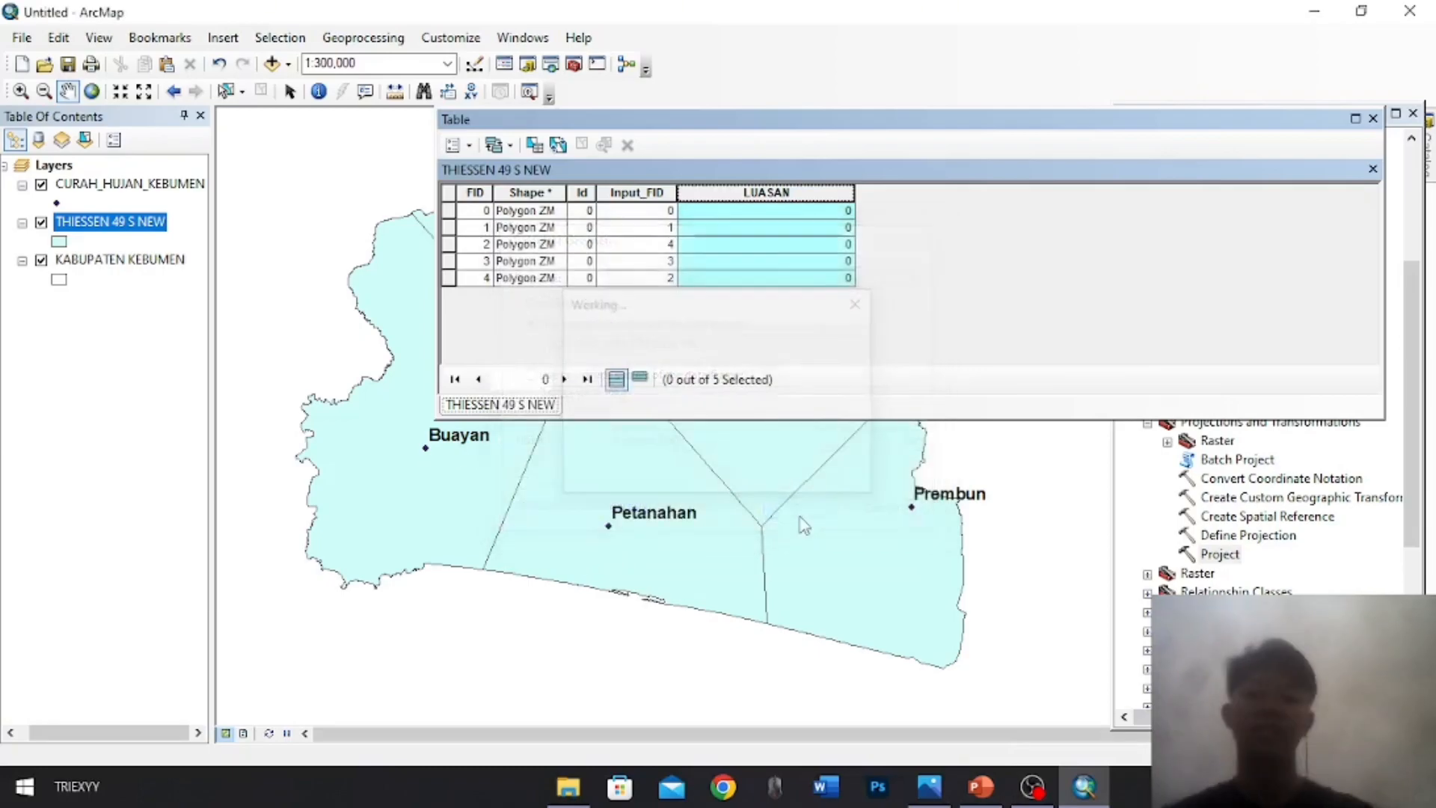
{"action": "left_click", "coordinate": [770, 245]}
{"action": "left_click", "coordinate": [778, 192]}
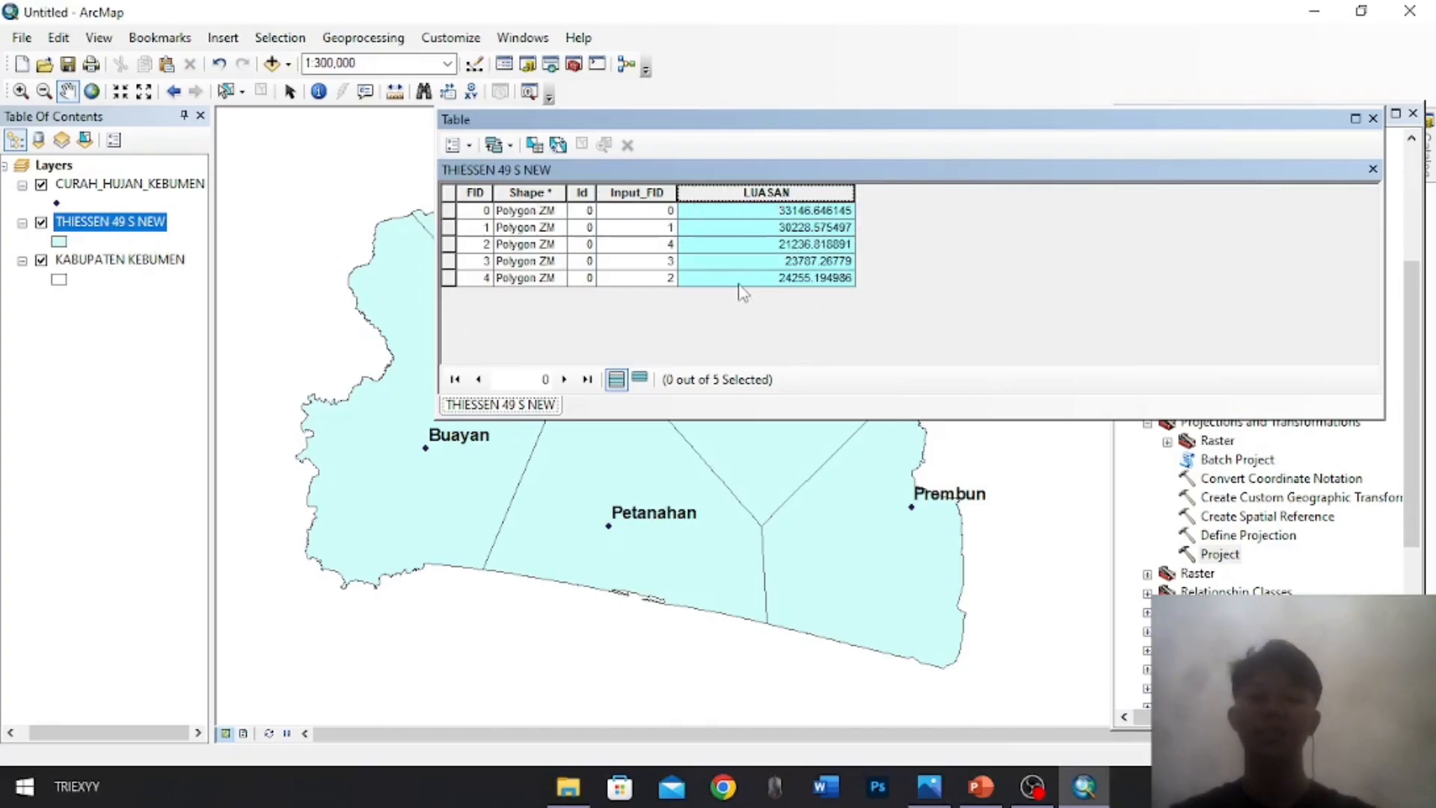
{"action": "left_click", "coordinate": [1374, 118]}
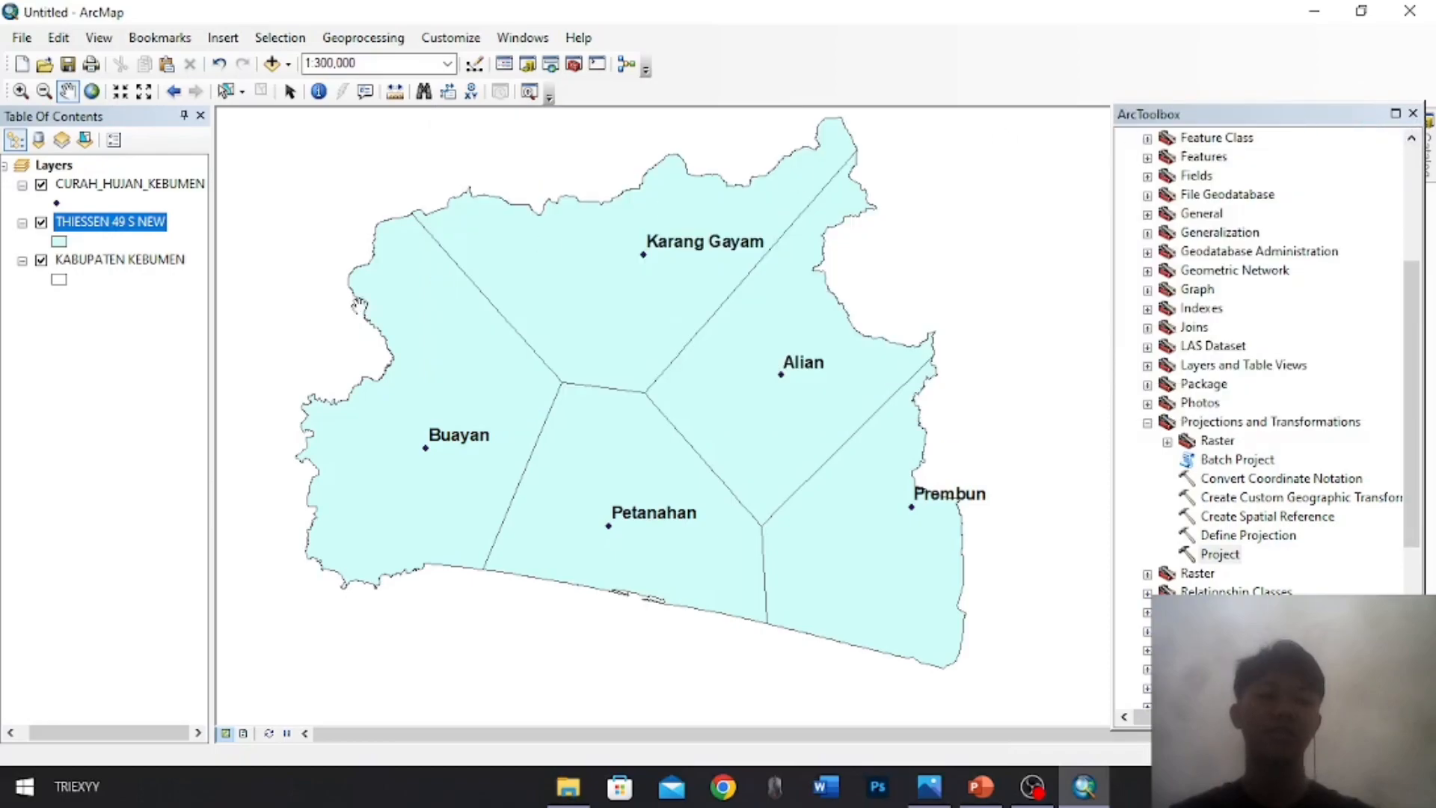
Join the CURAH_HUJAN_KEBUMEN attributes to THIESSEN 49 S NEW on the FID fields, keeping all records, and review the joined attribute table
{"action": "right_click", "coordinate": [138, 223]}
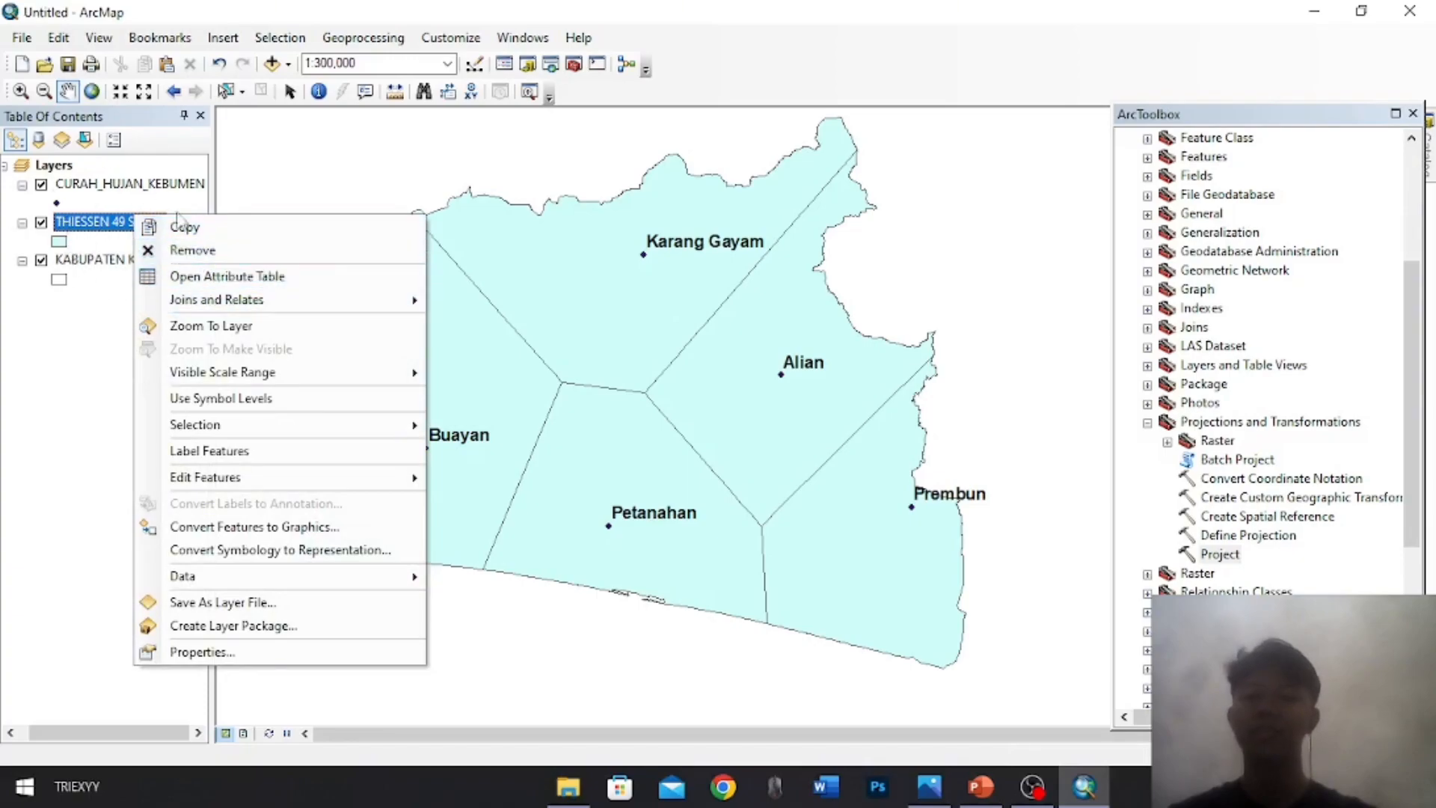
{"action": "mouse_move", "coordinate": [351, 299]}
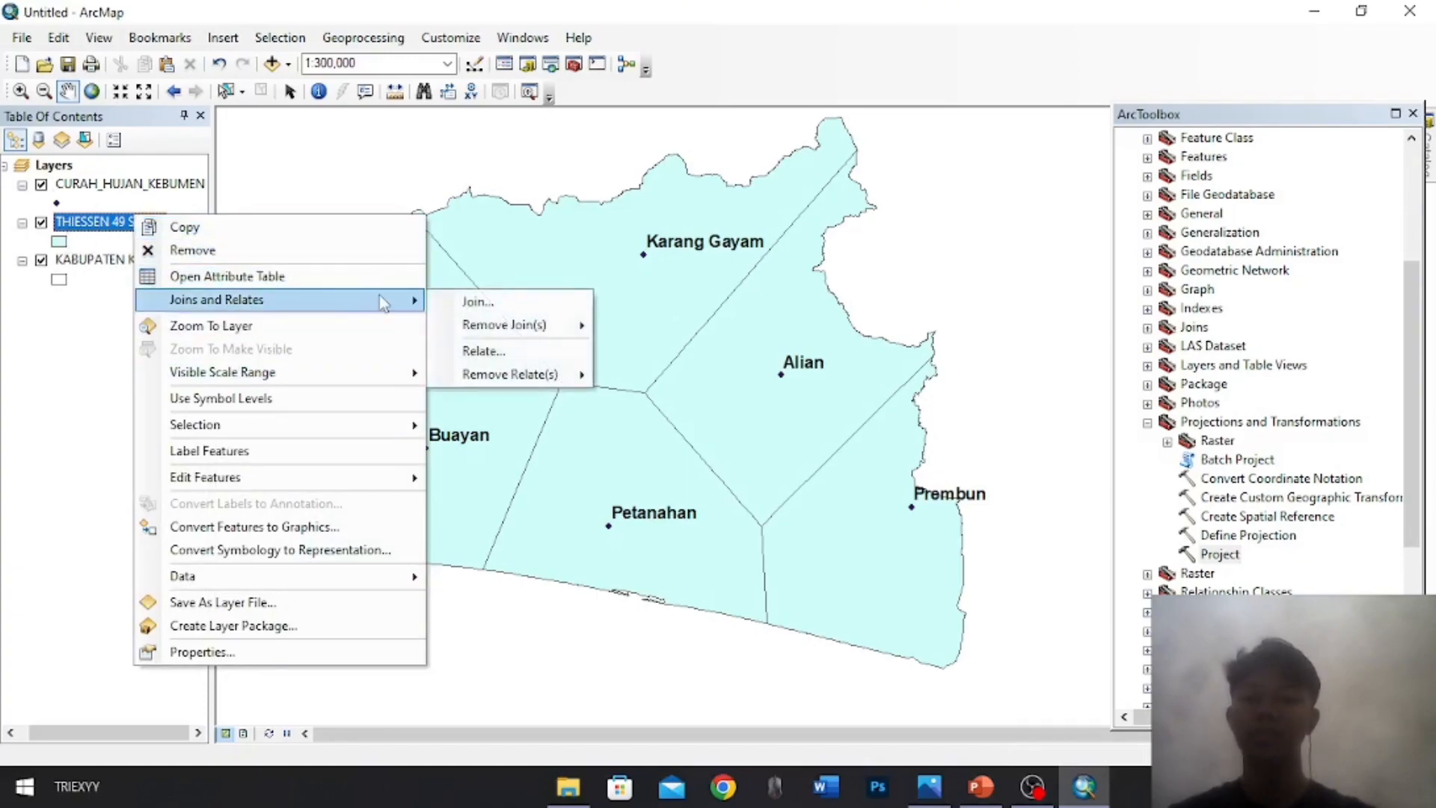
{"action": "left_click", "coordinate": [471, 300]}
{"action": "left_click", "coordinate": [845, 244]}
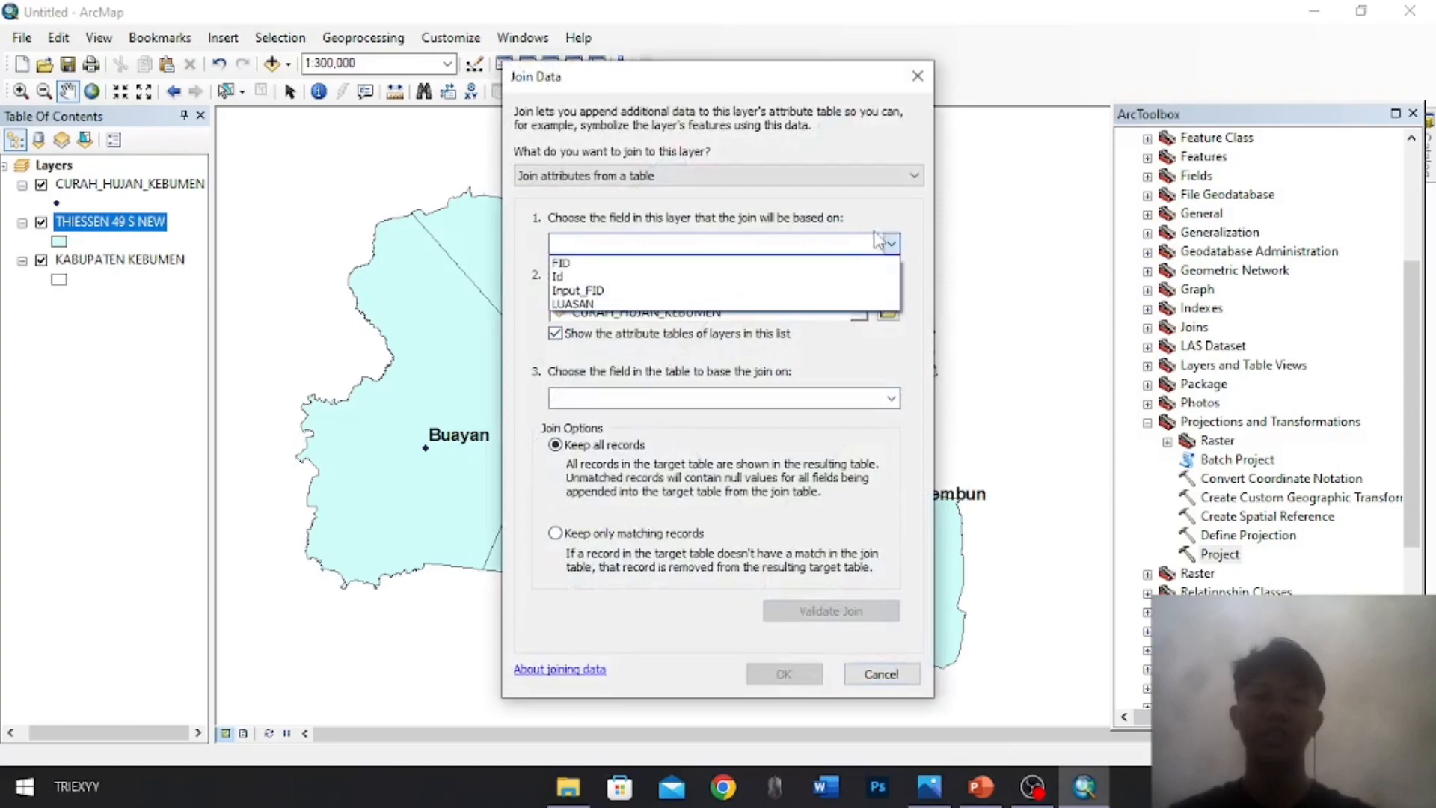
{"action": "left_click", "coordinate": [829, 264]}
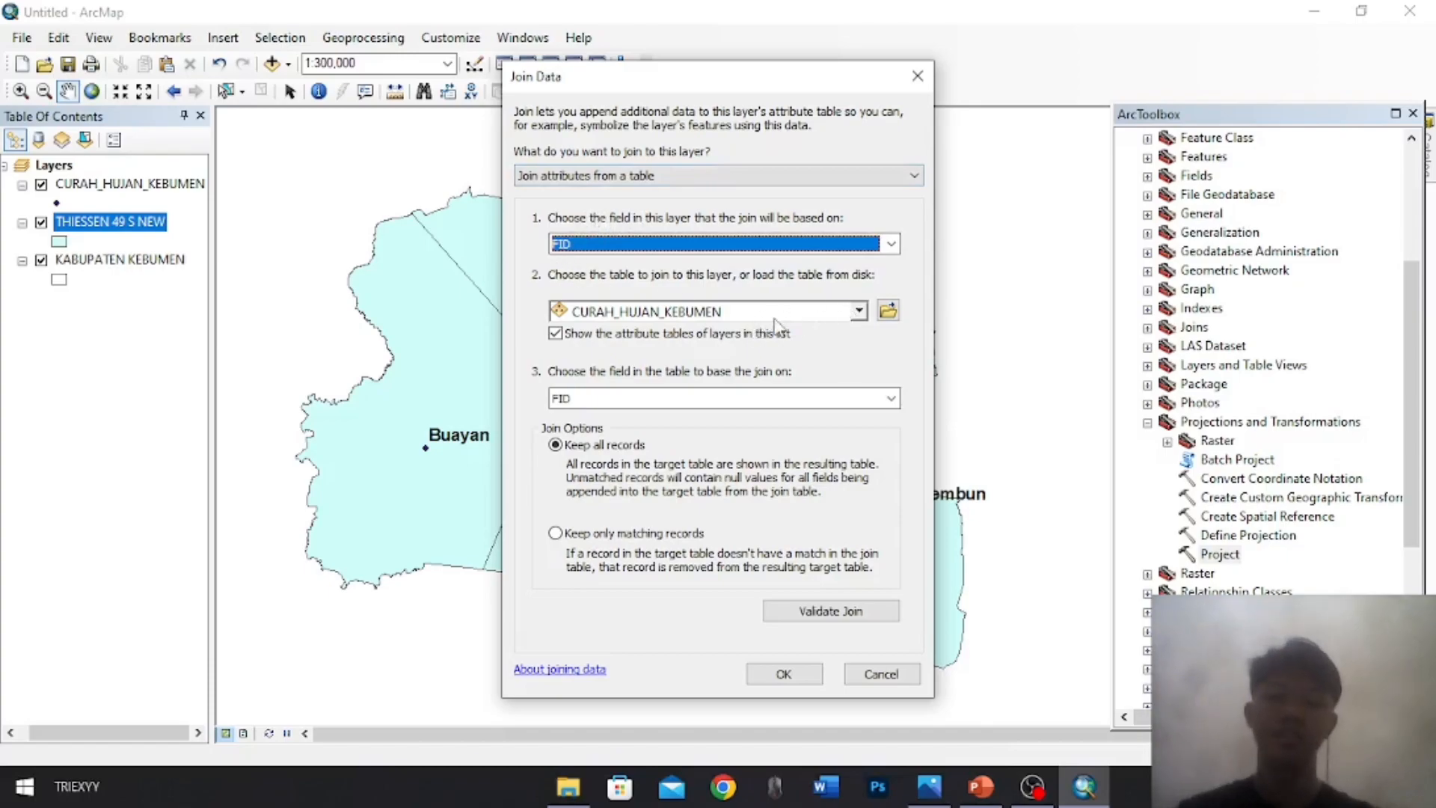
{"action": "left_click", "coordinate": [859, 313]}
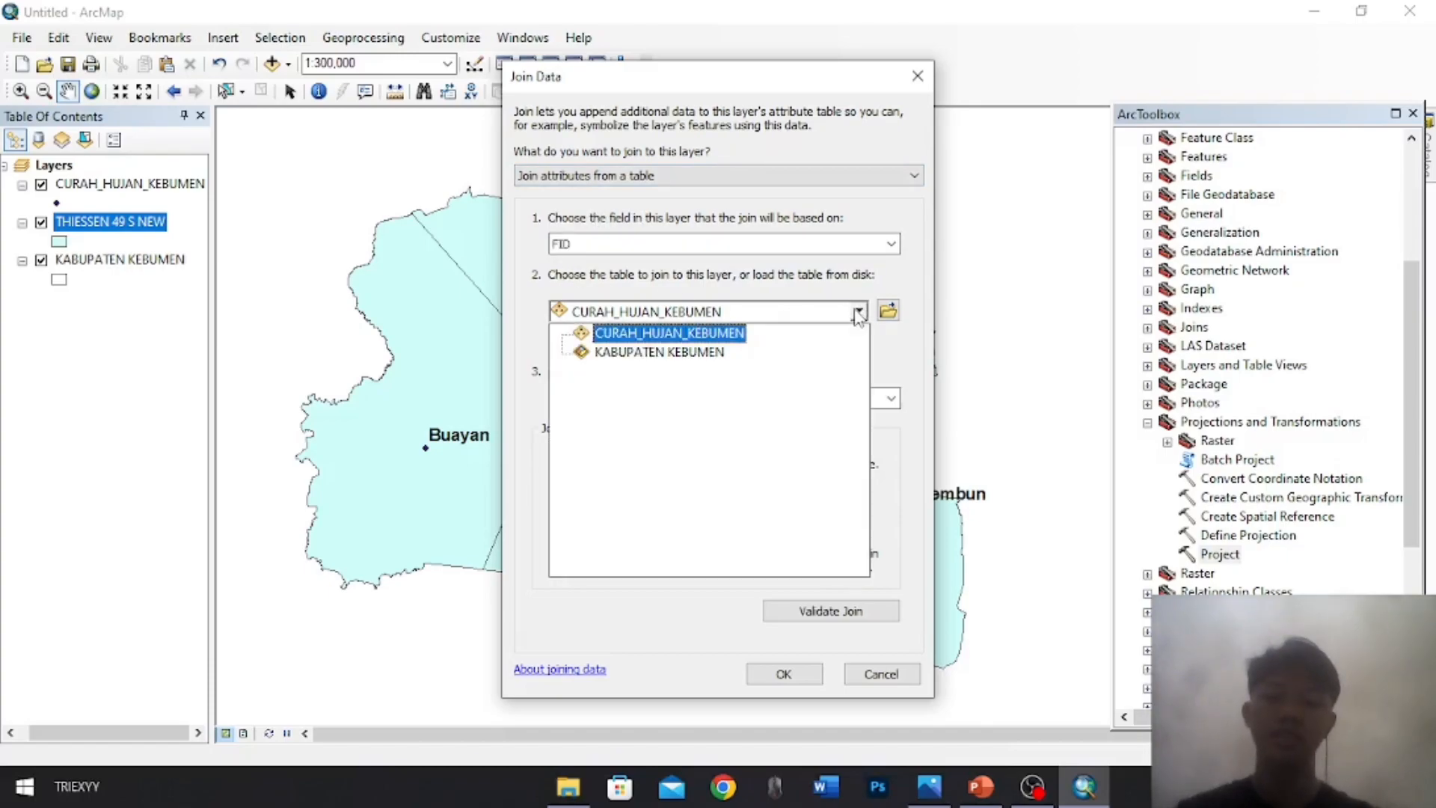
{"action": "left_click", "coordinate": [707, 337]}
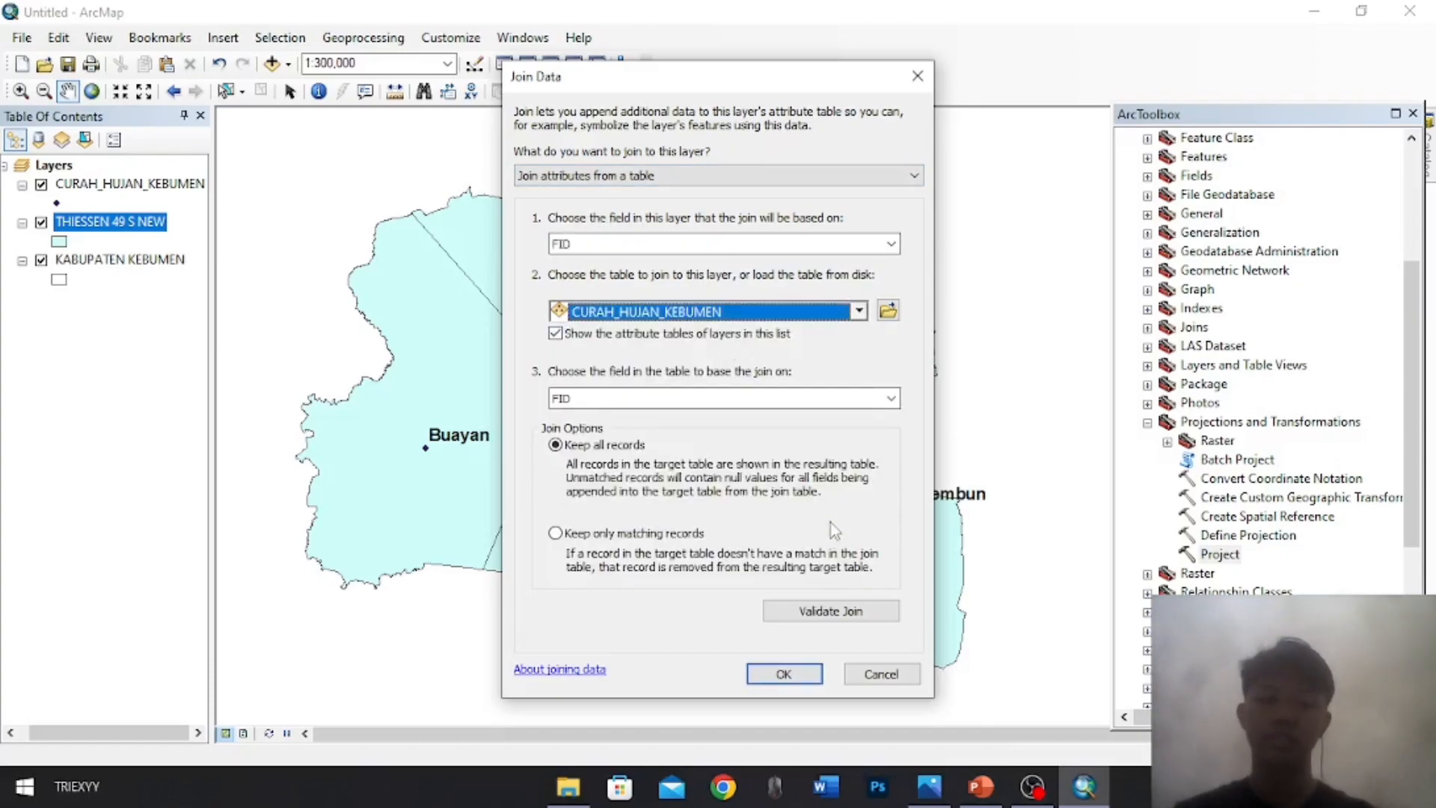
{"action": "left_click", "coordinate": [783, 675]}
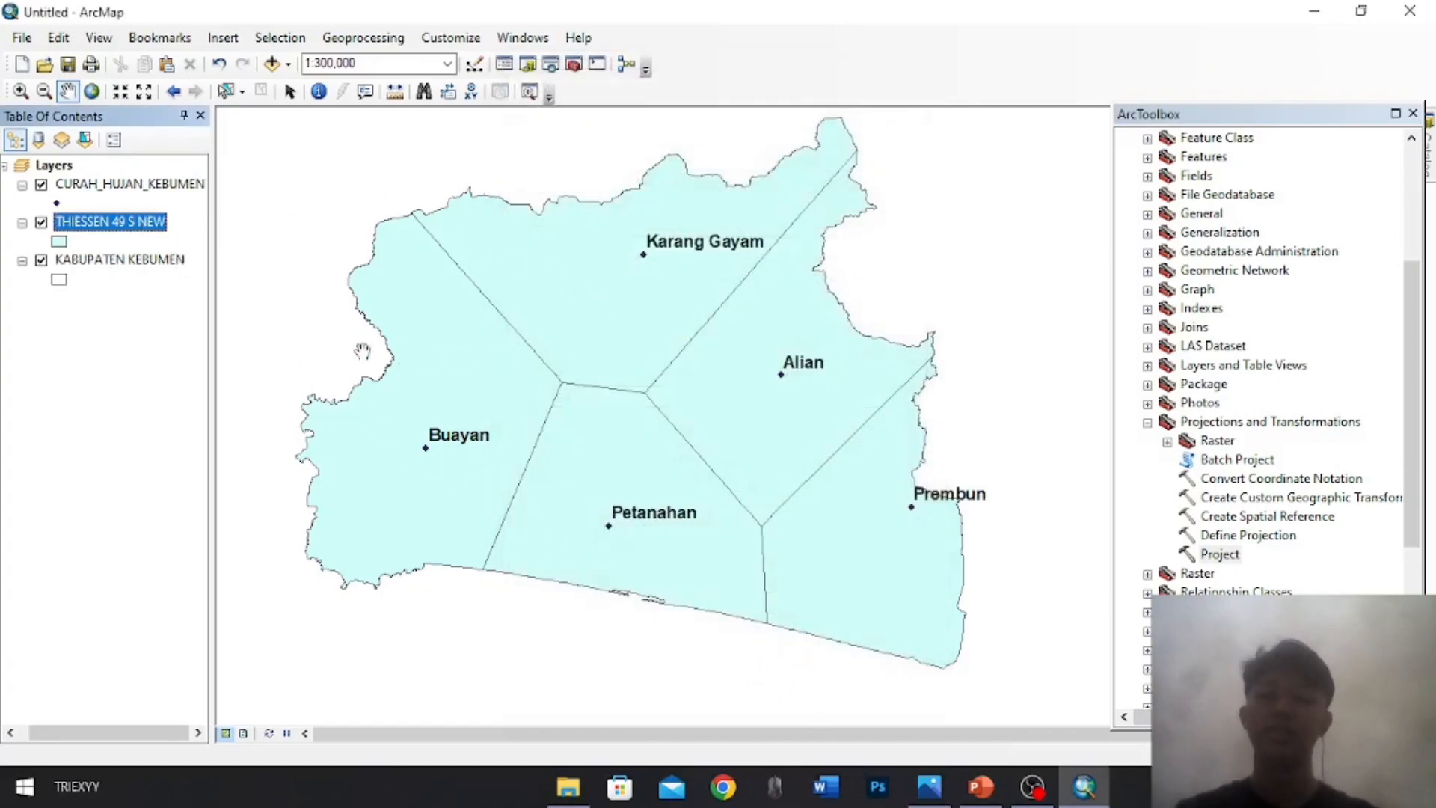
{"action": "right_click", "coordinate": [153, 223]}
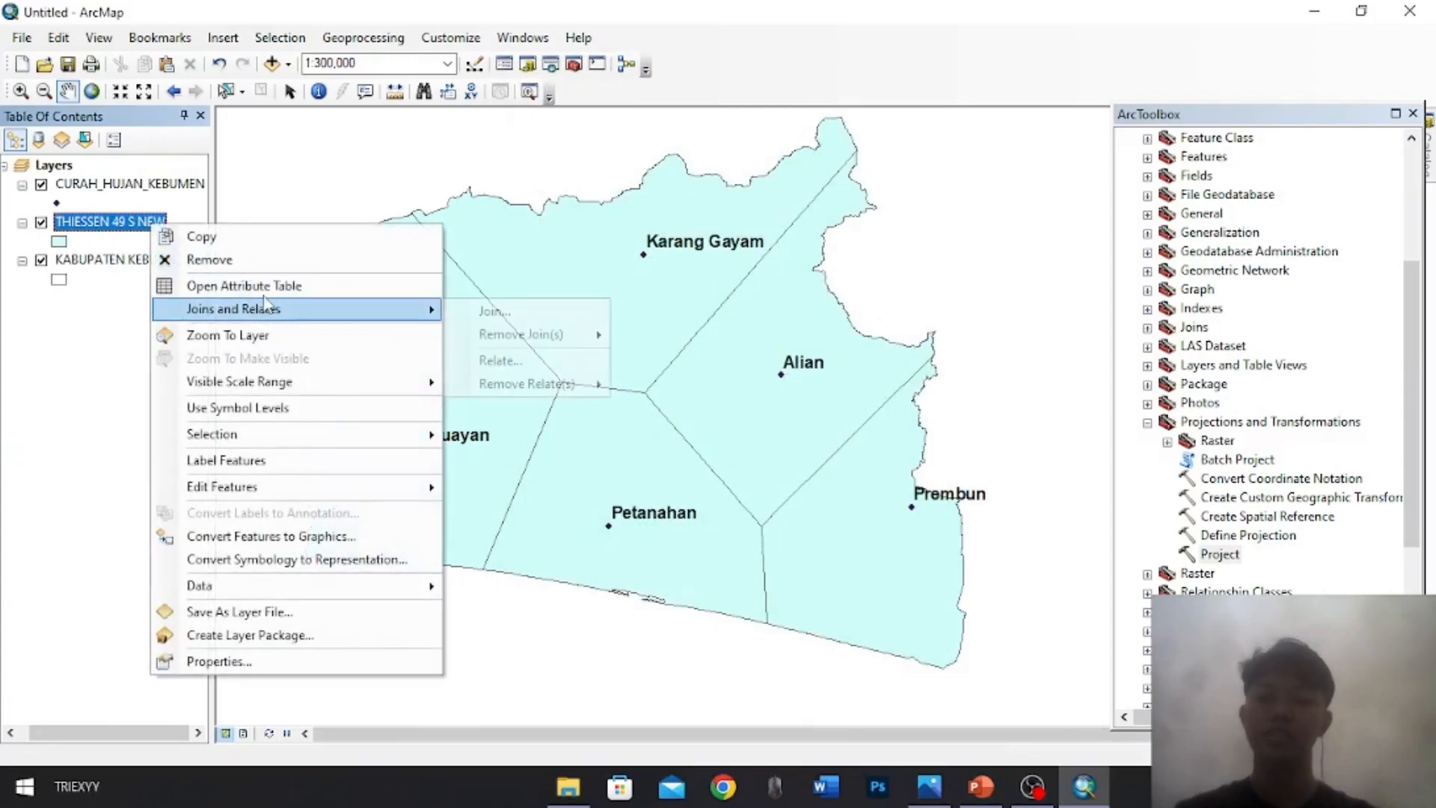
{"action": "left_click", "coordinate": [289, 286]}
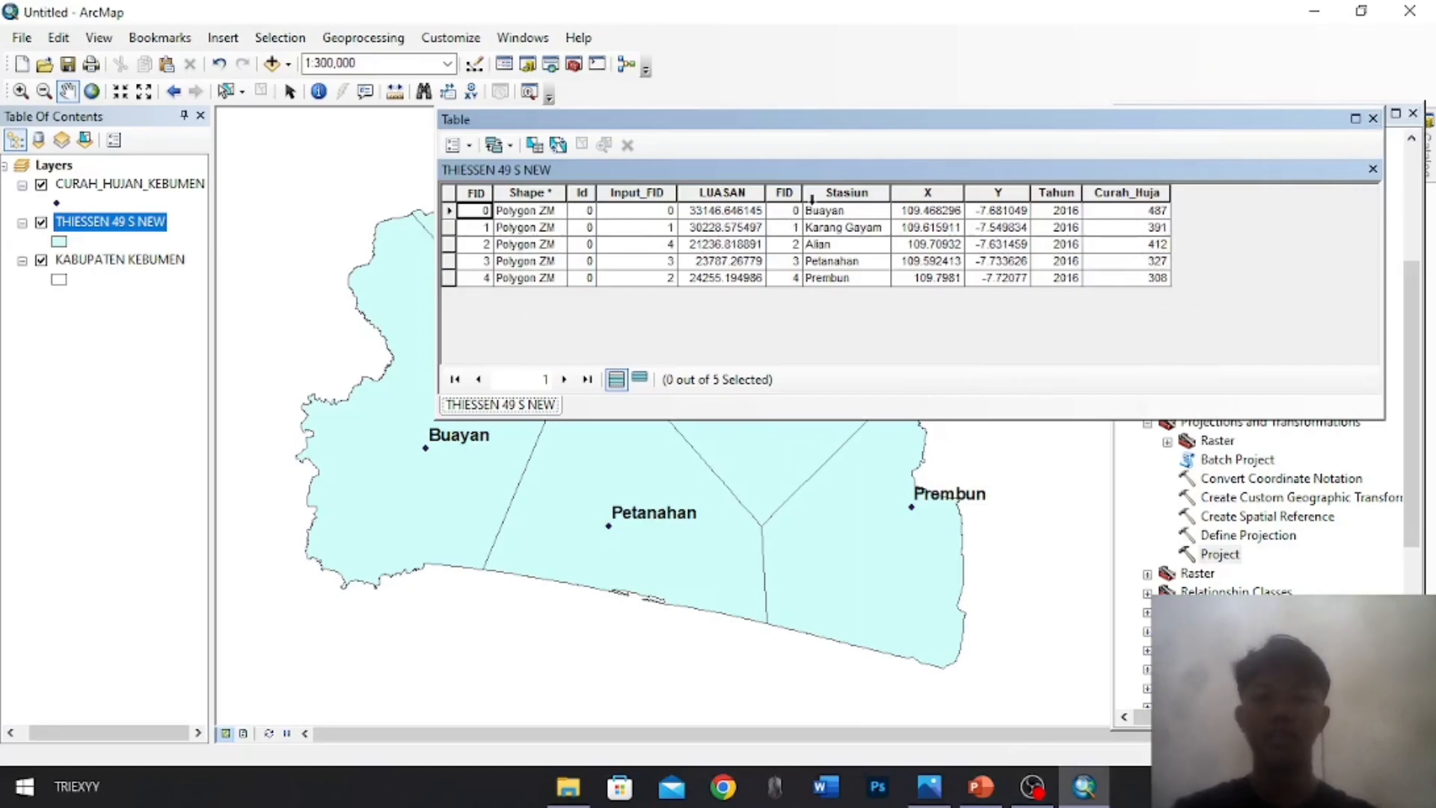
{"action": "left_click", "coordinate": [1374, 119]}
Symbolize THIESSEN 49 S NEW by unique values of the Curah_Huja field, adding all values
{"action": "right_click", "coordinate": [101, 220]}
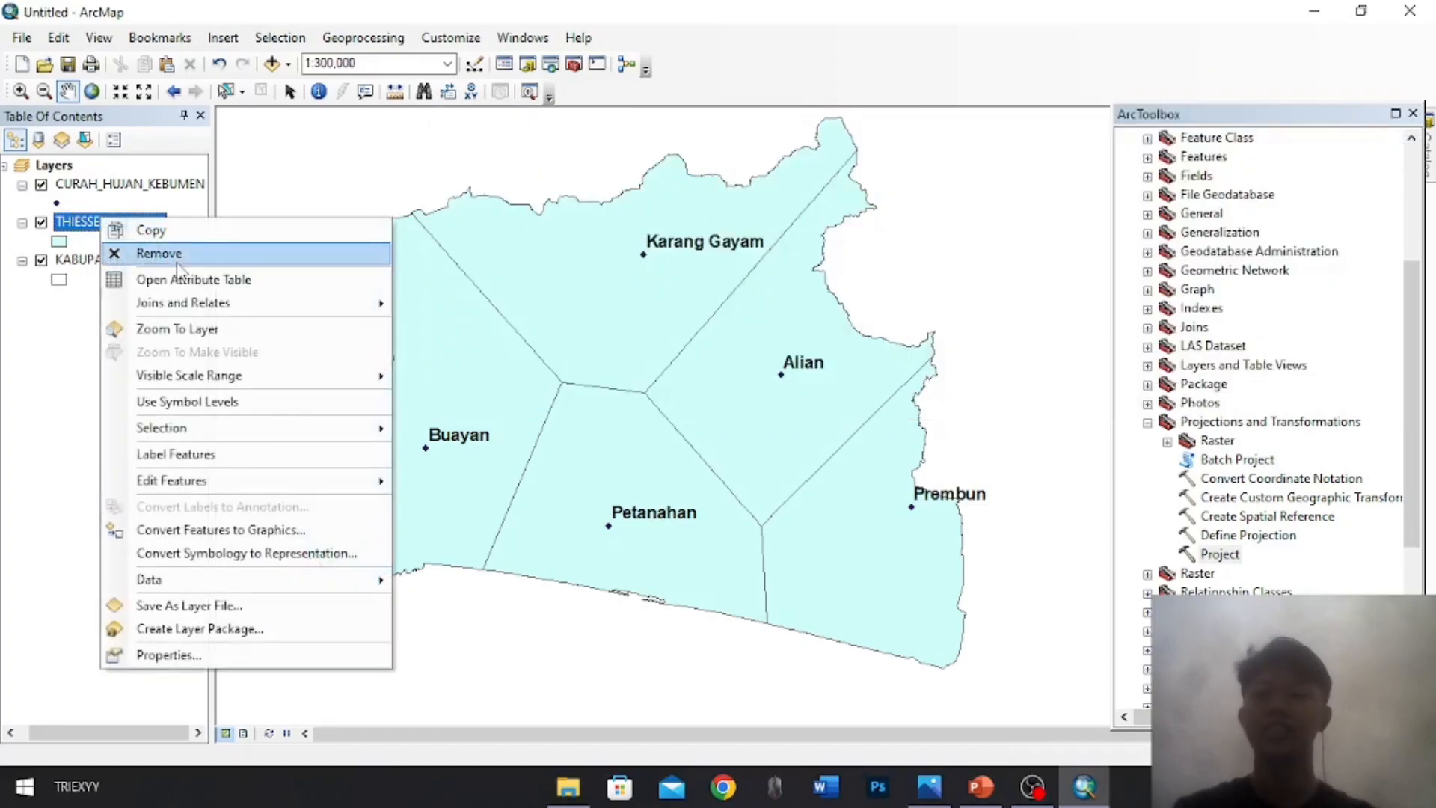
{"action": "right_click", "coordinate": [80, 224]}
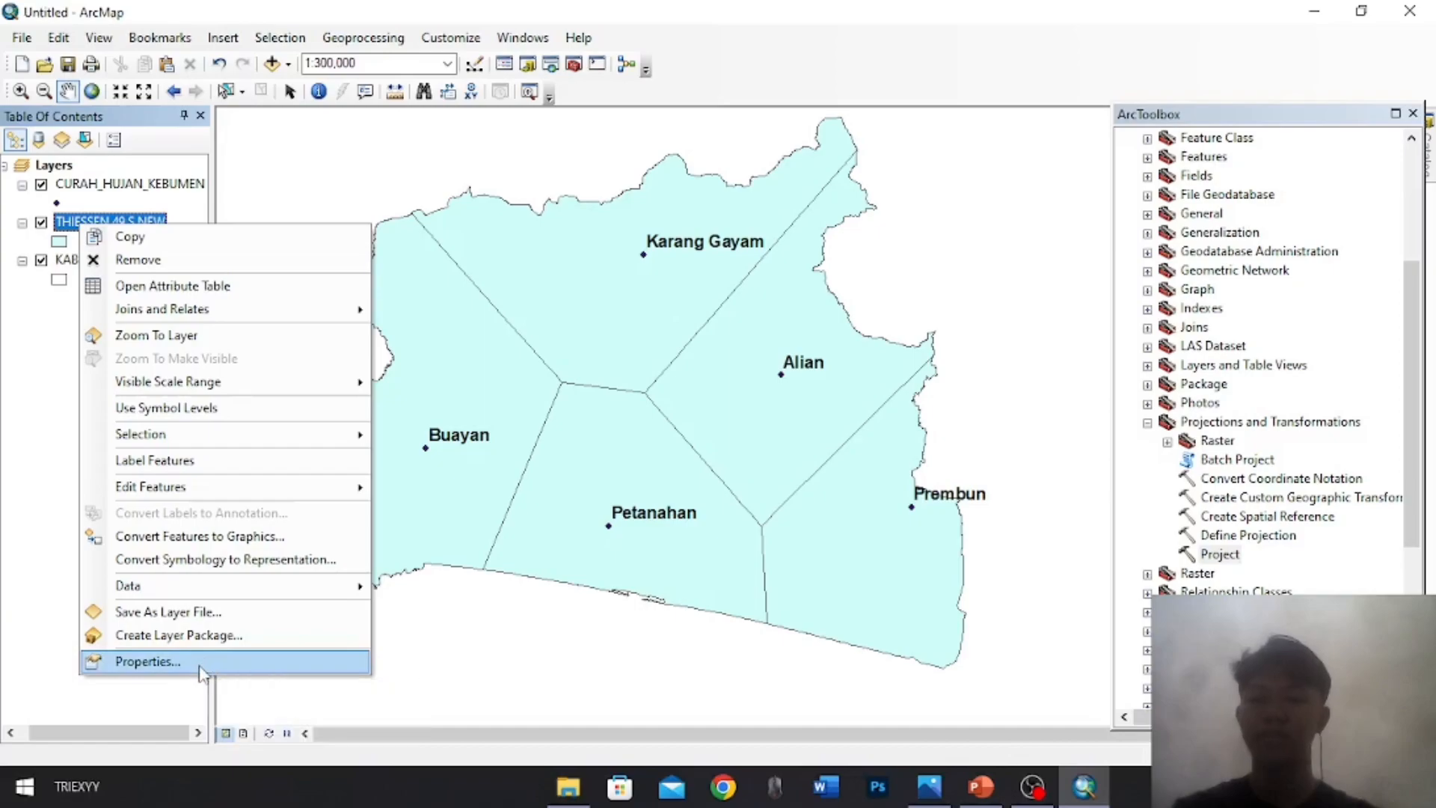
{"action": "left_click", "coordinate": [199, 665]}
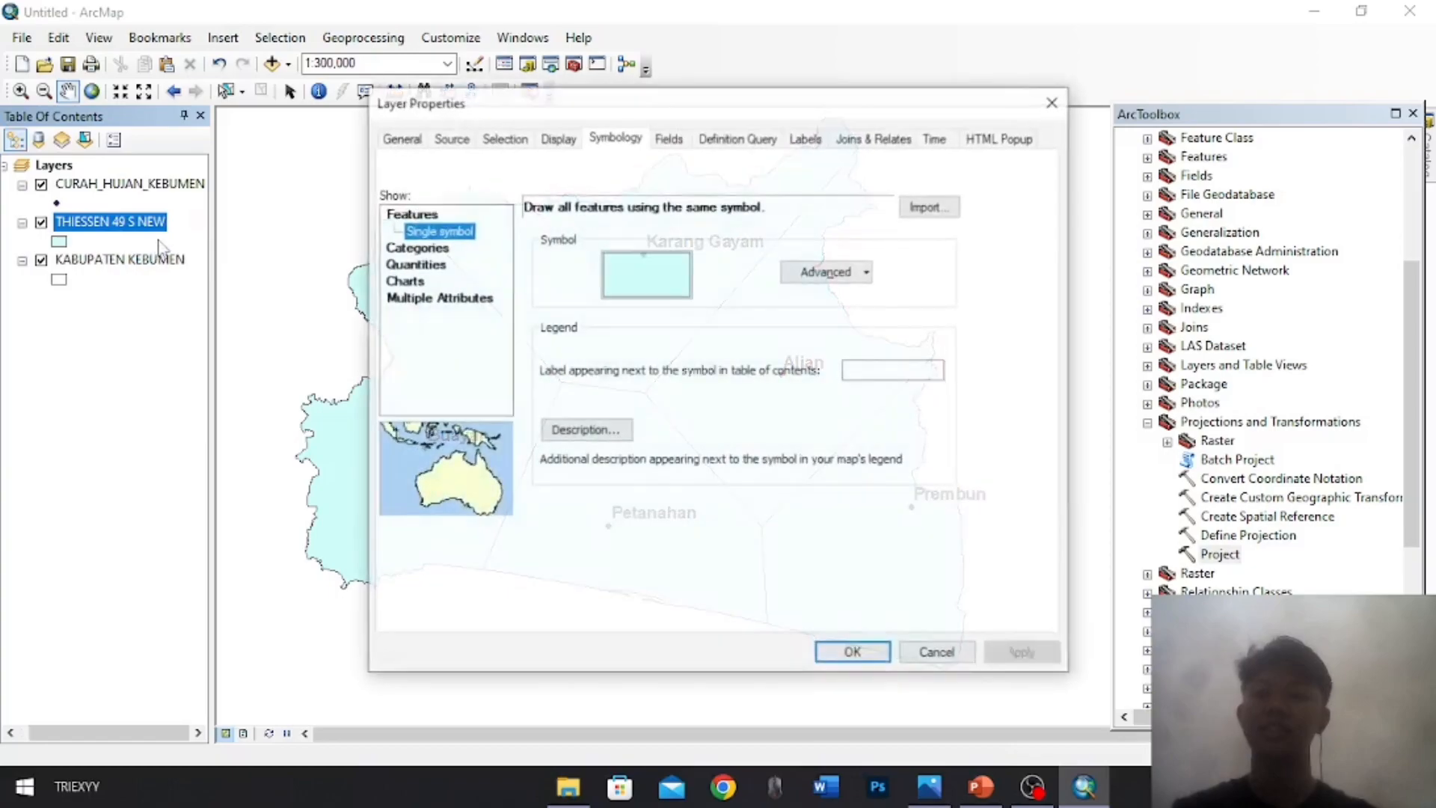
{"action": "left_click", "coordinate": [419, 249]}
{"action": "left_click", "coordinate": [535, 313]}
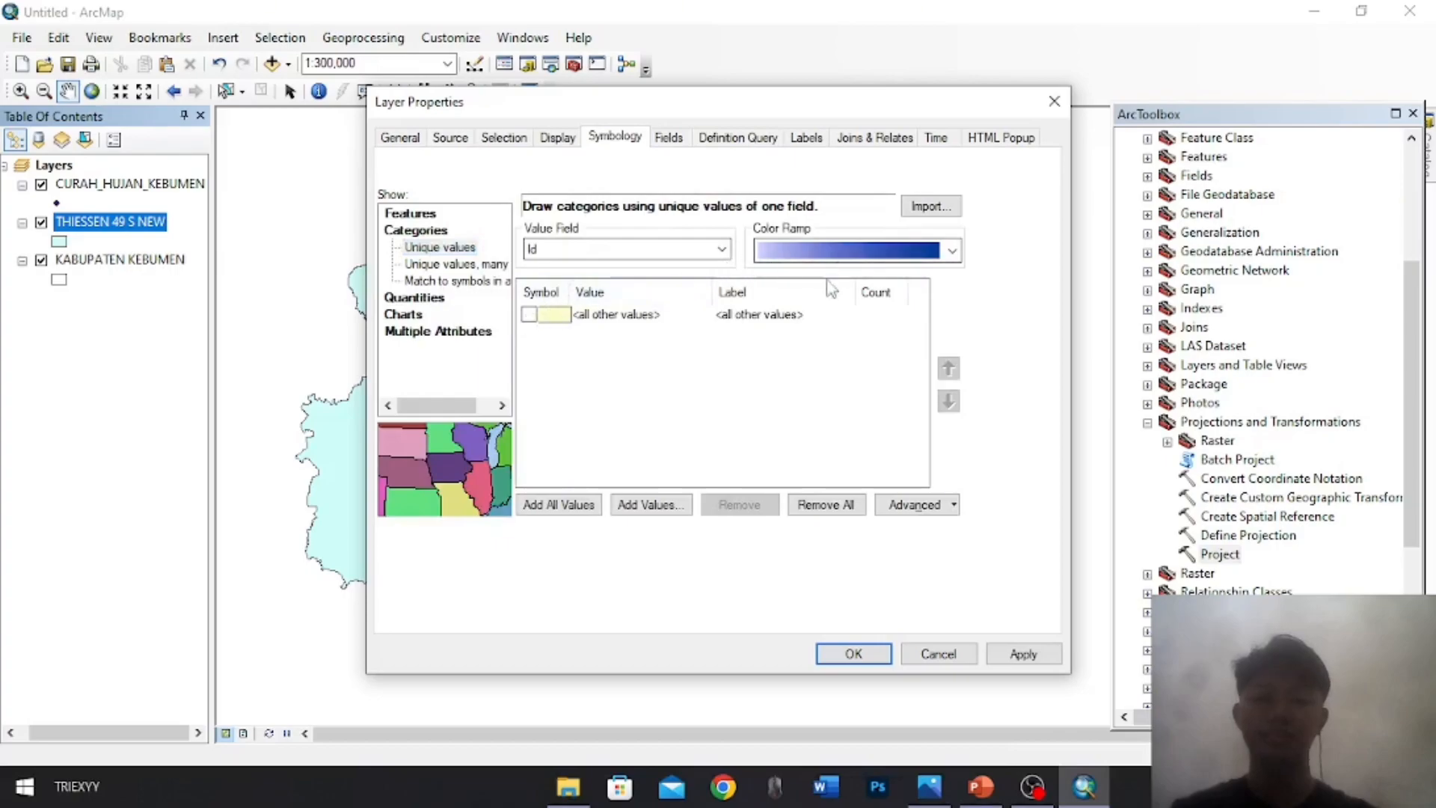
{"action": "left_click", "coordinate": [722, 250]}
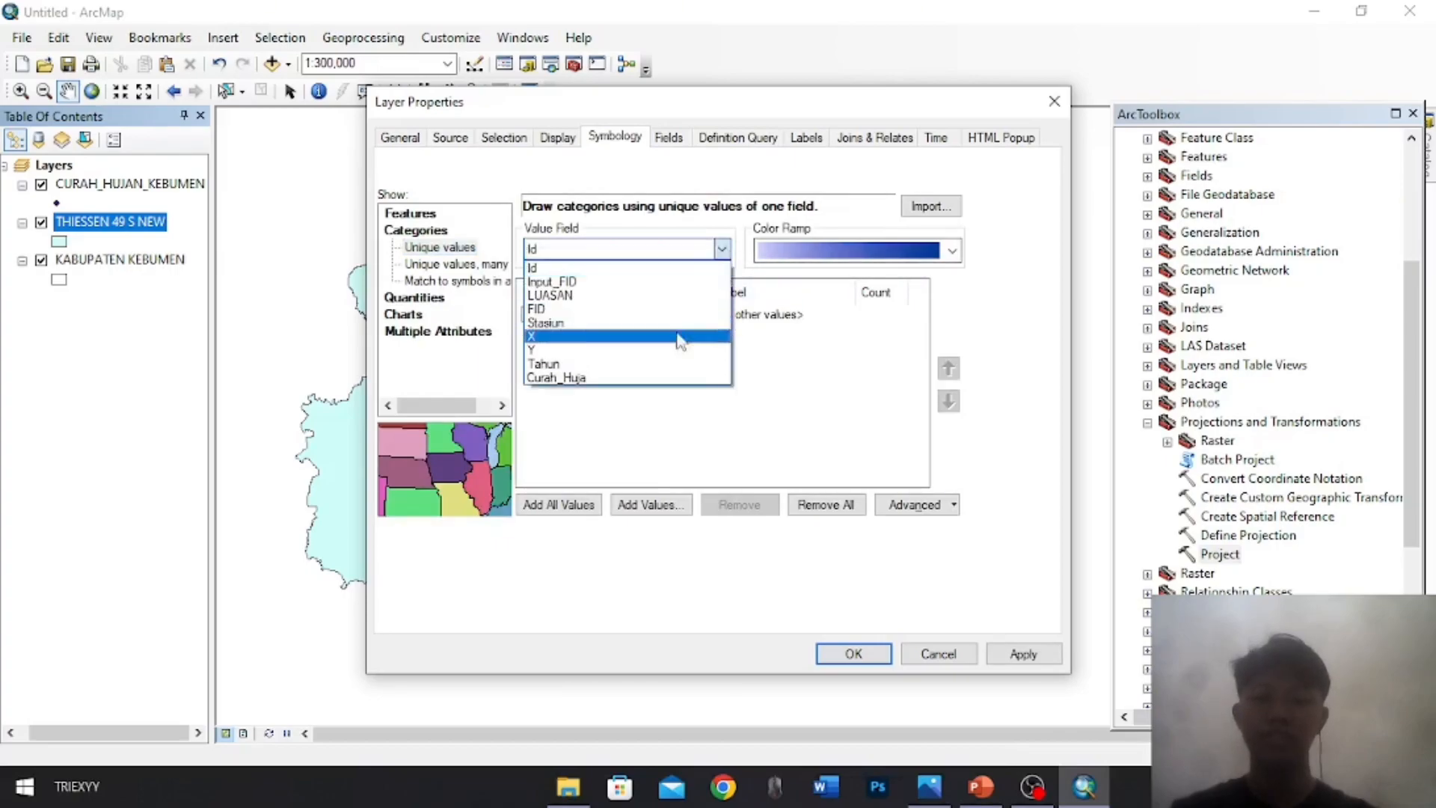
{"action": "left_click", "coordinate": [618, 379]}
{"action": "left_click", "coordinate": [553, 504]}
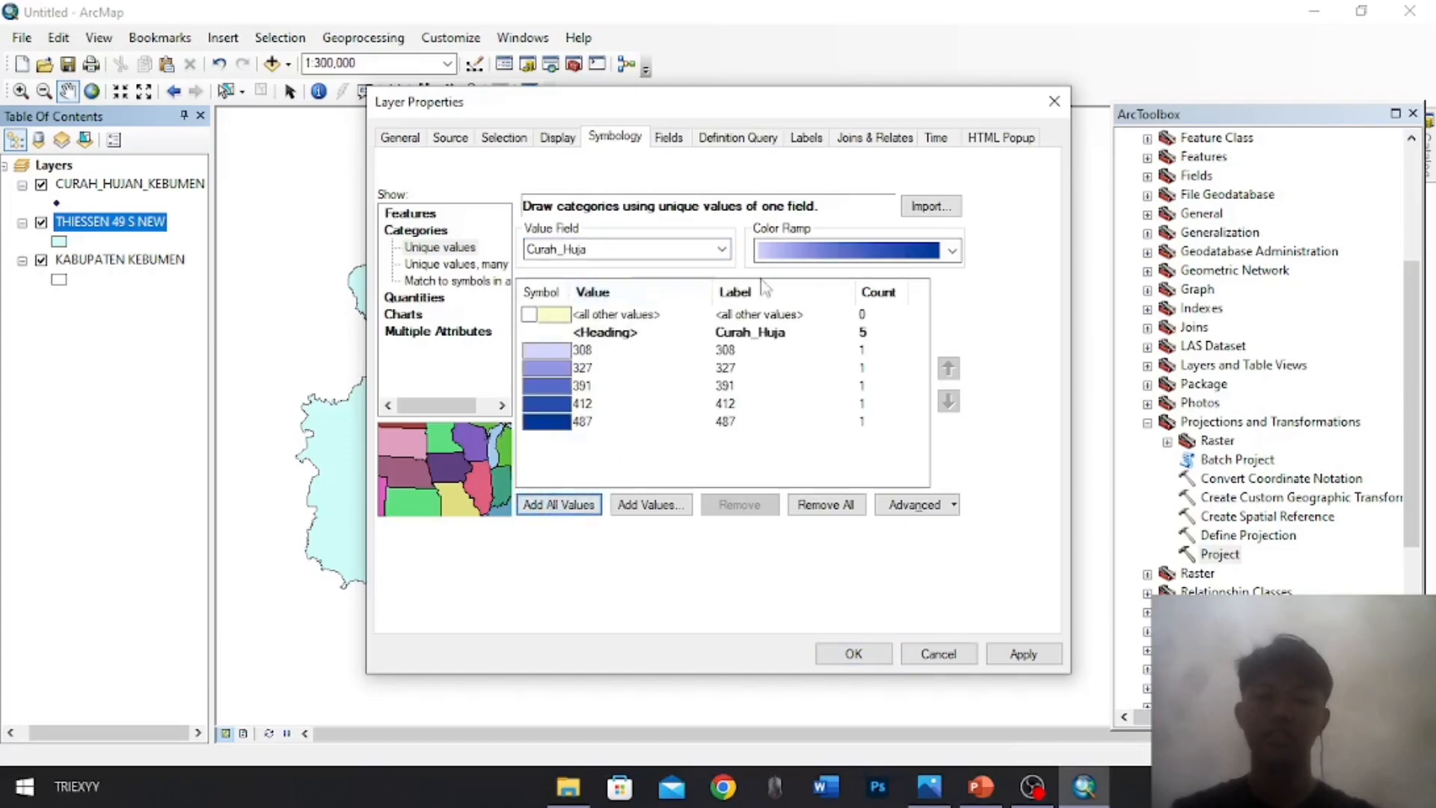
{"action": "double_click", "coordinate": [651, 333]}
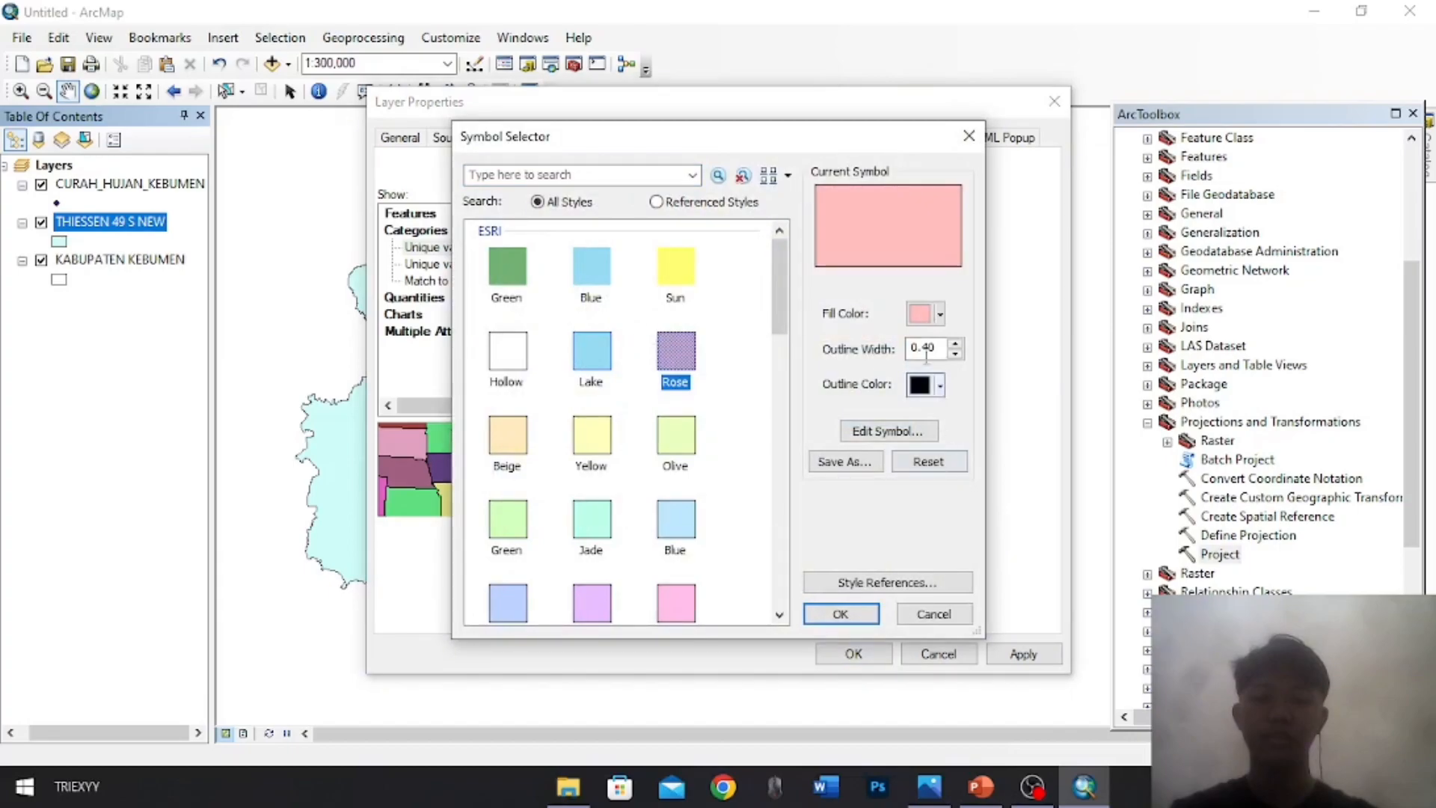
{"action": "left_click", "coordinate": [970, 137]}
{"action": "double_click", "coordinate": [607, 335]}
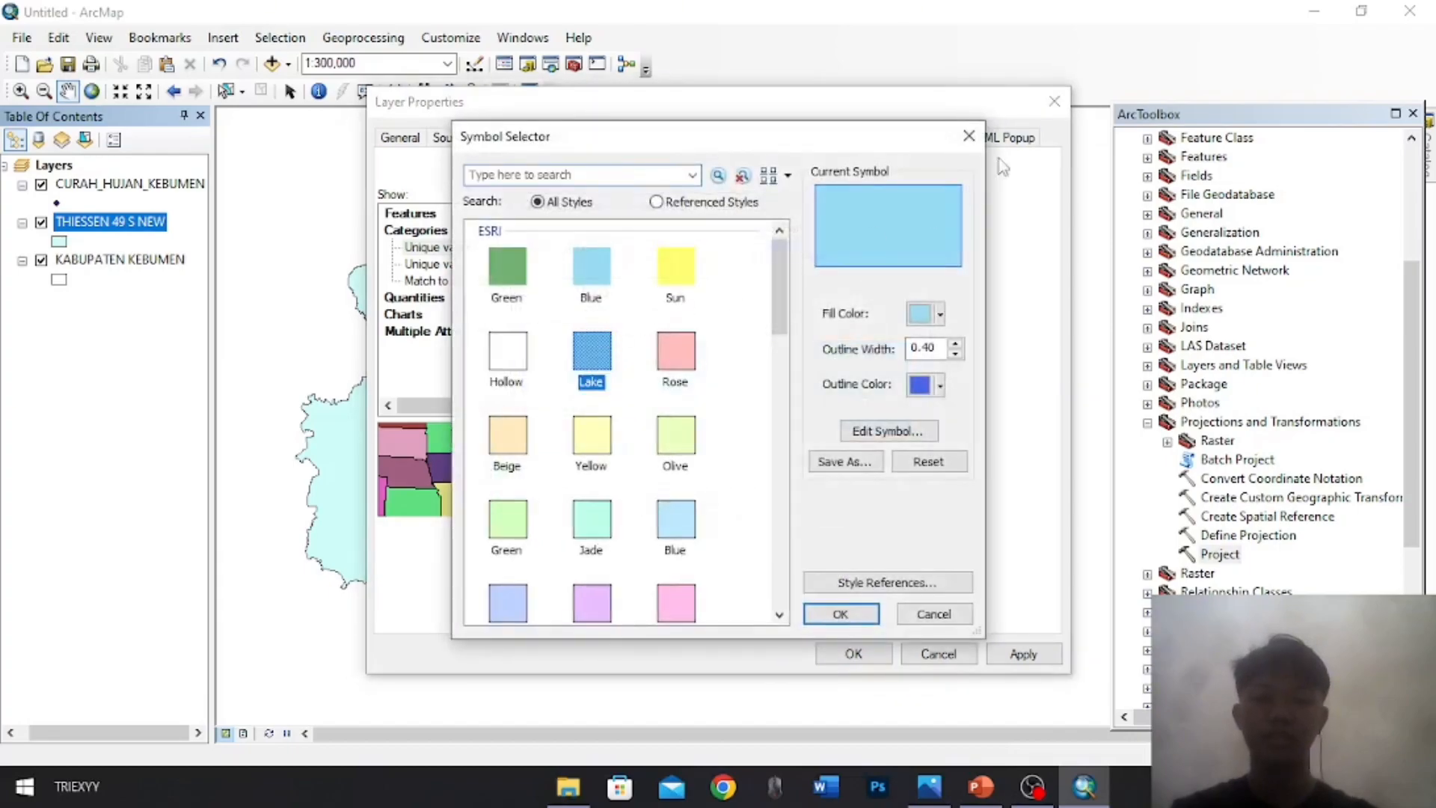
{"action": "left_click", "coordinate": [965, 140]}
Clear the Curah_Huja heading label from the unique values legend and apply the symbology to the Thiessen layer
{"action": "left_click", "coordinate": [746, 335]}
{"action": "left_click_drag", "start_coordinate": [783, 337], "coordinate": [699, 344]}
{"action": "key", "text": "BackSpace"}
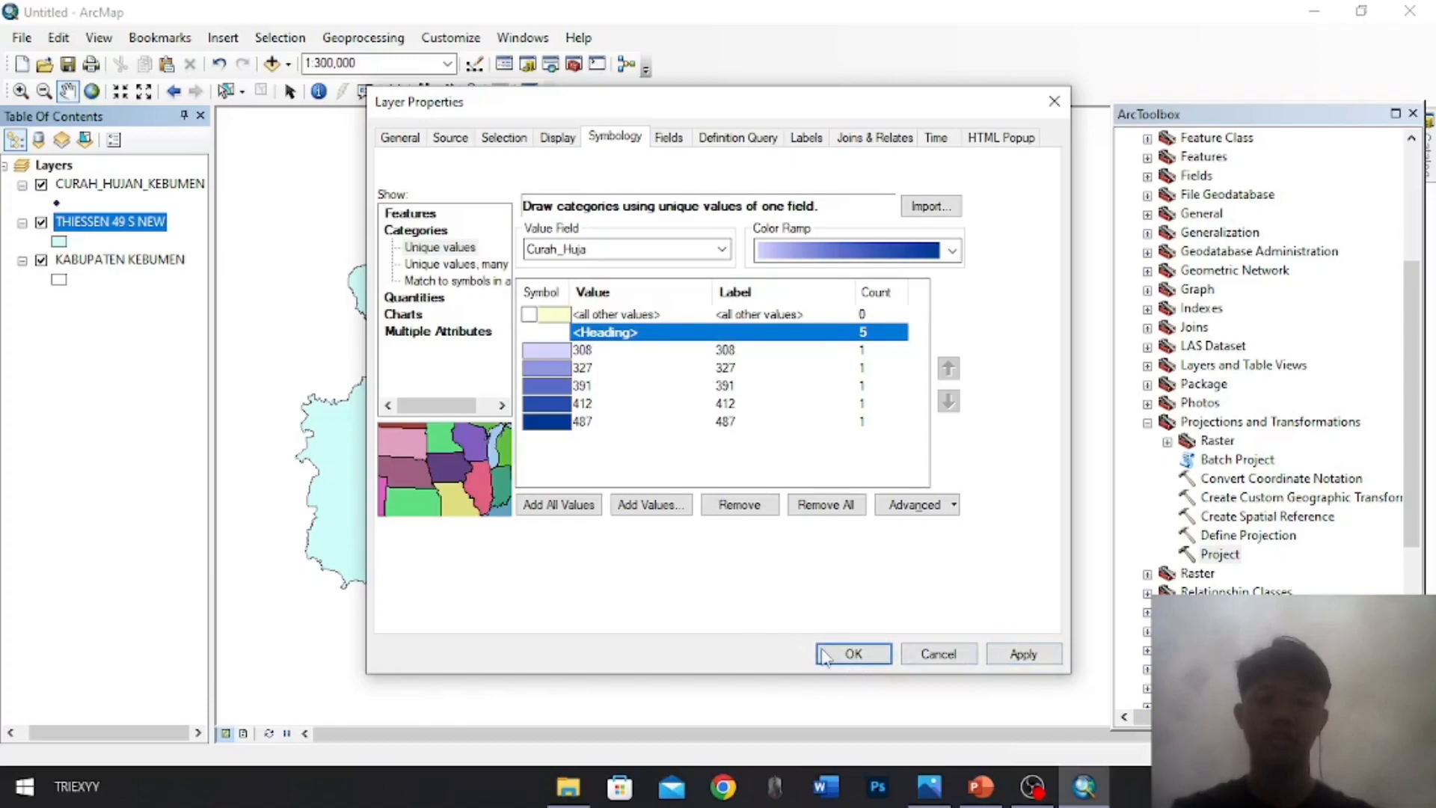
{"action": "left_click", "coordinate": [846, 655]}
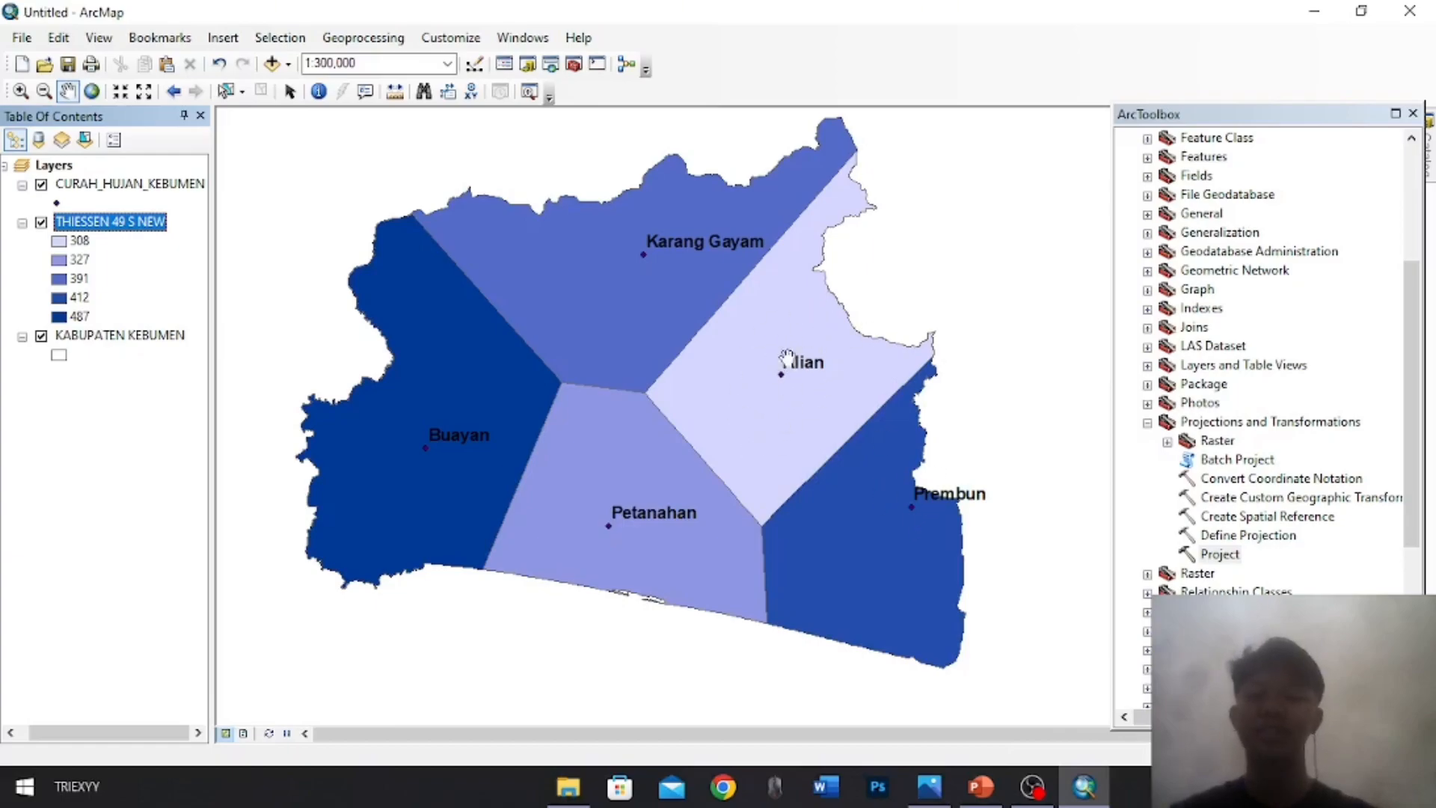
{"action": "double_click", "coordinate": [69, 320]}
{"action": "key", "text": "Escape"}
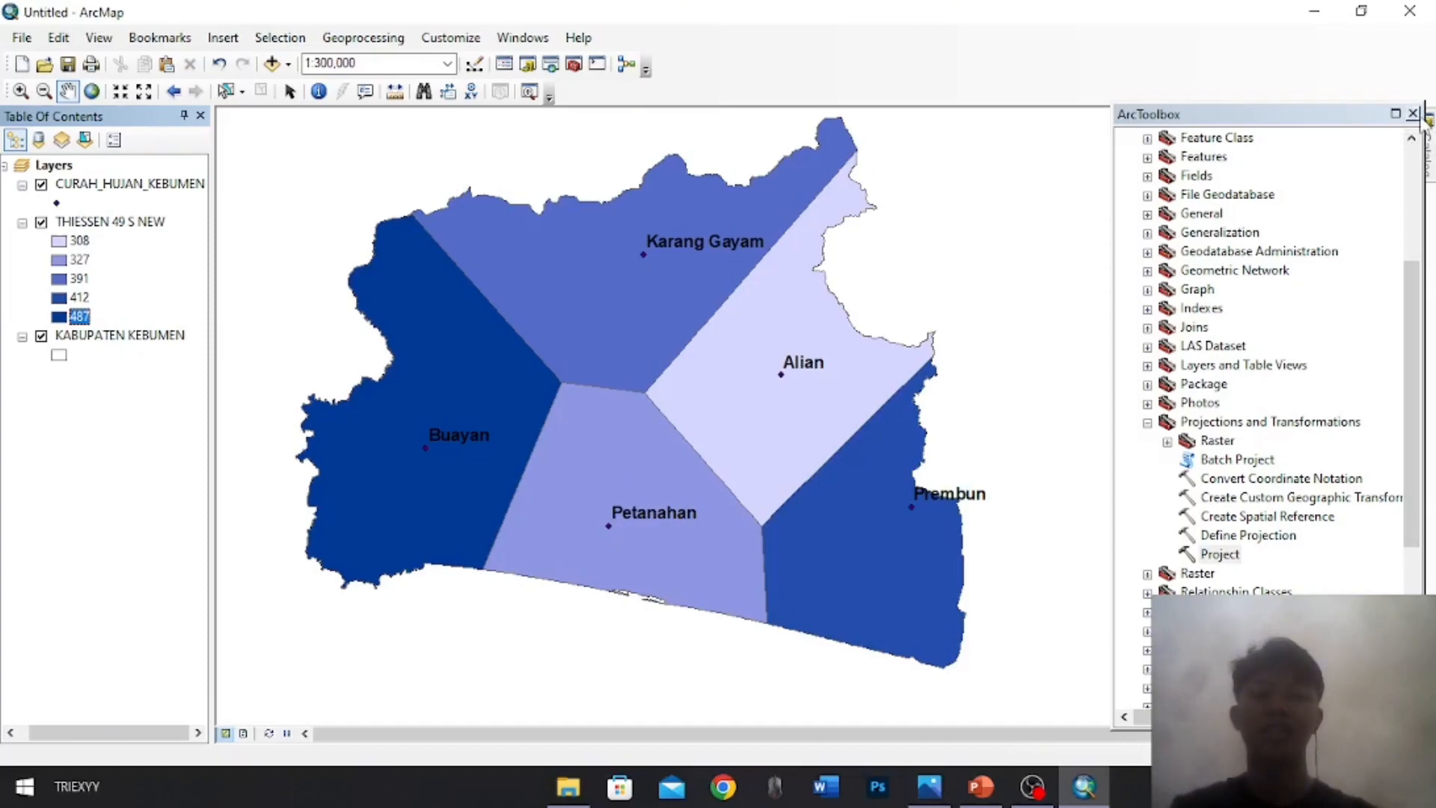
{"action": "left_click", "coordinate": [1413, 113]}
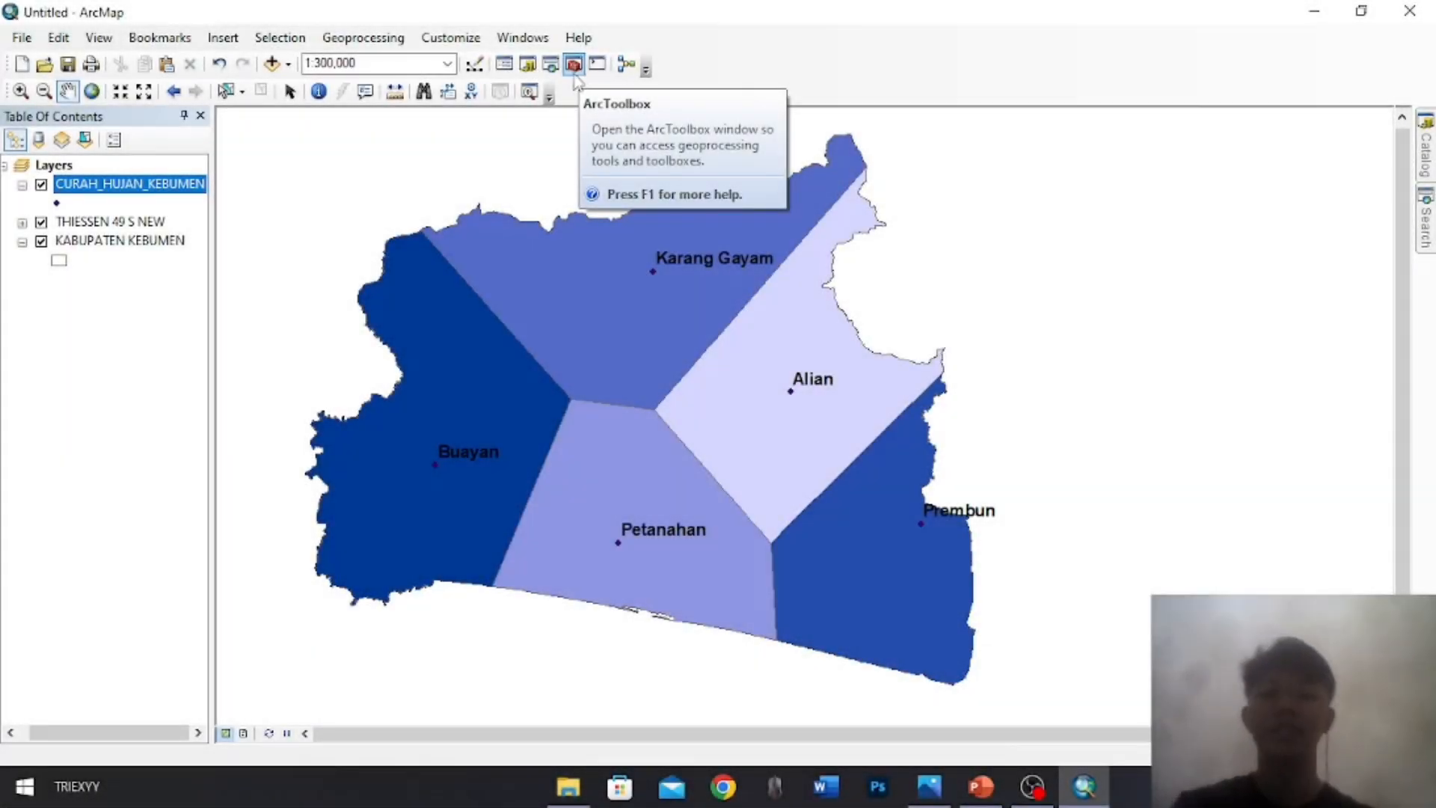
Set up an IDW interpolation of CURAH_HUJAN_KEBUMEN with Curah_Huja as Z value and IDW.TIF in the UAS folder as output raster
{"action": "left_click", "coordinate": [574, 66]}
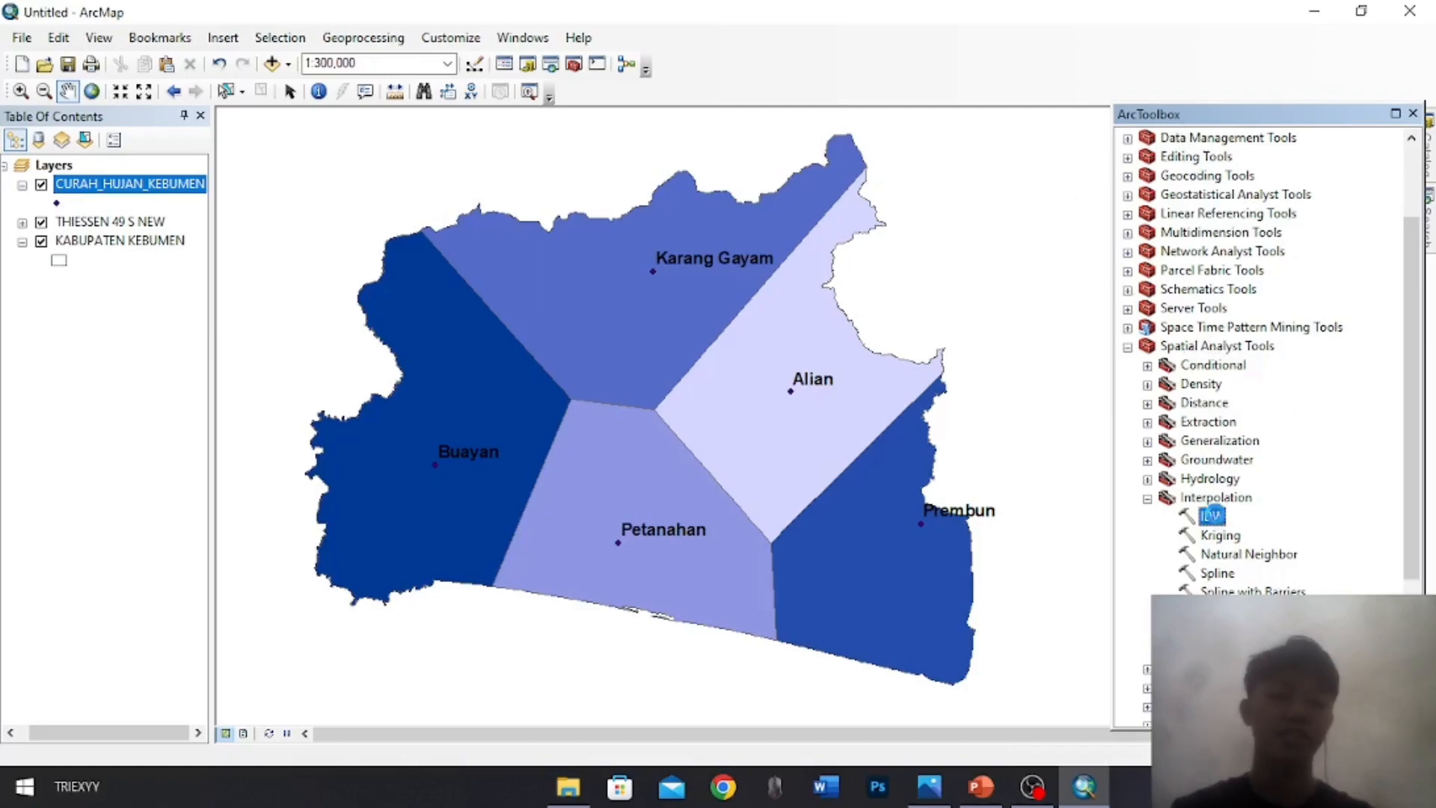
{"action": "double_click", "coordinate": [1212, 516]}
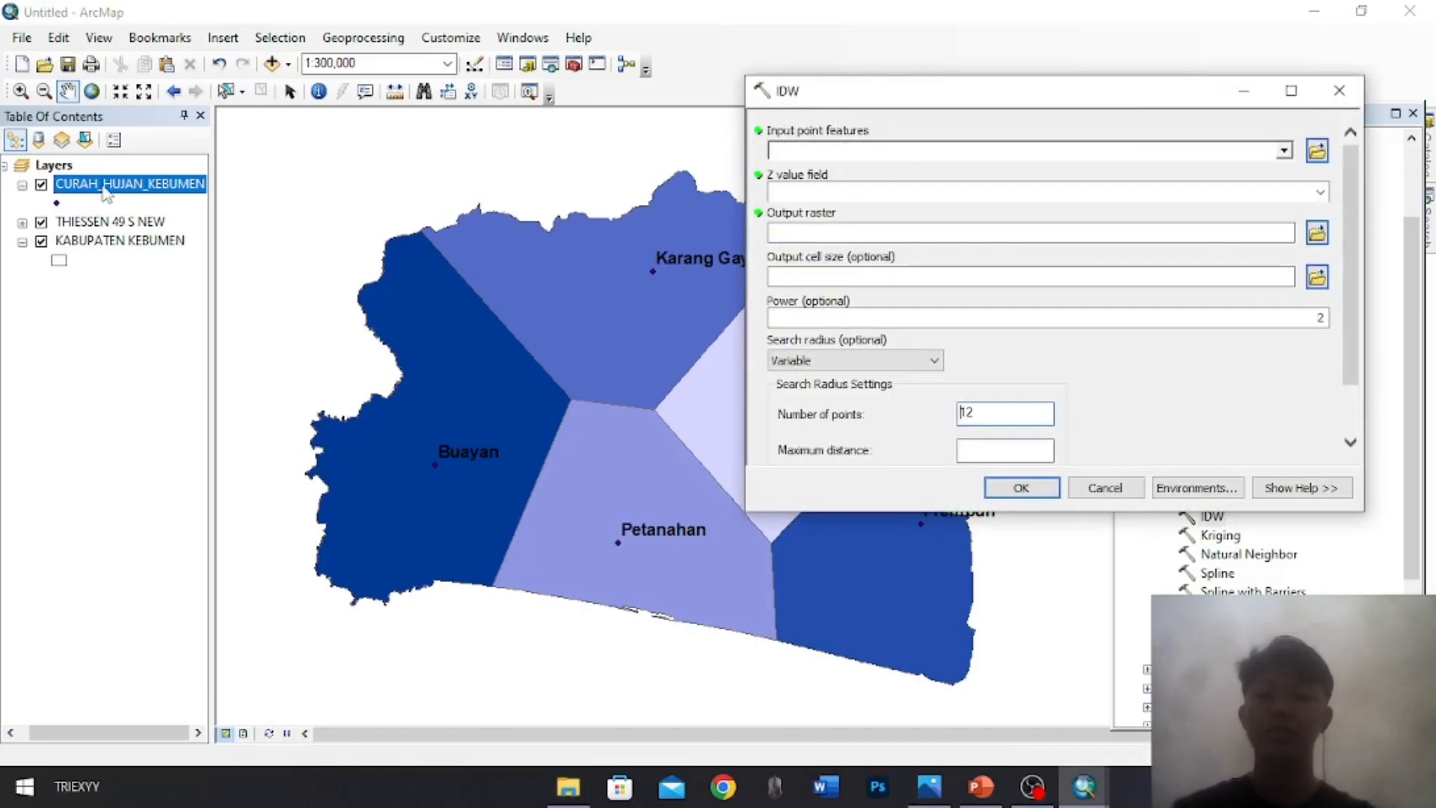
{"action": "left_click_drag", "start_coordinate": [142, 187], "coordinate": [821, 150]}
{"action": "left_click", "coordinate": [1320, 191]}
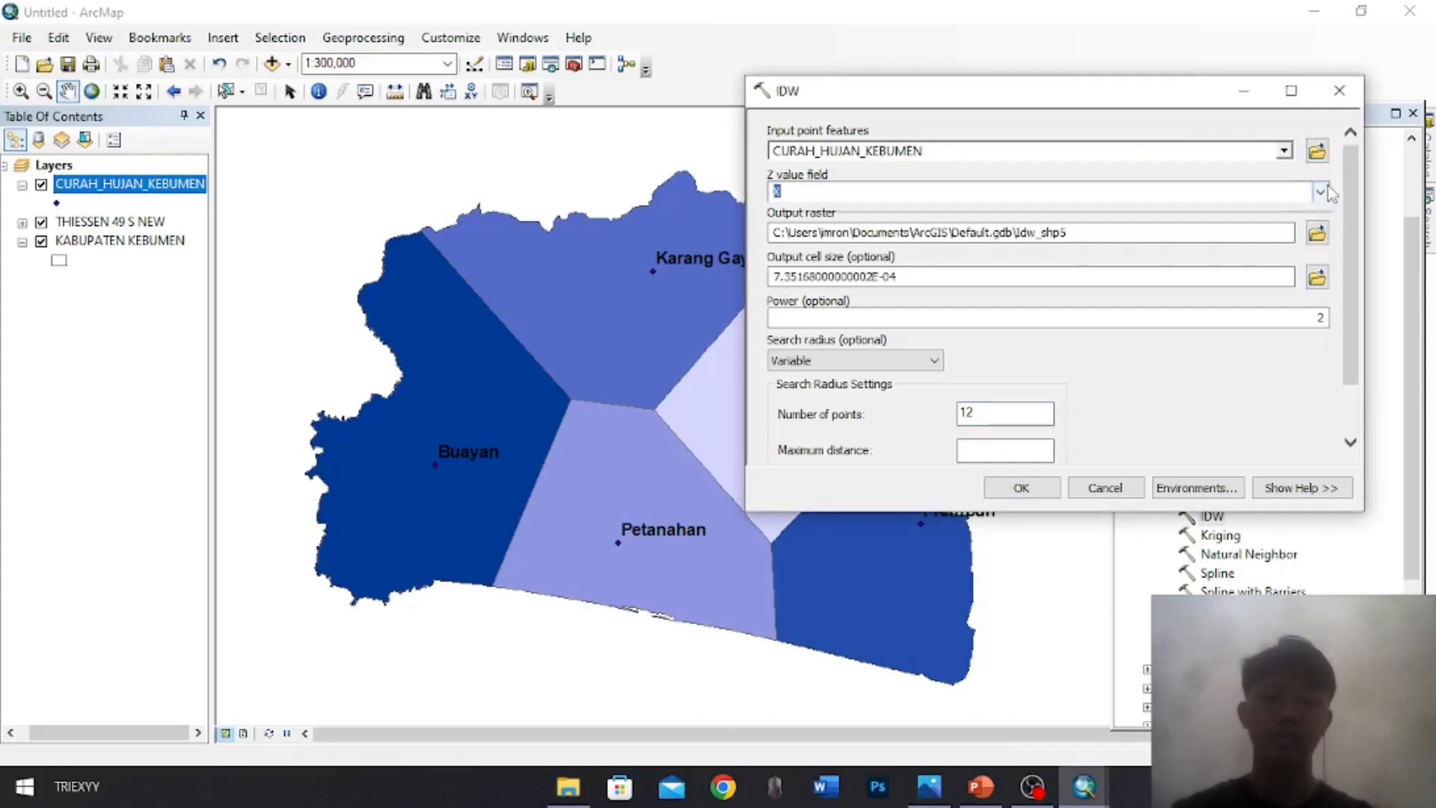
{"action": "left_click", "coordinate": [805, 267]}
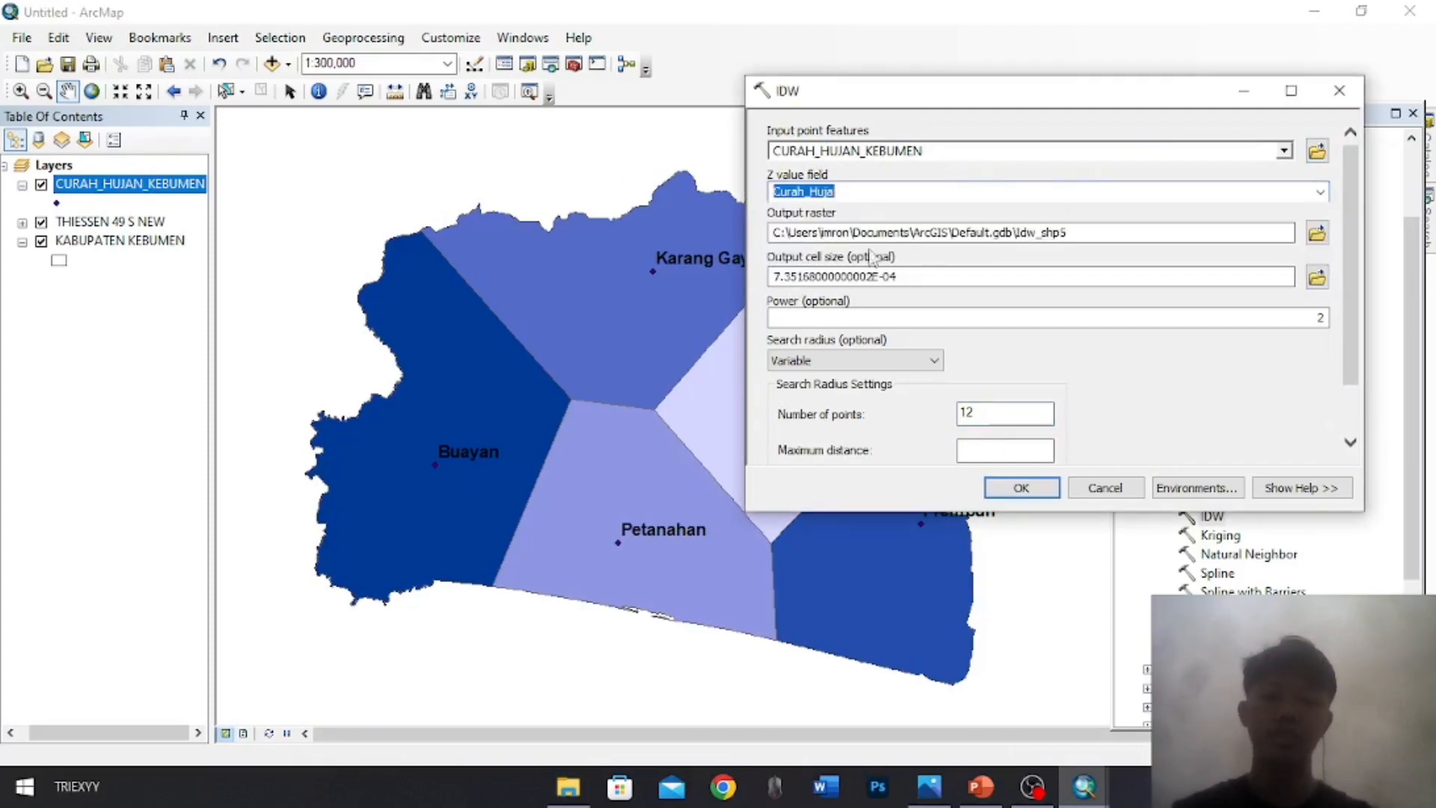
{"action": "left_click", "coordinate": [1317, 233]}
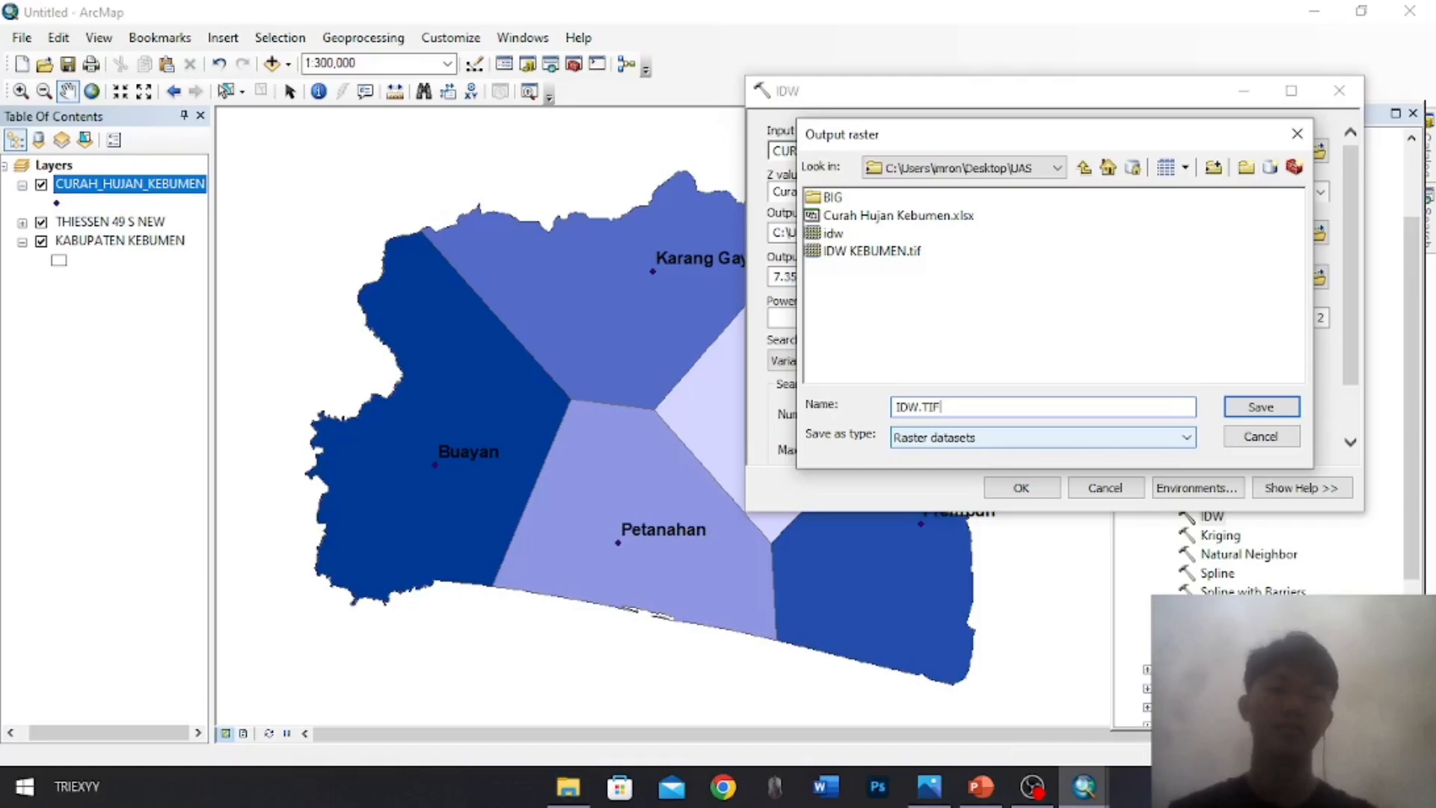
{"action": "key", "text": "Return"}
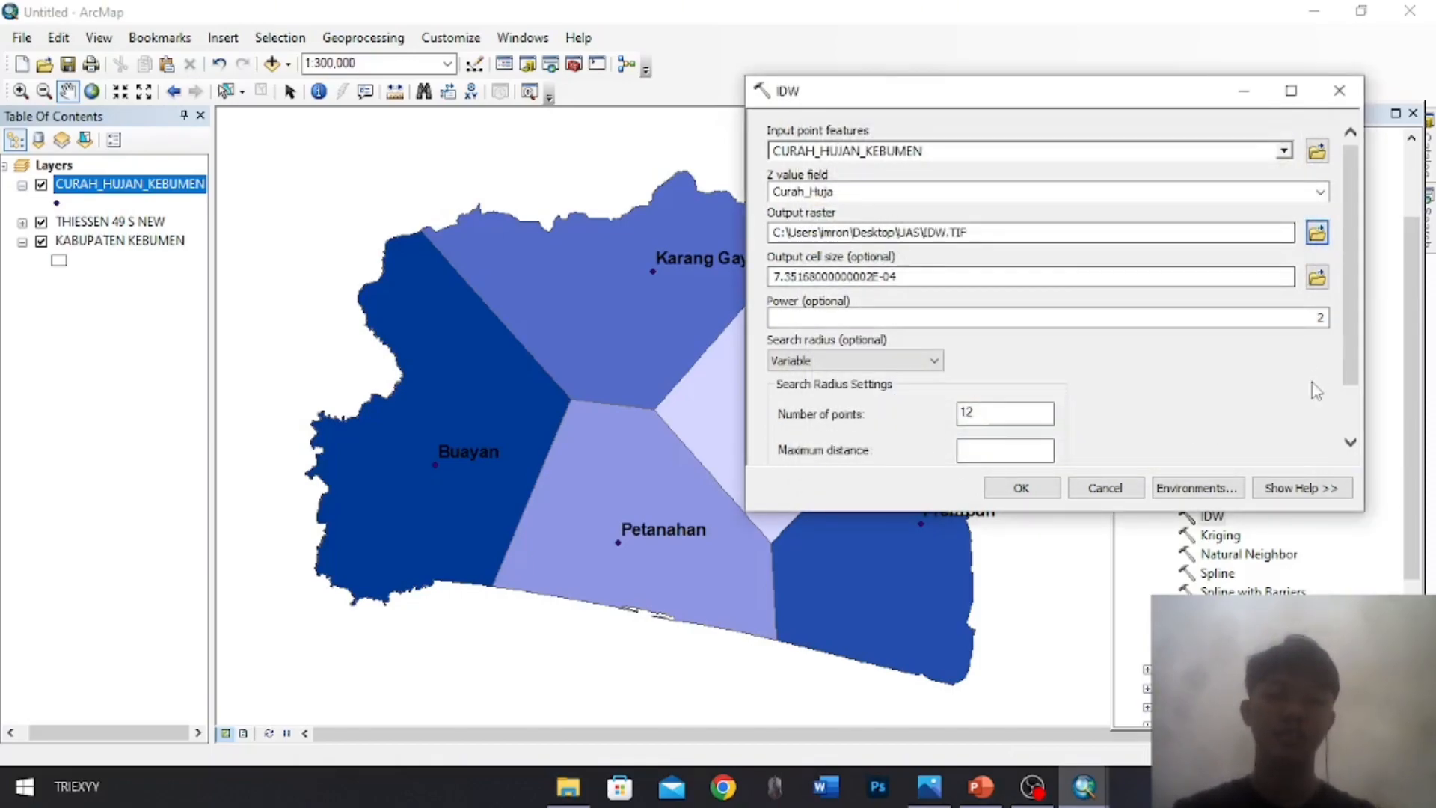
Set the IDW environment's processing extent to the same as layer KABUPATEN KEBUMEN
{"action": "left_click", "coordinate": [1197, 500]}
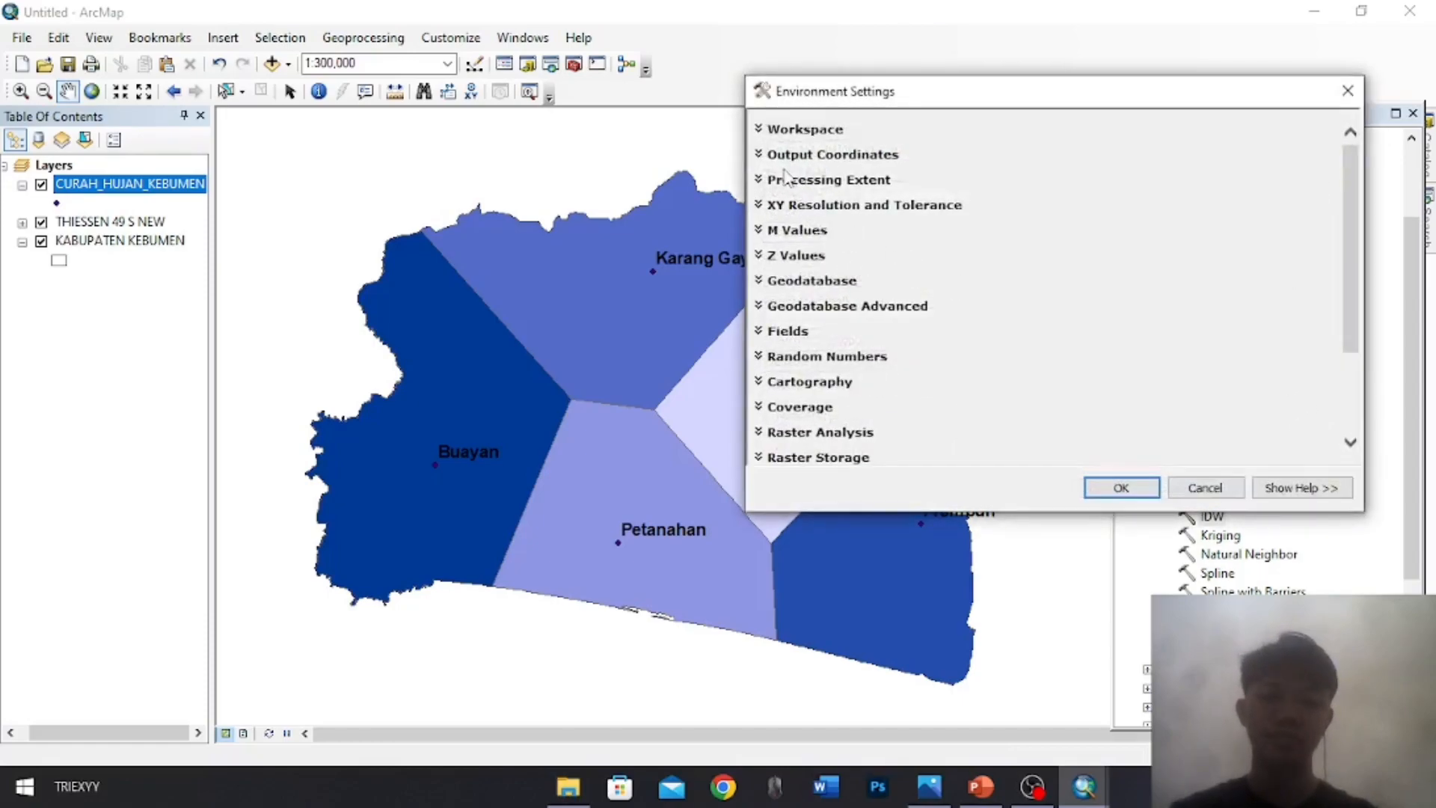
{"action": "left_click", "coordinate": [823, 179]}
{"action": "left_click", "coordinate": [840, 225]}
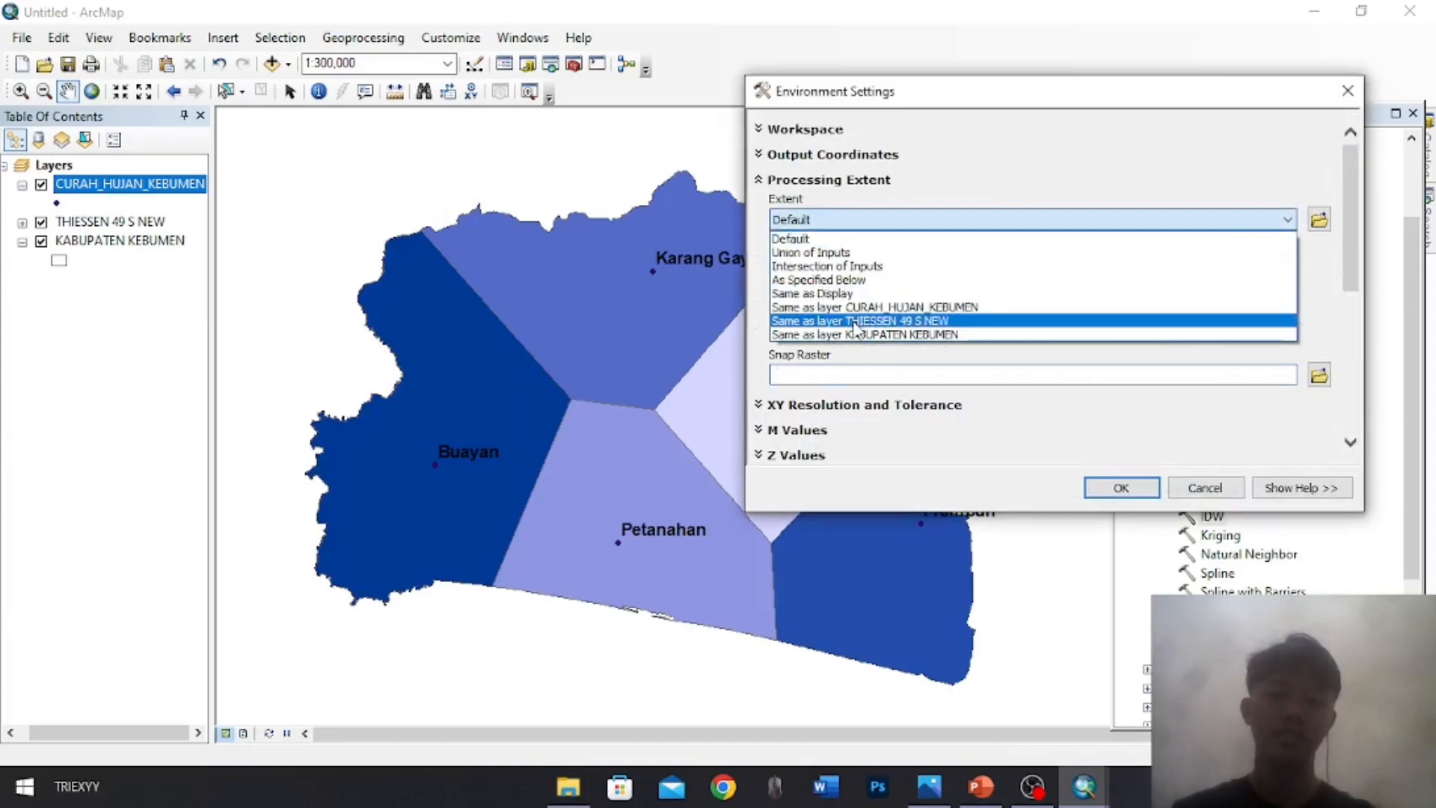
{"action": "left_click", "coordinate": [861, 333]}
Set the raster analysis mask to KABUPATEN KEBUMEN and run the IDW interpolation
{"action": "scroll", "coordinate": [944, 372], "scroll_direction": "down", "scroll_amount": 5}
{"action": "scroll", "coordinate": [965, 385], "scroll_direction": "down", "scroll_amount": 2}
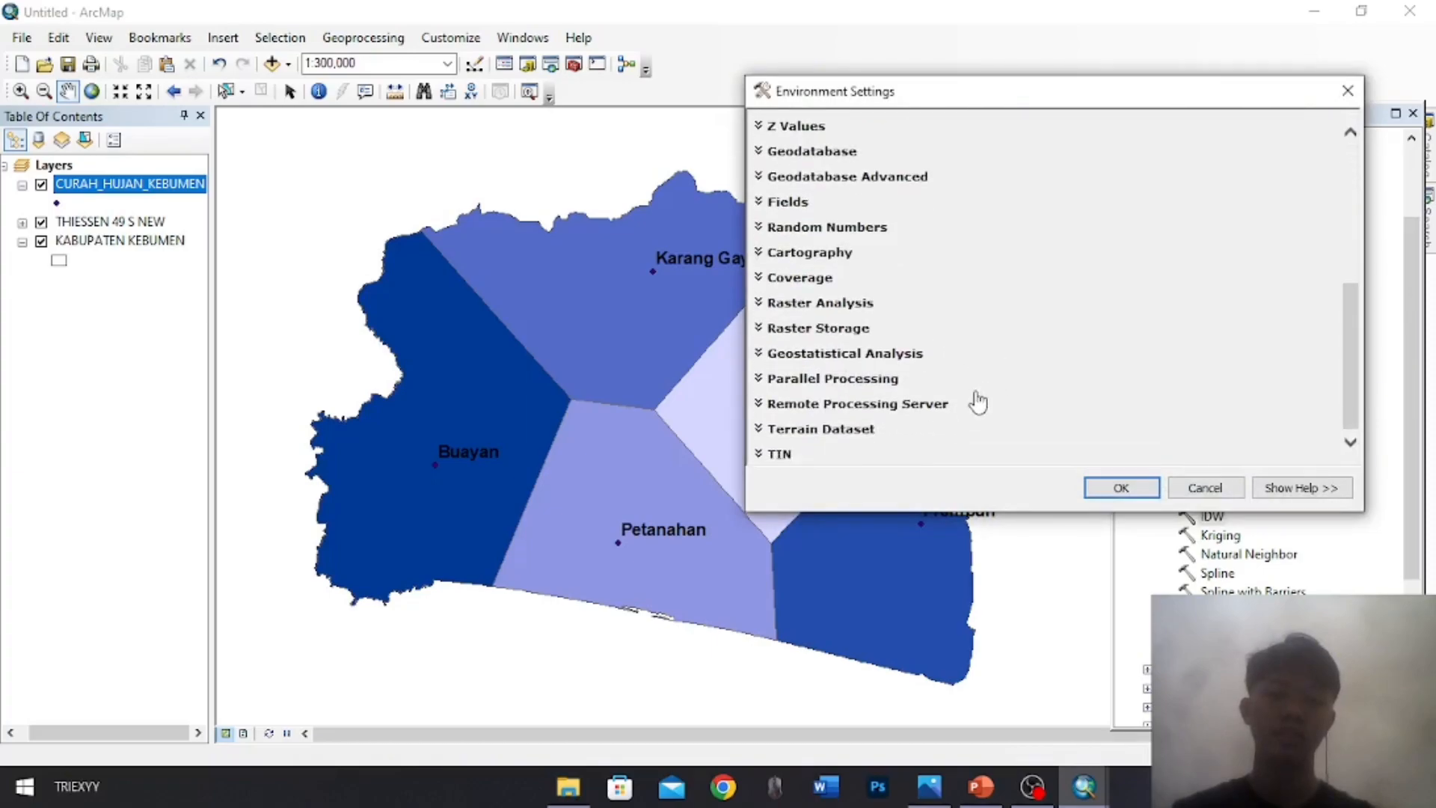
{"action": "left_click", "coordinate": [773, 307]}
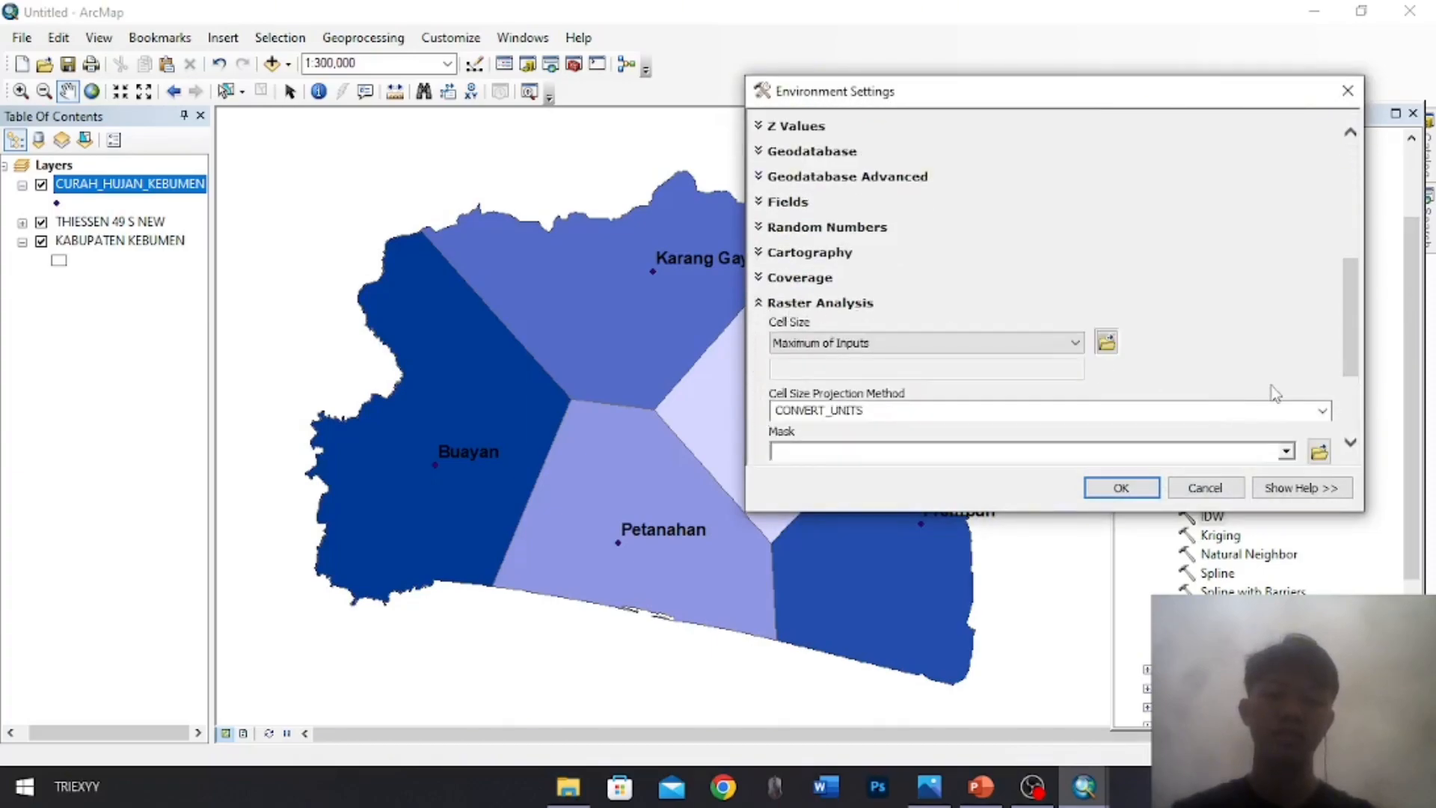
{"action": "scroll", "coordinate": [1352, 396], "scroll_direction": "down", "scroll_amount": 3}
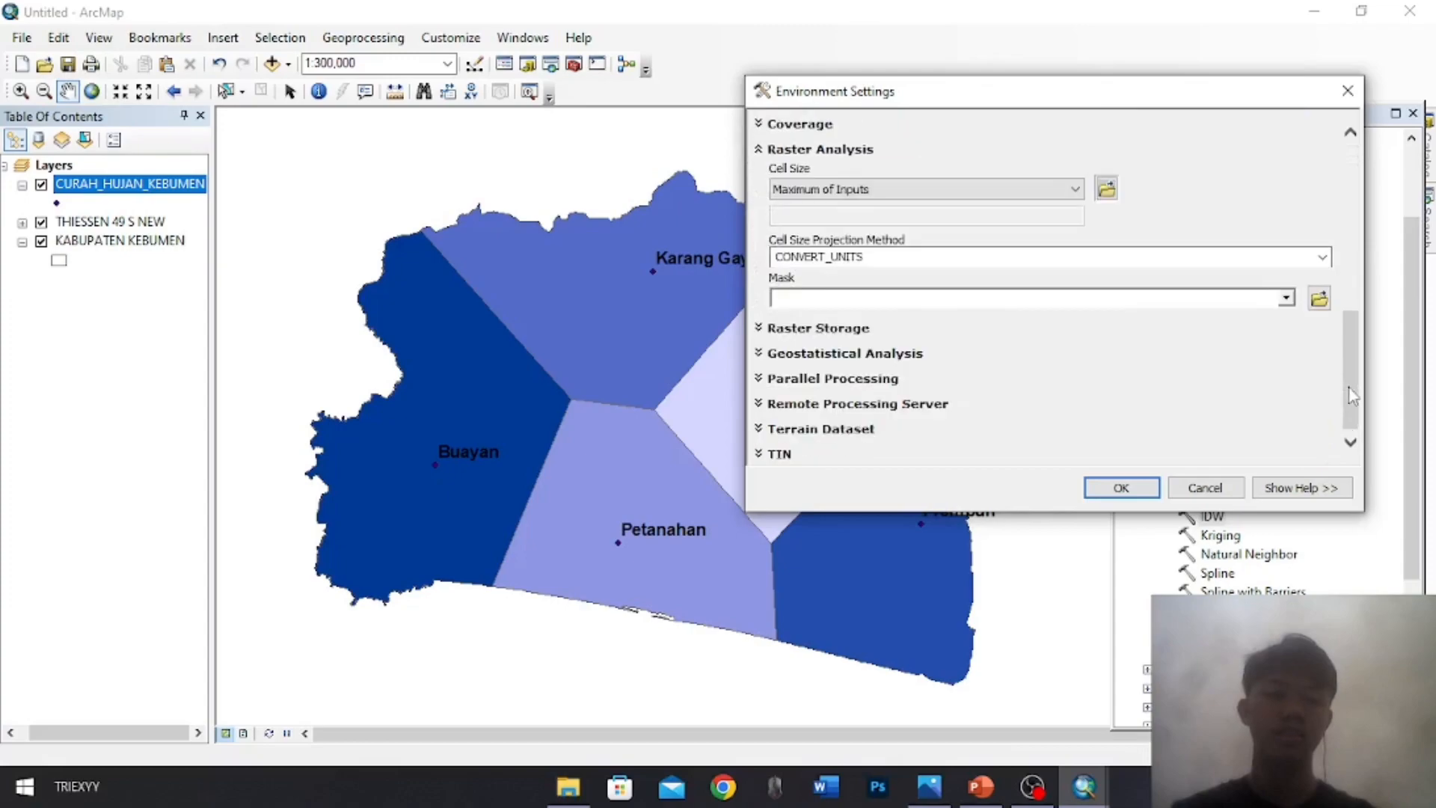
{"action": "left_click", "coordinate": [1287, 298]}
{"action": "left_click", "coordinate": [972, 361]}
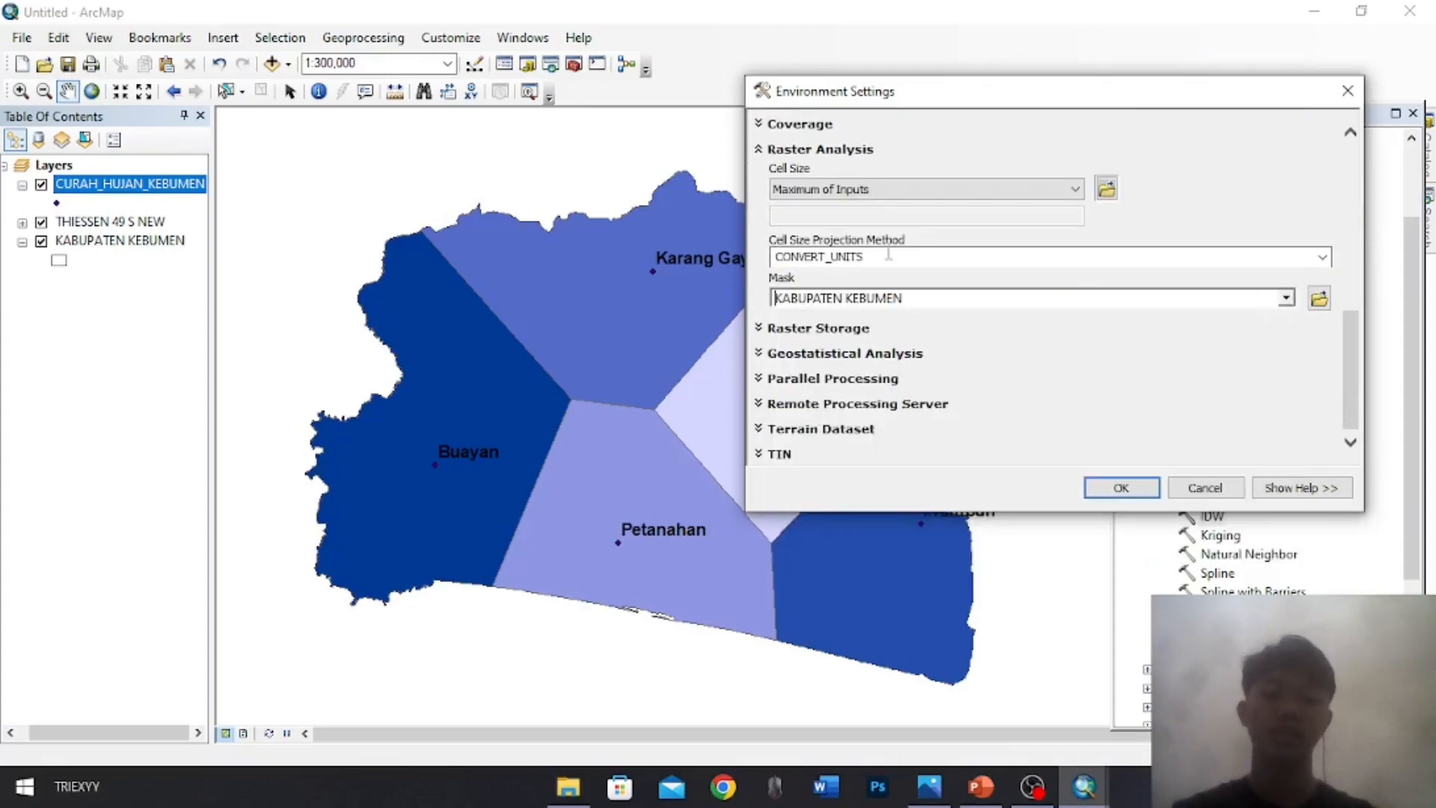
{"action": "left_click", "coordinate": [1120, 487]}
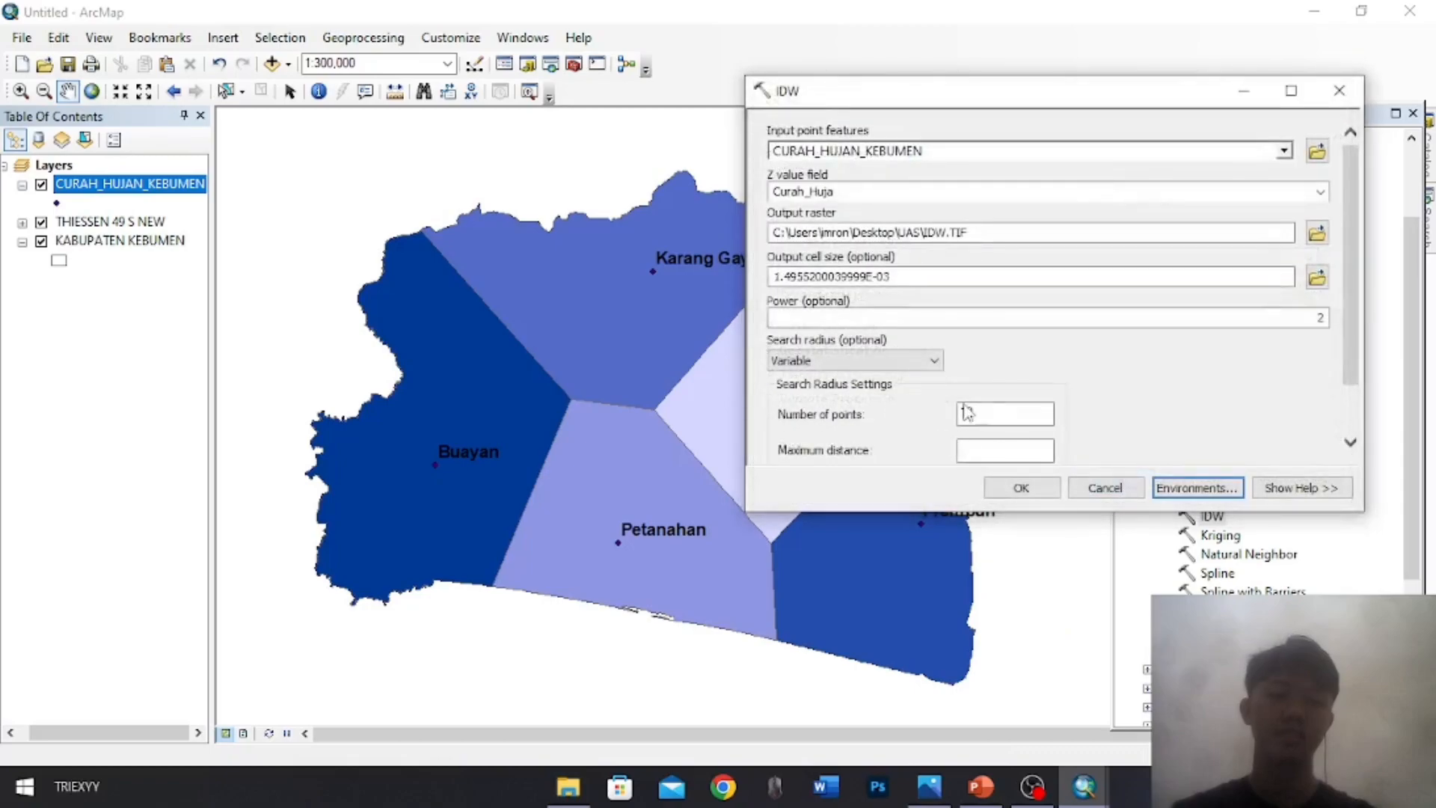
{"action": "left_click", "coordinate": [1019, 488]}
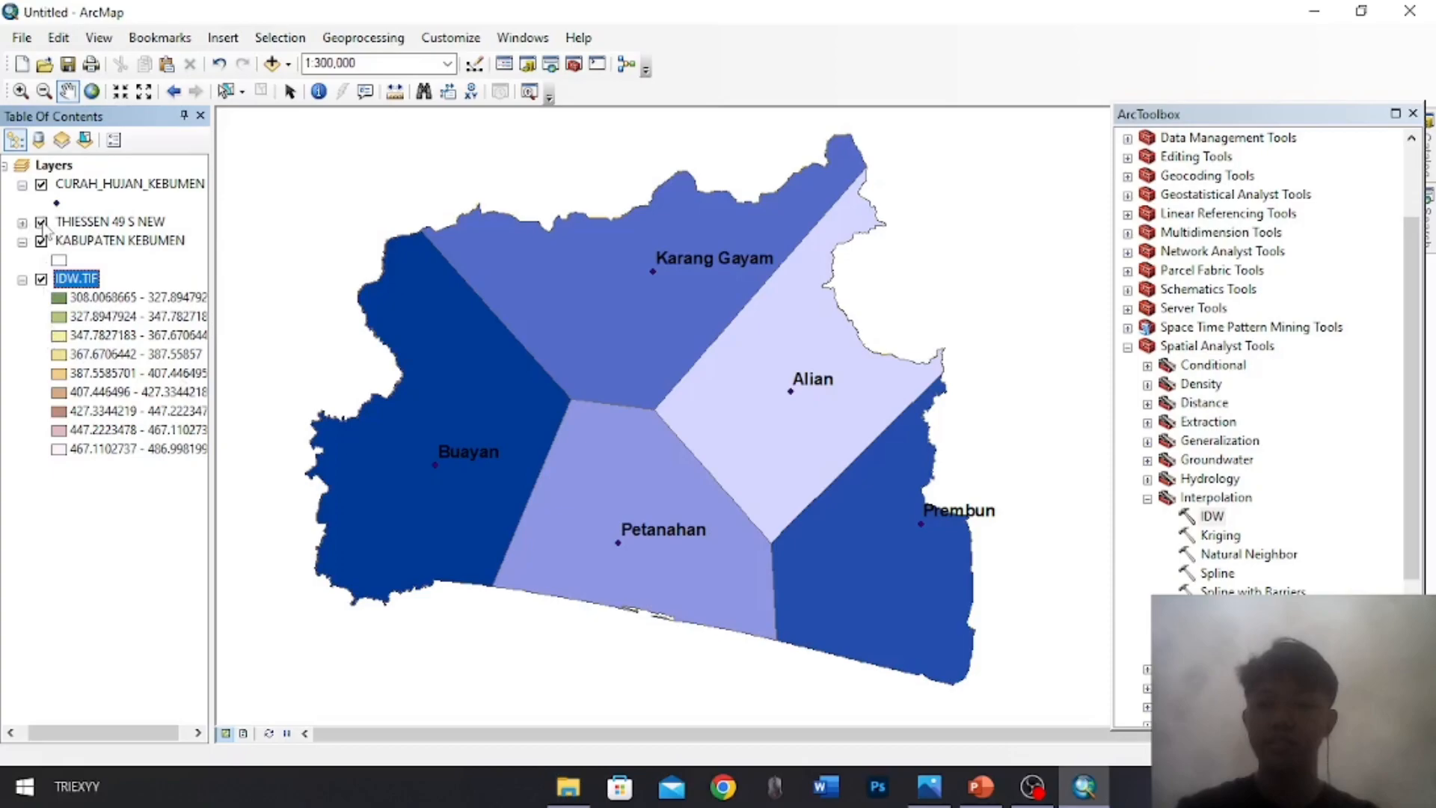
Hide the THIESSEN 49 S NEW layer and close ArcToolbox to view the IDW raster across the regency
{"action": "left_click", "coordinate": [42, 222]}
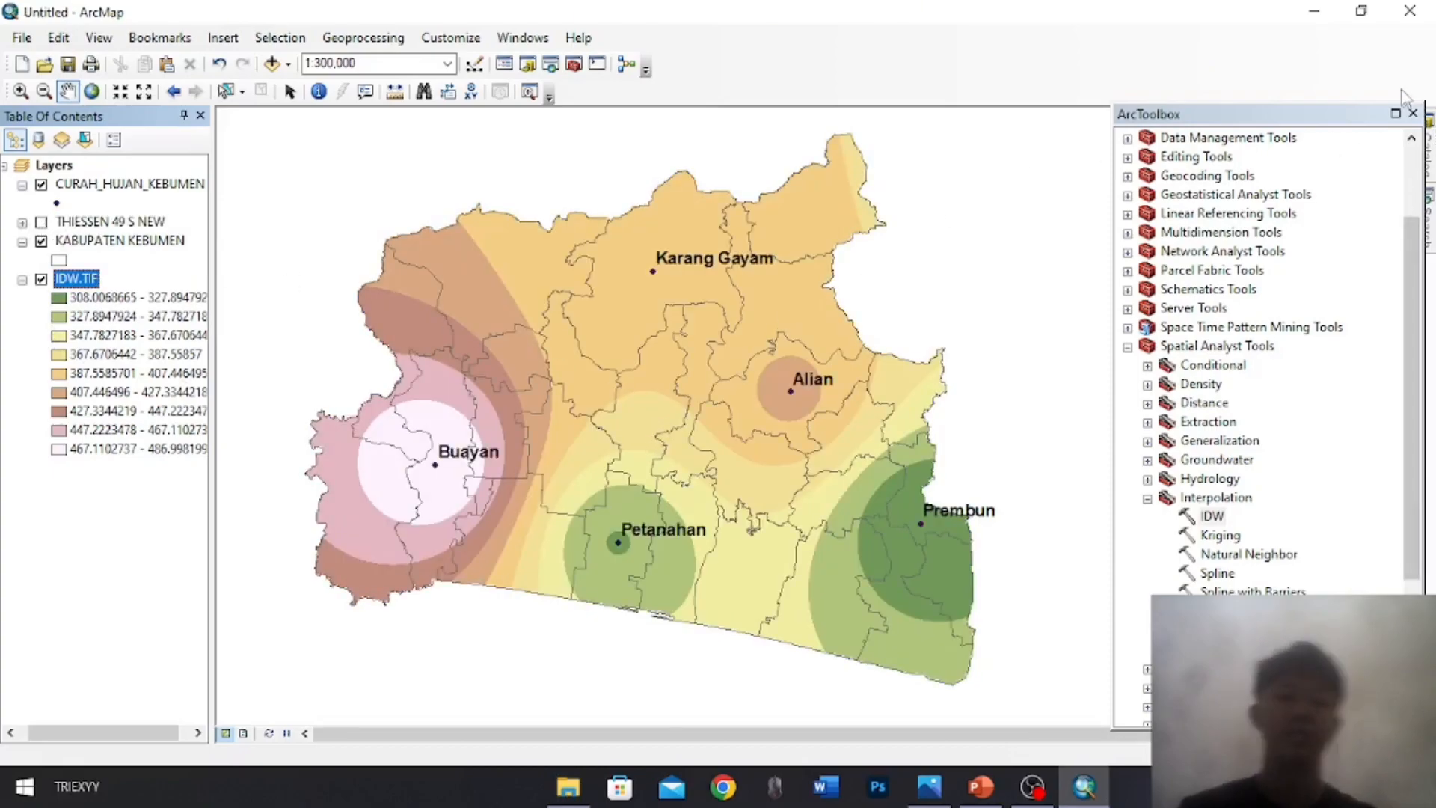
{"action": "left_click", "coordinate": [1412, 114]}
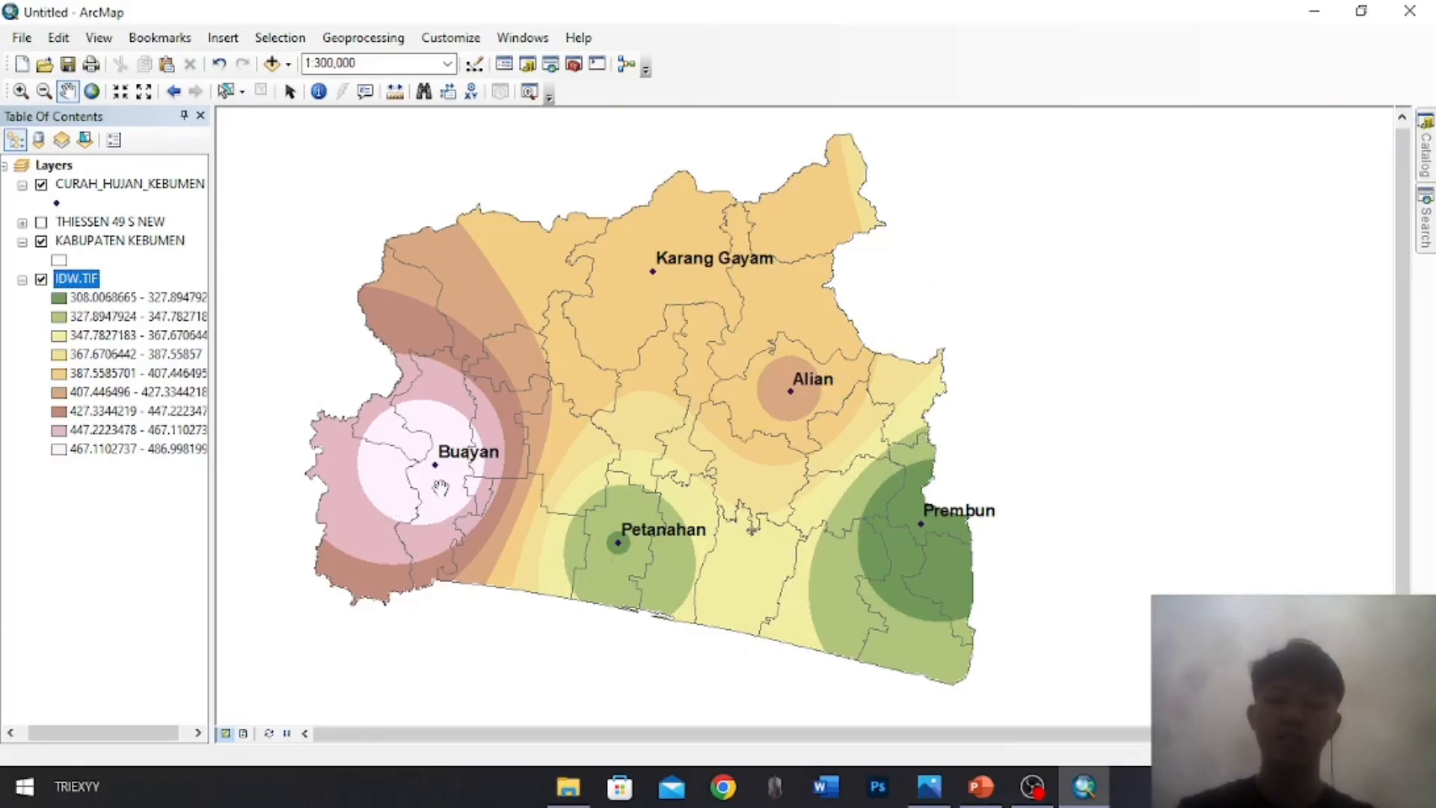
{"action": "right_click", "coordinate": [65, 286]}
{"action": "left_click", "coordinate": [88, 280]}
{"action": "left_click", "coordinate": [91, 279]}
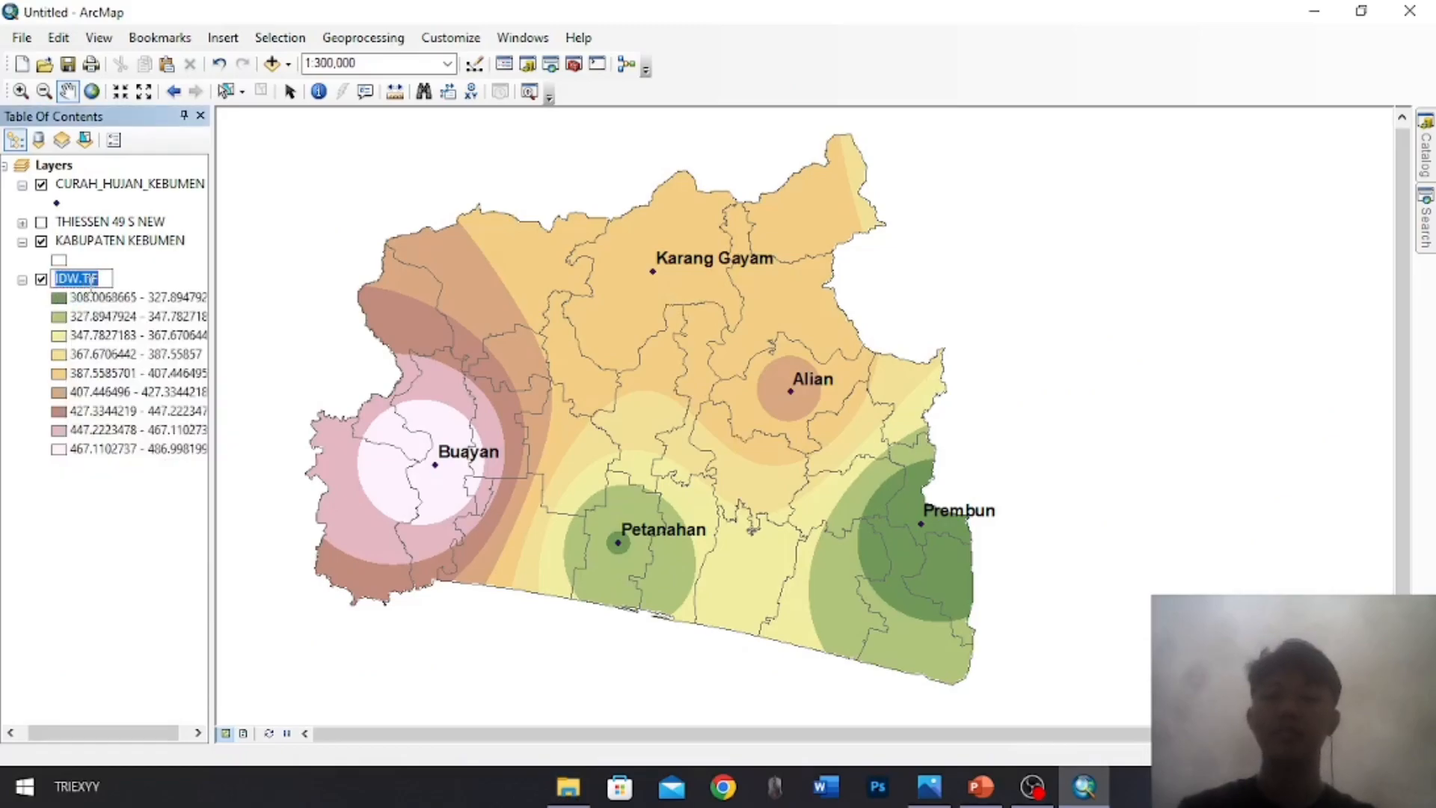
{"action": "left_click_drag", "start_coordinate": [884, 203], "coordinate": [792, 409]}
{"action": "left_click_drag", "start_coordinate": [730, 498], "coordinate": [904, 269]}
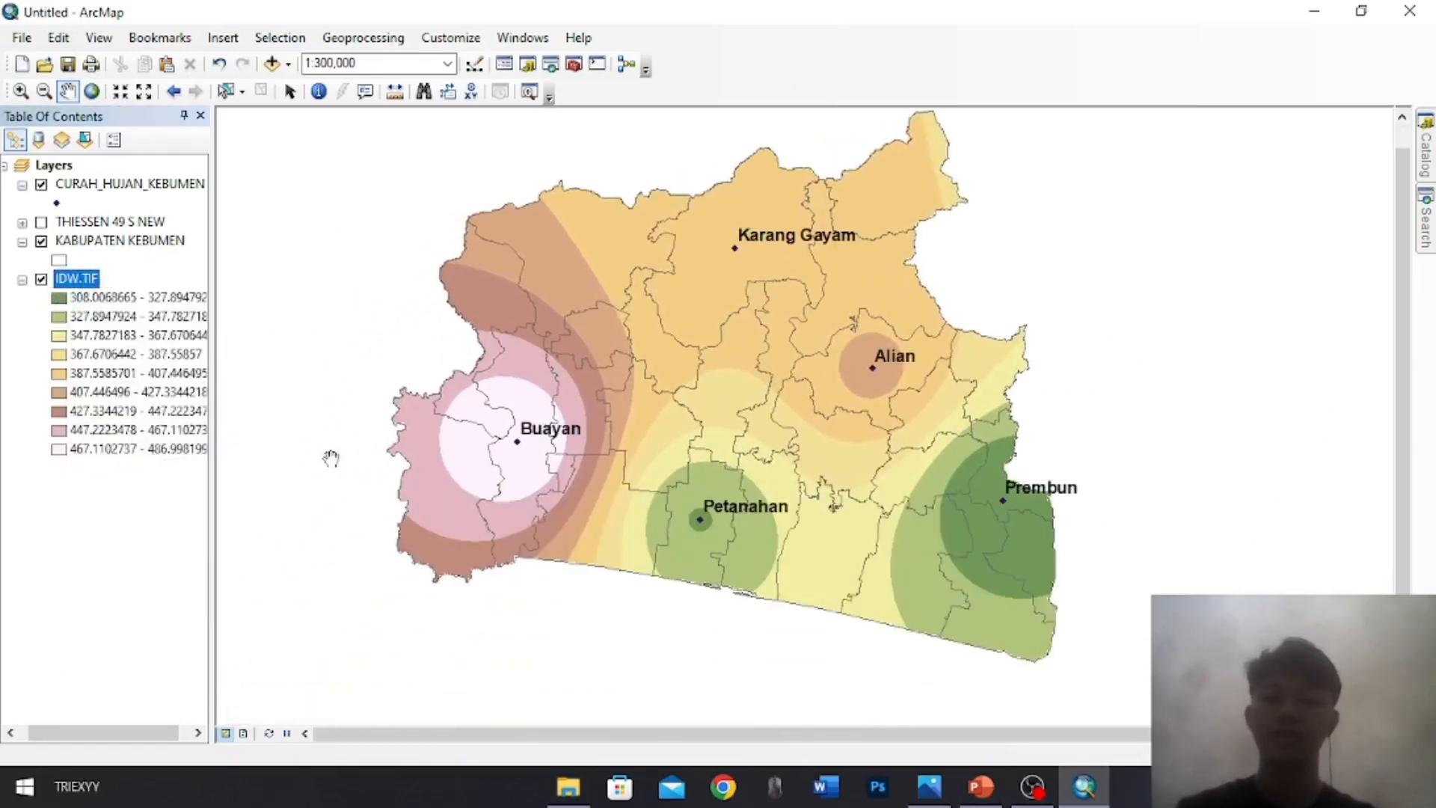
Set up the Contour (3D Analyst) tool with IDW.TIF as input, an interval of 20 and contour idw in the UAS folder as output
{"action": "left_click", "coordinate": [1425, 221]}
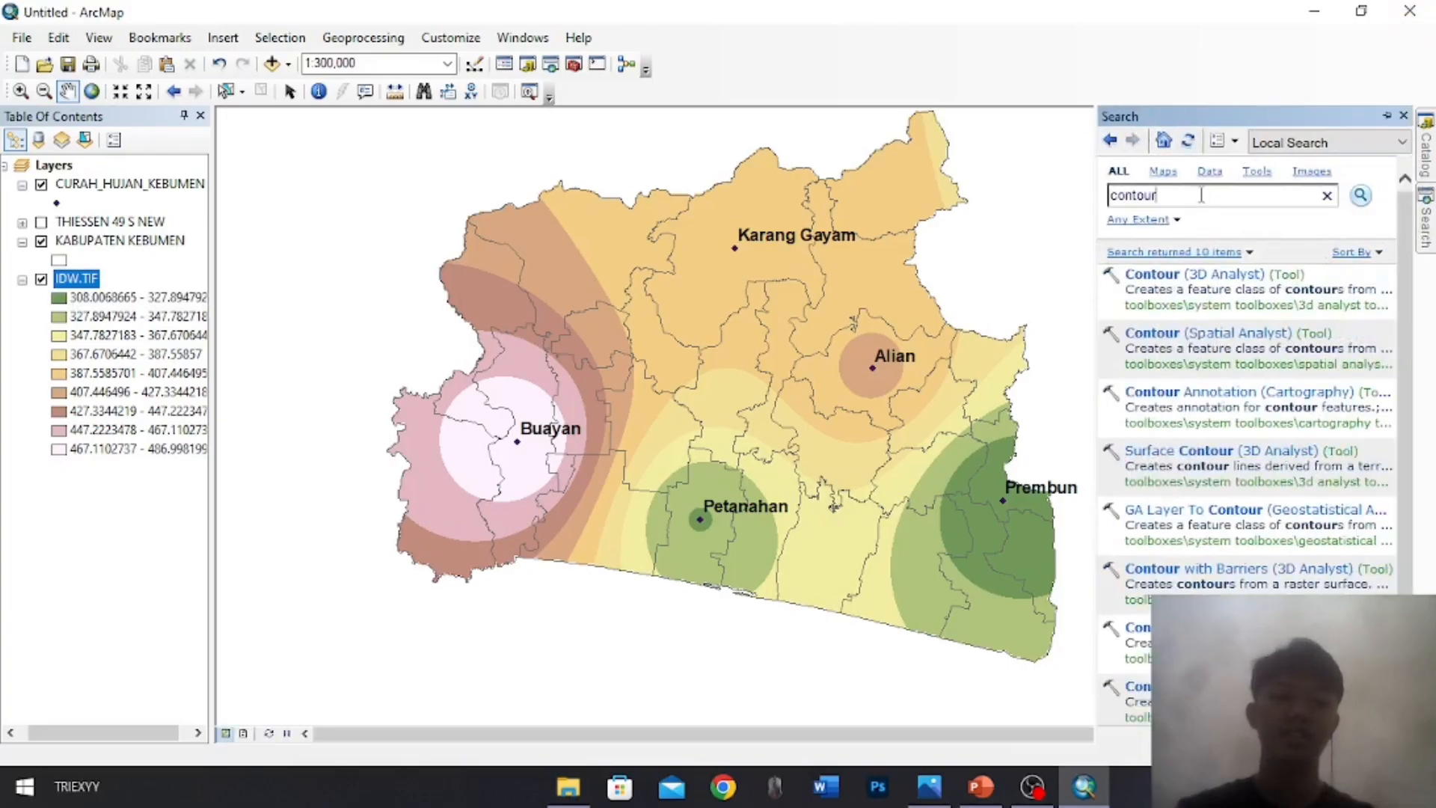
{"action": "left_click", "coordinate": [1178, 275]}
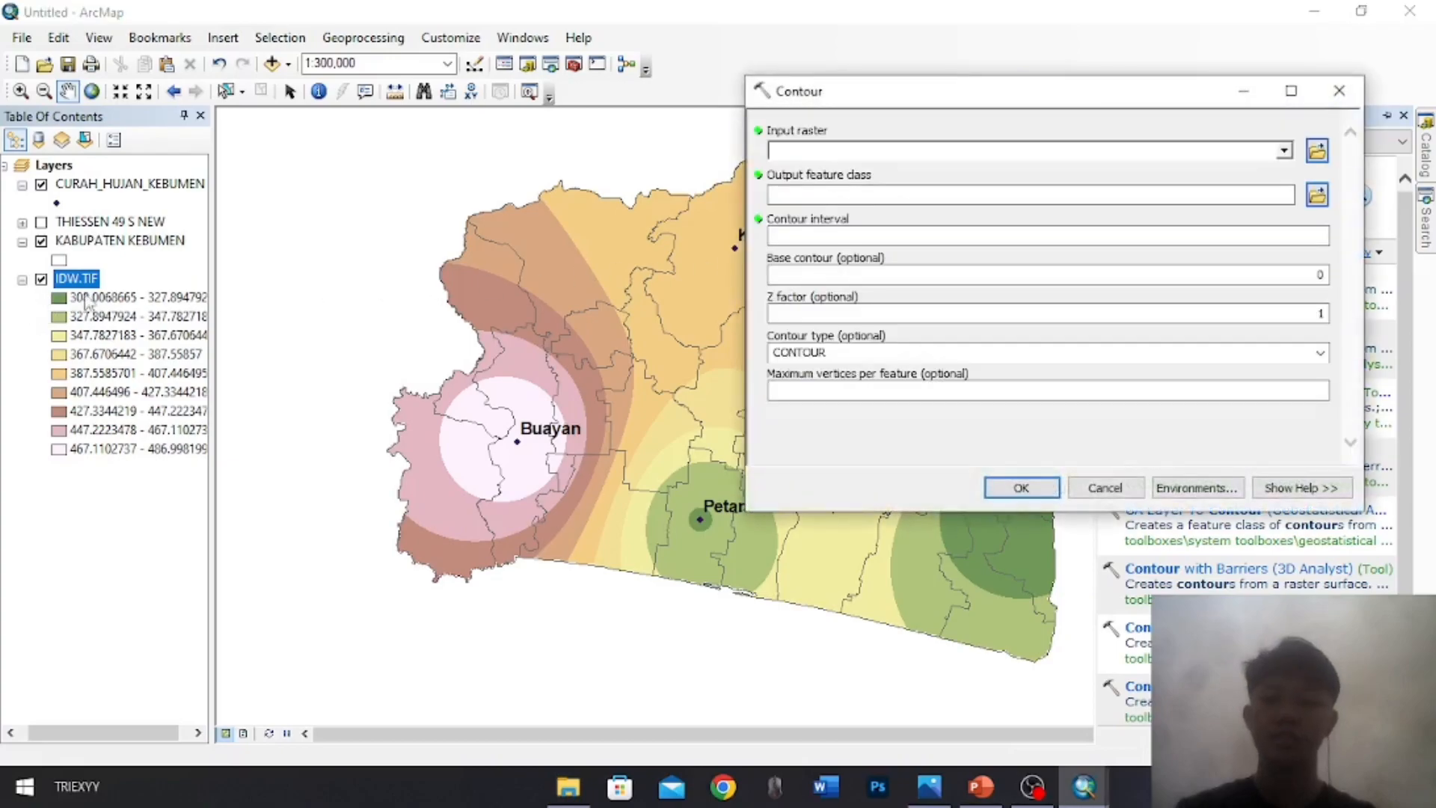
{"action": "left_click_drag", "start_coordinate": [91, 281], "coordinate": [840, 149]}
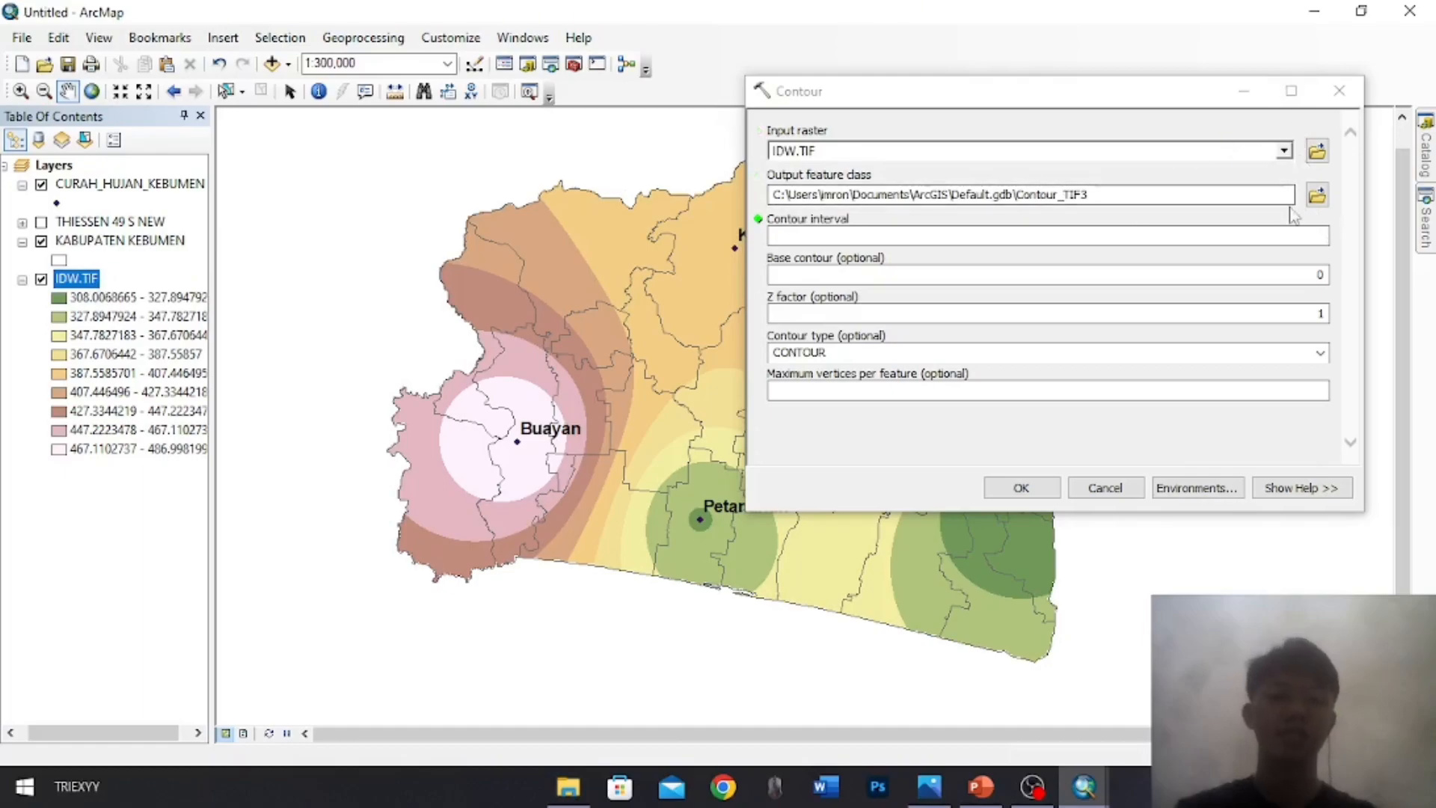
{"action": "left_click", "coordinate": [1044, 235]}
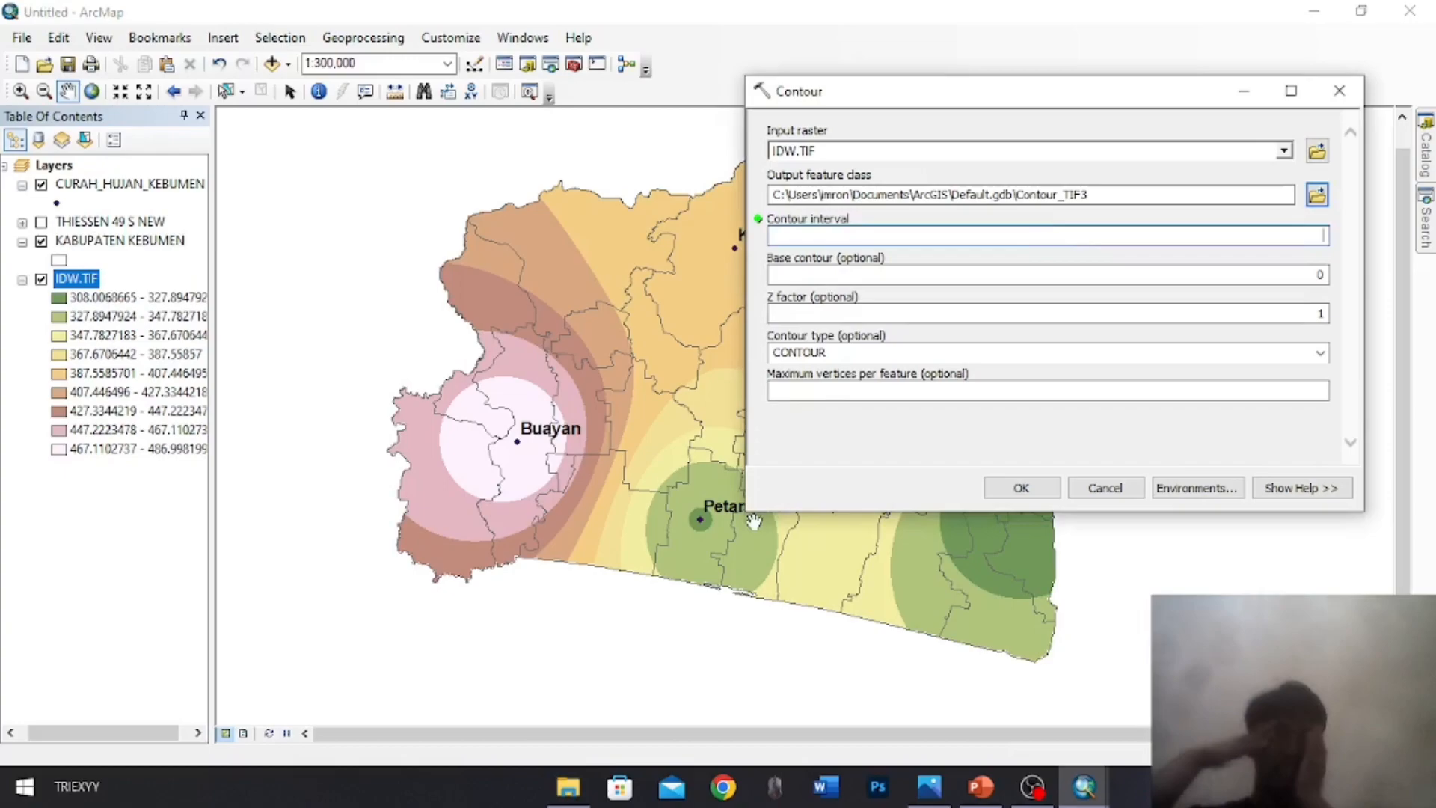
{"action": "type", "text": "20"}
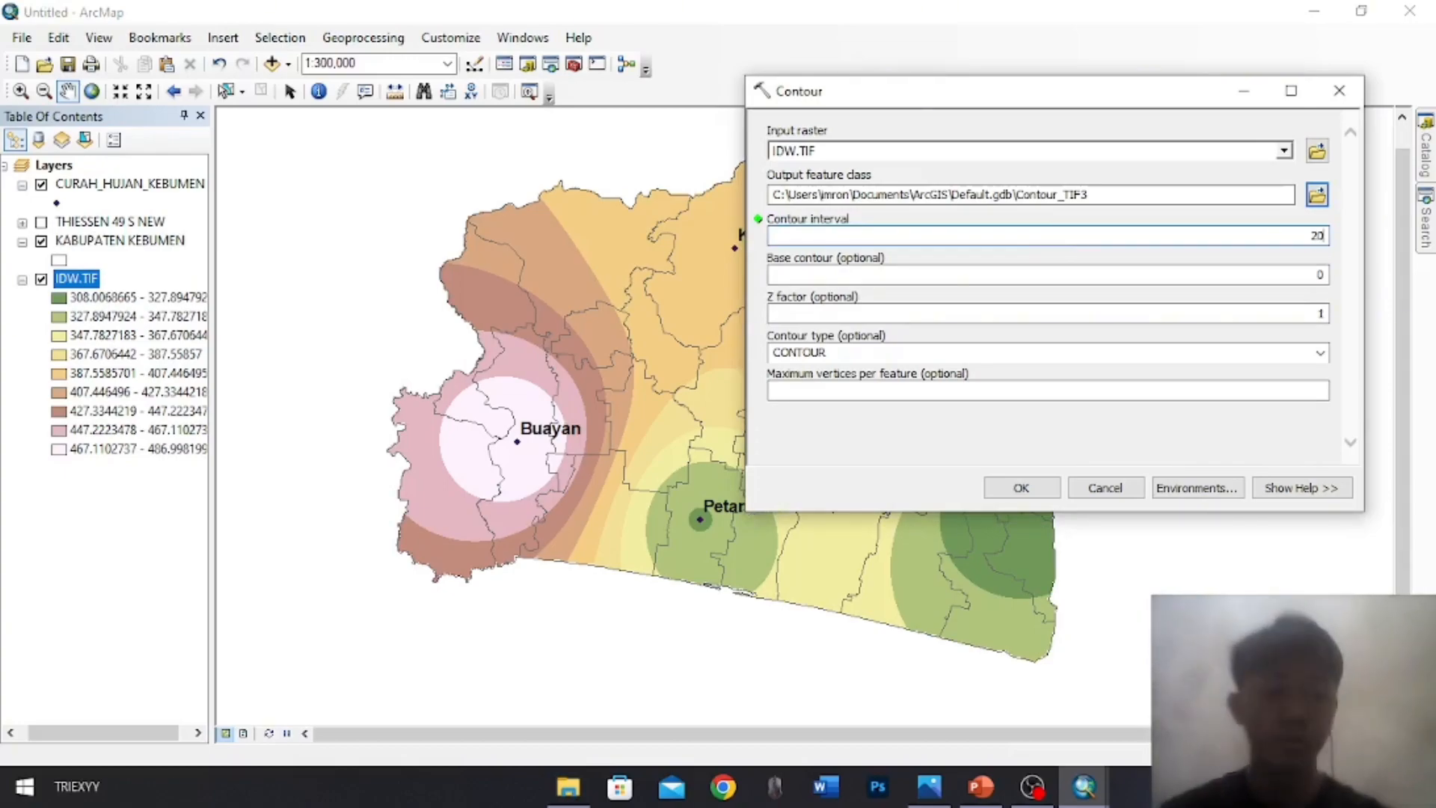
{"action": "left_click", "coordinate": [1314, 195]}
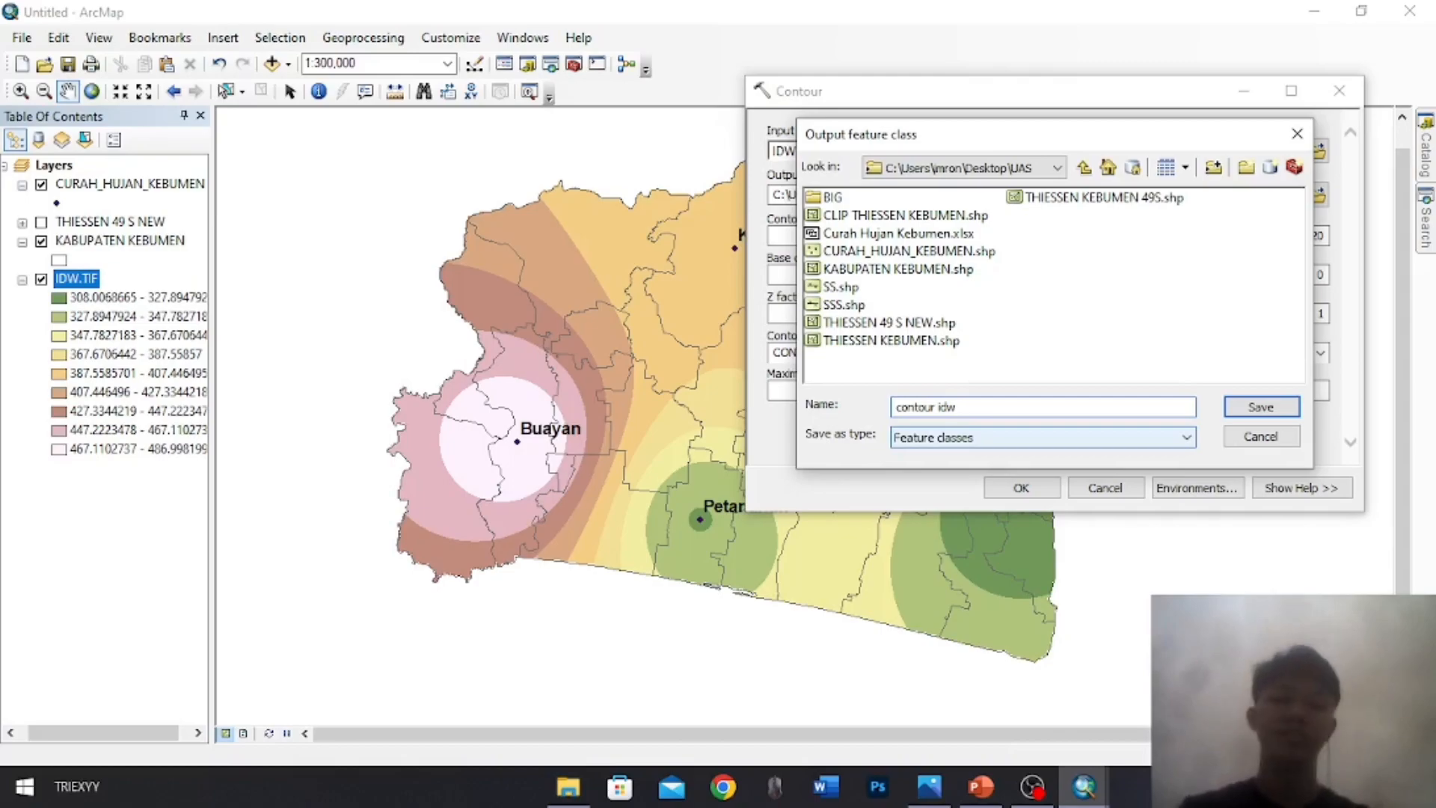
{"action": "key", "text": "Return"}
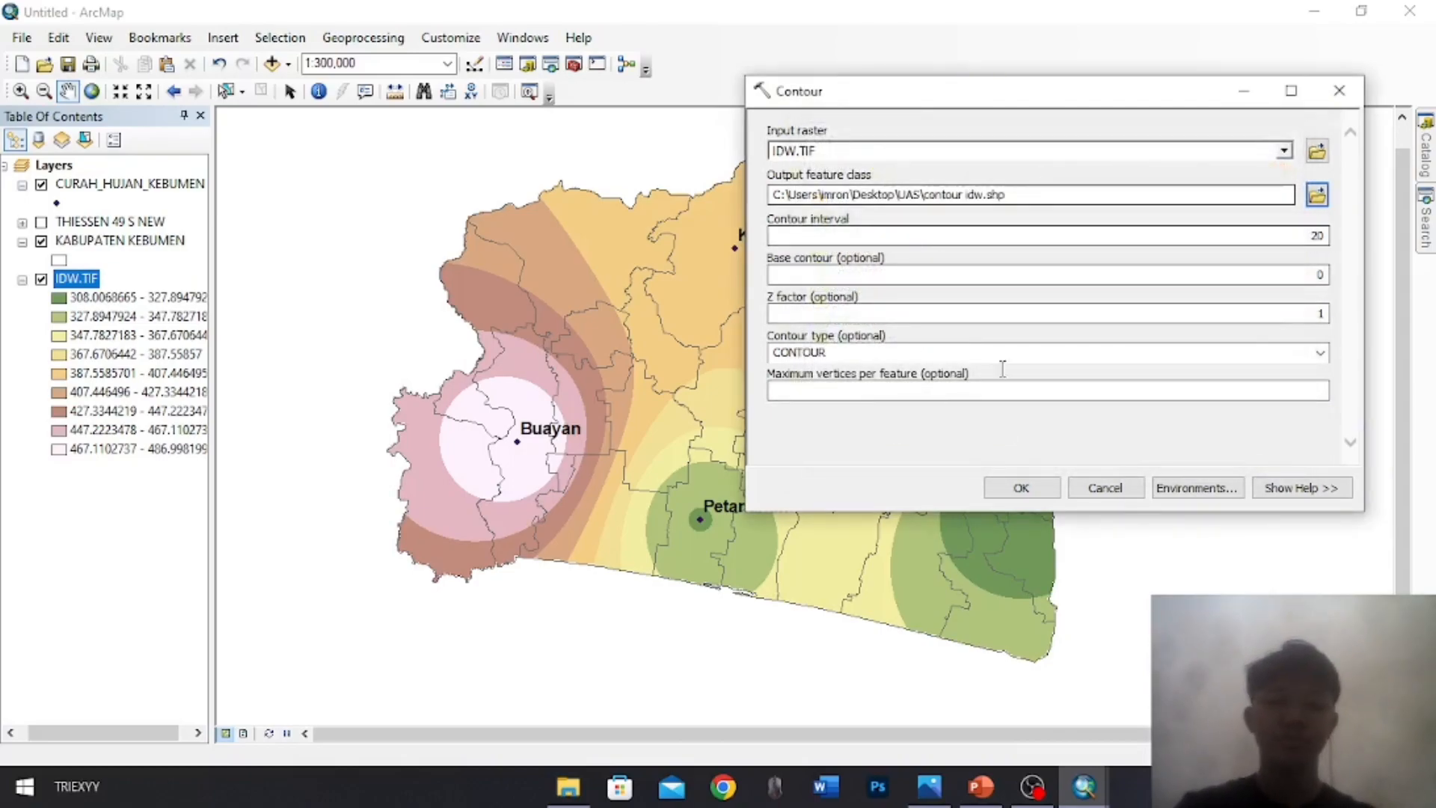
Set the contour environment's processing extent to the same as layer KABUPATEN KEBUMEN
{"action": "left_click", "coordinate": [1194, 490]}
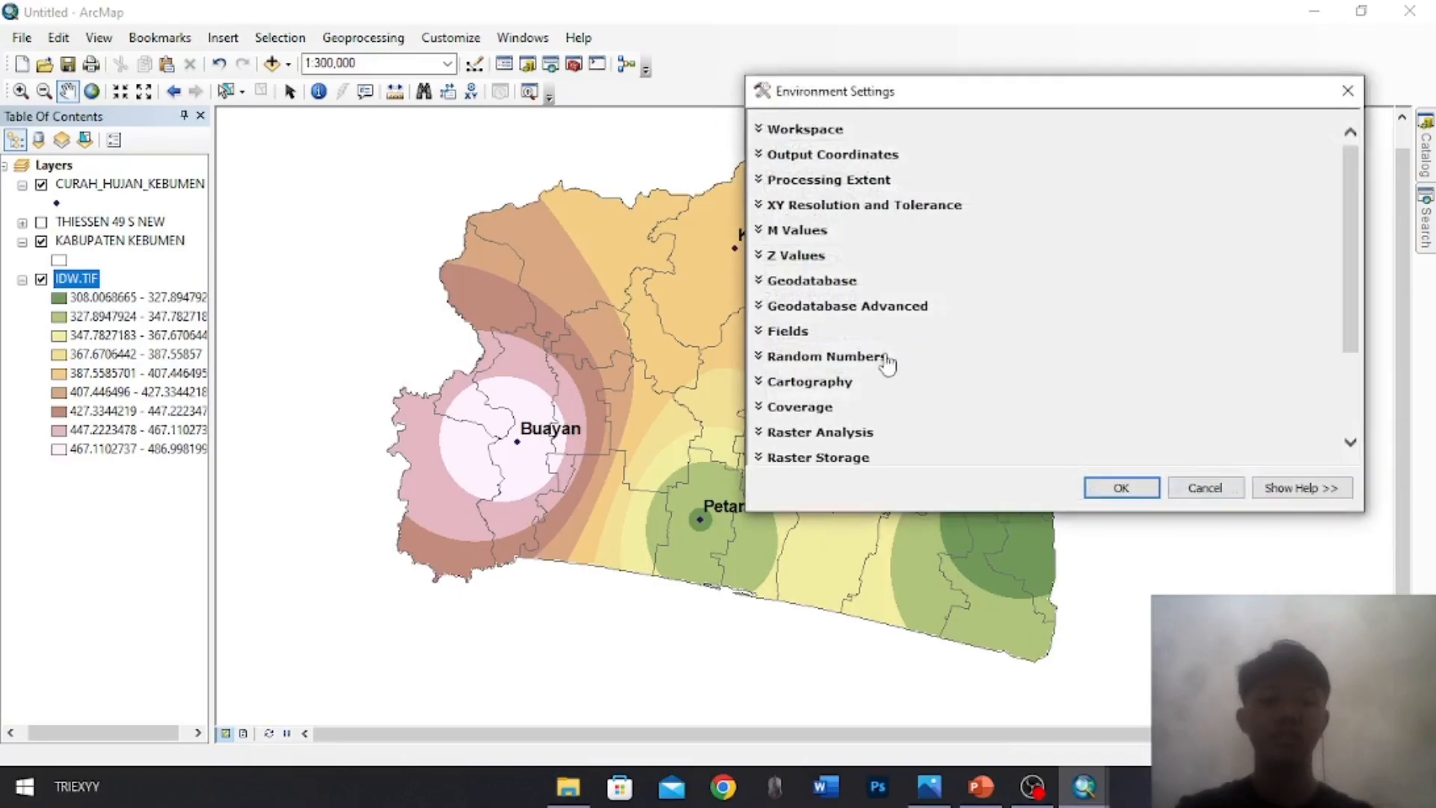
{"action": "left_click", "coordinate": [770, 181]}
{"action": "left_click", "coordinate": [855, 223]}
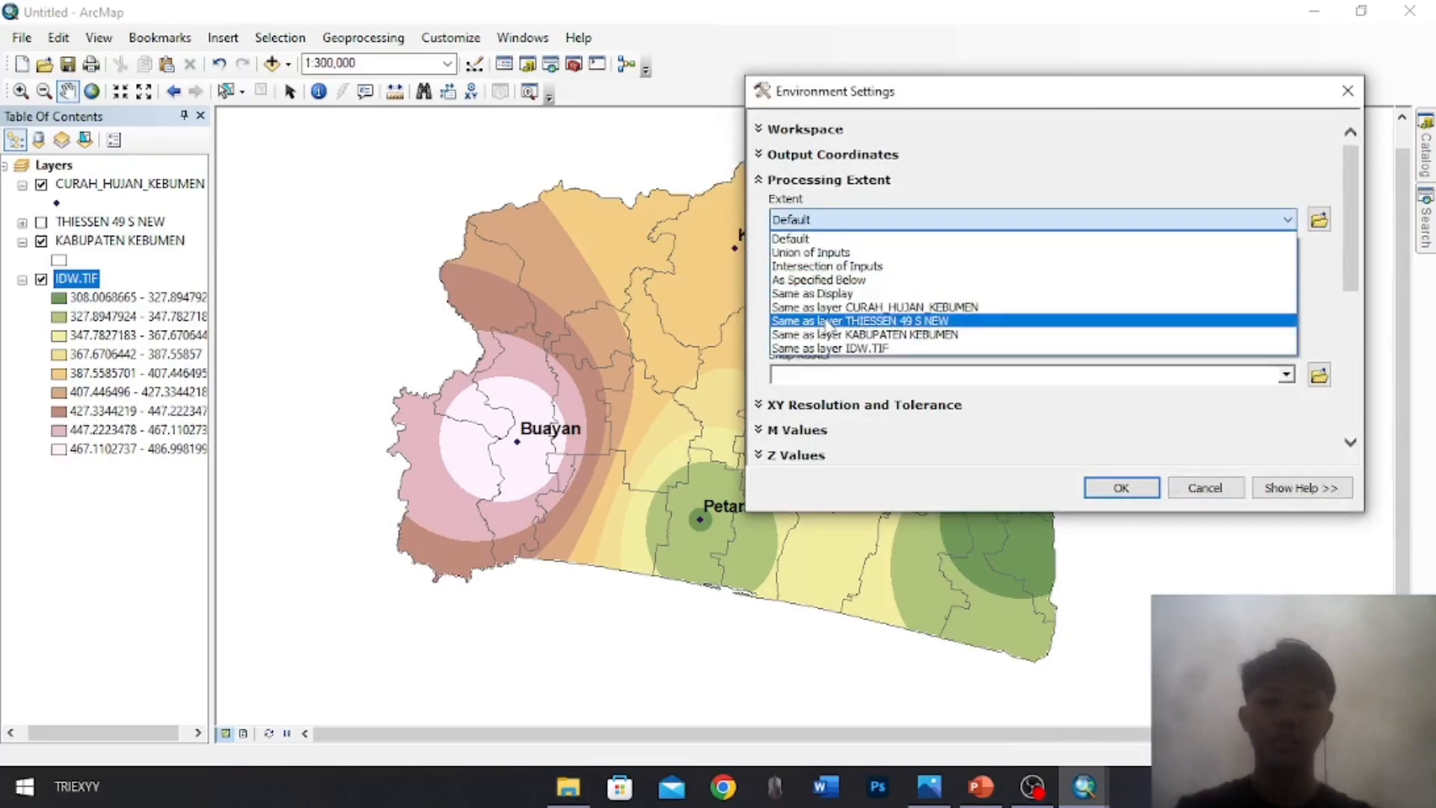
{"action": "left_click", "coordinate": [834, 338]}
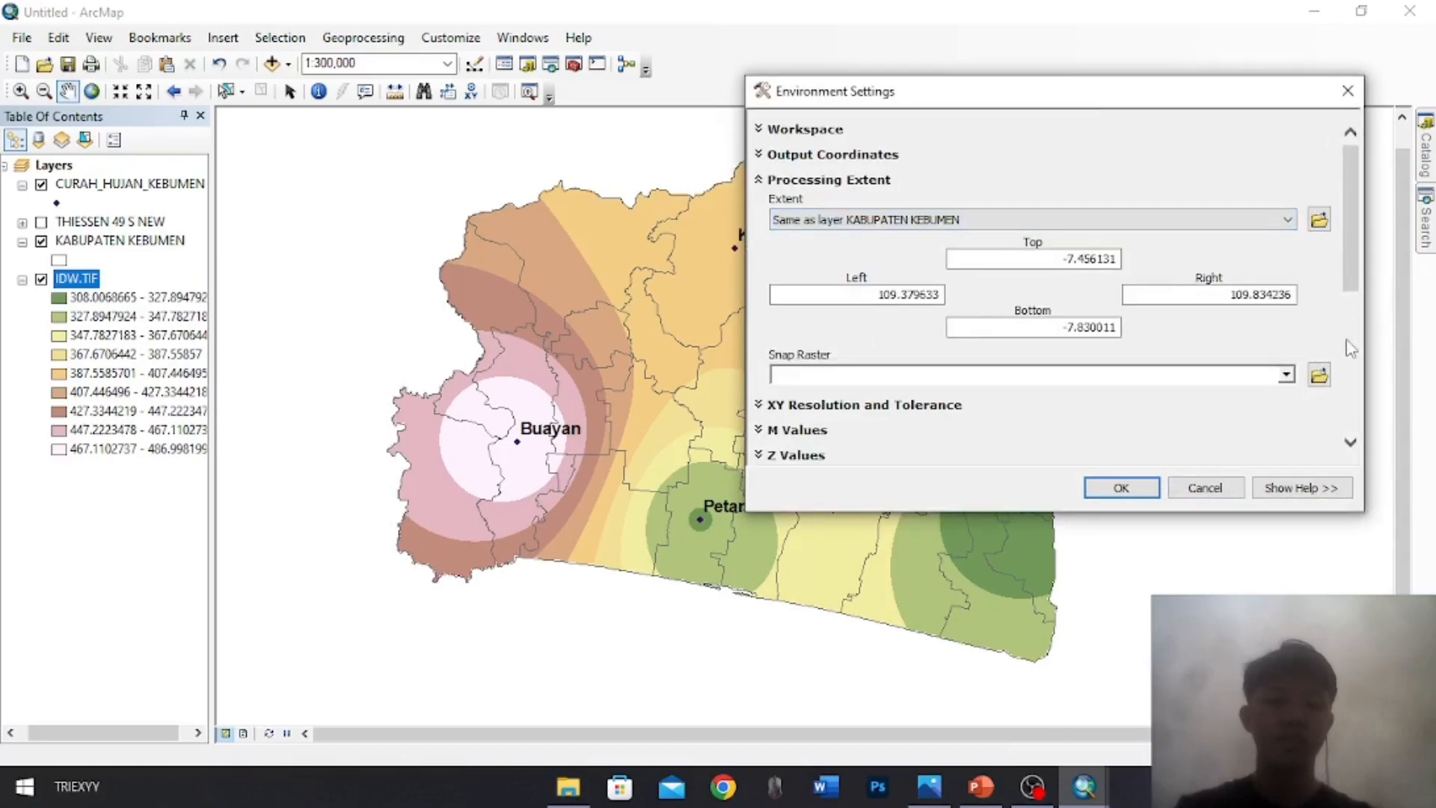
Set the contour tool's raster analysis mask to KABUPATEN KEBUMEN and generate the contours
{"action": "scroll", "coordinate": [1347, 351], "scroll_direction": "down", "scroll_amount": 5}
{"action": "left_click", "coordinate": [815, 322]}
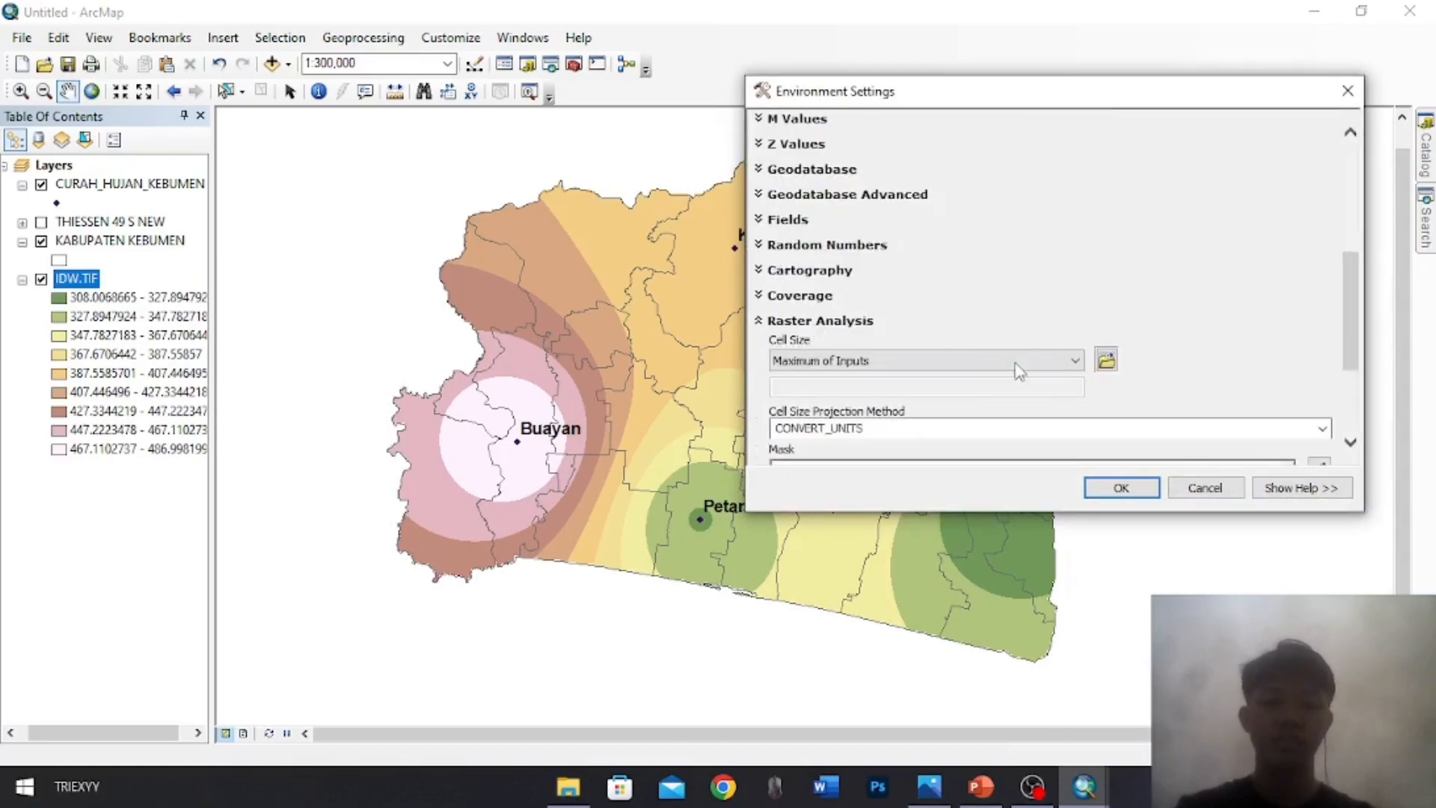
{"action": "scroll", "coordinate": [1356, 434], "scroll_direction": "down", "scroll_amount": 3}
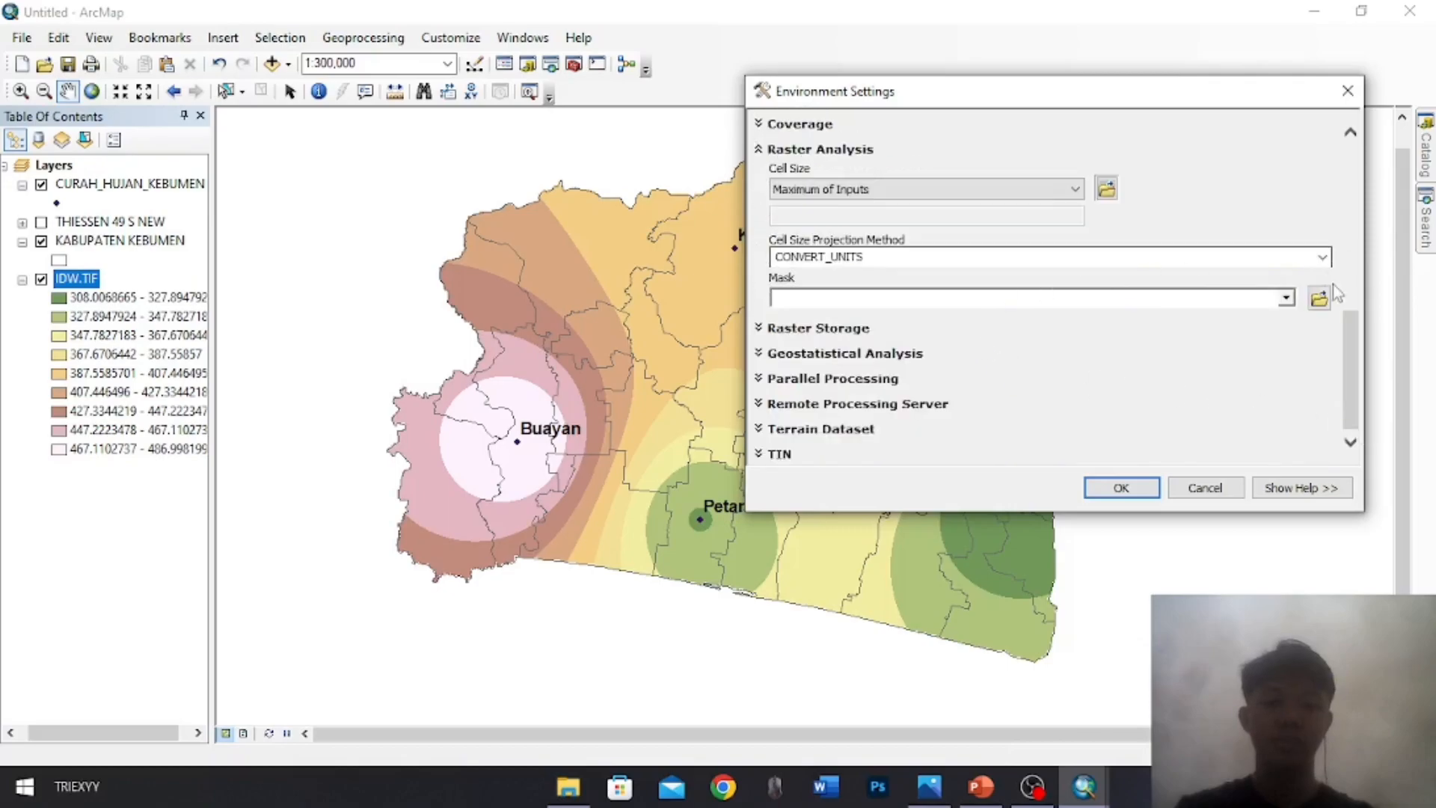
{"action": "left_click", "coordinate": [1286, 299]}
{"action": "left_click", "coordinate": [941, 356]}
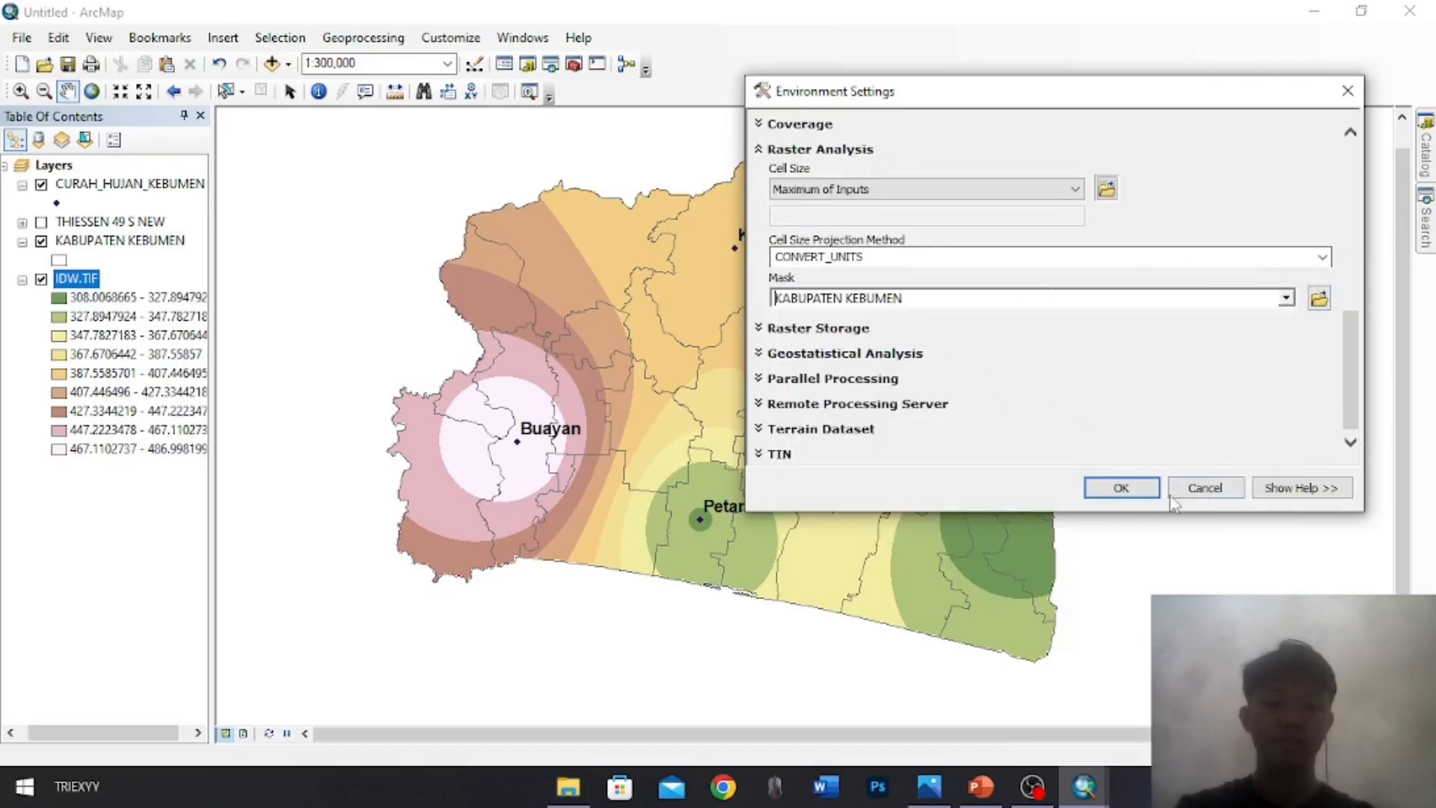
{"action": "left_click", "coordinate": [1139, 495]}
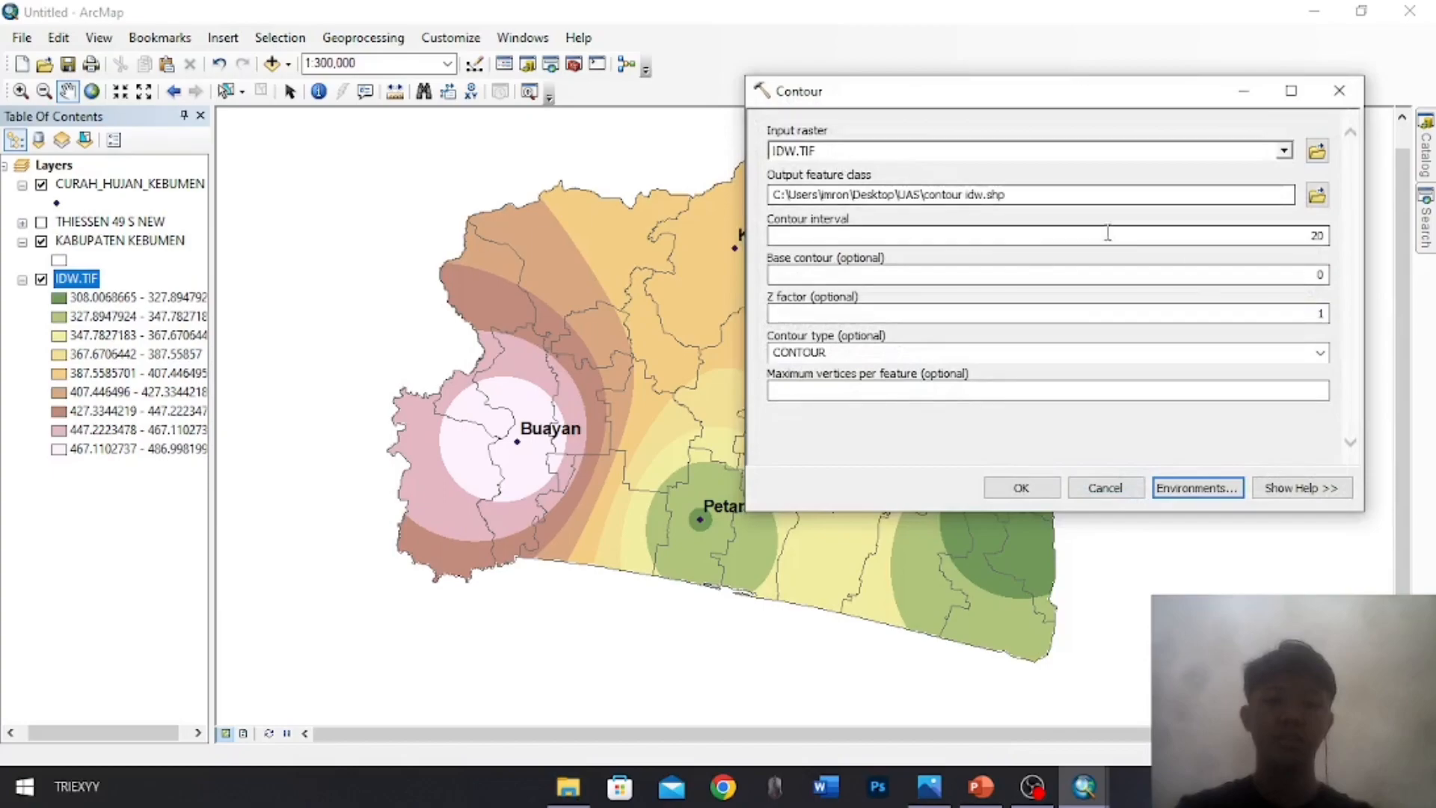
{"action": "left_click", "coordinate": [1019, 487]}
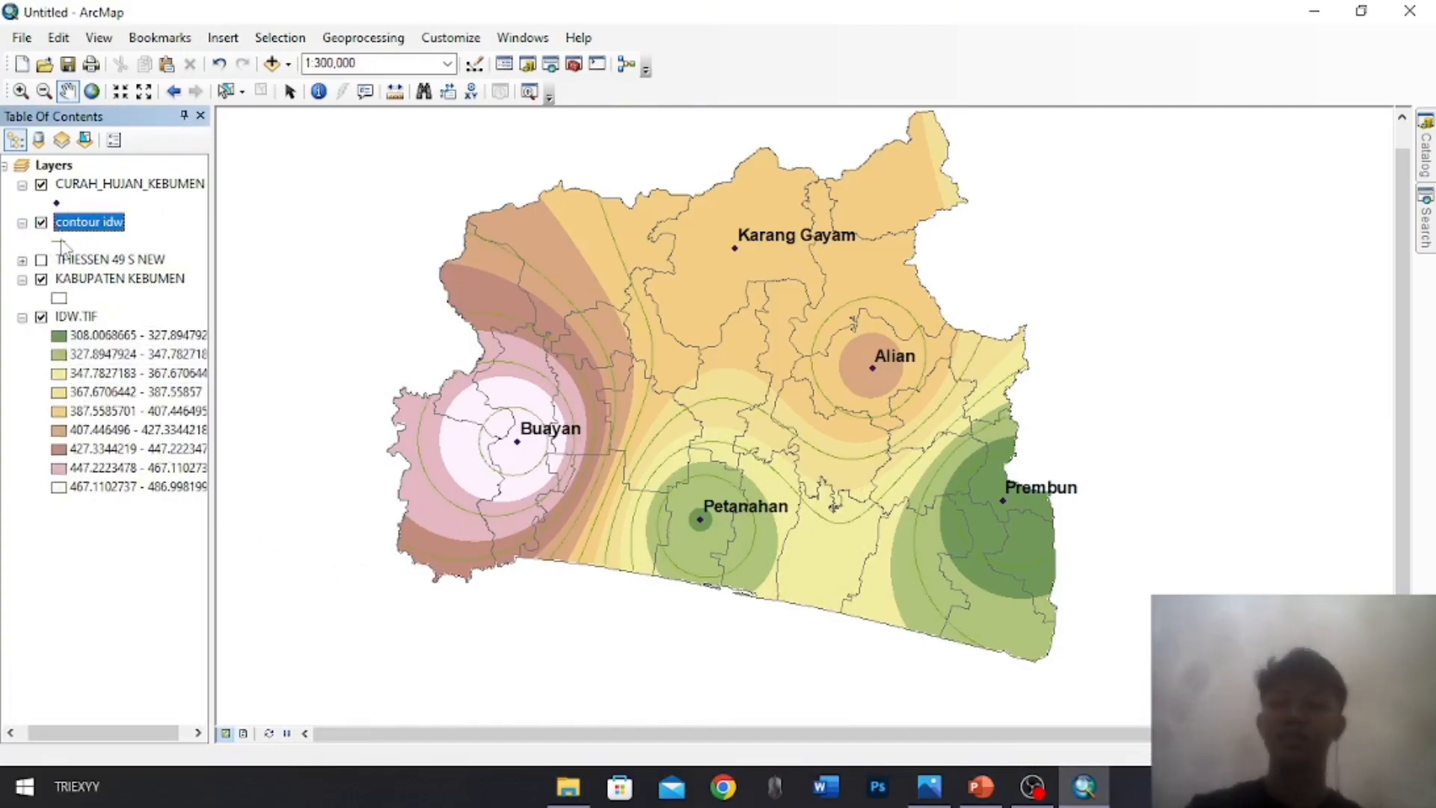
Change the line colour of the contour idw layer to red
{"action": "left_click", "coordinate": [62, 241]}
{"action": "left_click", "coordinate": [899, 309]}
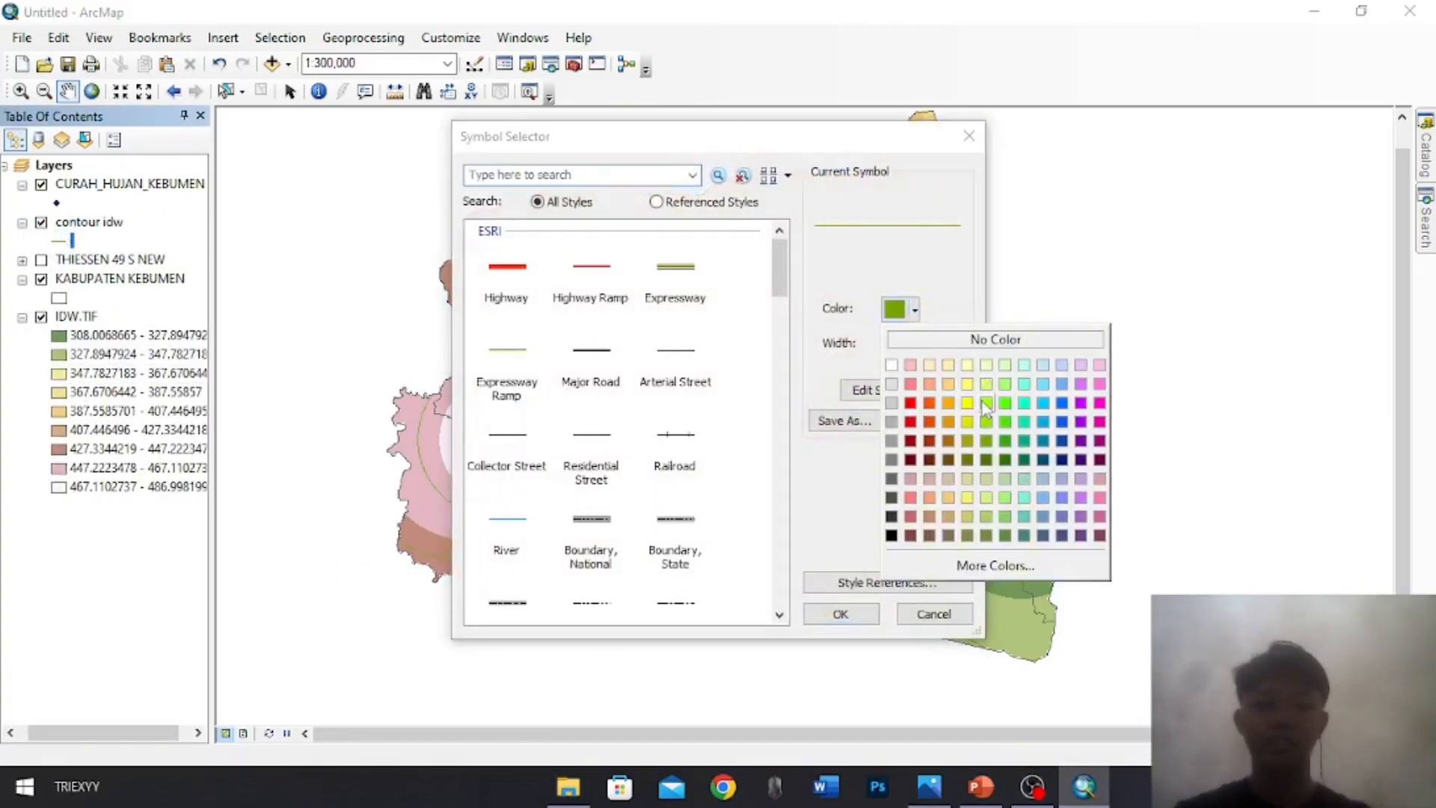
{"action": "left_click", "coordinate": [909, 404]}
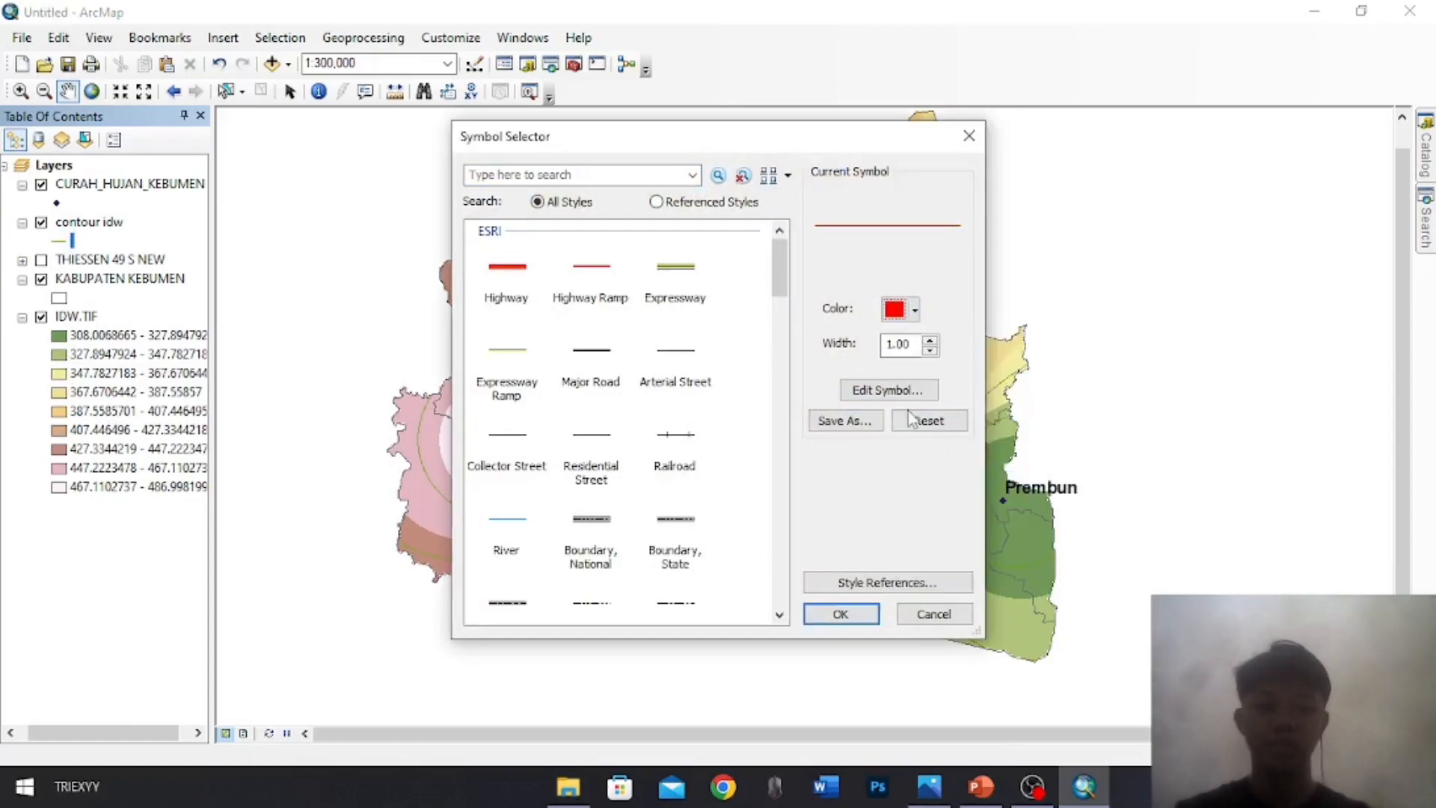
{"action": "left_click", "coordinate": [840, 614]}
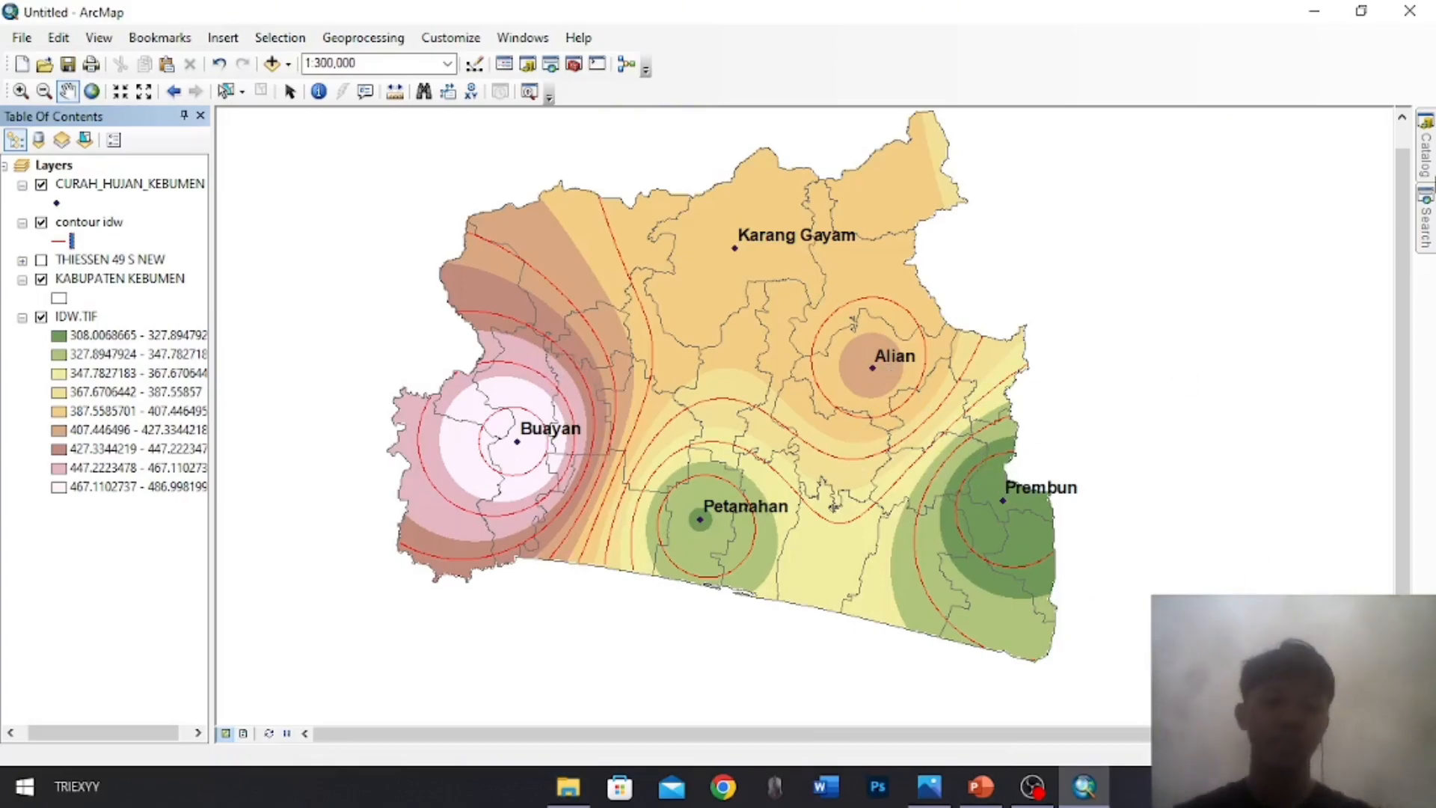
Hide the IDW.TIF and contour idw layers, leaving the stations and regency boundaries, and close the tool search
{"action": "left_click", "coordinate": [91, 223]}
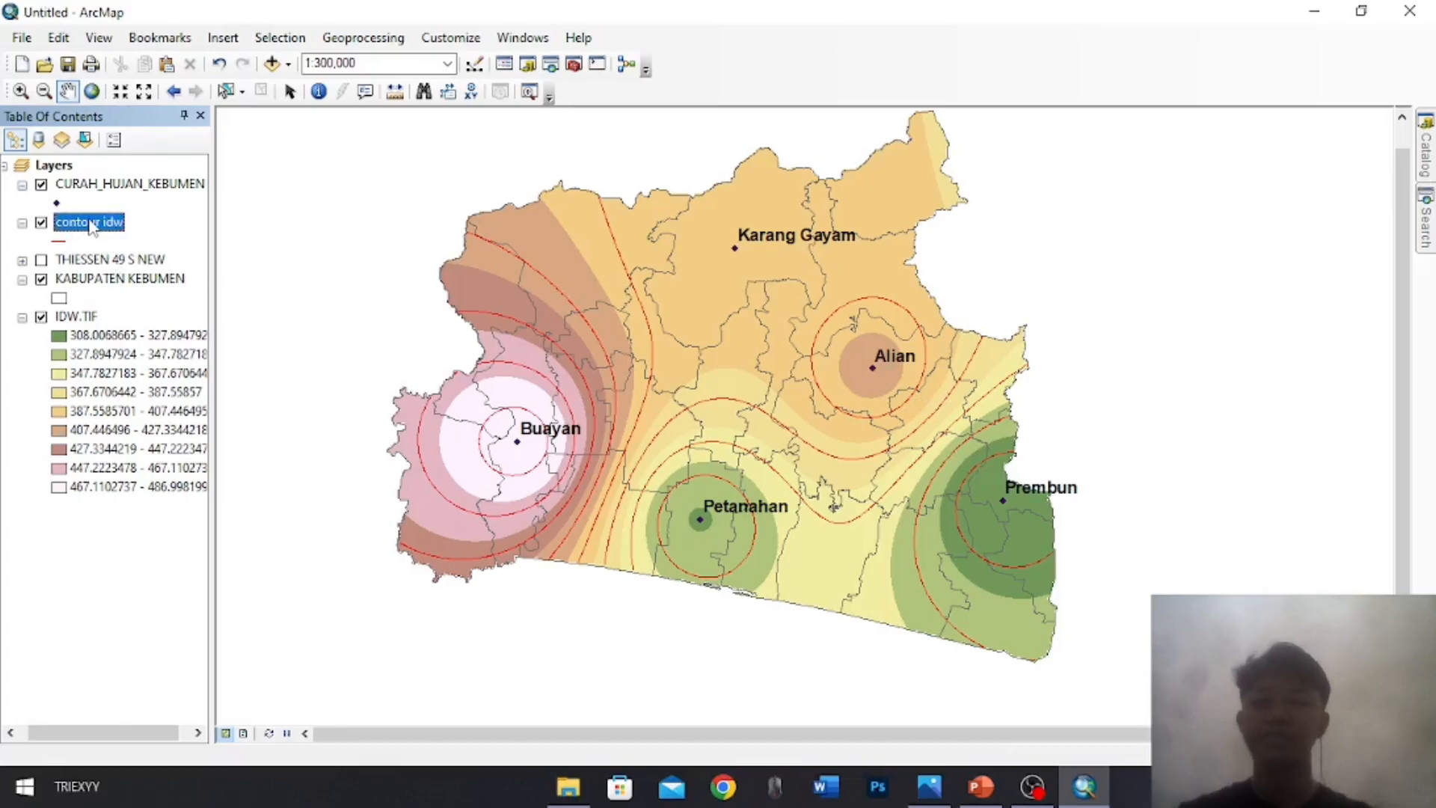
{"action": "left_click", "coordinate": [1427, 195]}
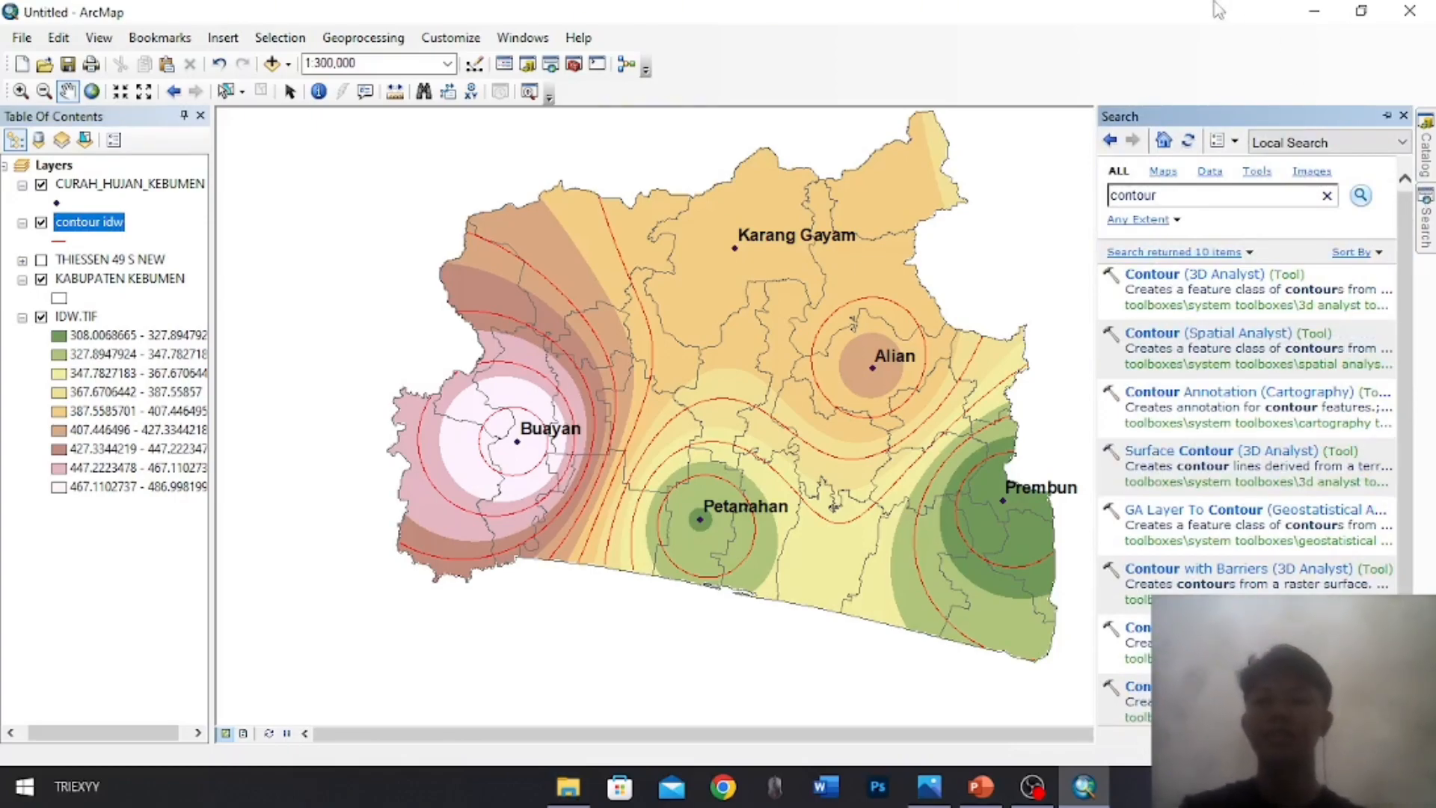
{"action": "left_click", "coordinate": [41, 317]}
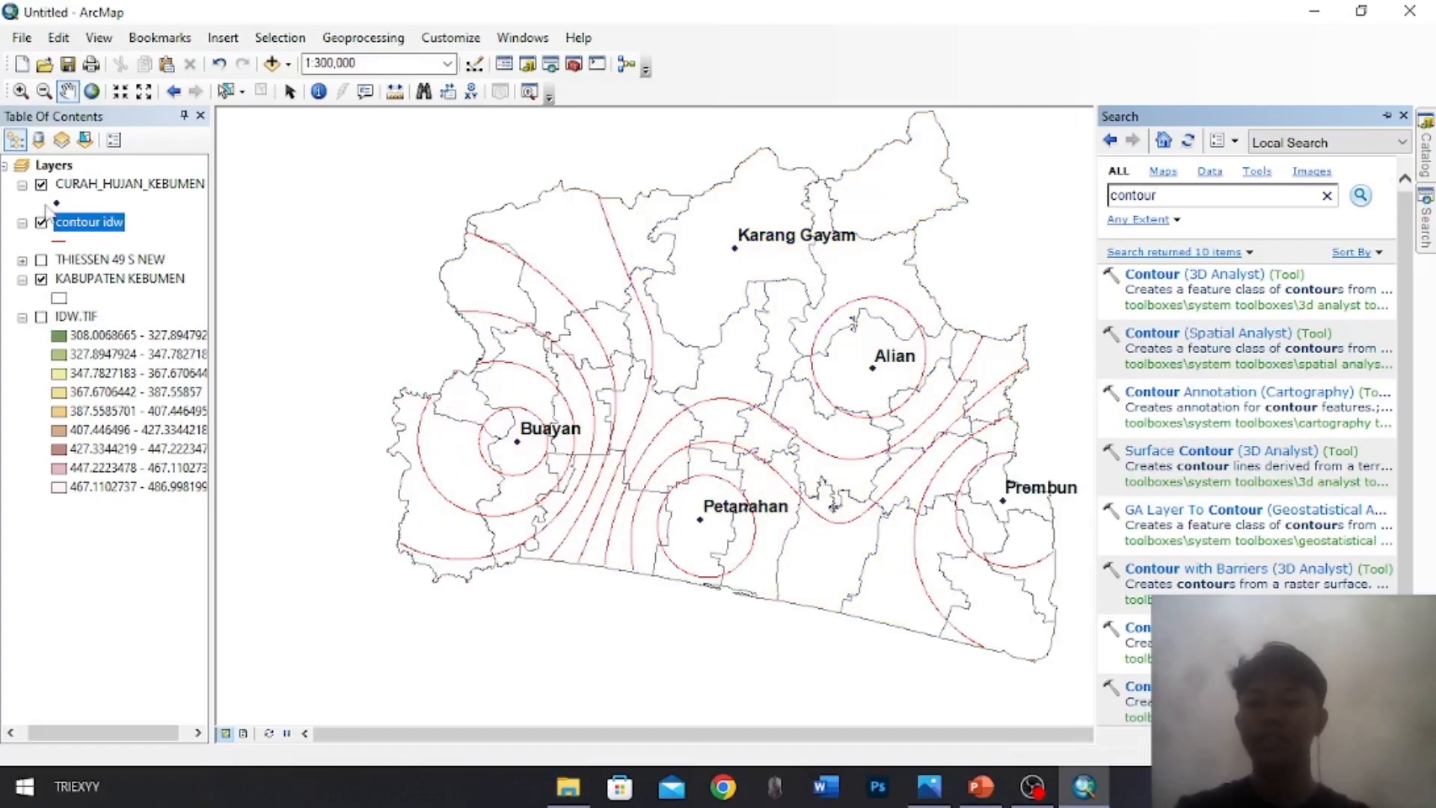
{"action": "left_click", "coordinate": [41, 223]}
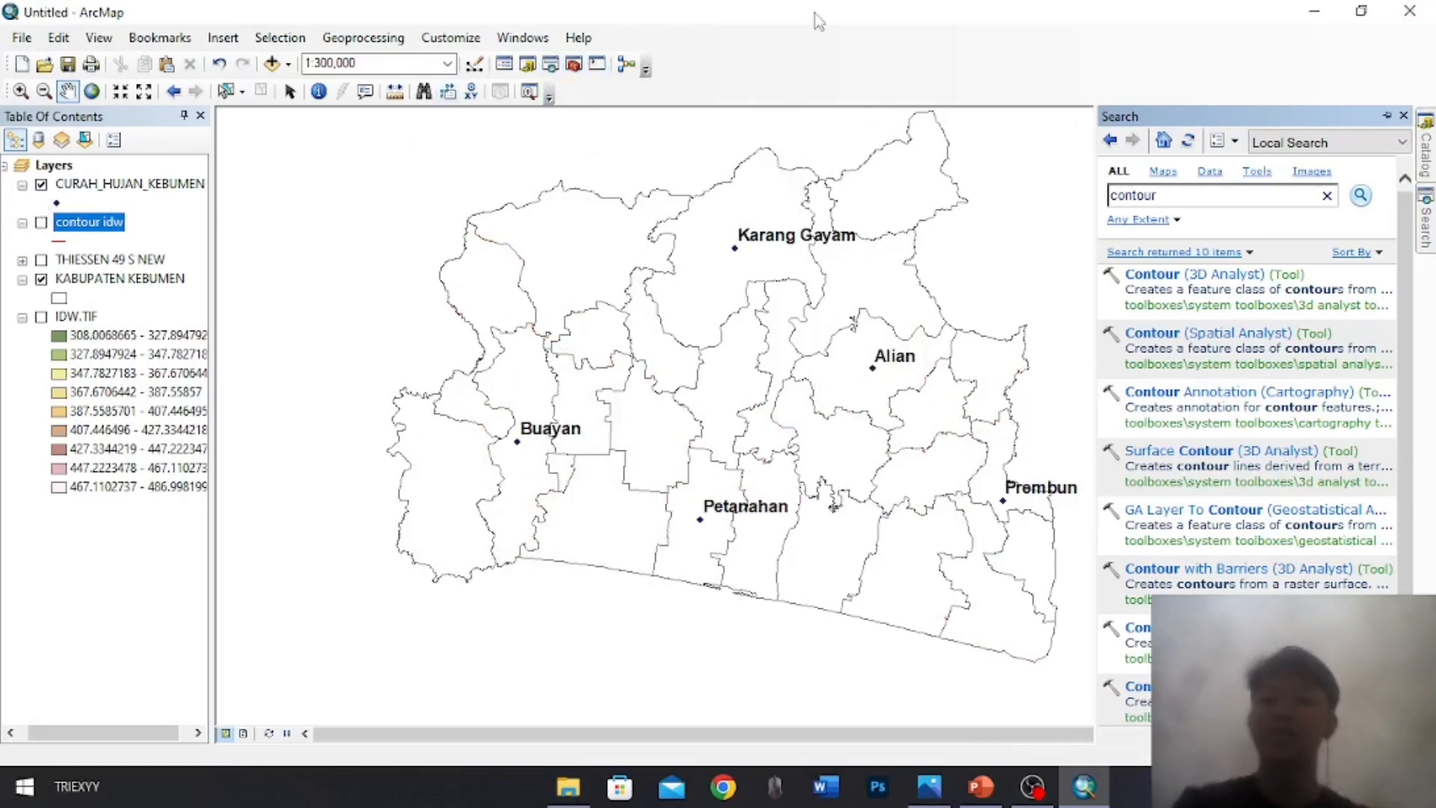
{"action": "left_click", "coordinate": [1404, 116]}
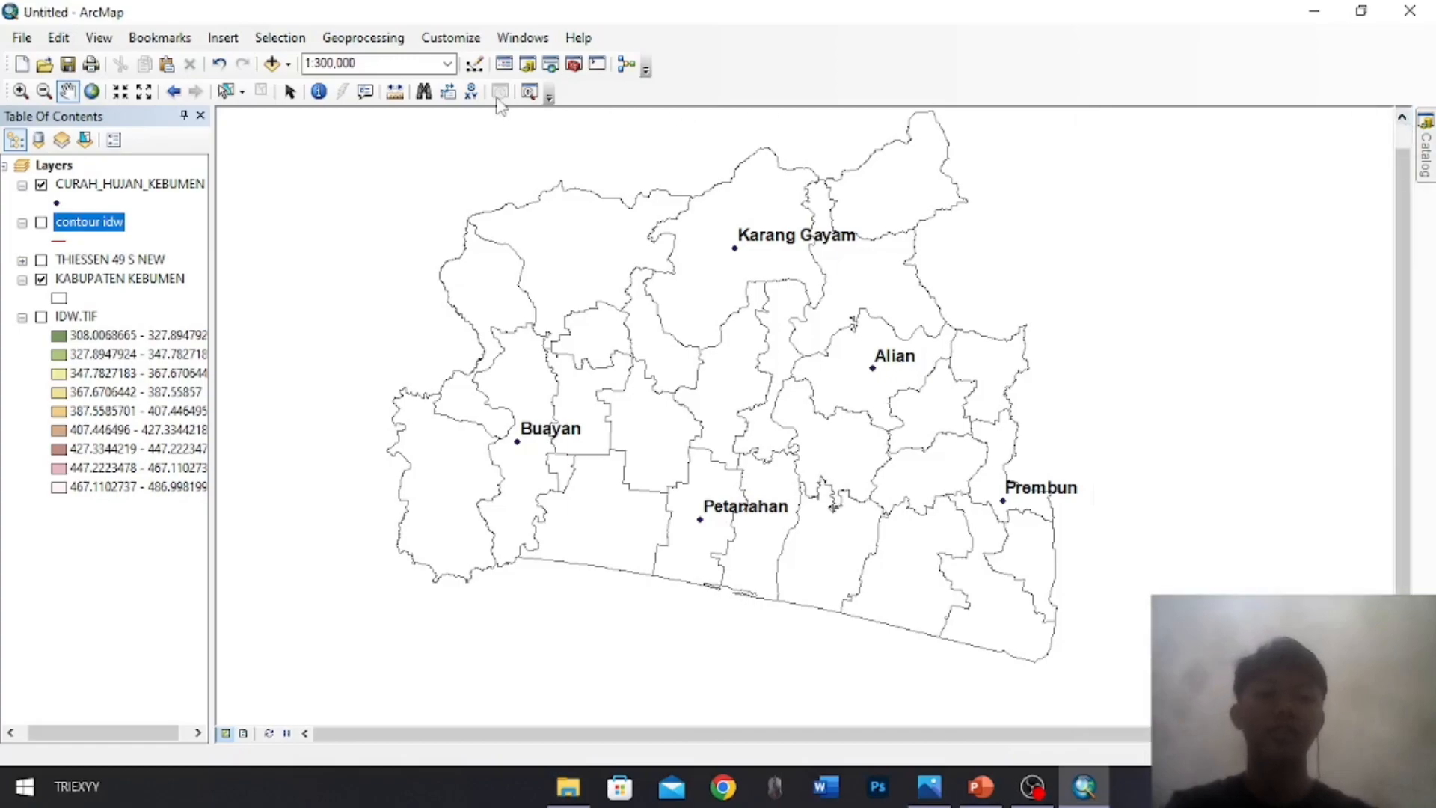
Start a Kriging interpolation with CURAH_HUJAN_KEBUMEN as input points and Curah_Huja as the Z value field
{"action": "left_click", "coordinate": [574, 63]}
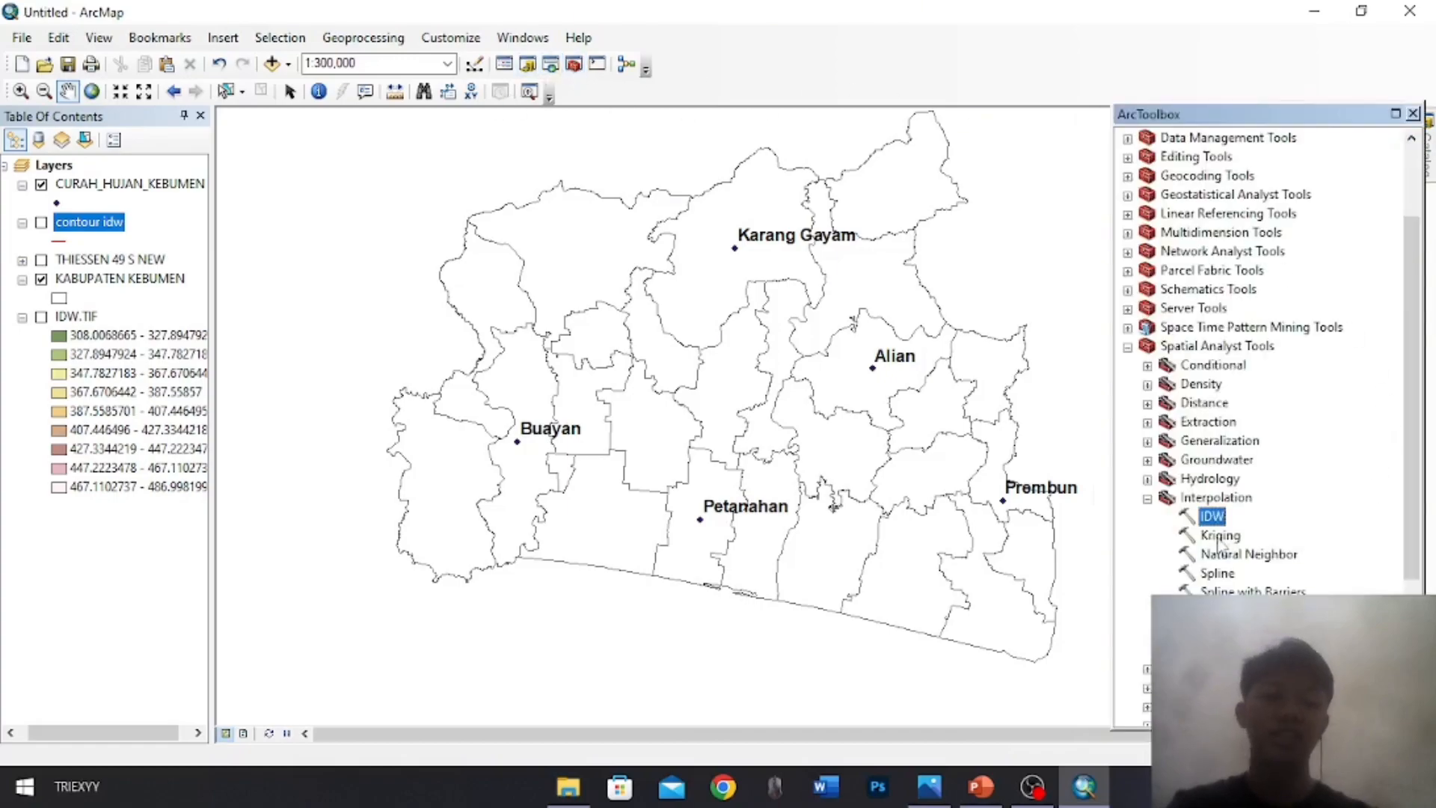
{"action": "left_click", "coordinate": [1219, 535]}
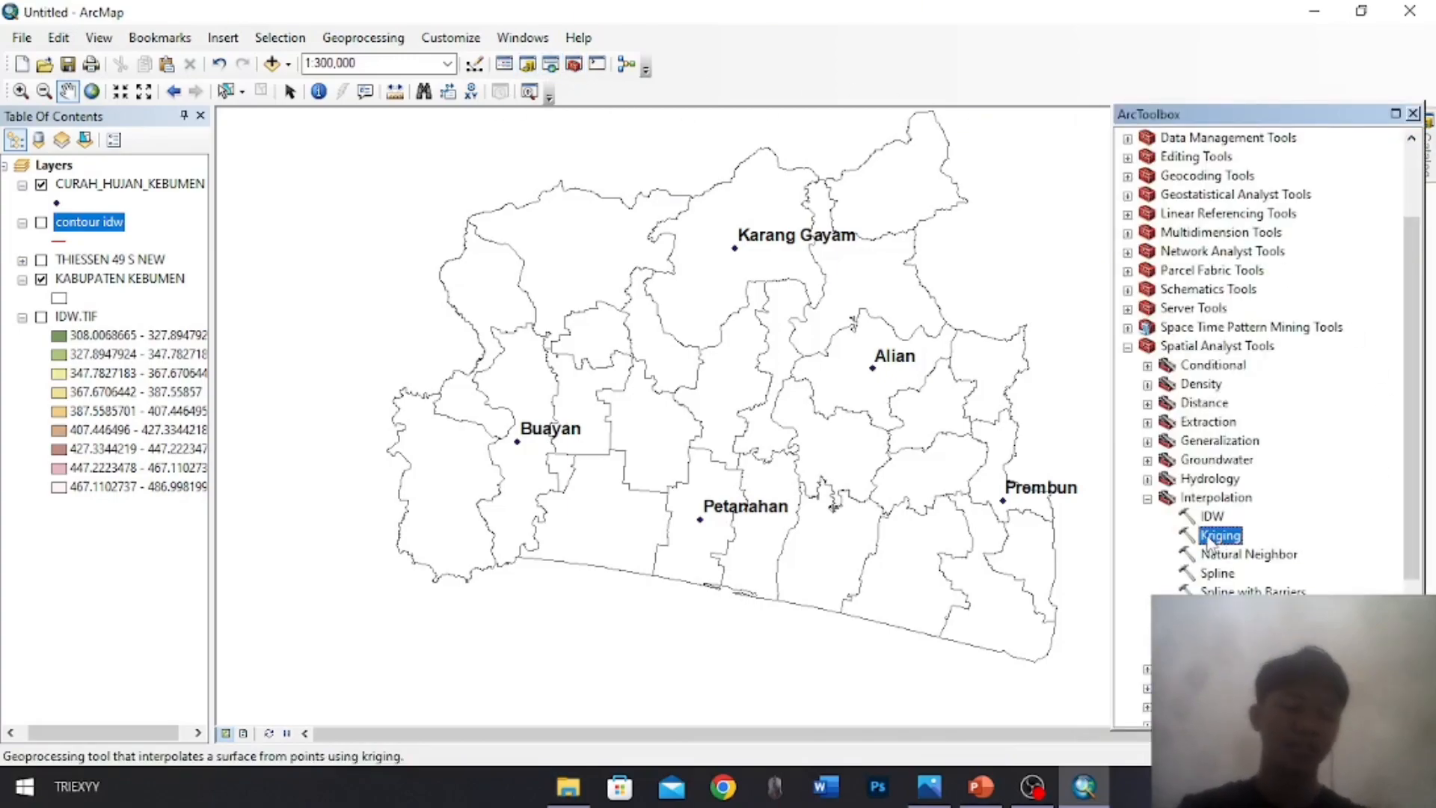
{"action": "double_click", "coordinate": [1210, 540]}
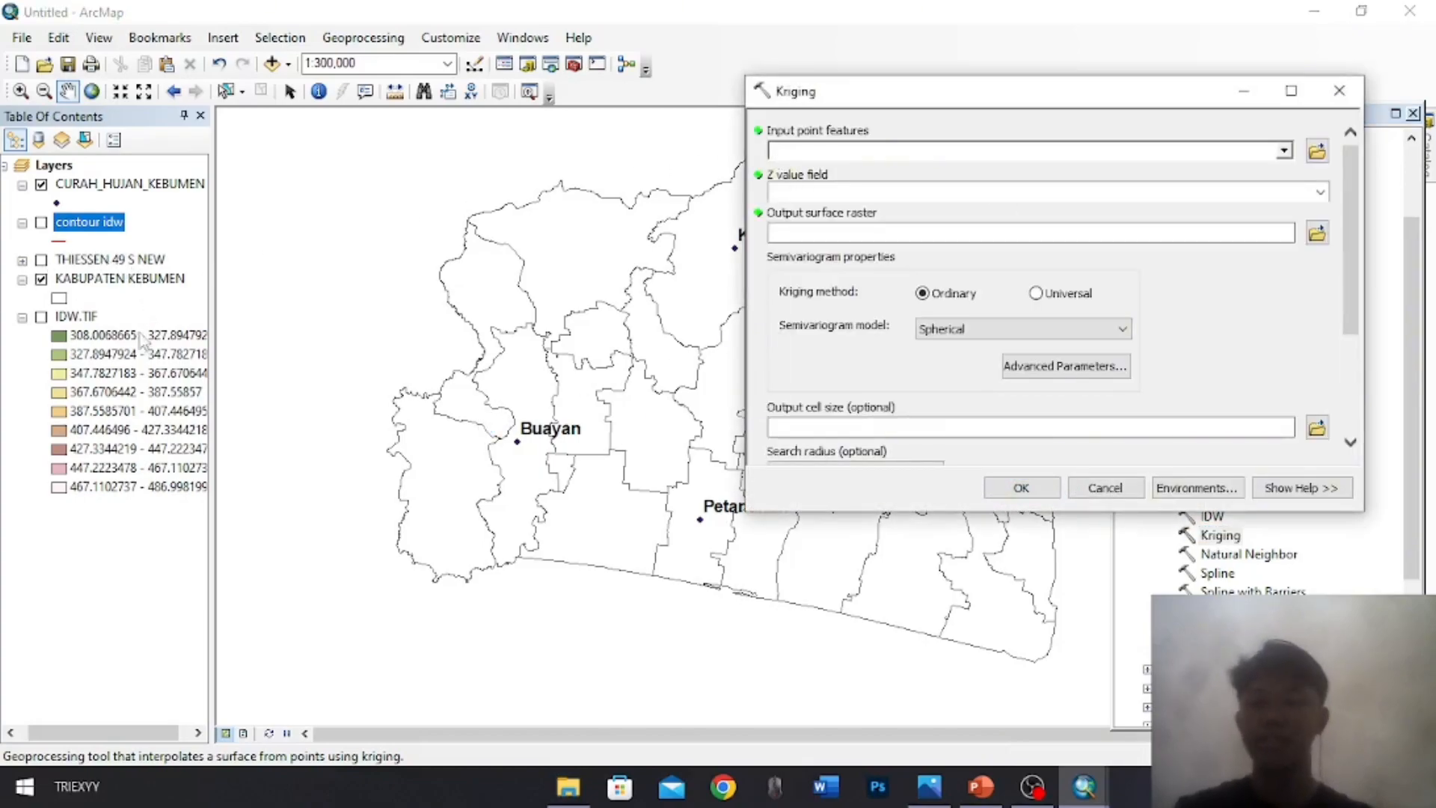
{"action": "left_click_drag", "start_coordinate": [125, 190], "coordinate": [816, 153]}
{"action": "left_click", "coordinate": [1321, 193]}
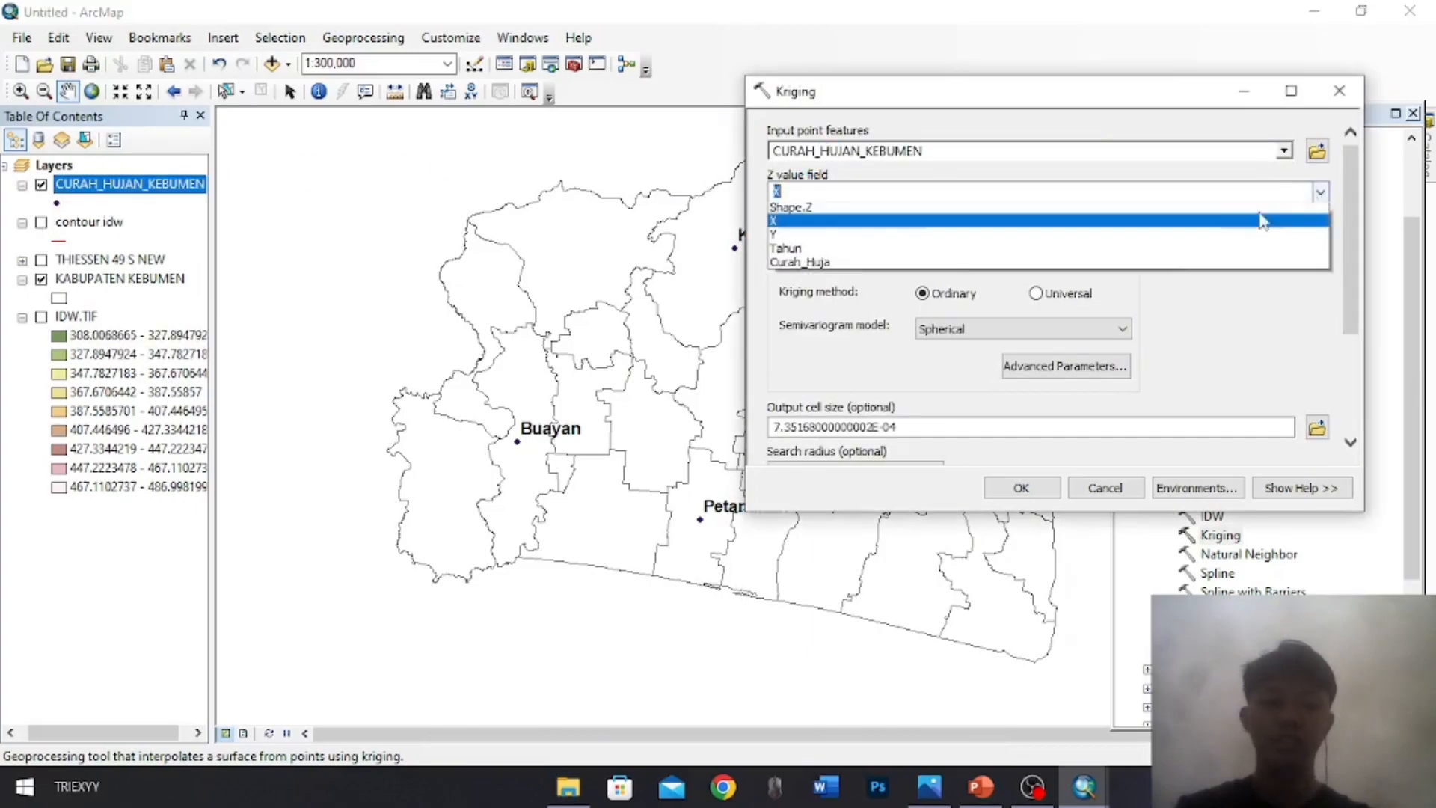
{"action": "left_click", "coordinate": [895, 282]}
{"action": "left_click", "coordinate": [1321, 192]}
{"action": "left_click", "coordinate": [898, 258]}
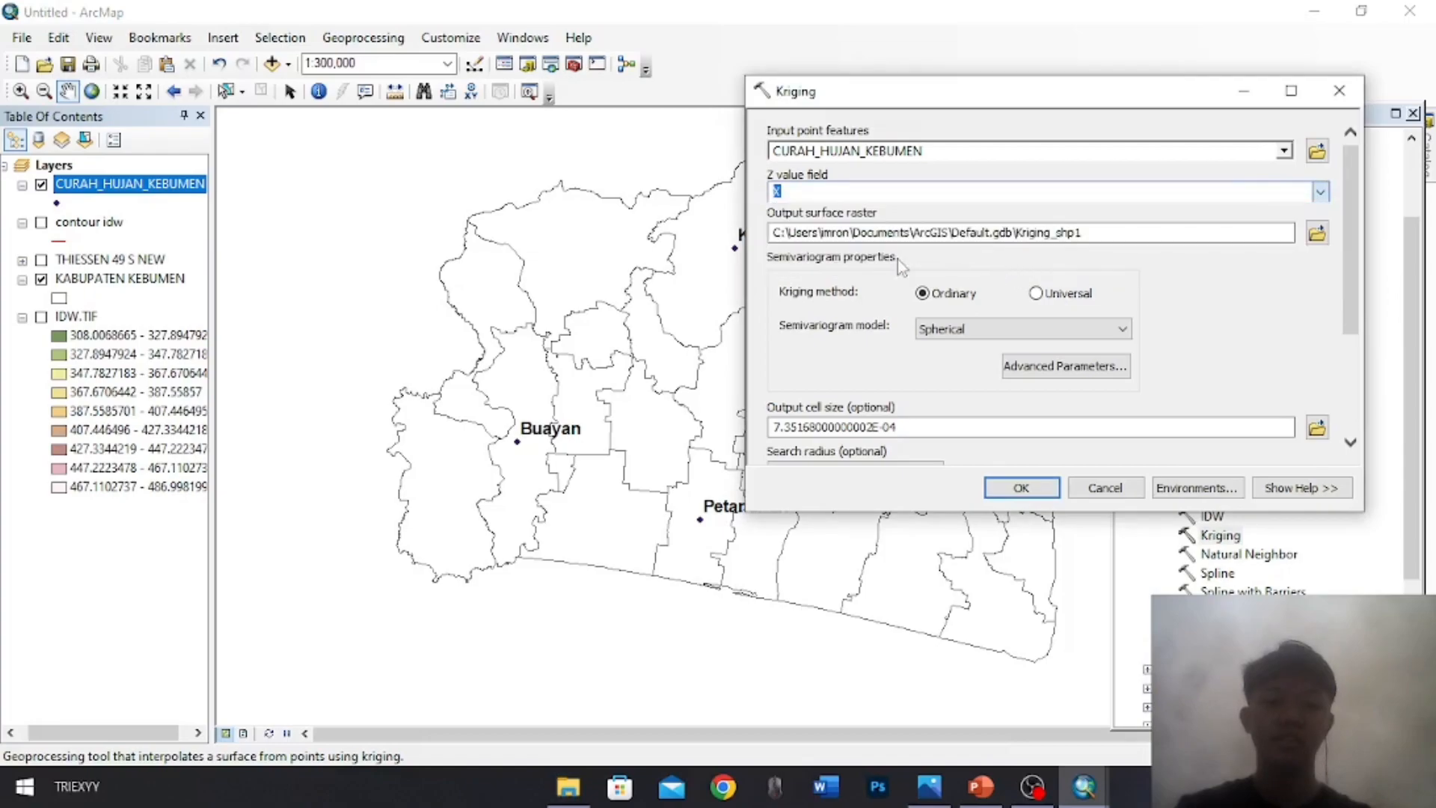
Set the Kriging output surface raster to KRIGING.TIF in the UAS folder, replacing the KRIGING KEBUMEN name tried first
{"action": "left_click", "coordinate": [1317, 232]}
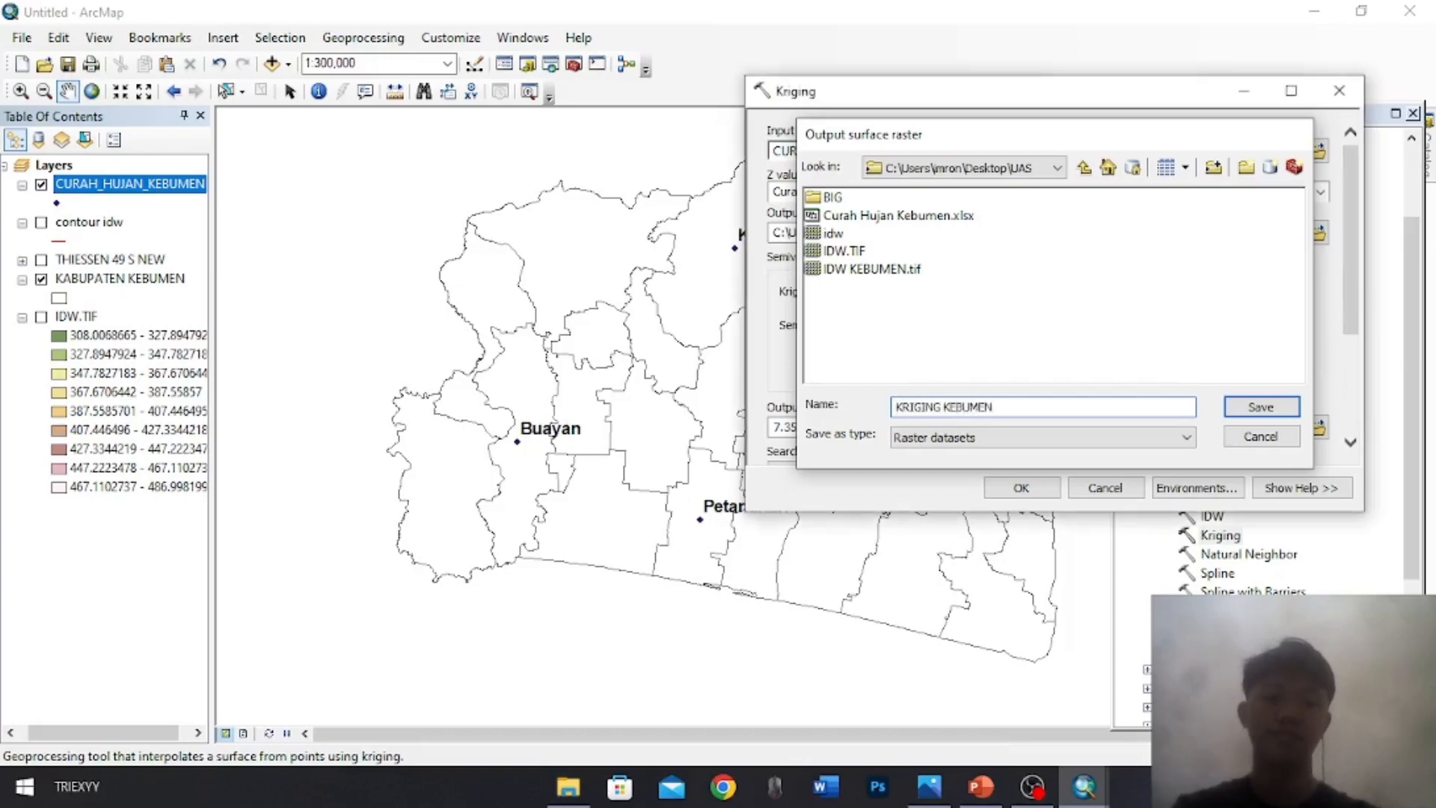
{"action": "key", "text": "Return"}
{"action": "left_click", "coordinate": [1317, 255]}
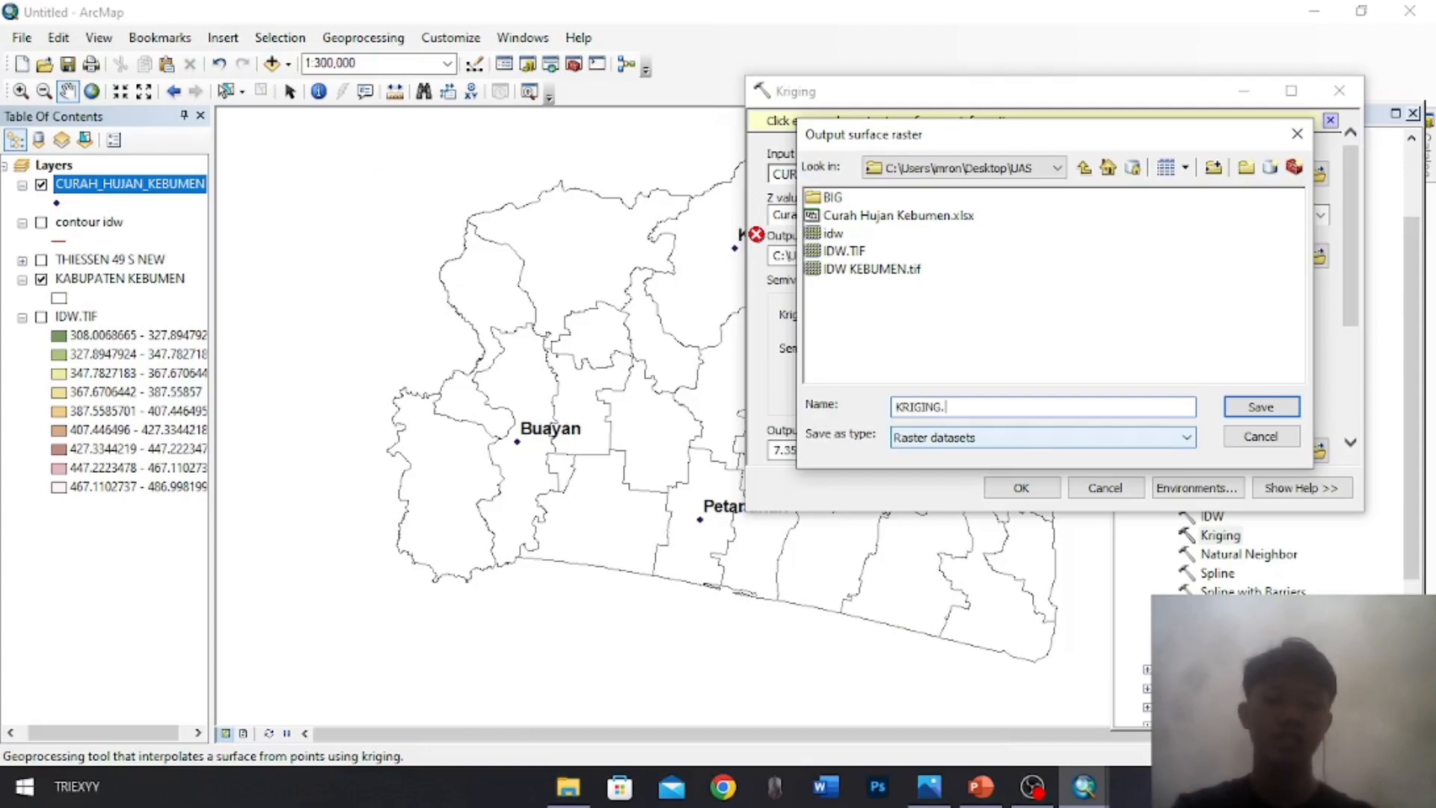
{"action": "type", "text": "KRIGING.TIF"}
{"action": "key", "text": "Return"}
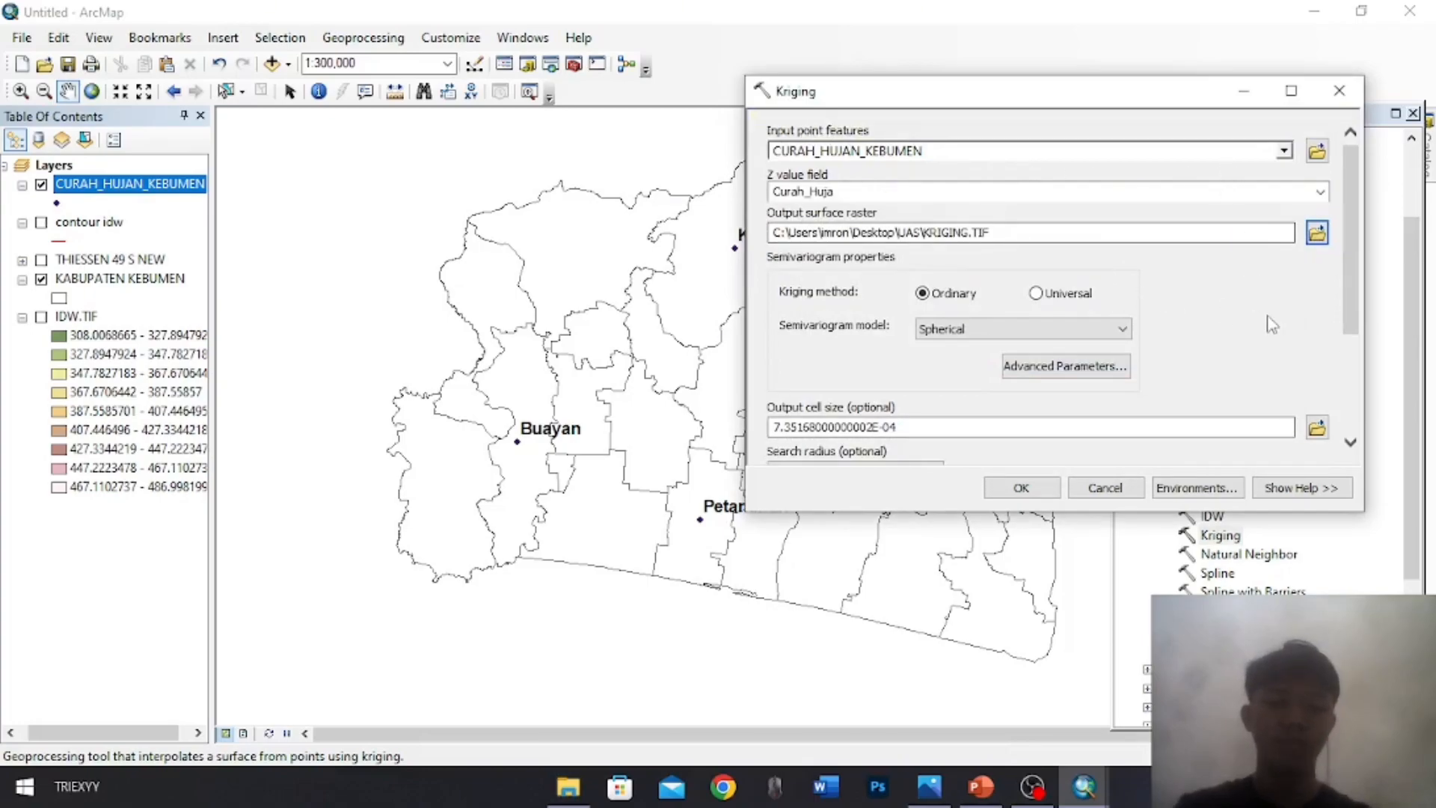
Set the Kriging tool's processing extent to the same as layer KABUPATEN KEBUMEN in its environment settings
{"action": "scroll", "coordinate": [1245, 396], "scroll_direction": "down", "scroll_amount": 3}
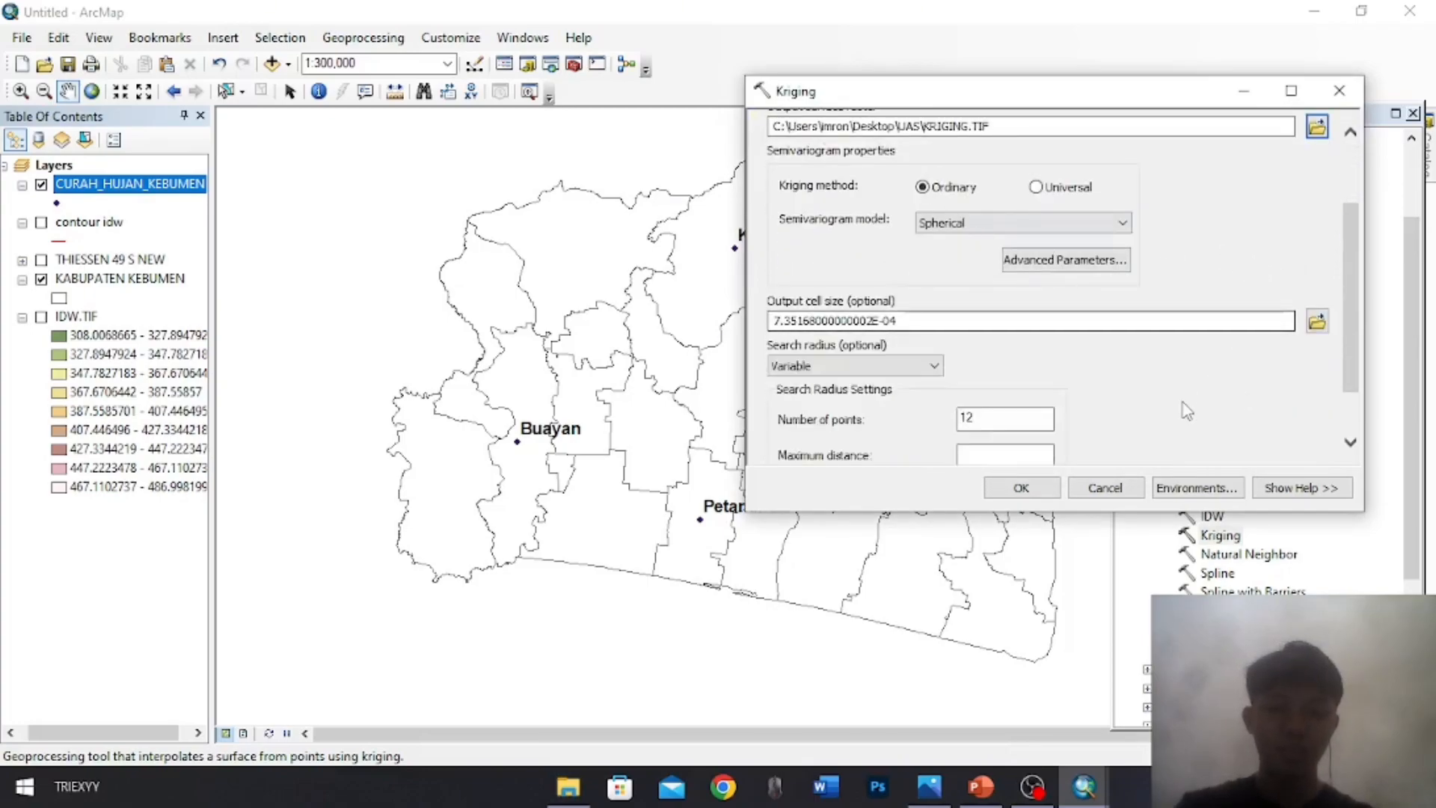
{"action": "scroll", "coordinate": [1187, 412], "scroll_direction": "down", "scroll_amount": 2}
{"action": "left_click", "coordinate": [1195, 486]}
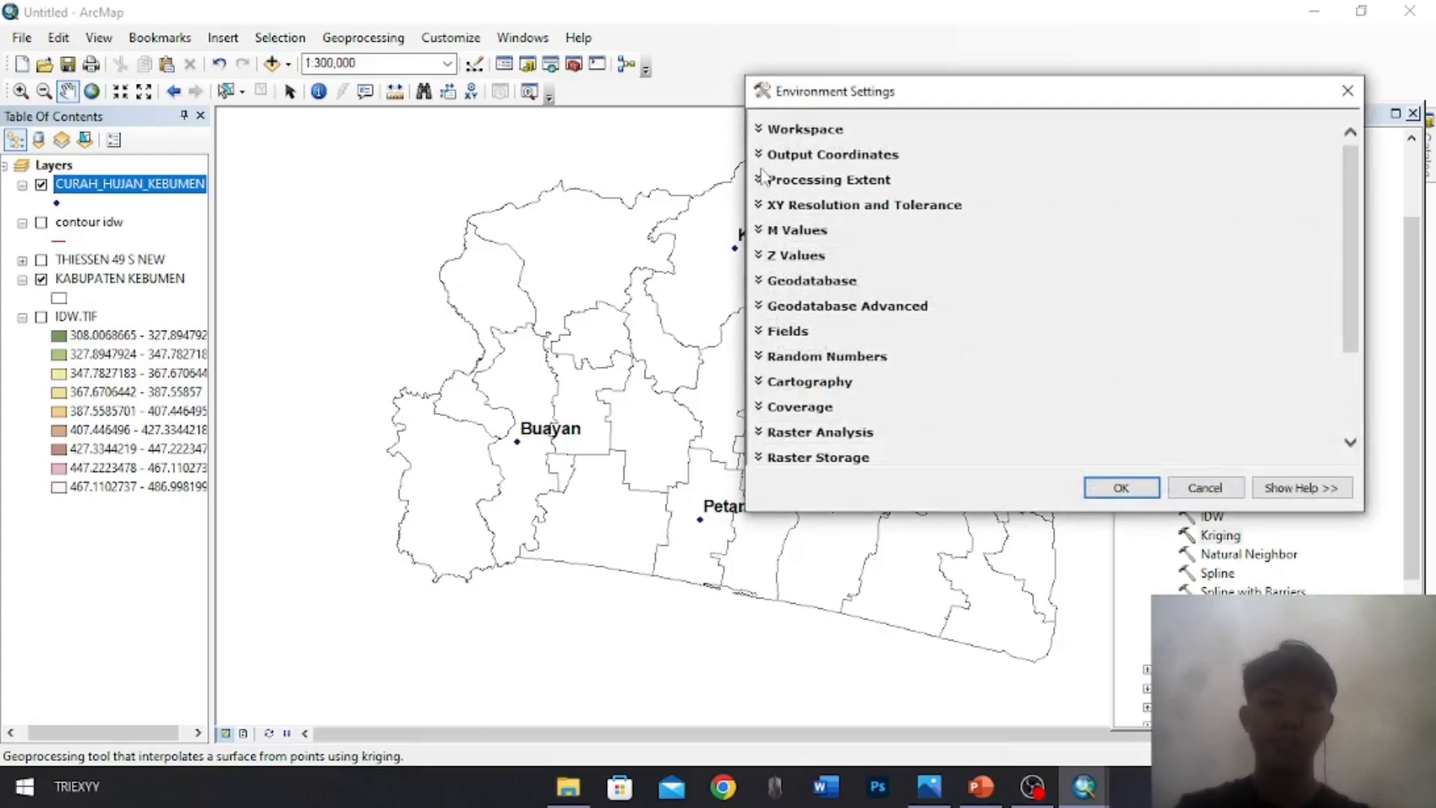
{"action": "left_click", "coordinate": [763, 178]}
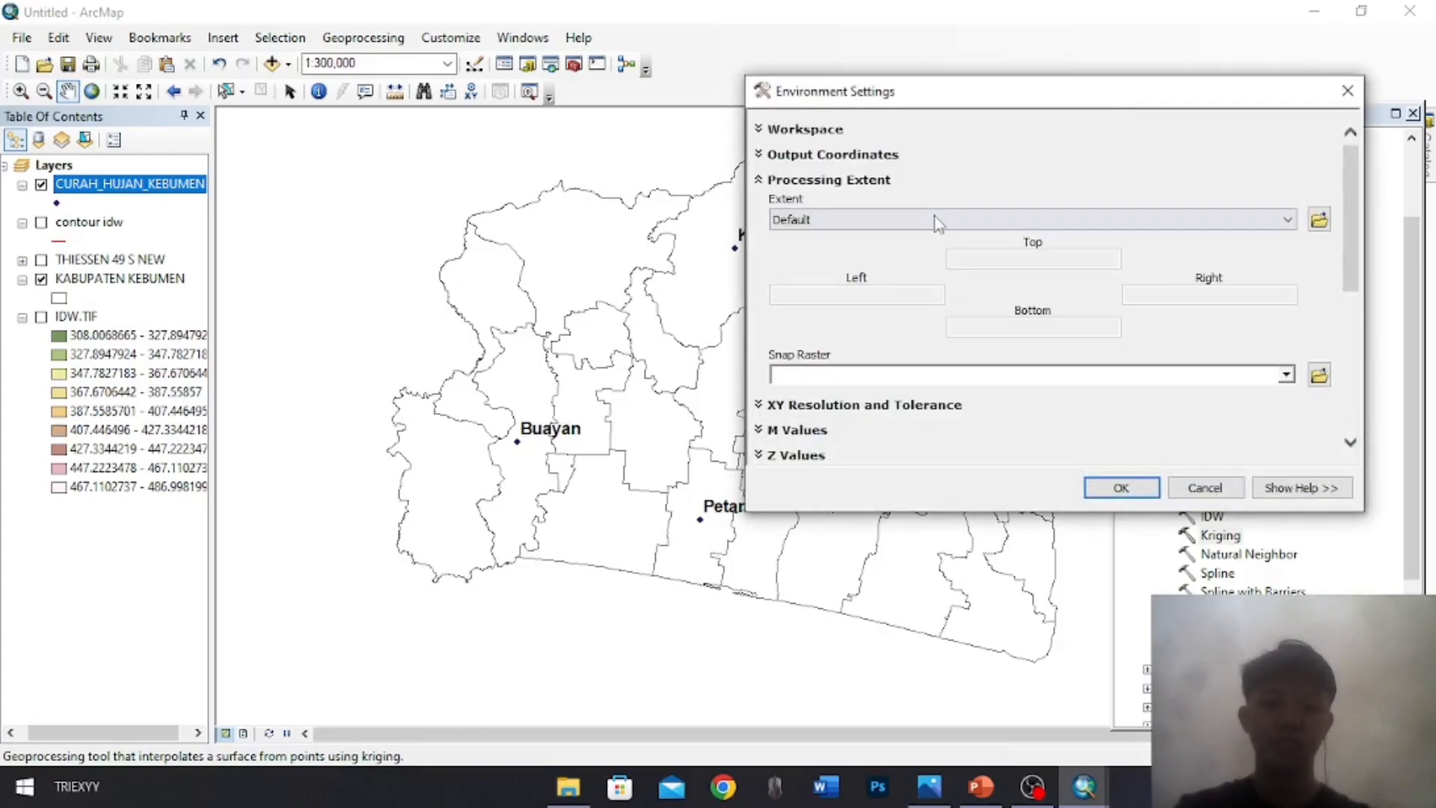
{"action": "left_click", "coordinate": [940, 219]}
{"action": "left_click", "coordinate": [831, 349]}
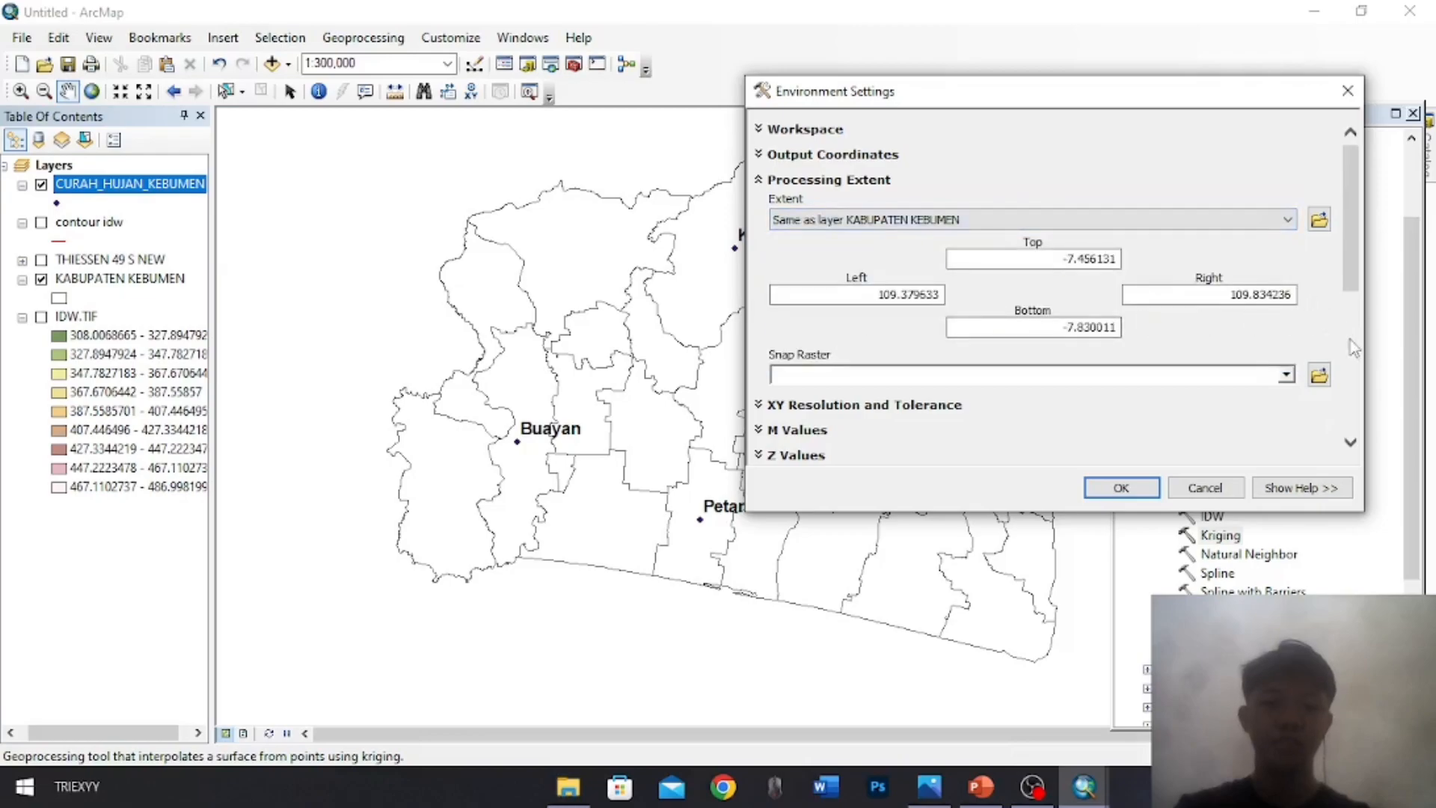
Set the raster analysis mask to KABUPATEN KEBUMEN and run the Kriging interpolation
{"action": "scroll", "coordinate": [1339, 336], "scroll_direction": "down", "scroll_amount": 5}
{"action": "left_click", "coordinate": [823, 323]}
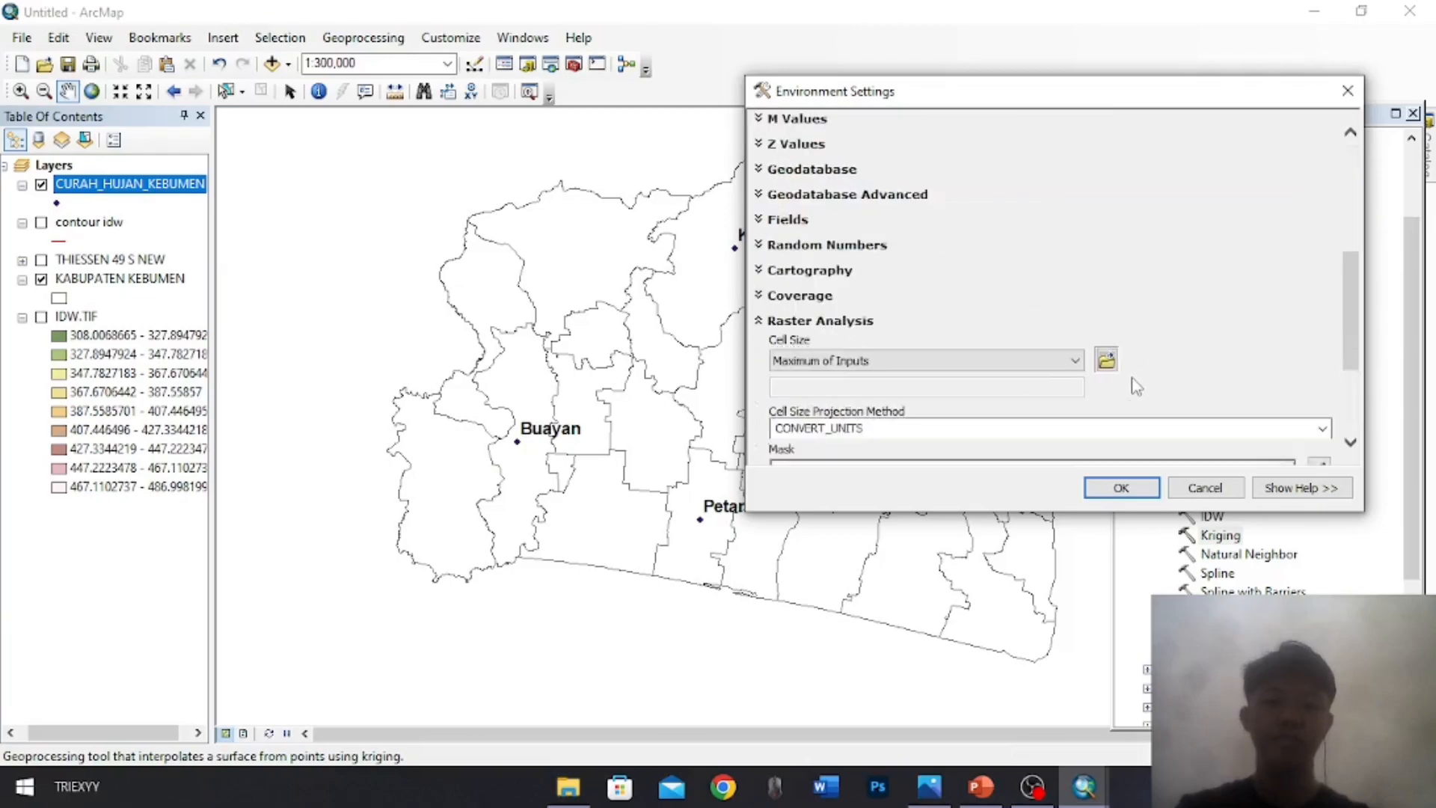
{"action": "scroll", "coordinate": [1345, 379], "scroll_direction": "down", "scroll_amount": 2}
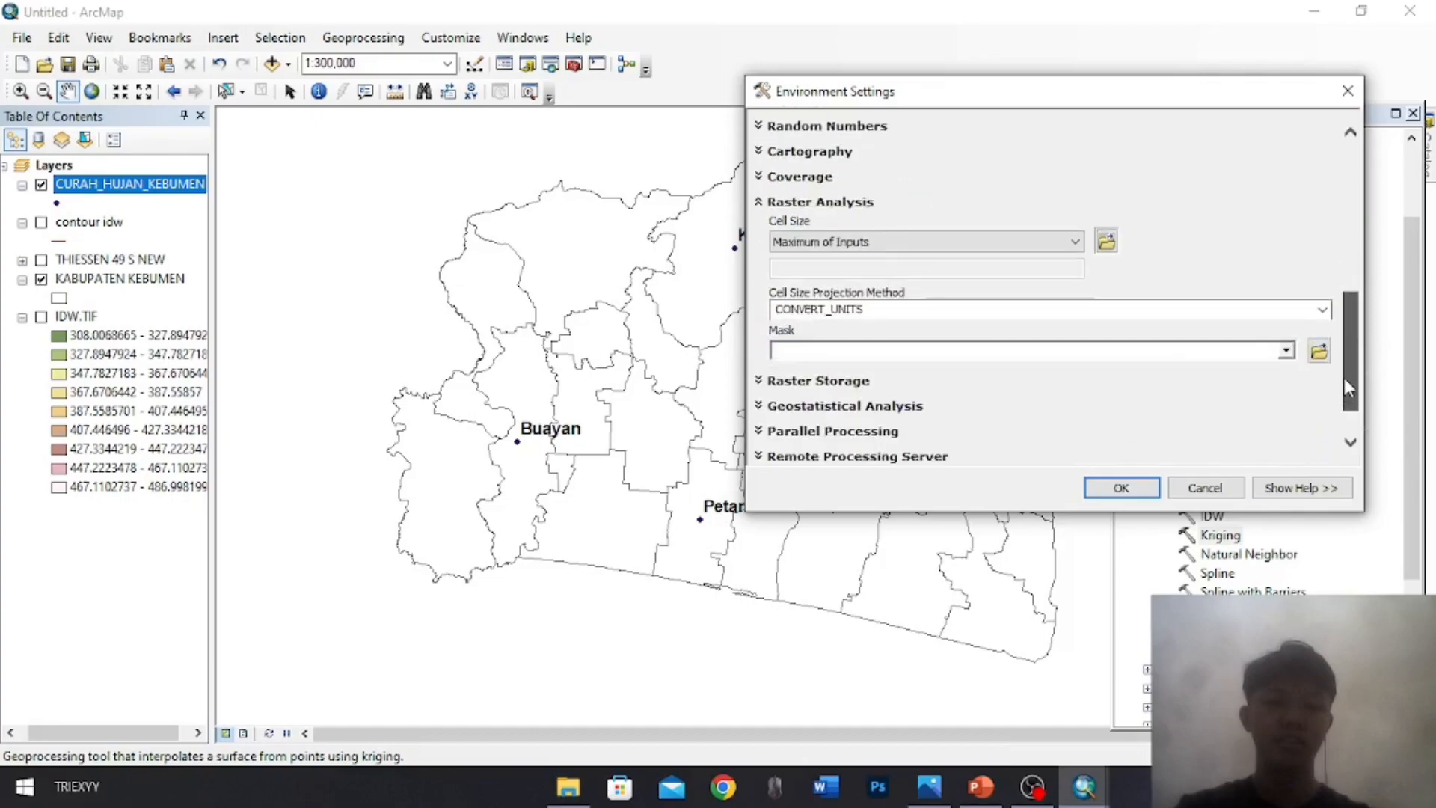
{"action": "left_click", "coordinate": [1286, 352]}
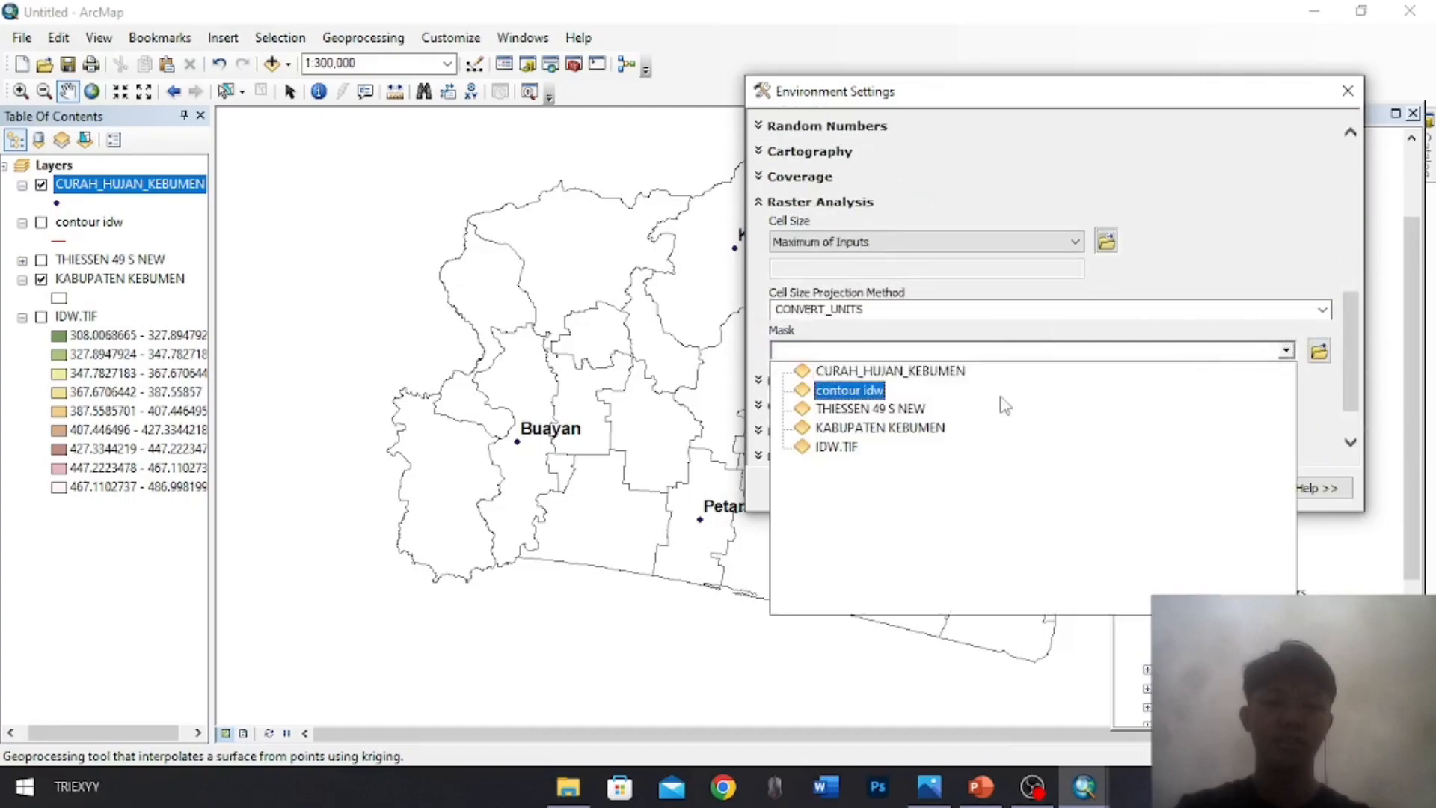
{"action": "left_click", "coordinate": [920, 428]}
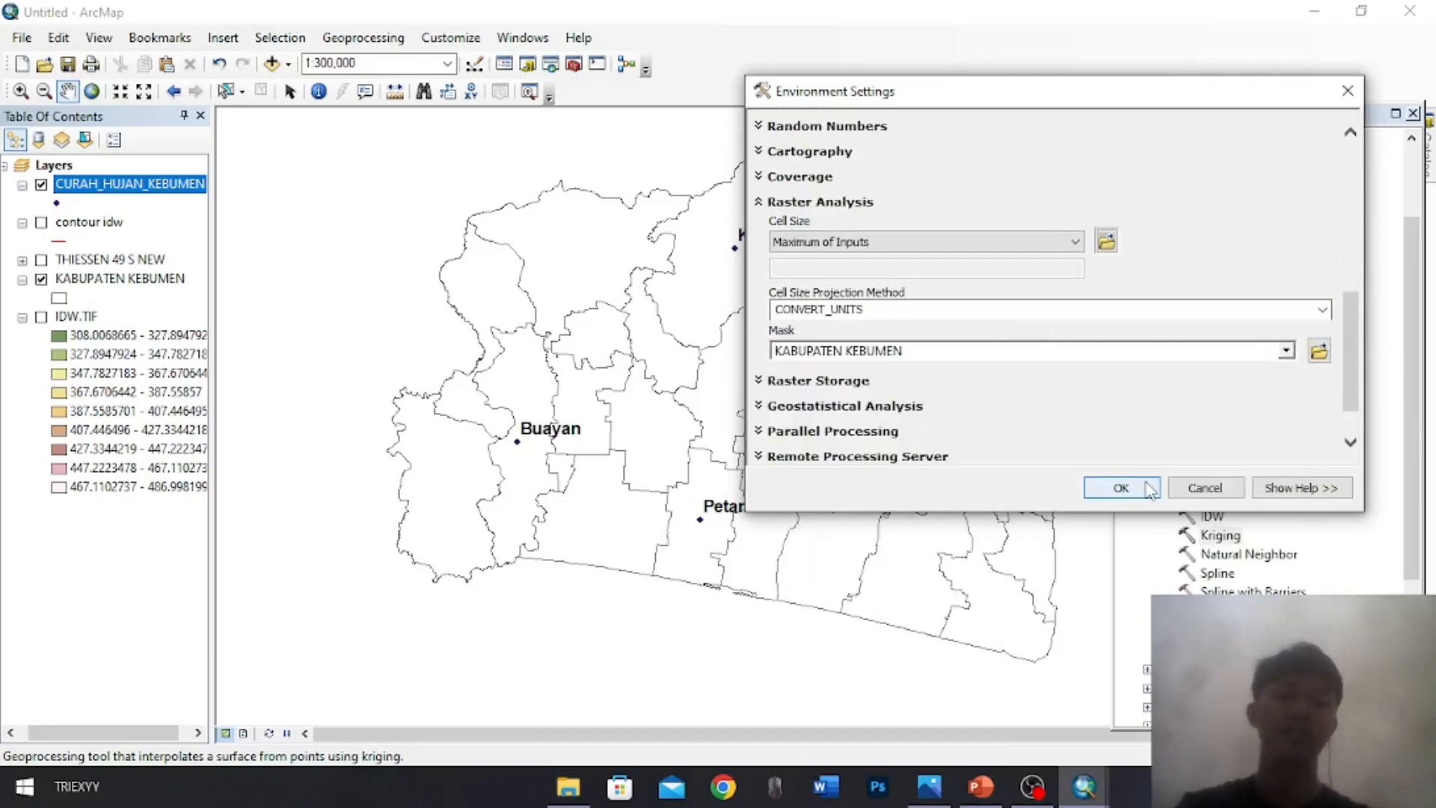
{"action": "left_click", "coordinate": [1121, 487]}
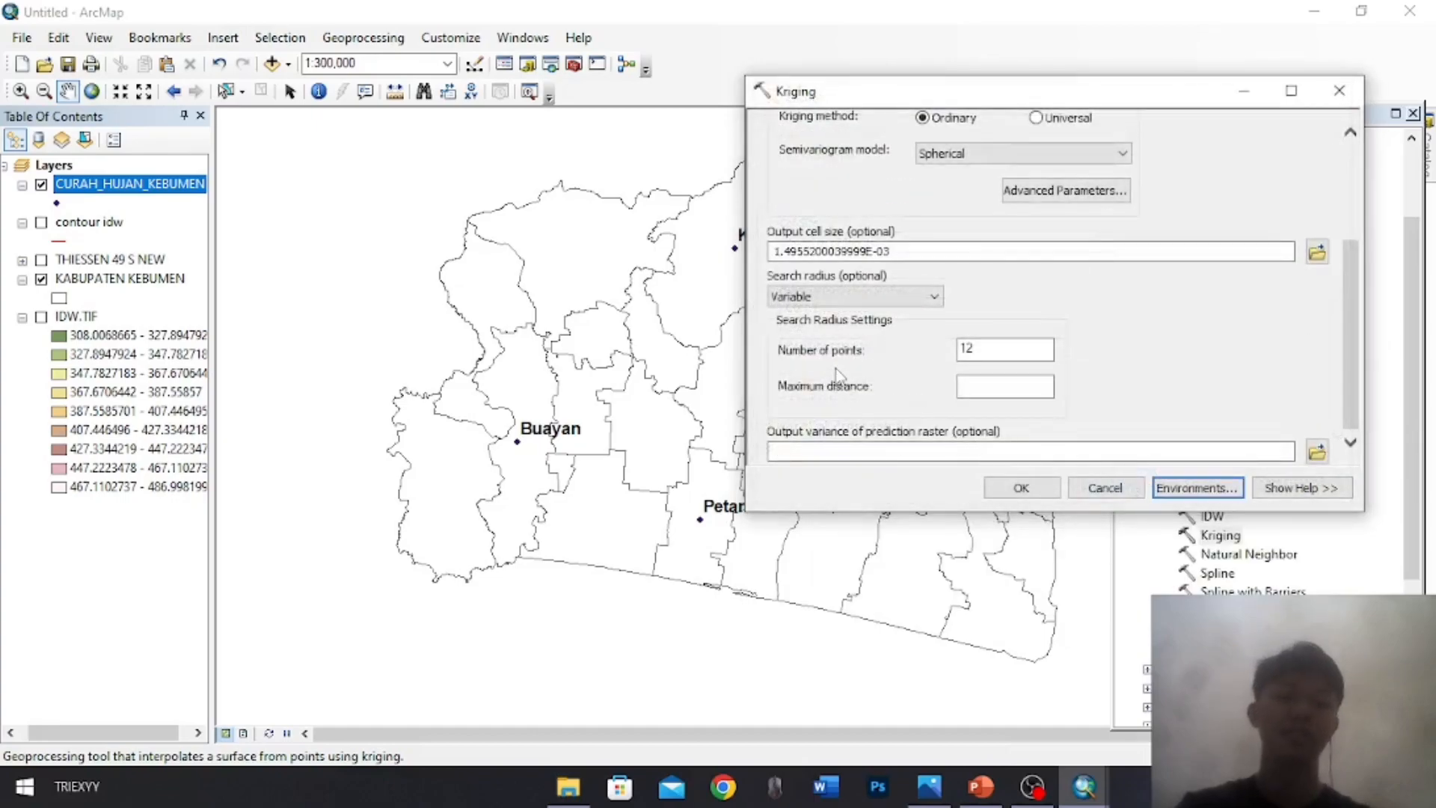
{"action": "left_click", "coordinate": [1020, 490]}
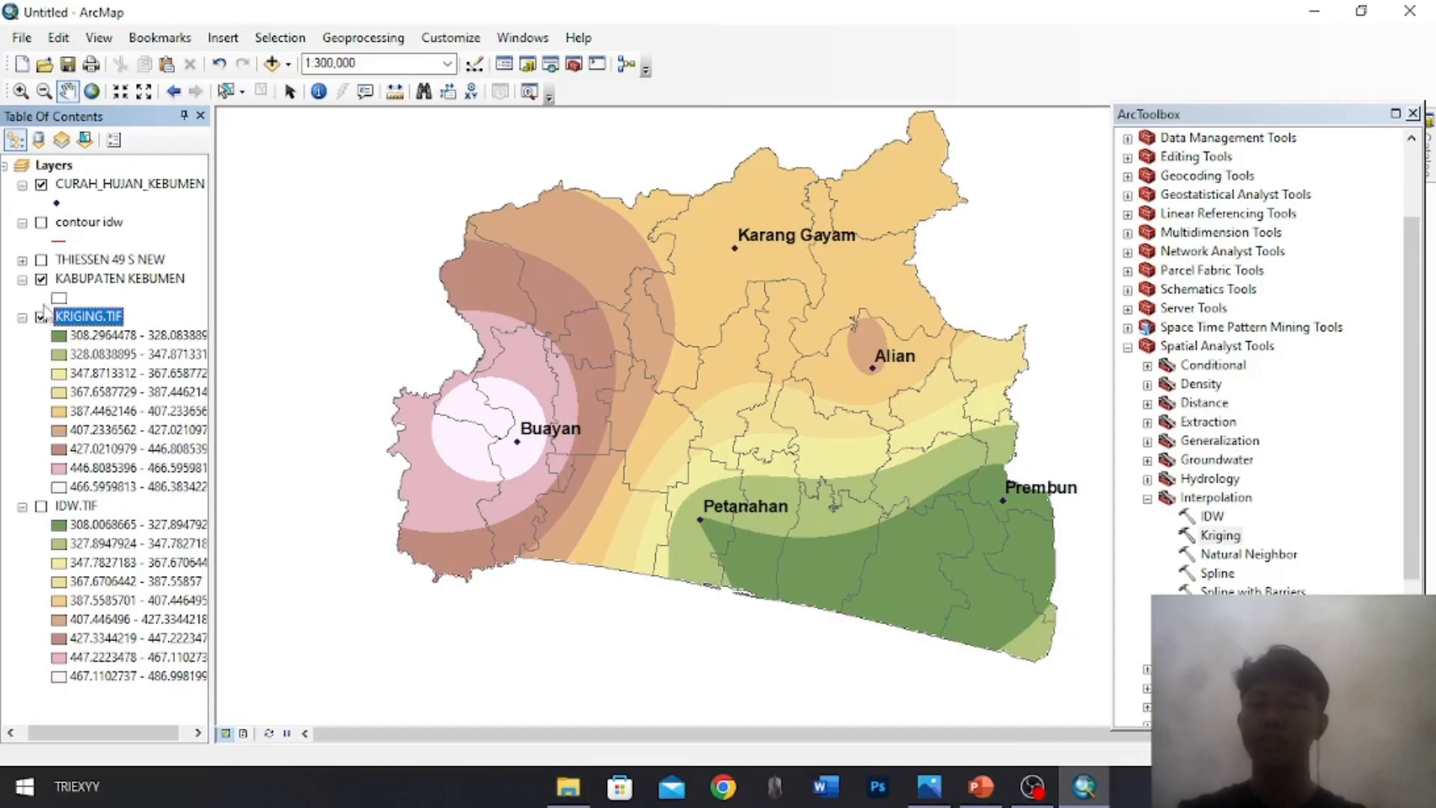
Compare the KRIGING.TIF surface with IDW.TIF by switching the visibility of the two rasters
{"action": "left_click", "coordinate": [41, 317]}
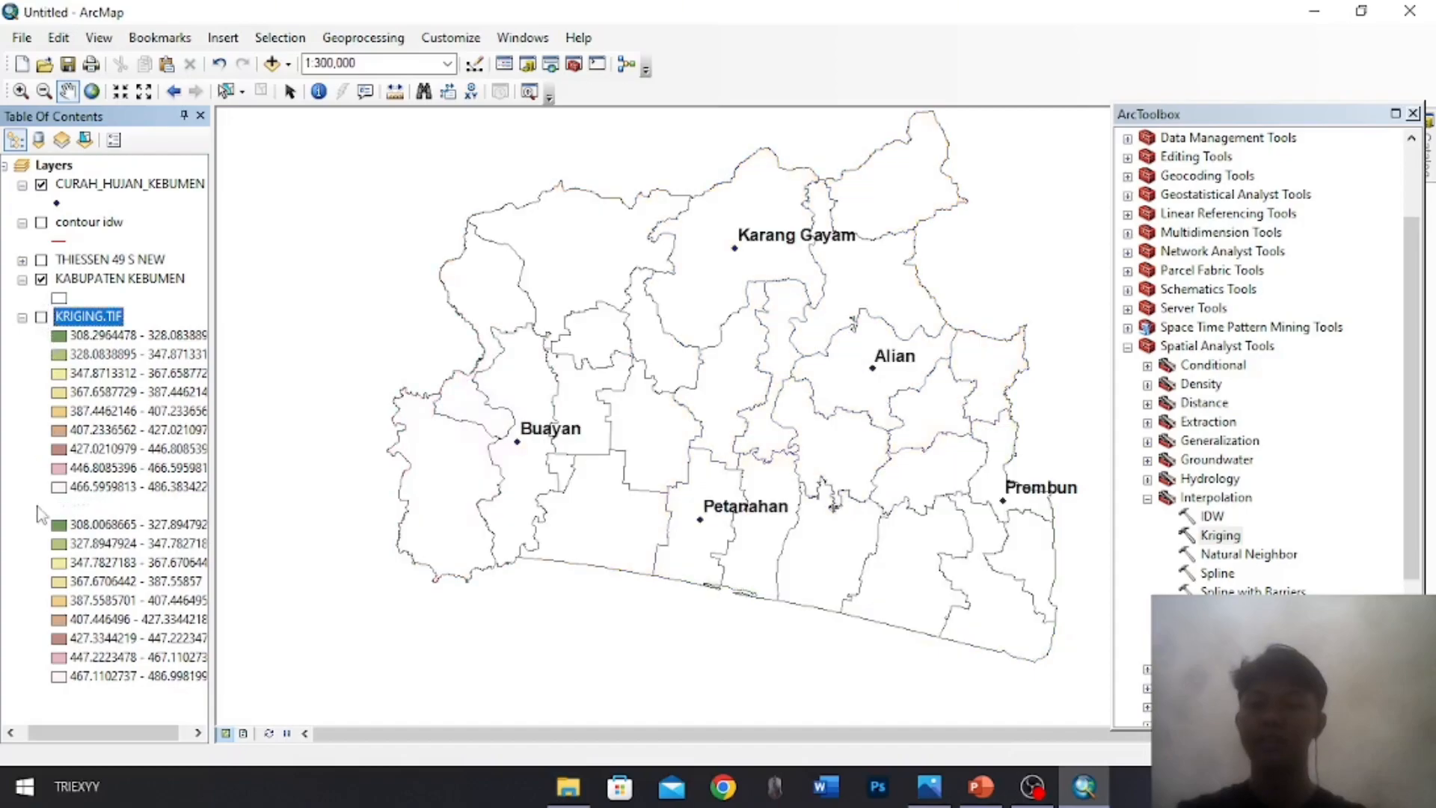
{"action": "left_click", "coordinate": [41, 506]}
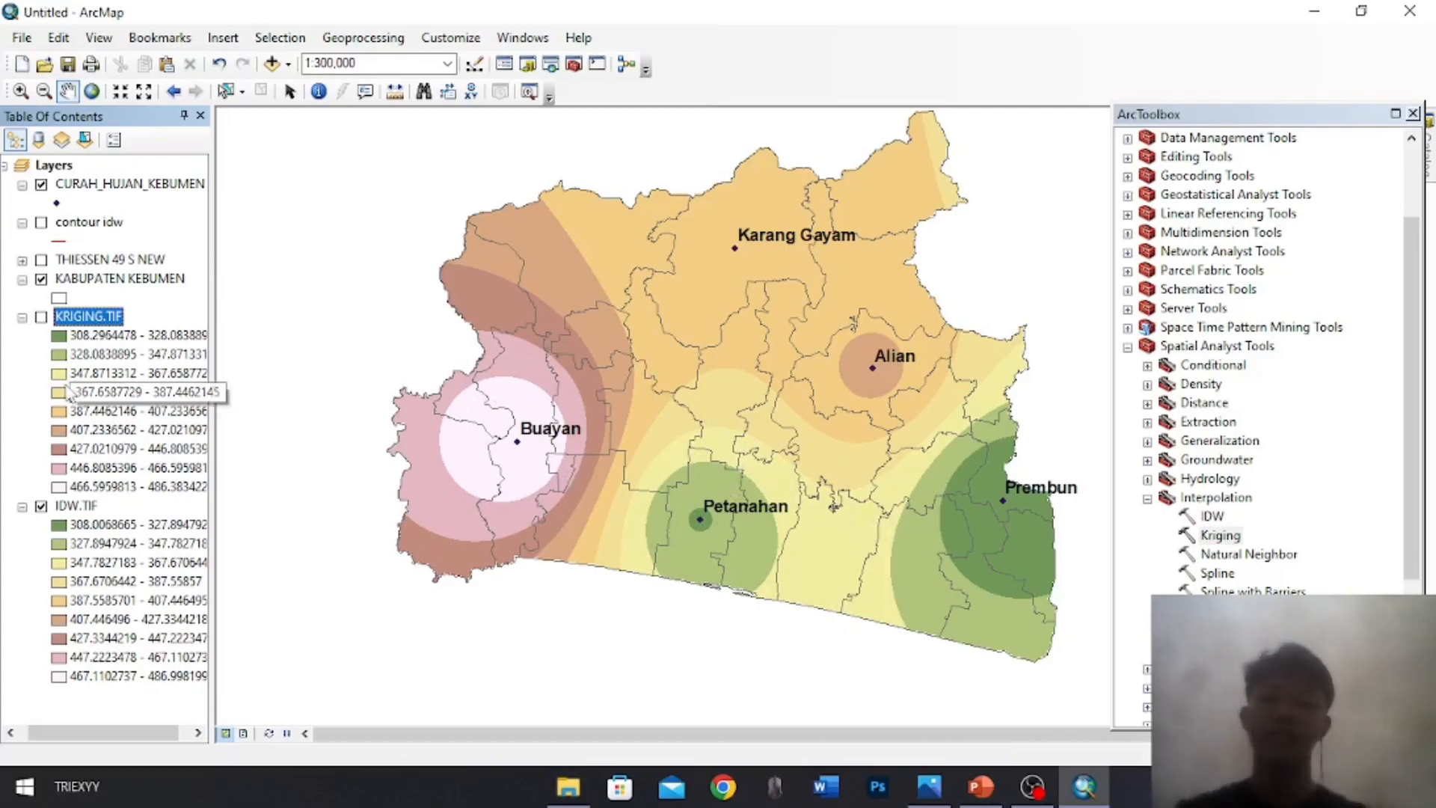
{"action": "left_click", "coordinate": [42, 317]}
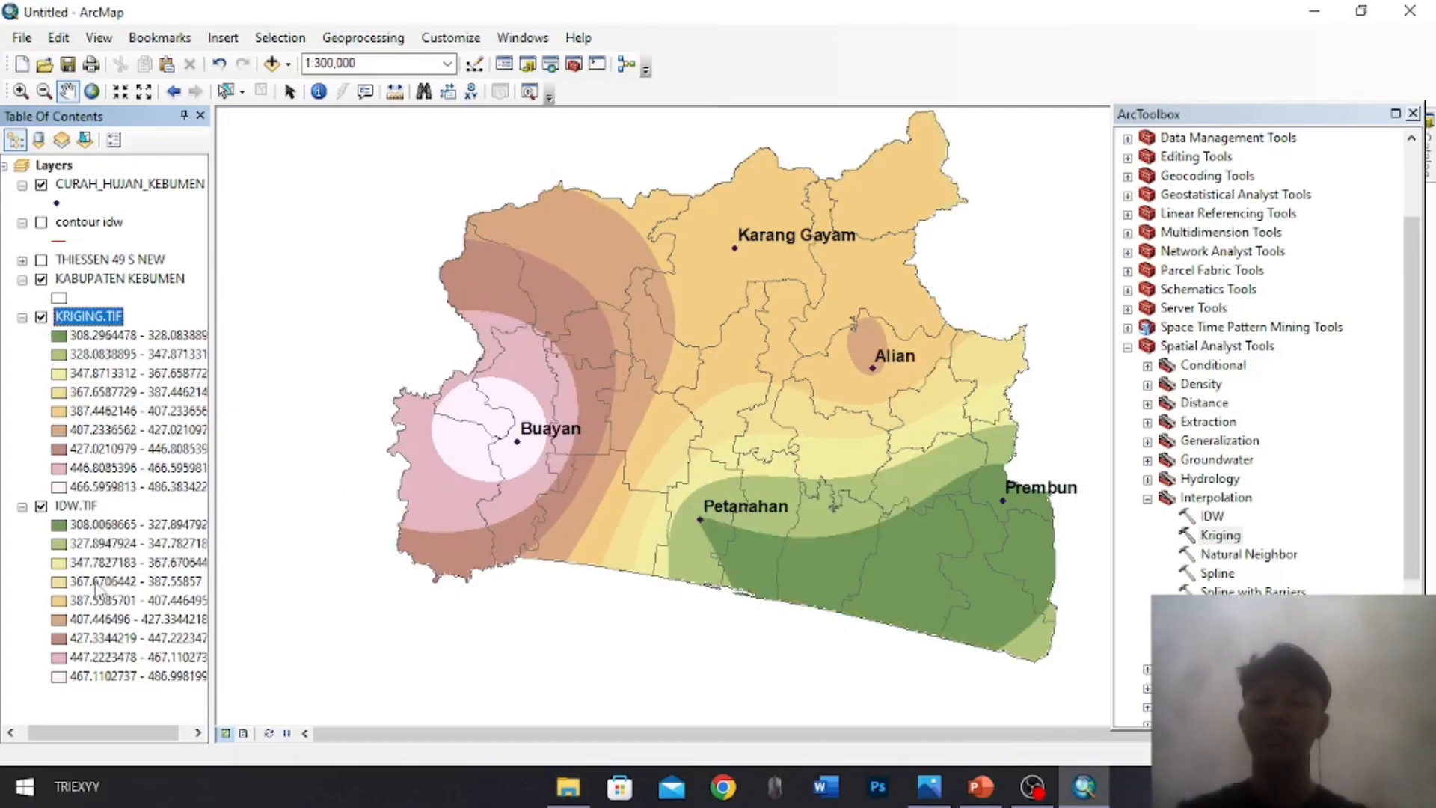
{"action": "left_click", "coordinate": [41, 506]}
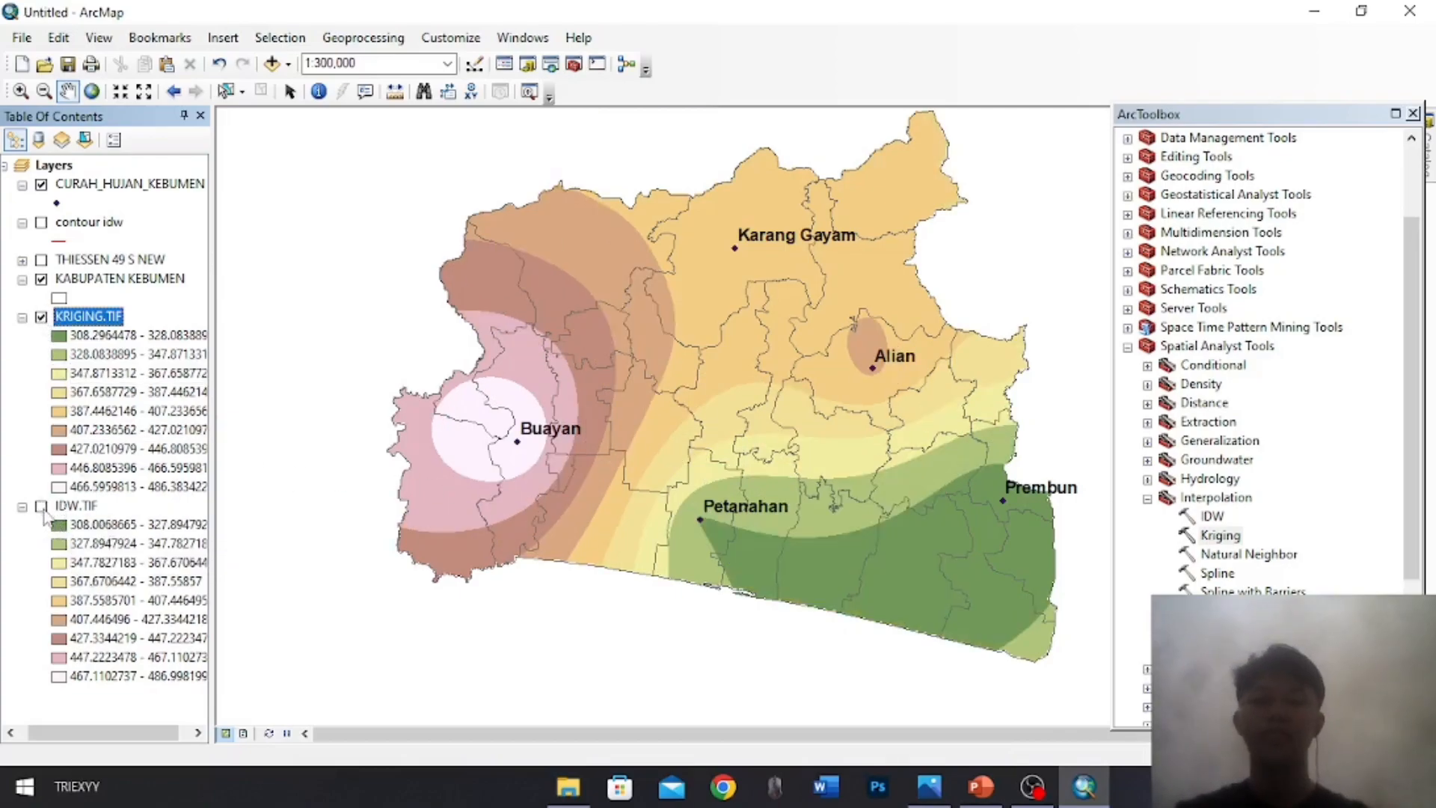
{"action": "scroll", "coordinate": [116, 394], "scroll_direction": "right", "scroll_amount": 2}
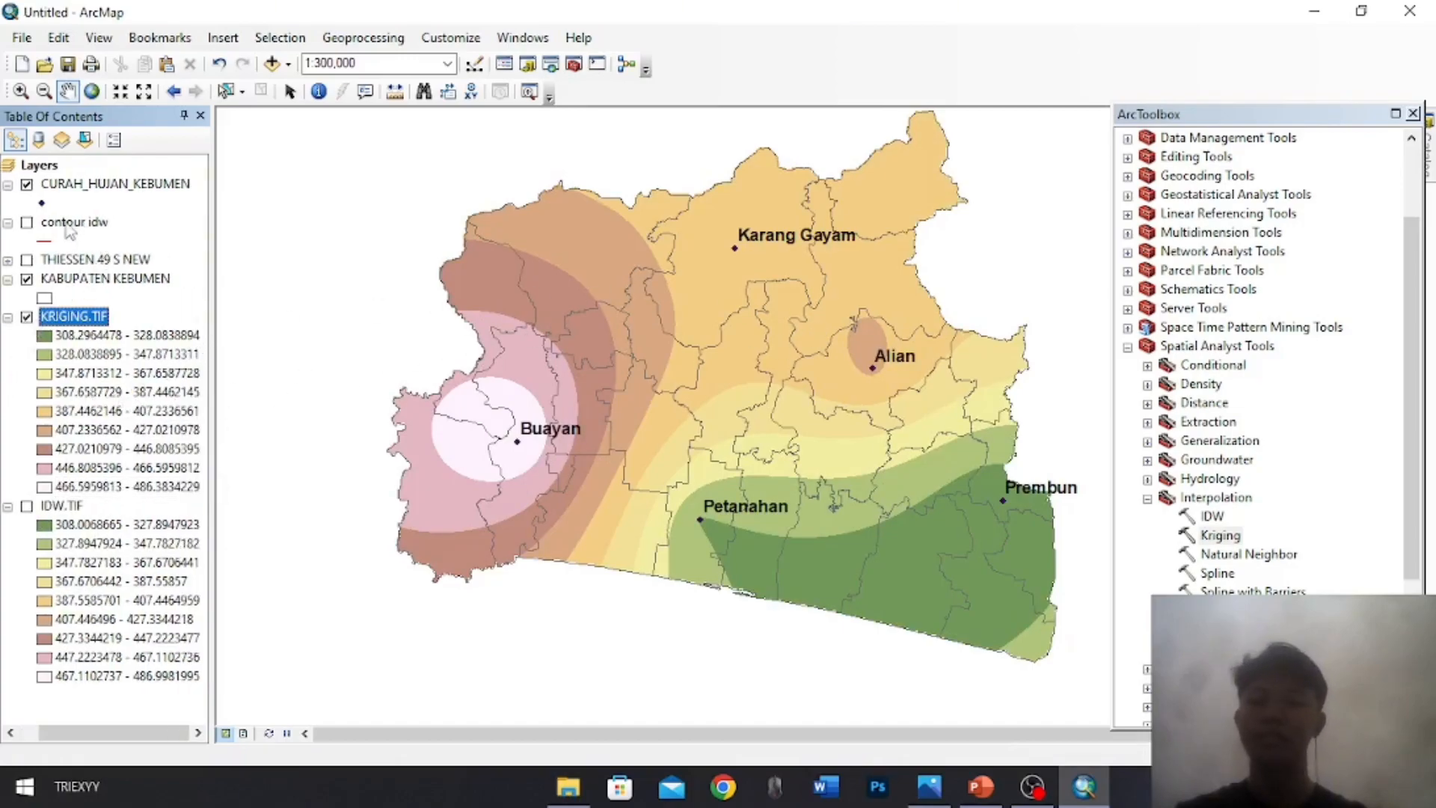
Set up a 3D Analyst Contour of KRIGING.TIF with output CONTOUR KRIGING.shp in the UAS folder and a contour interval of 20
{"action": "left_click", "coordinate": [1414, 114]}
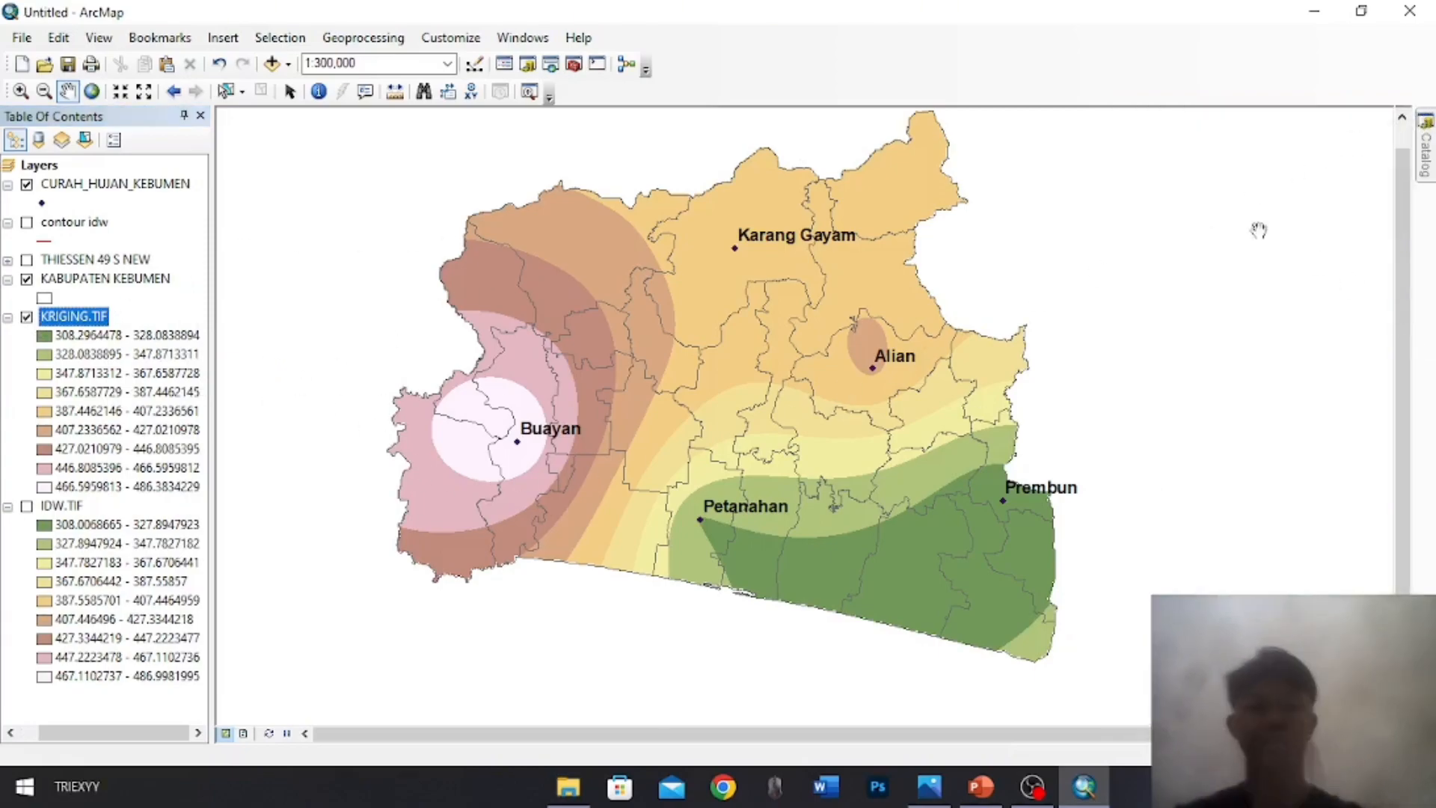
{"action": "left_click", "coordinate": [530, 91]}
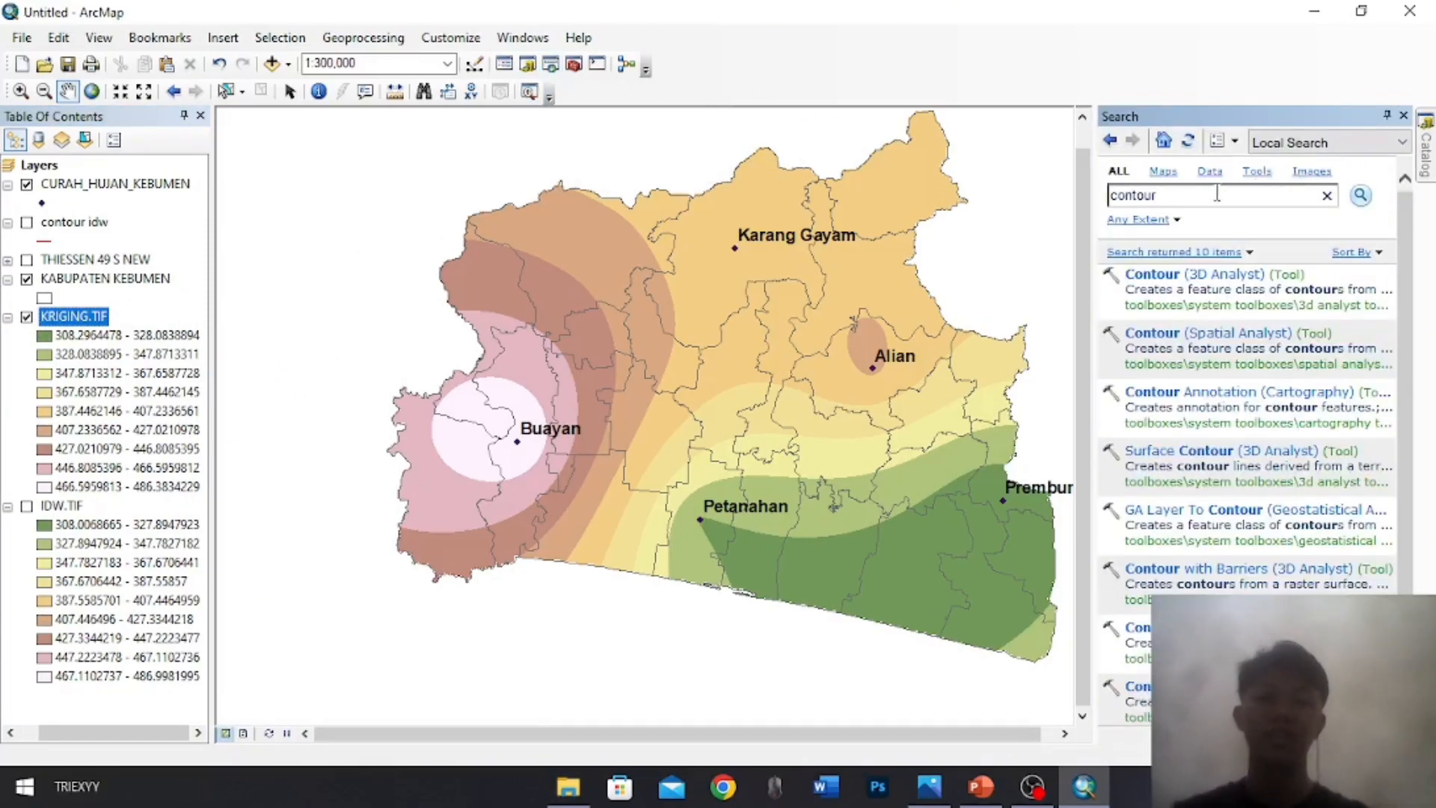
{"action": "left_click", "coordinate": [1197, 275]}
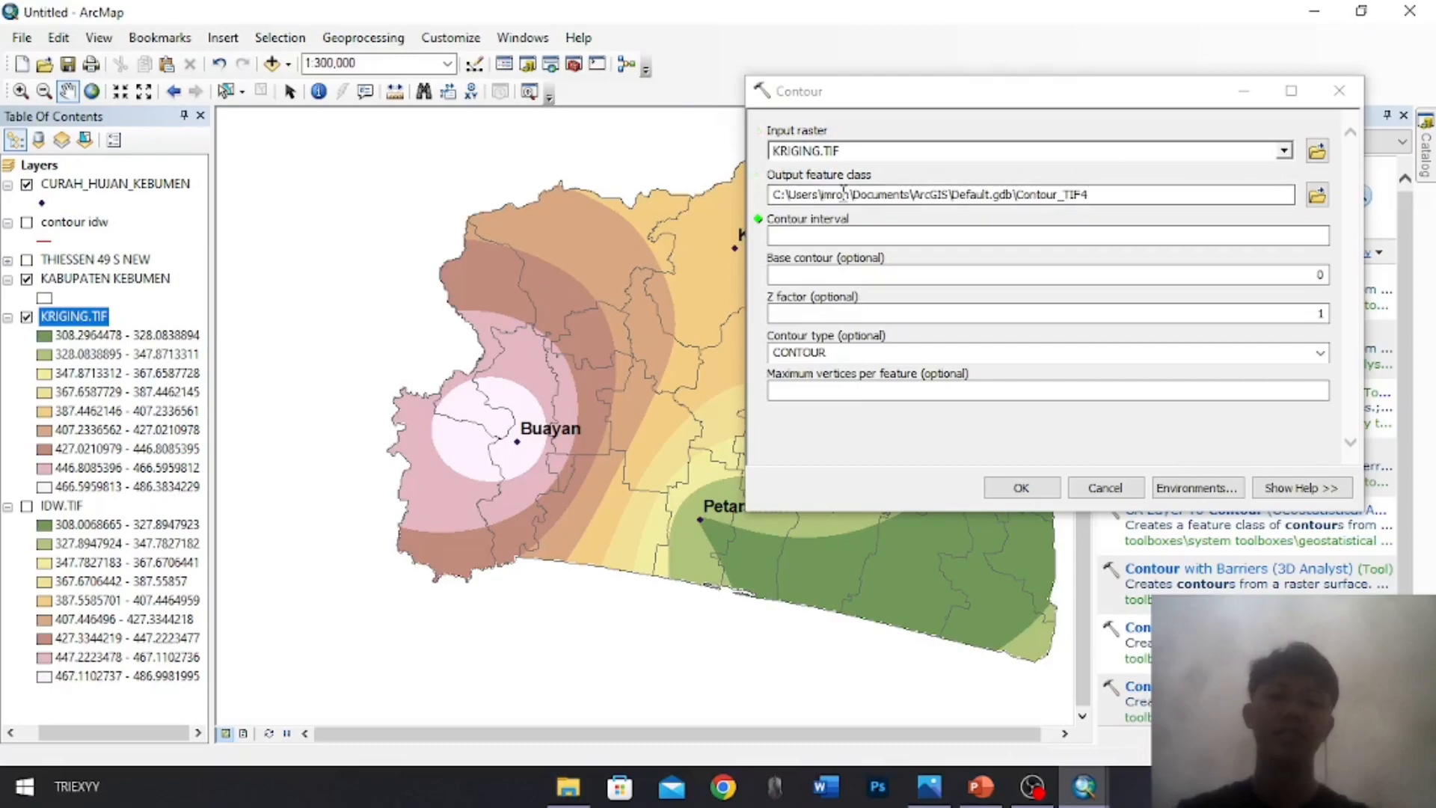
{"action": "left_click", "coordinate": [1318, 196]}
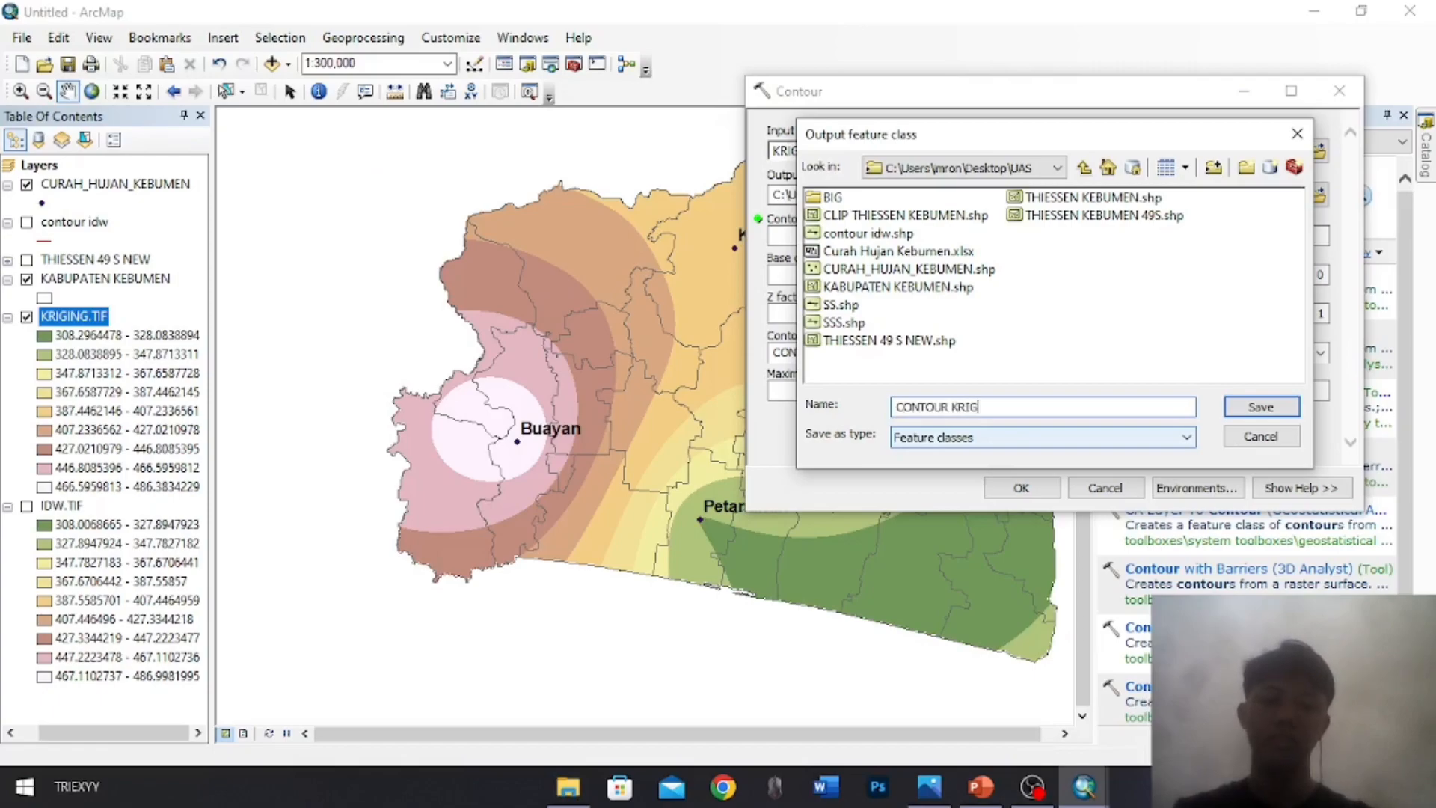
{"action": "key", "text": "Return"}
{"action": "left_click", "coordinate": [1218, 236]}
{"action": "type", "text": "20"}
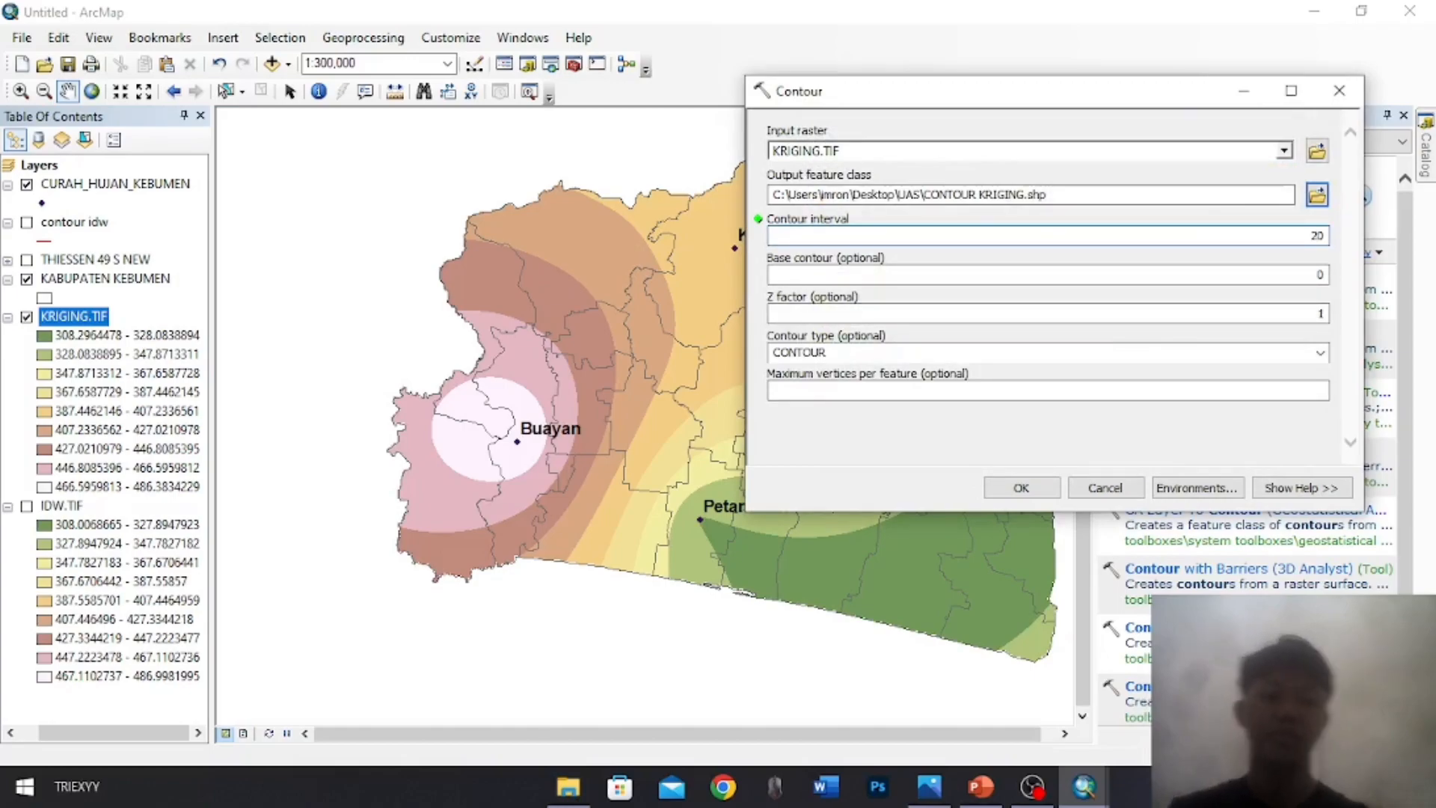
Set the Contour tool's processing extent to the same as layer KABUPATEN KEBUMEN in its environment settings
{"action": "left_click", "coordinate": [1022, 488]}
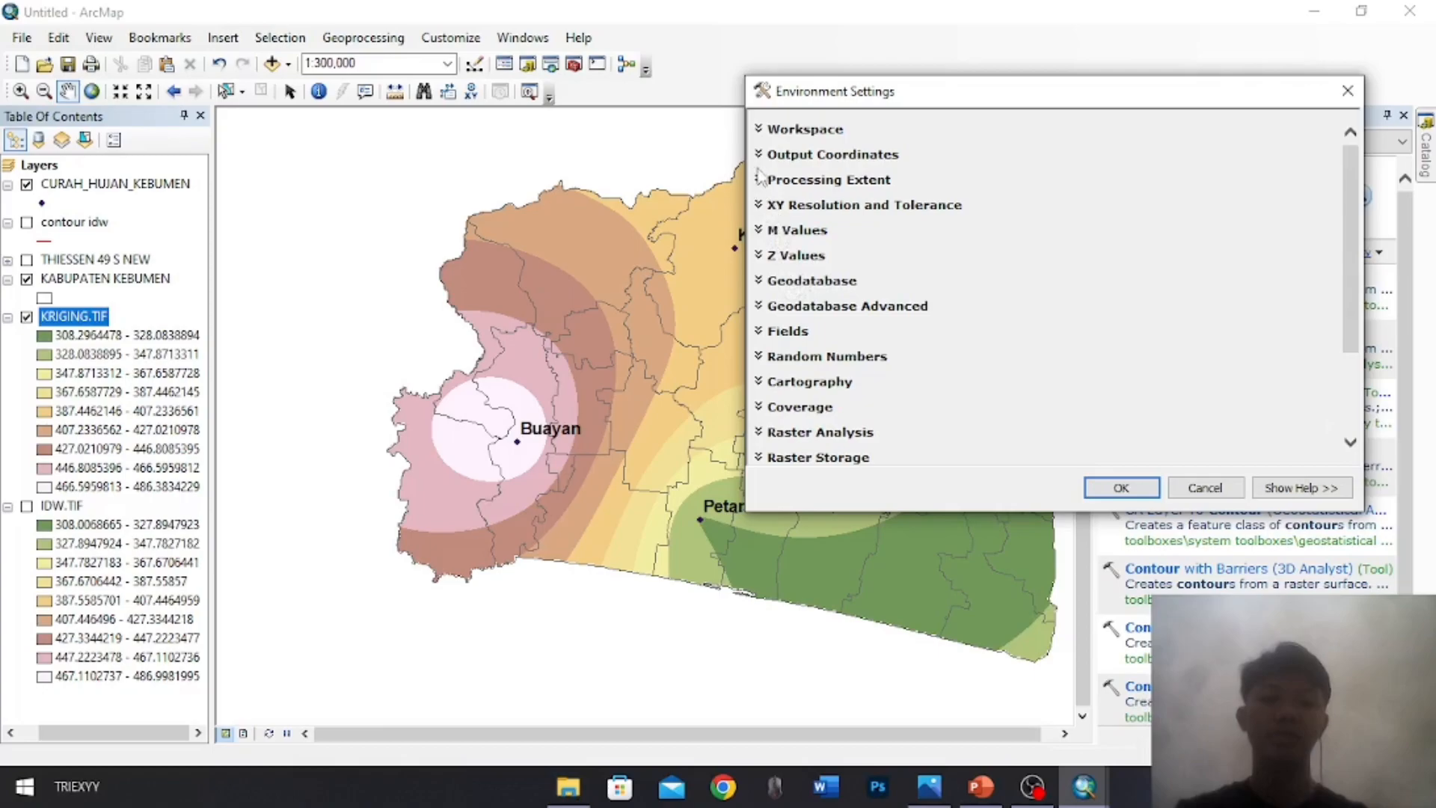
{"action": "left_click", "coordinate": [760, 180]}
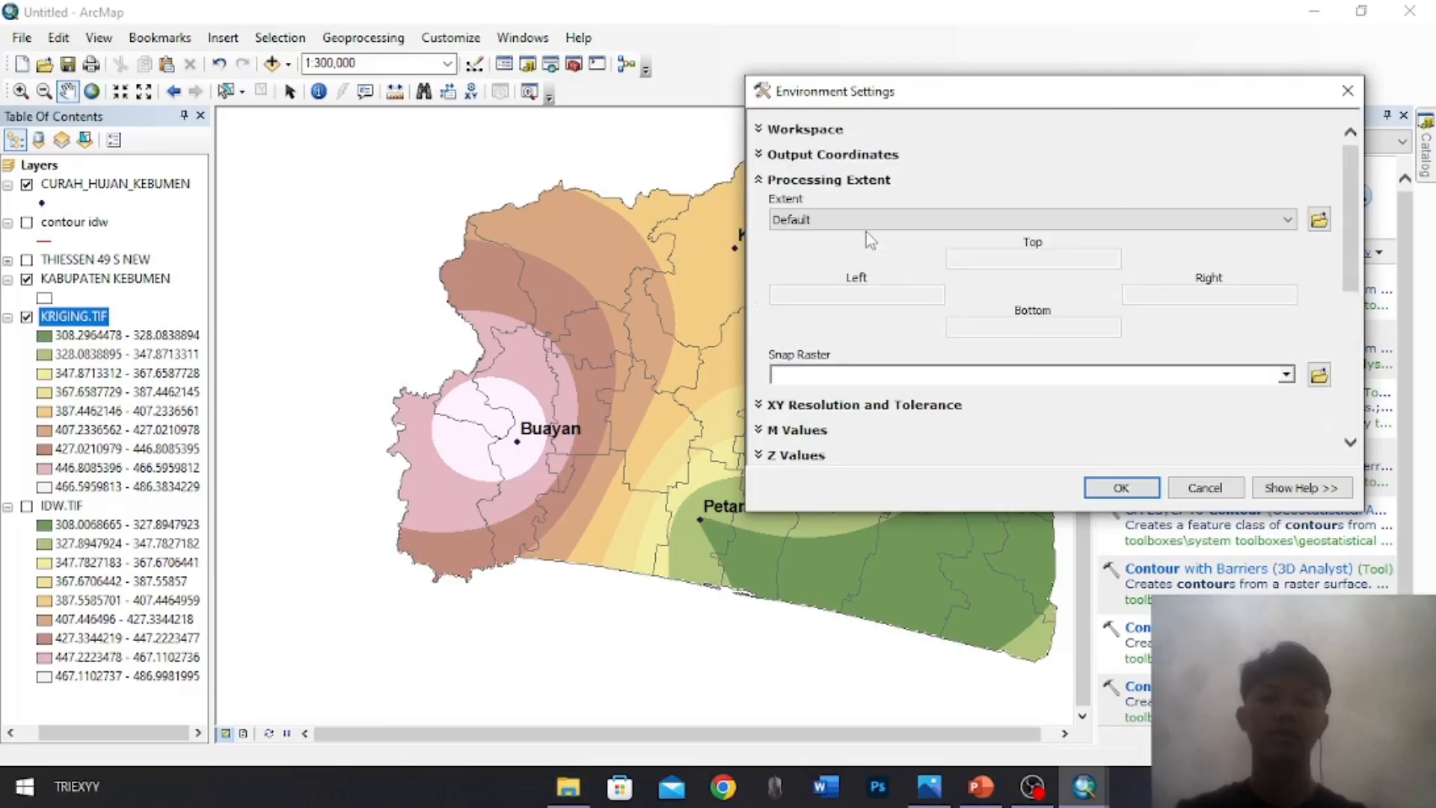
{"action": "left_click", "coordinate": [870, 219]}
{"action": "left_click", "coordinate": [860, 338]}
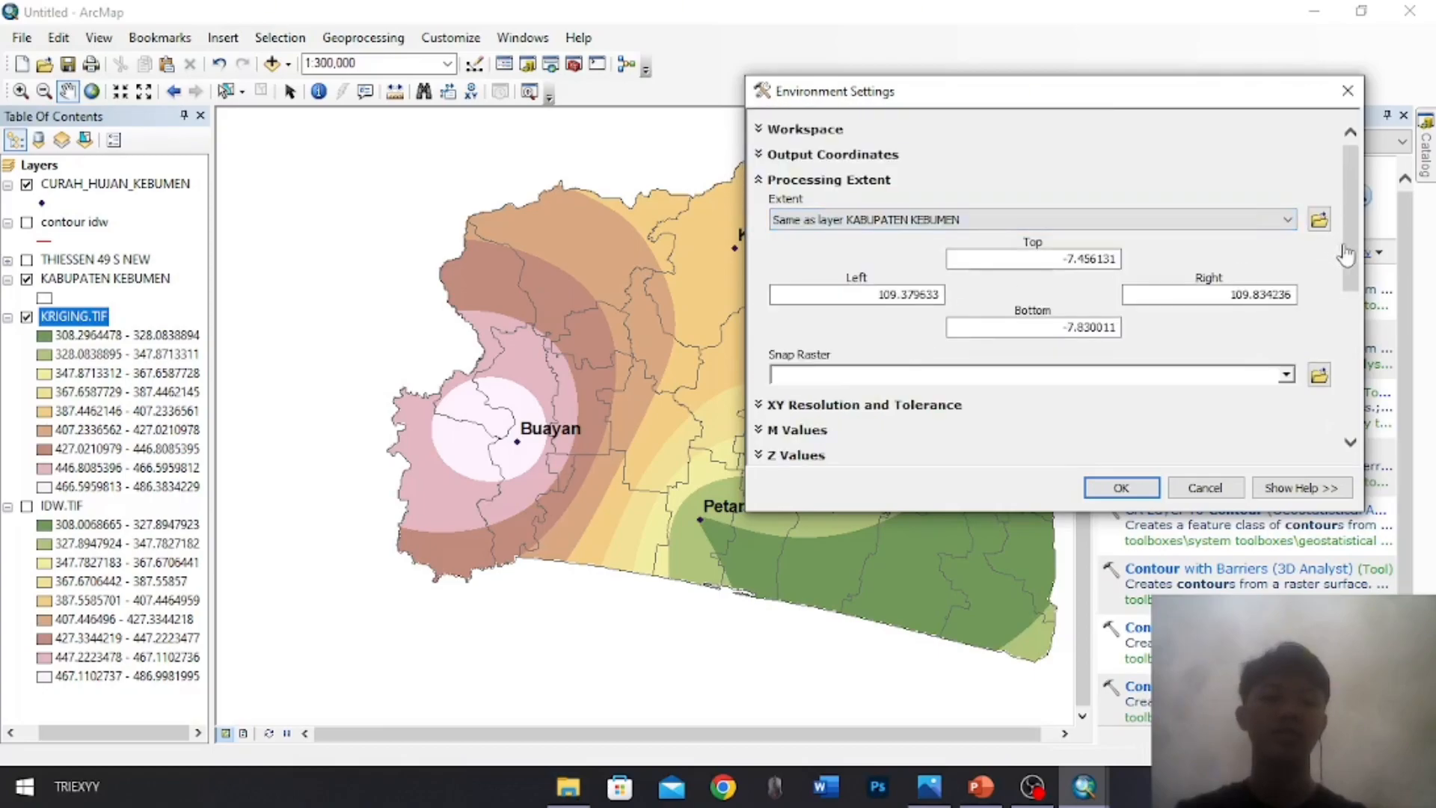
Set the Contour tool's raster analysis mask to KABUPATEN KEBUMEN and generate the Kriging contours
{"action": "scroll", "coordinate": [1361, 263], "scroll_direction": "down", "scroll_amount": 5}
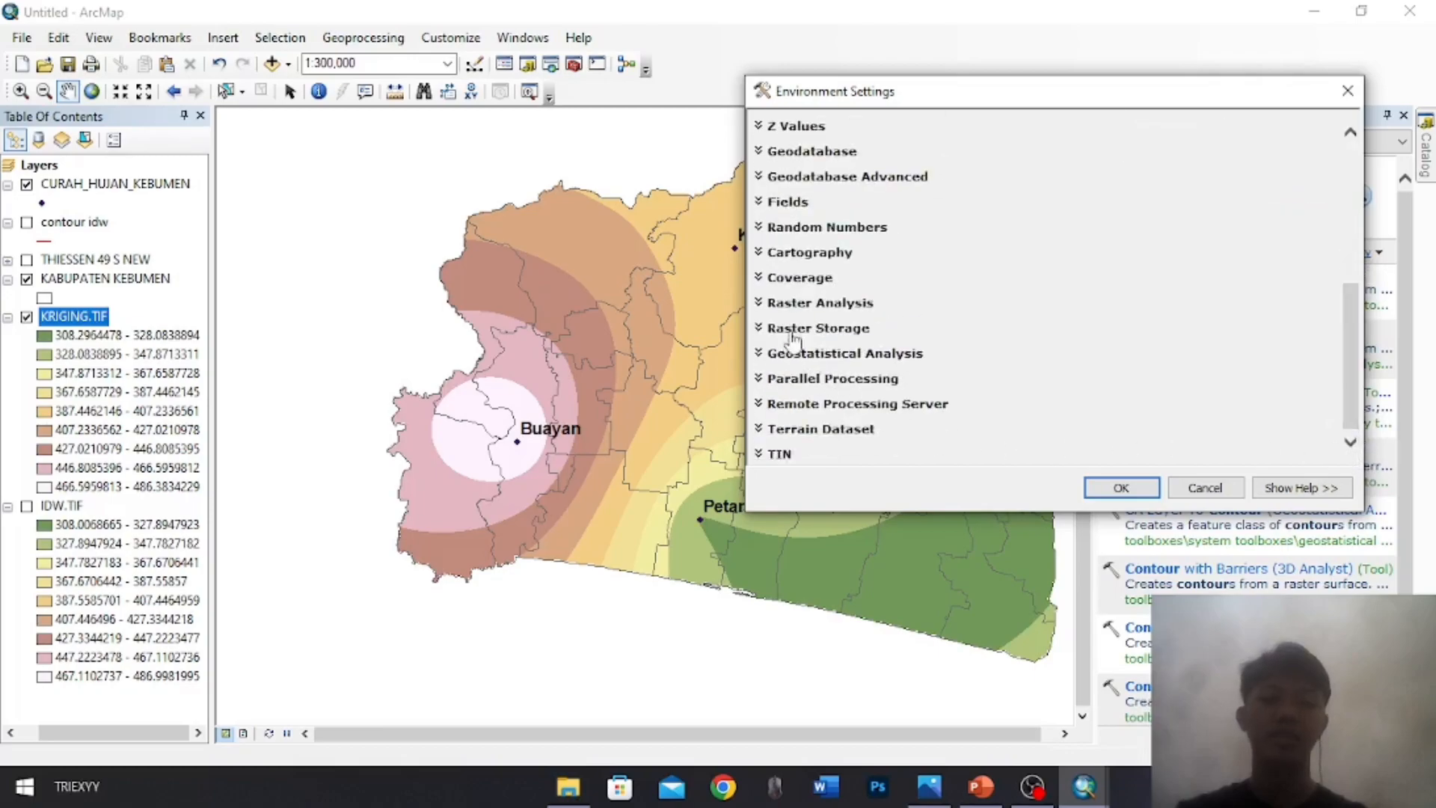
{"action": "left_click", "coordinate": [827, 302]}
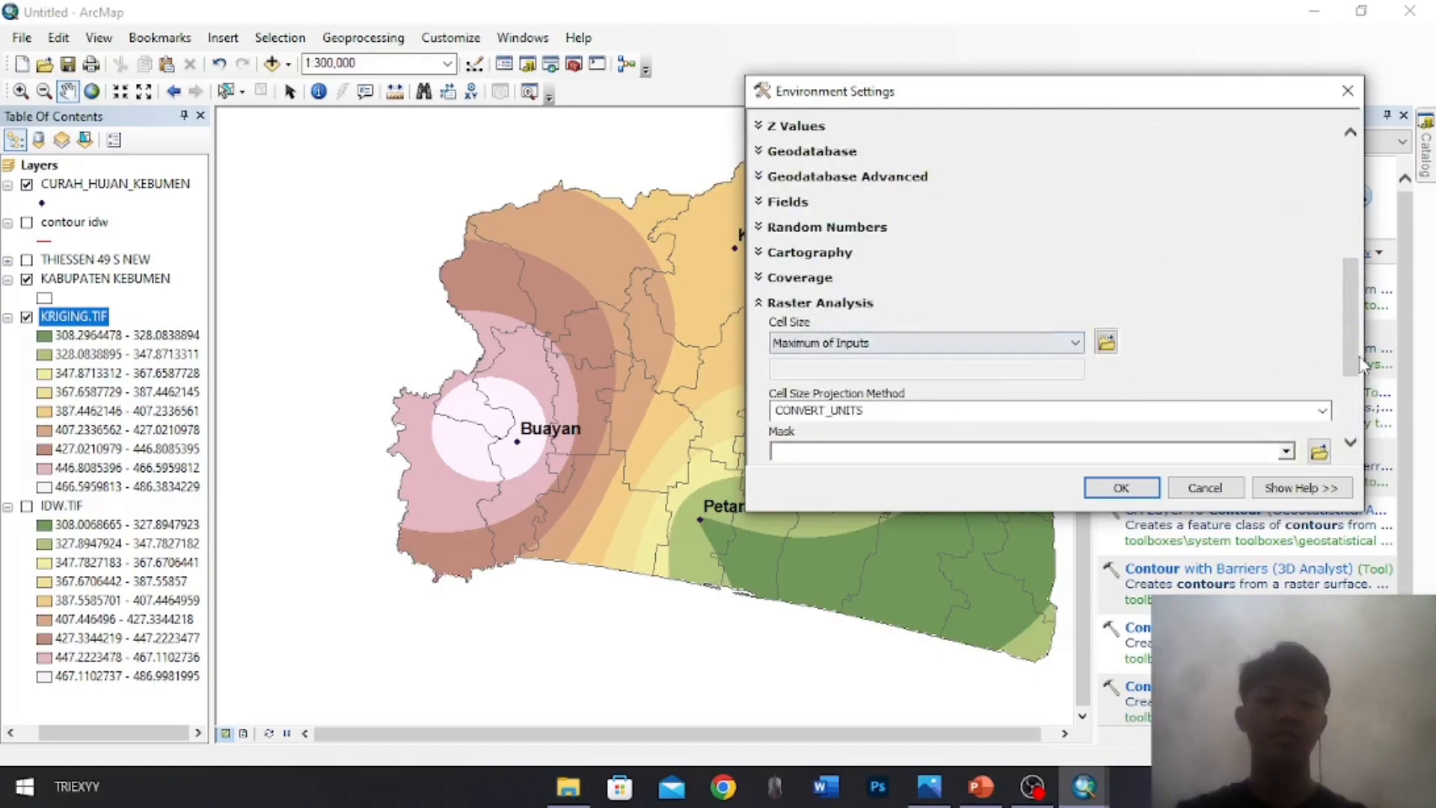
{"action": "scroll", "coordinate": [1361, 363], "scroll_direction": "down", "scroll_amount": 3}
{"action": "left_click", "coordinate": [1286, 298]}
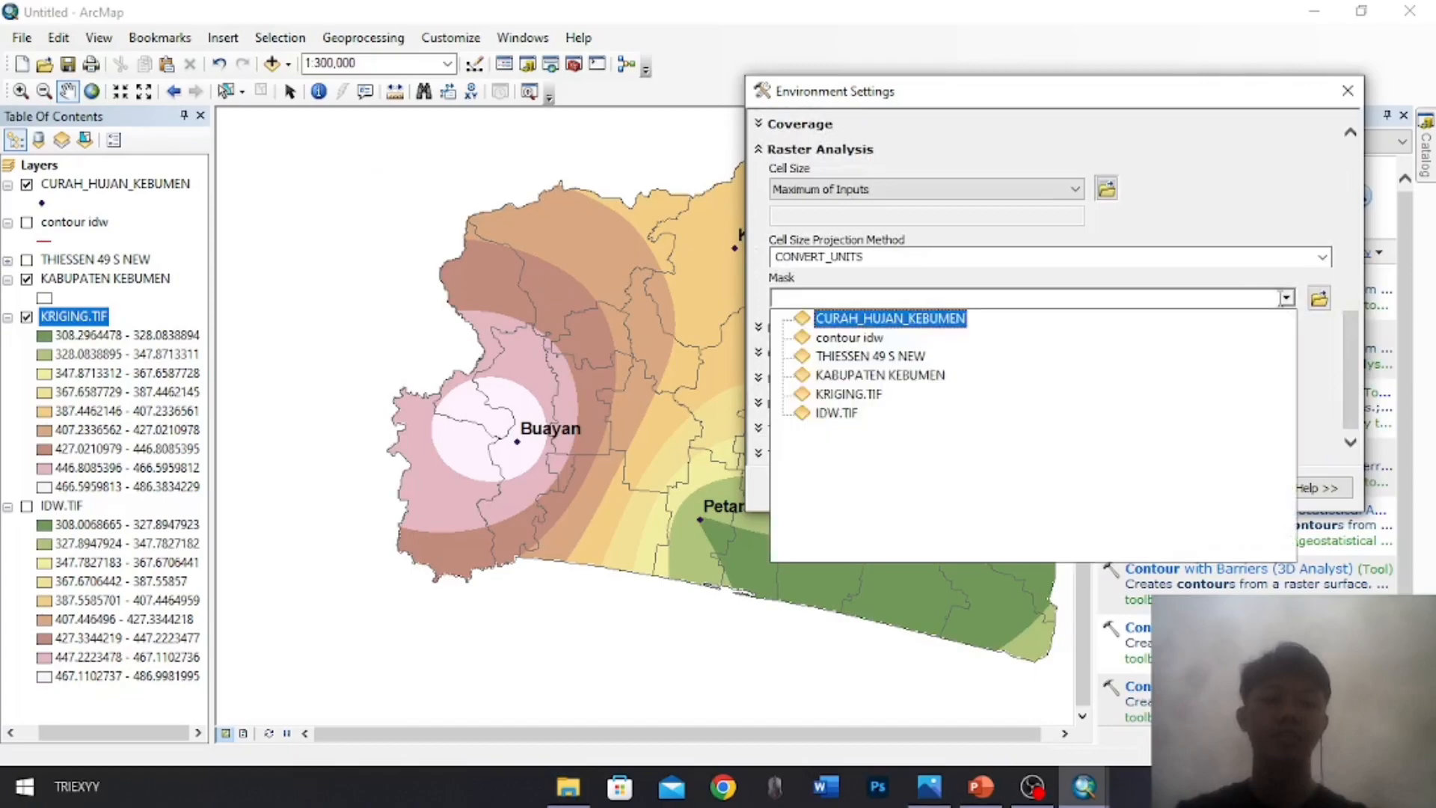
{"action": "left_click", "coordinate": [875, 378]}
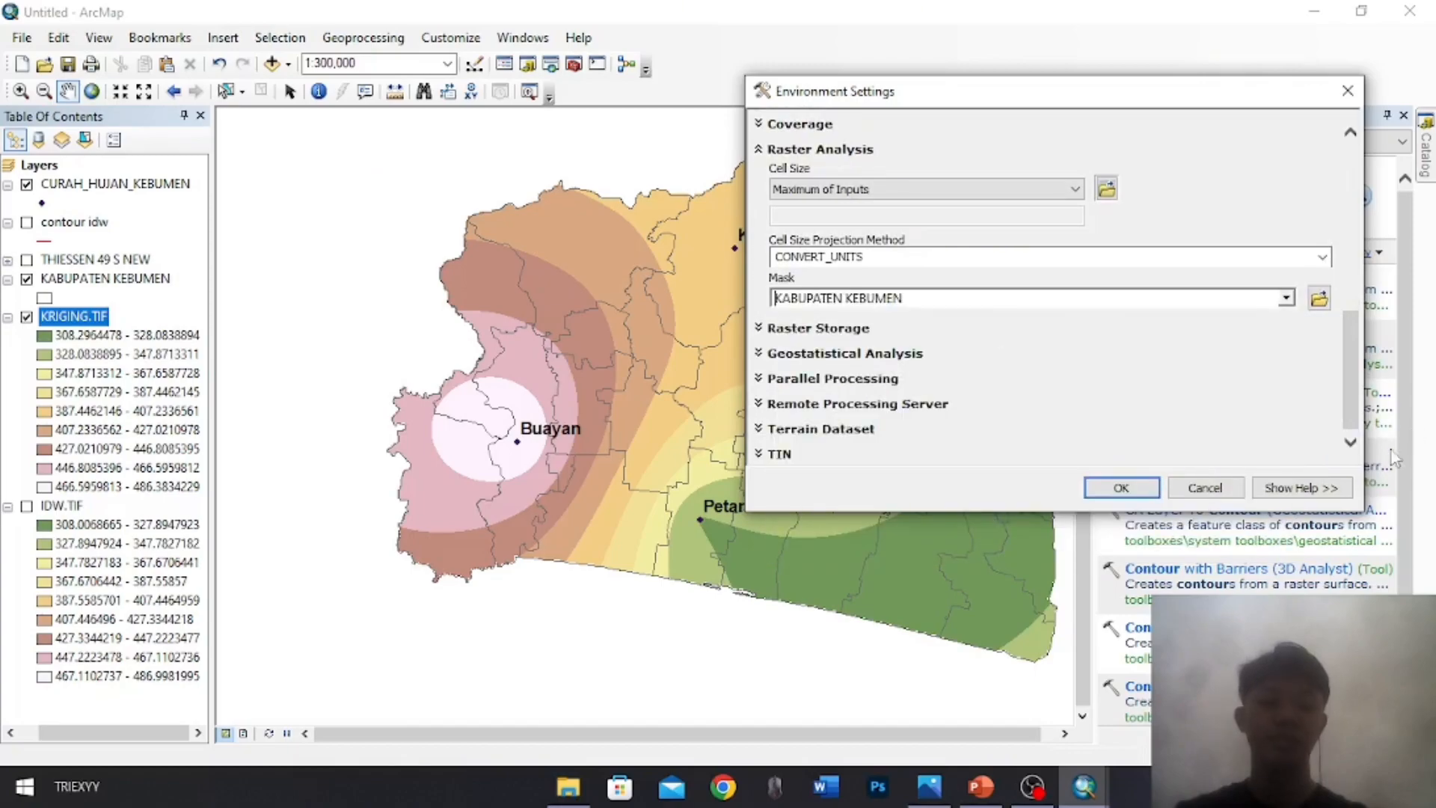
{"action": "left_click", "coordinate": [1122, 490]}
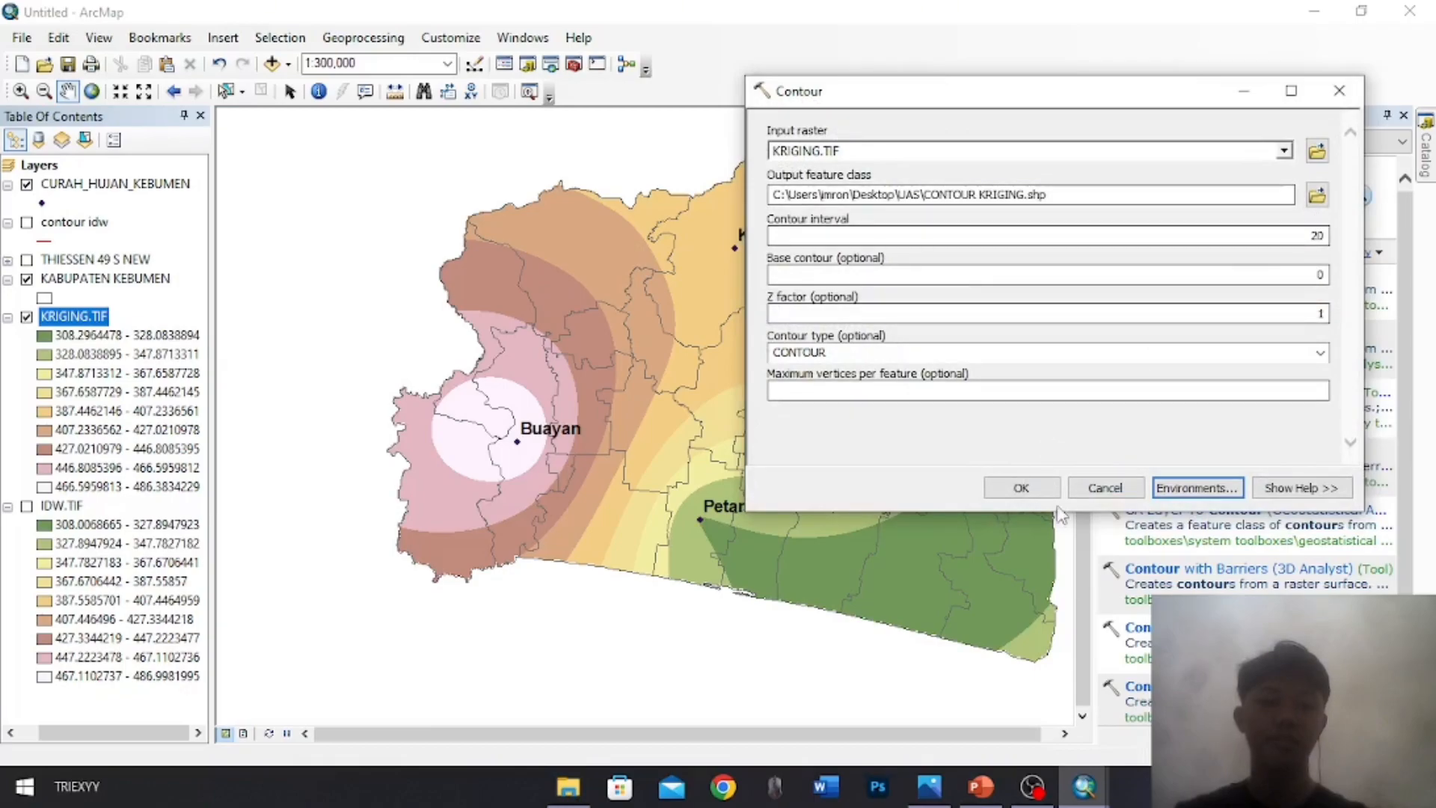
{"action": "left_click", "coordinate": [1021, 487]}
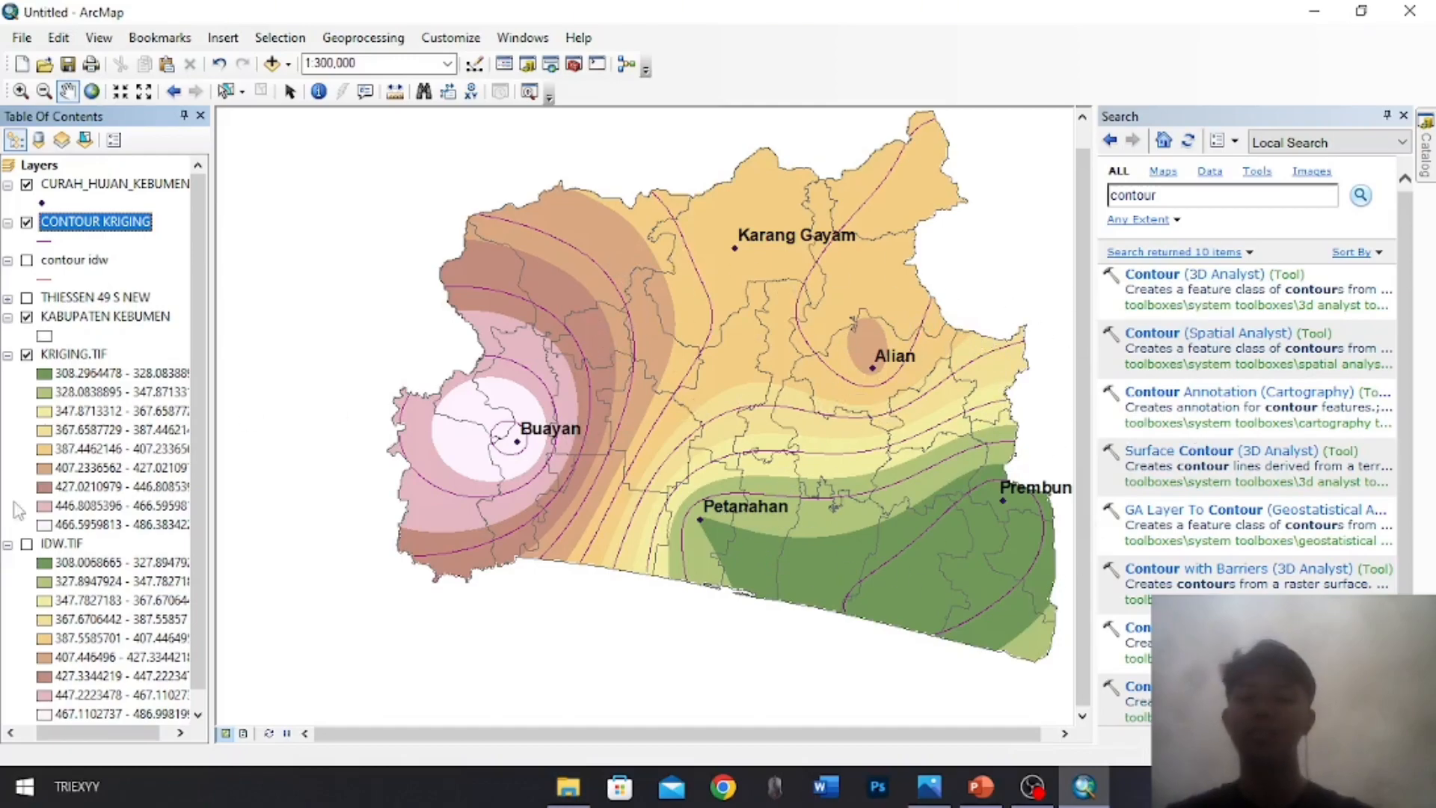
Briefly show the contour idw layer for comparison and hide the CONTOUR KRIGING layer
{"action": "left_click", "coordinate": [28, 261]}
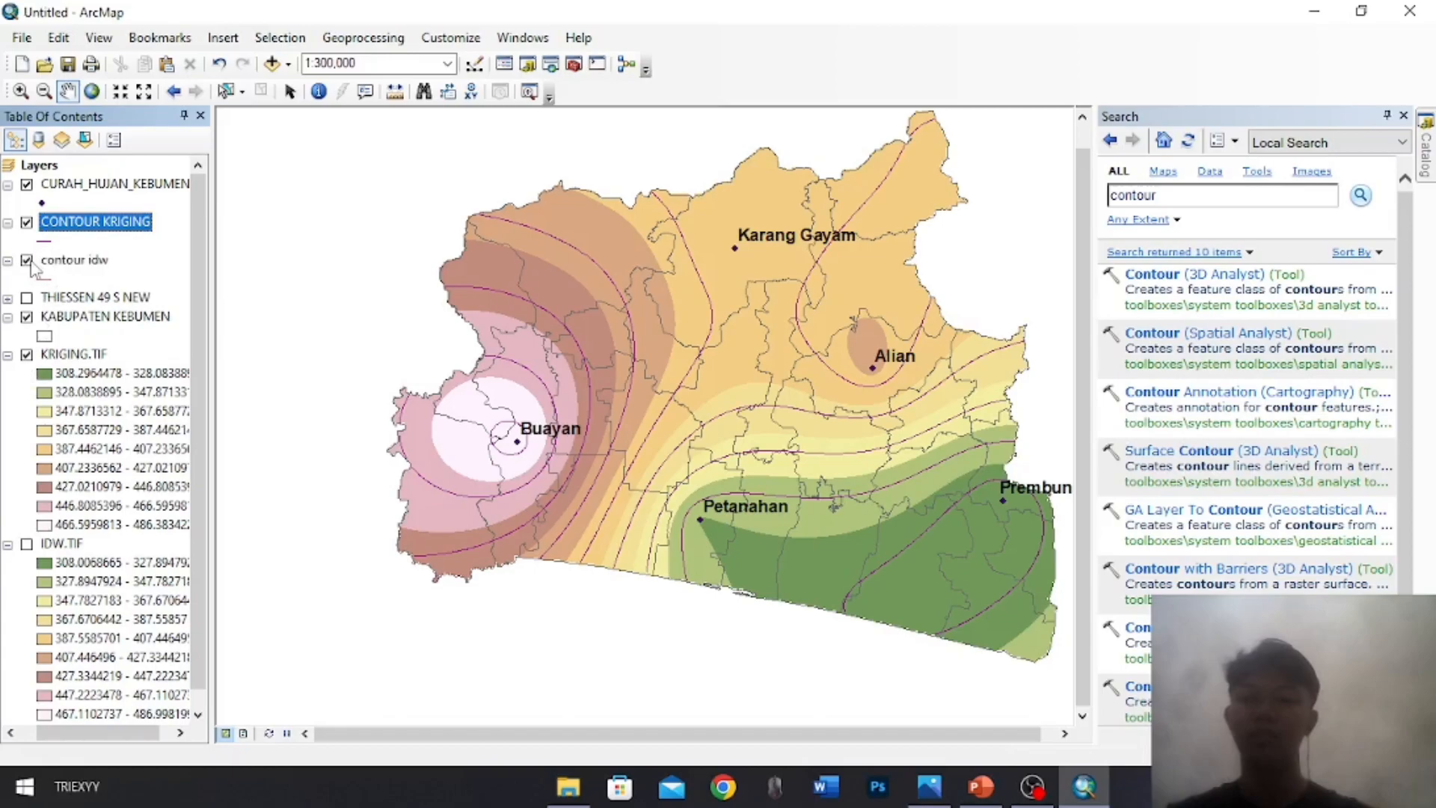
{"action": "left_click", "coordinate": [28, 262]}
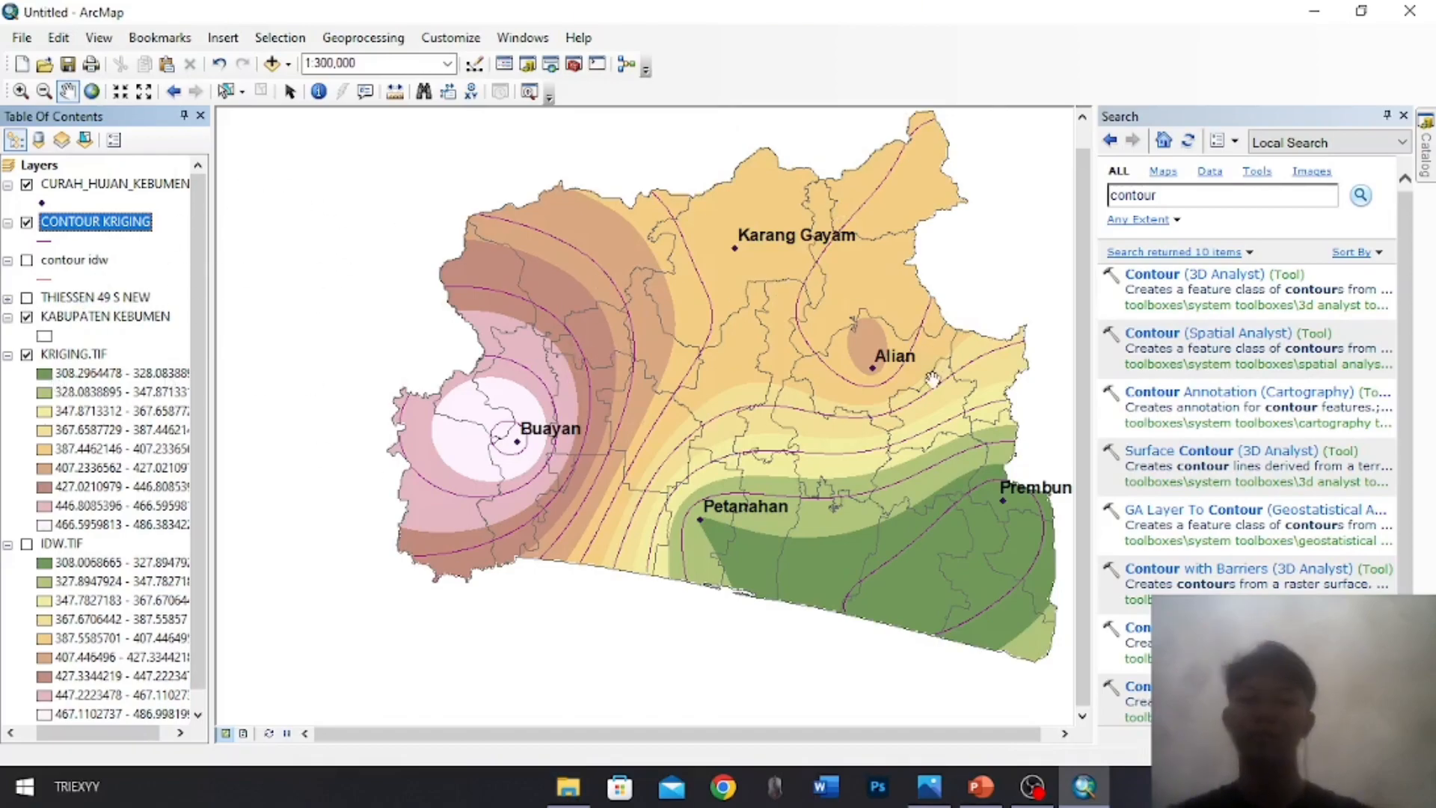
{"action": "left_click_drag", "start_coordinate": [855, 558], "coordinate": [797, 575]}
{"action": "left_click", "coordinate": [27, 223]}
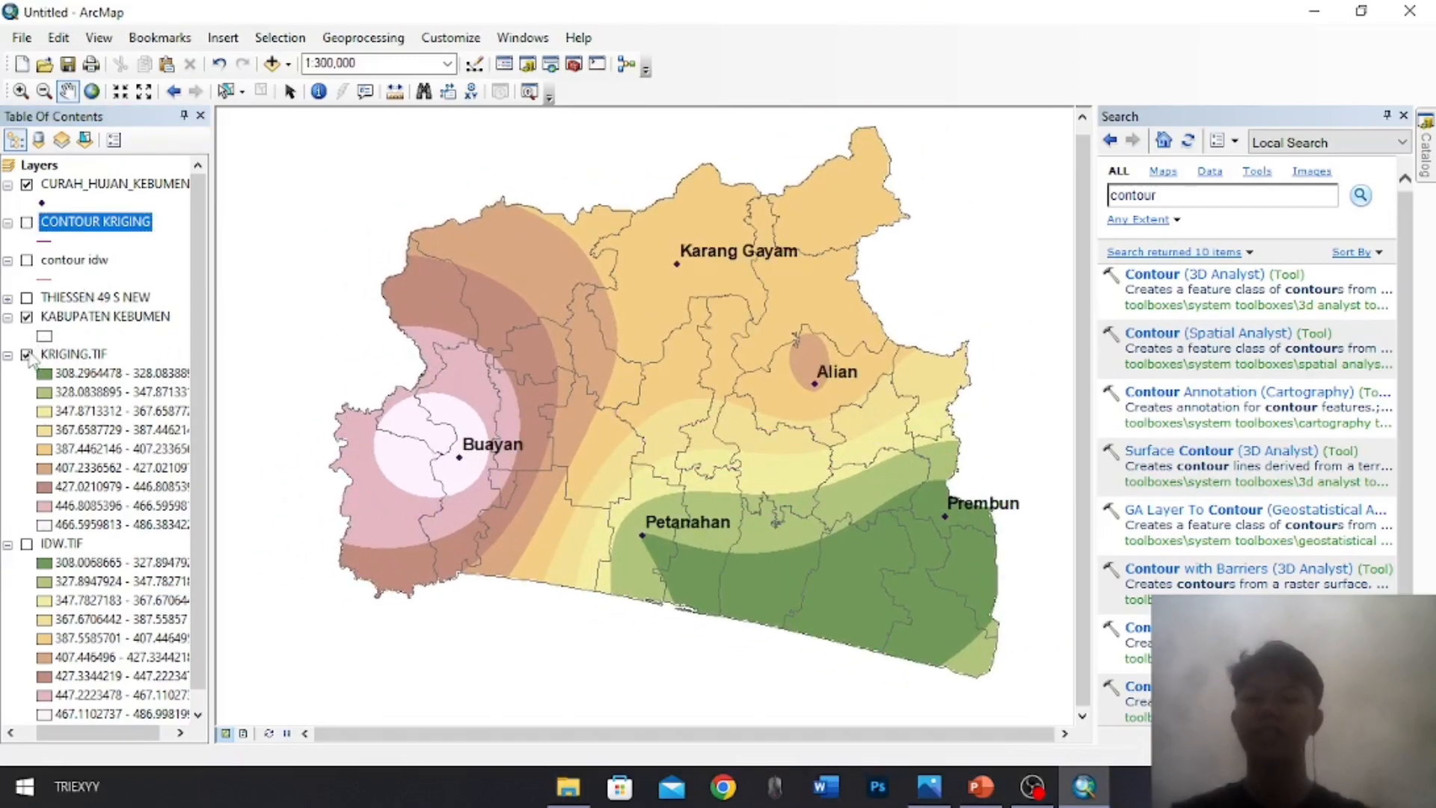
Hide KRIGING.TIF and set up a Spline interpolation with CURAH_HUJAN_KEBUMEN as input points and Curah_Huja as the Z value field
{"action": "left_click", "coordinate": [573, 64]}
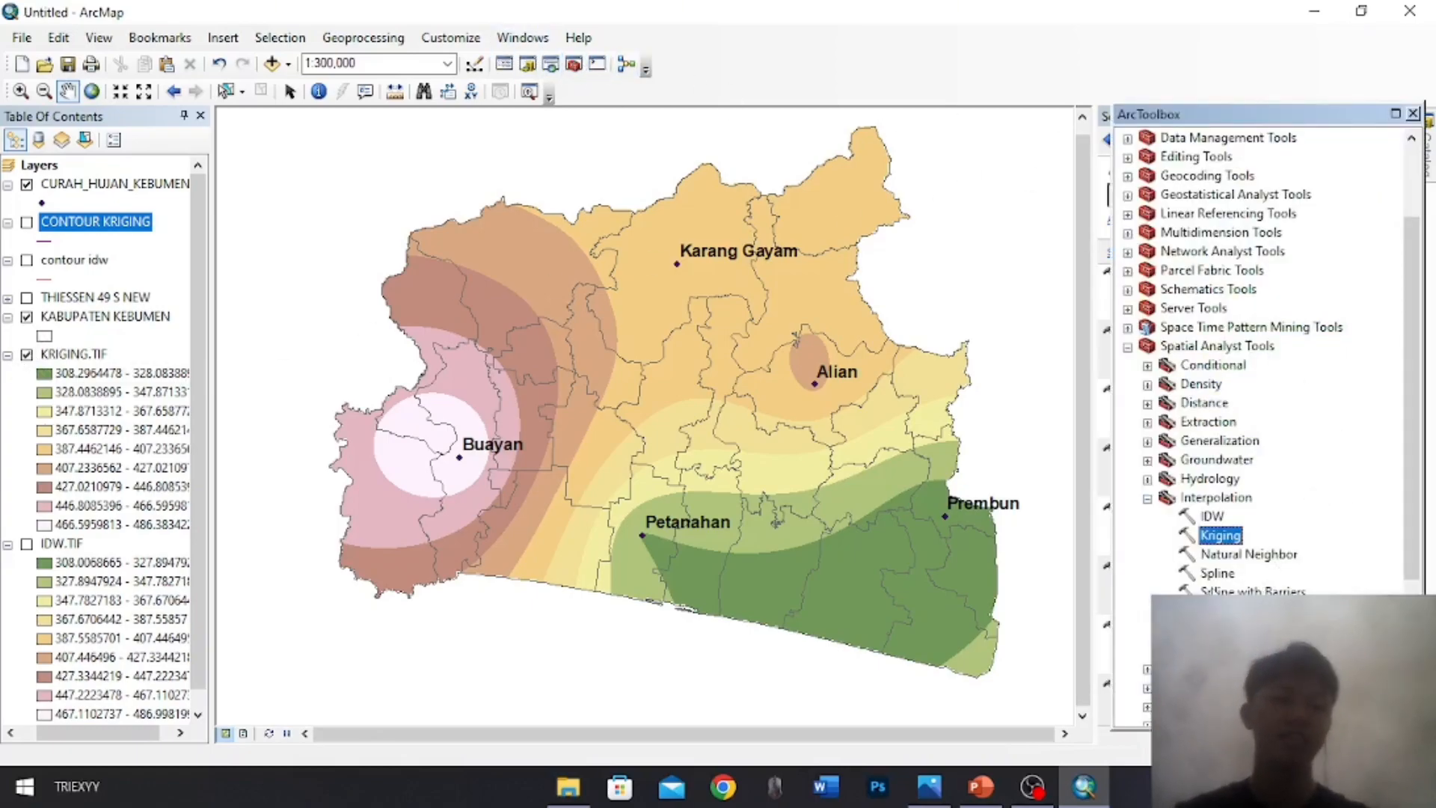
{"action": "double_click", "coordinate": [1217, 573]}
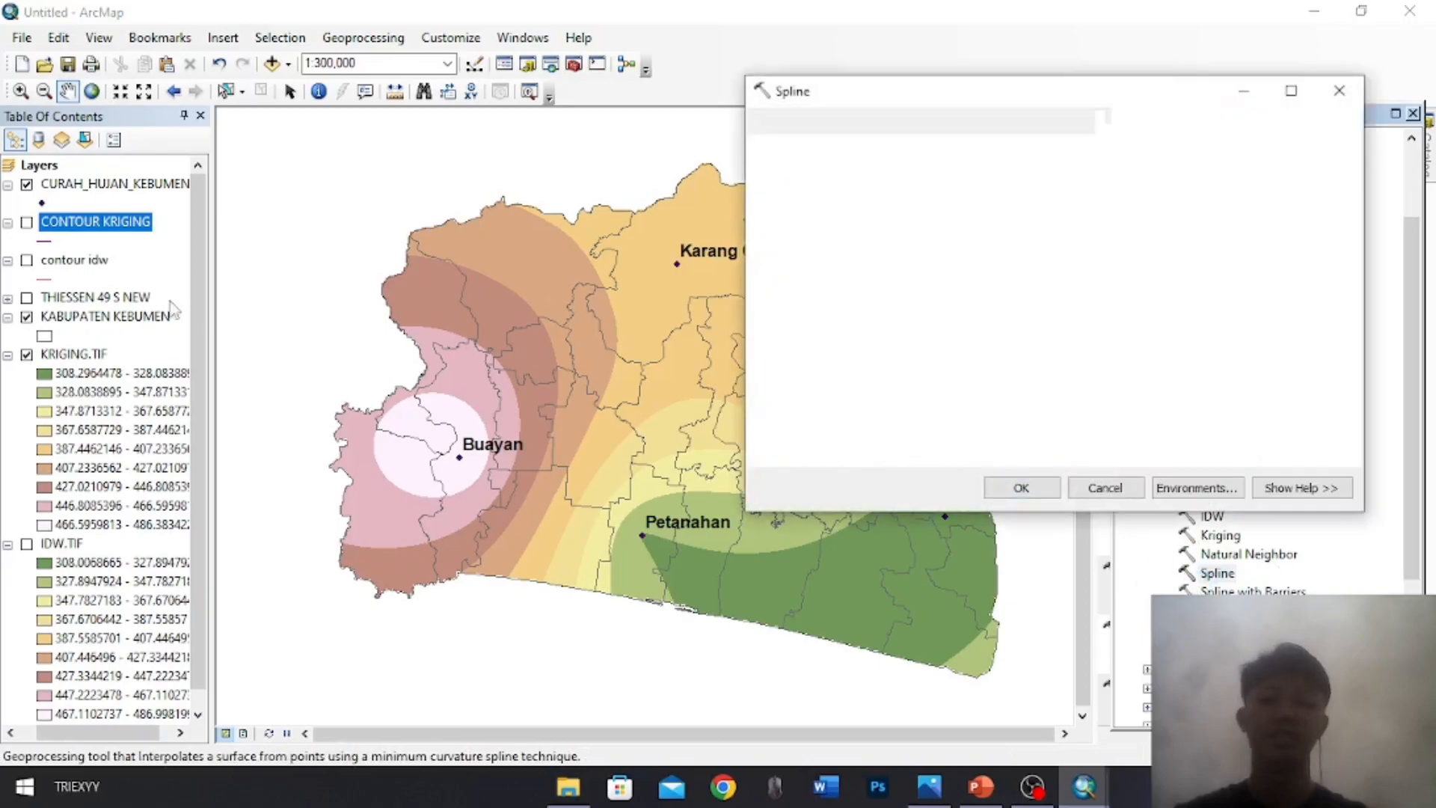
{"action": "left_click", "coordinate": [27, 354]}
{"action": "left_click_drag", "start_coordinate": [97, 185], "coordinate": [828, 154]}
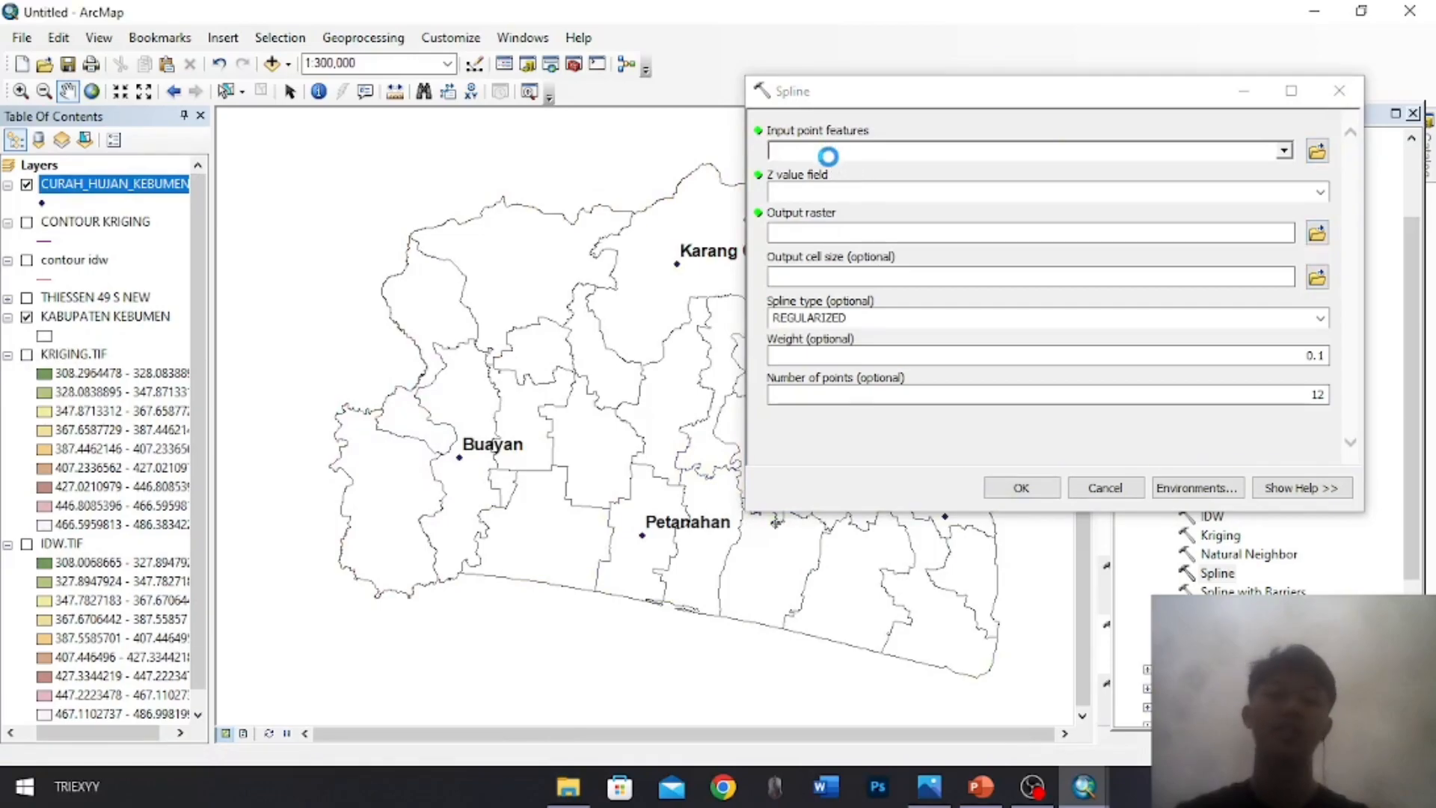
{"action": "left_click", "coordinate": [1320, 191]}
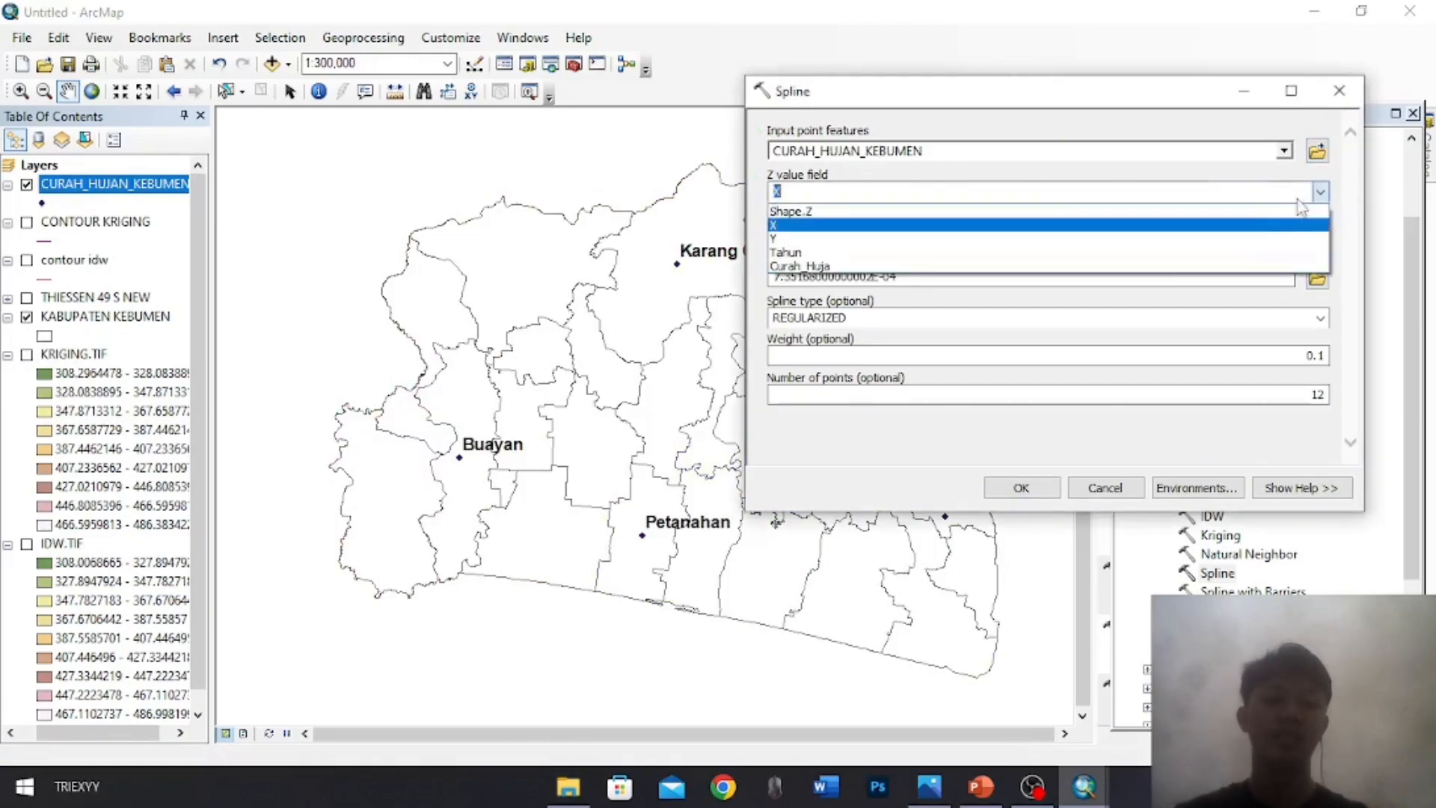
{"action": "left_click", "coordinate": [1055, 251]}
Name the Spline output raster SPLINE.TIF in the UAS folder
{"action": "left_click", "coordinate": [1316, 233]}
{"action": "type", "text": "S"}
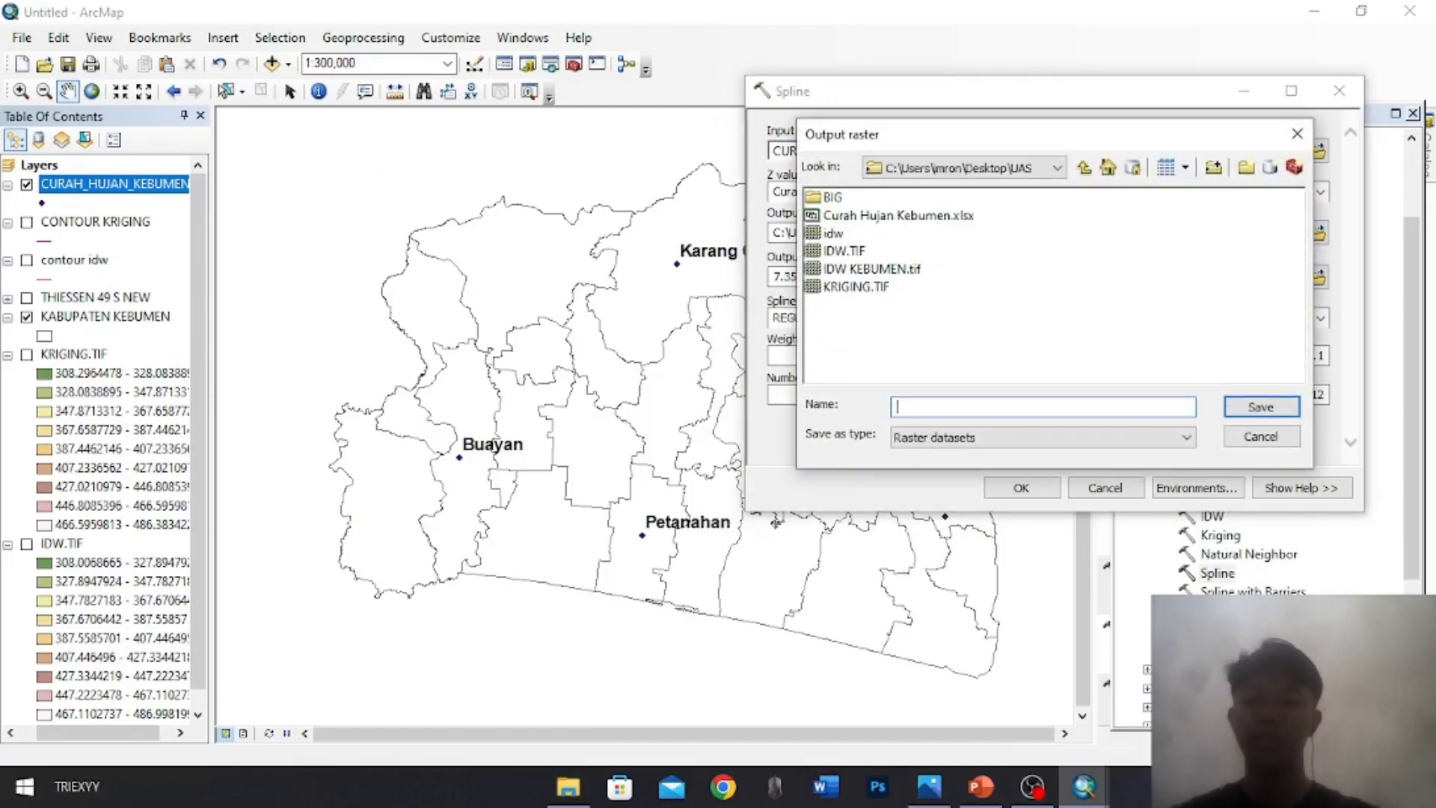
{"action": "type", "text": "PLINE.TI"}
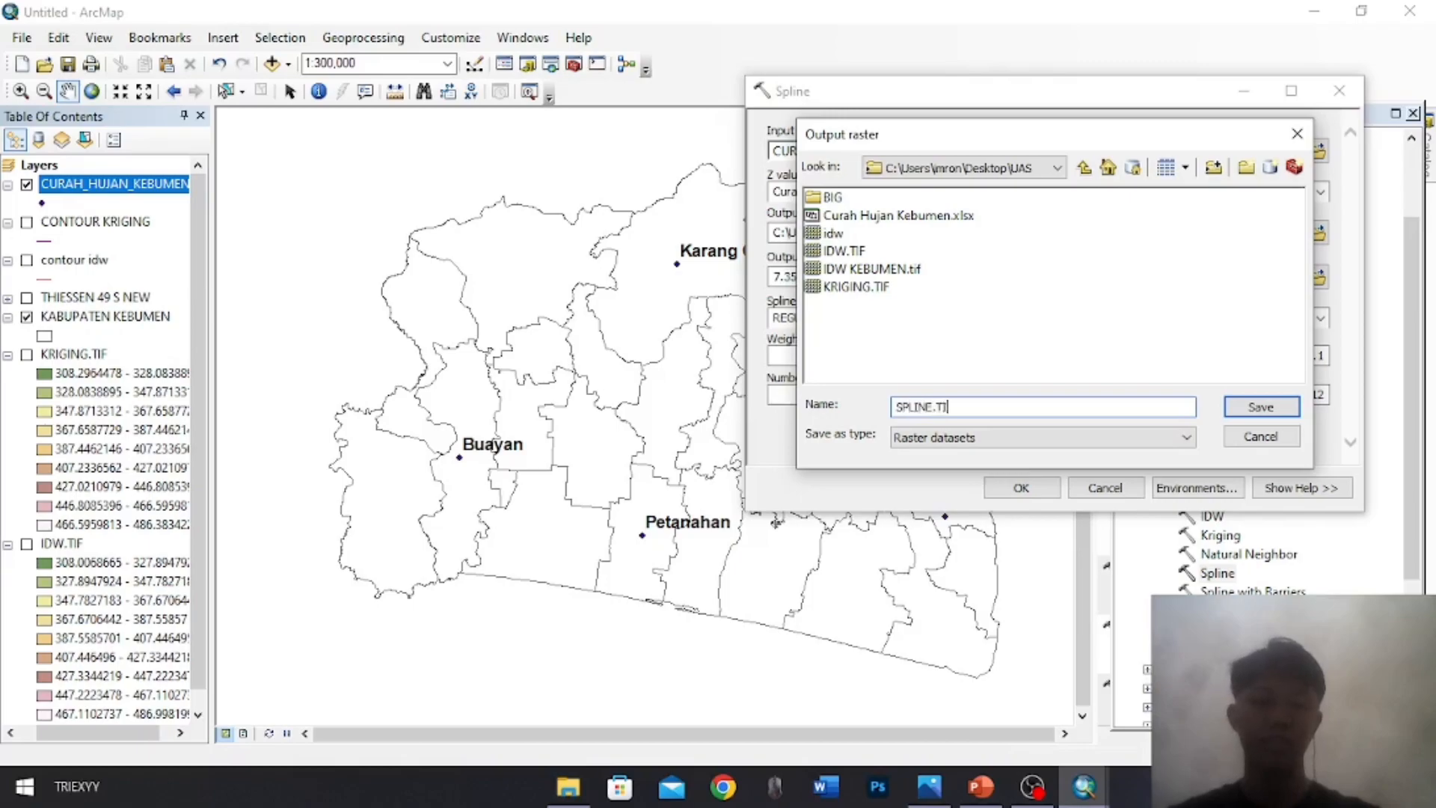
{"action": "type", "text": "F"}
{"action": "key", "text": "Return"}
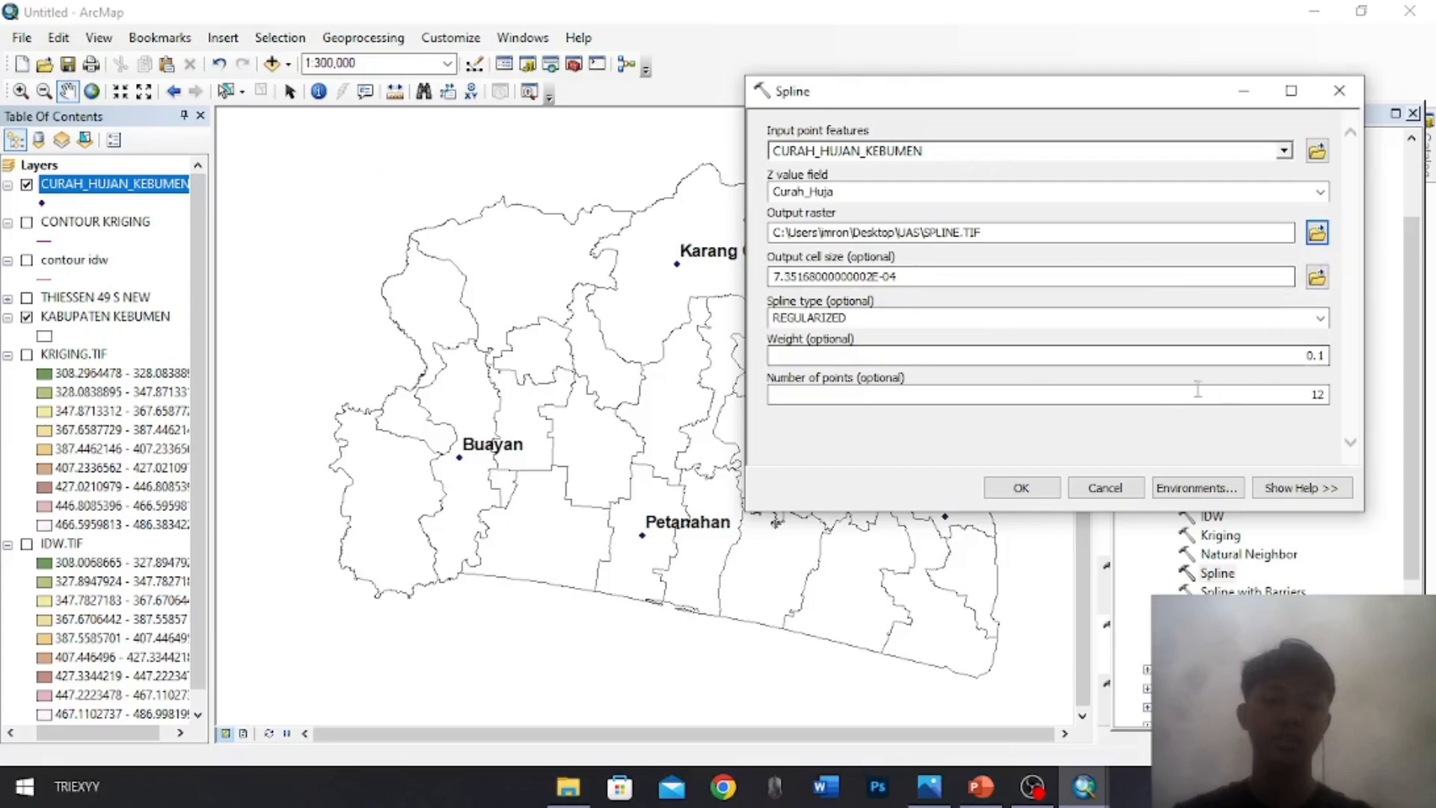
Match the Spline tool's processing extent to an existing layer, set its raster analysis mask to KABUPATEN KEBUMEN, and run the interpolation
{"action": "left_click", "coordinate": [1196, 488]}
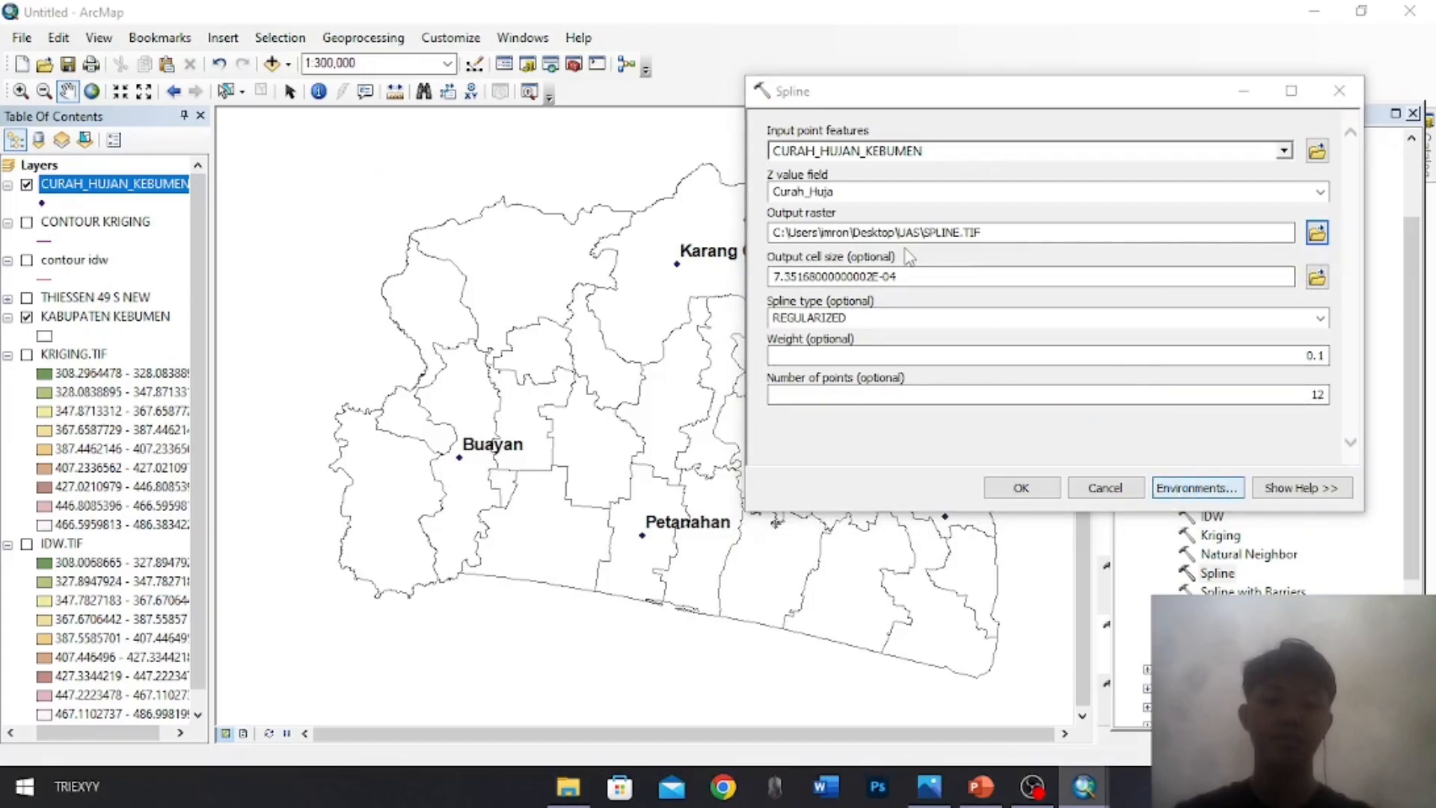
{"action": "left_click", "coordinate": [791, 179]}
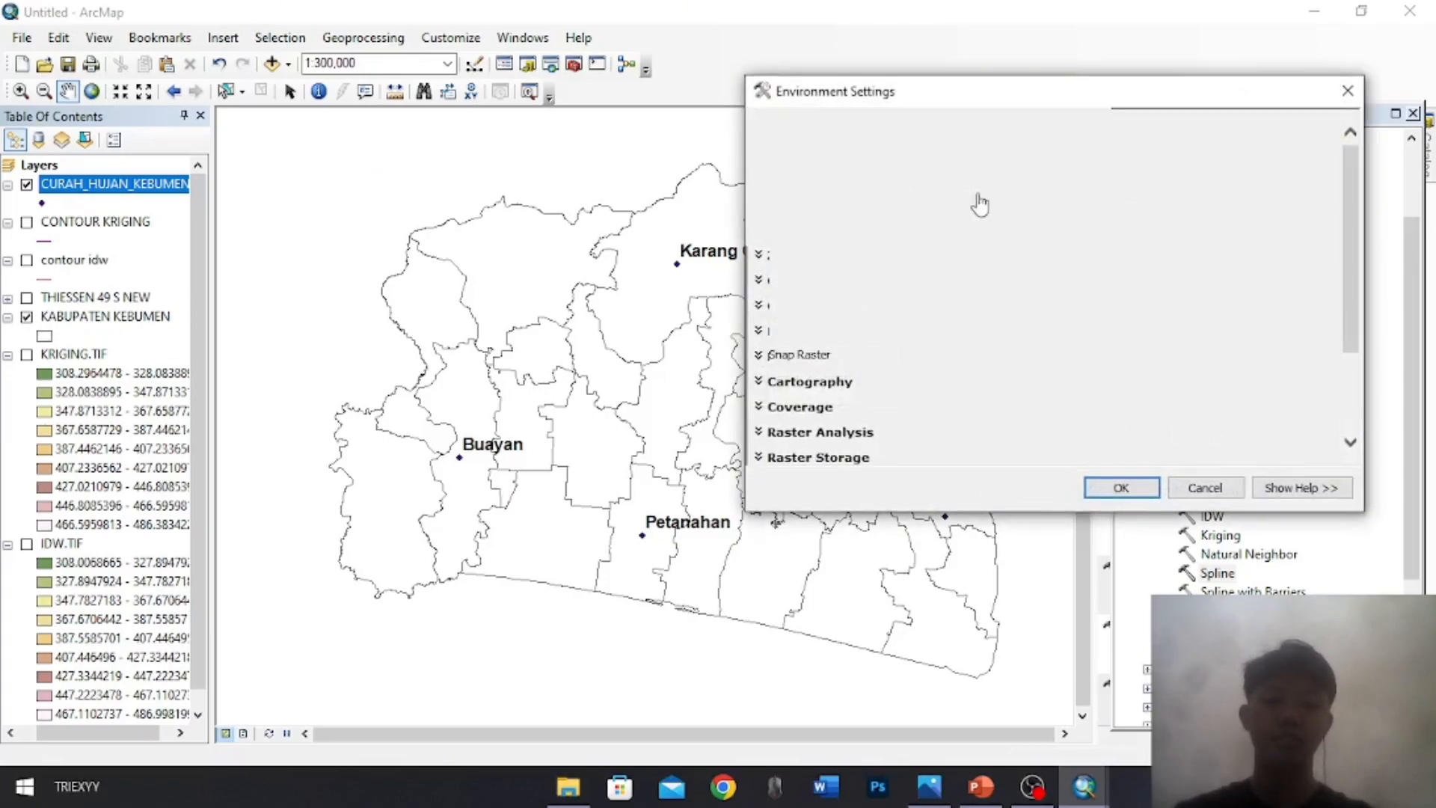
{"action": "left_click", "coordinate": [892, 211]}
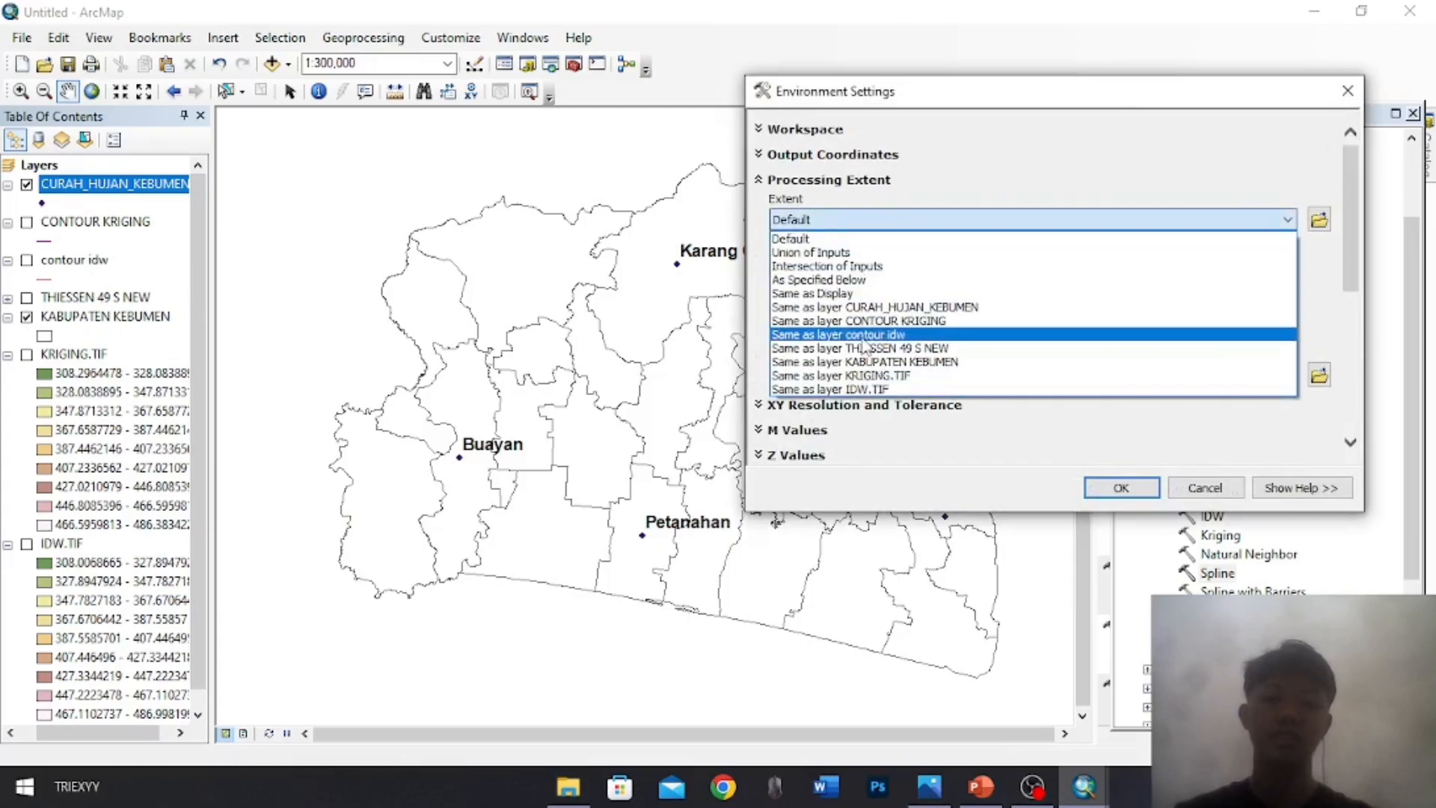
{"action": "left_click", "coordinate": [786, 347]}
{"action": "scroll", "coordinate": [786, 346], "scroll_direction": "down", "scroll_amount": 5}
{"action": "left_click", "coordinate": [760, 304]}
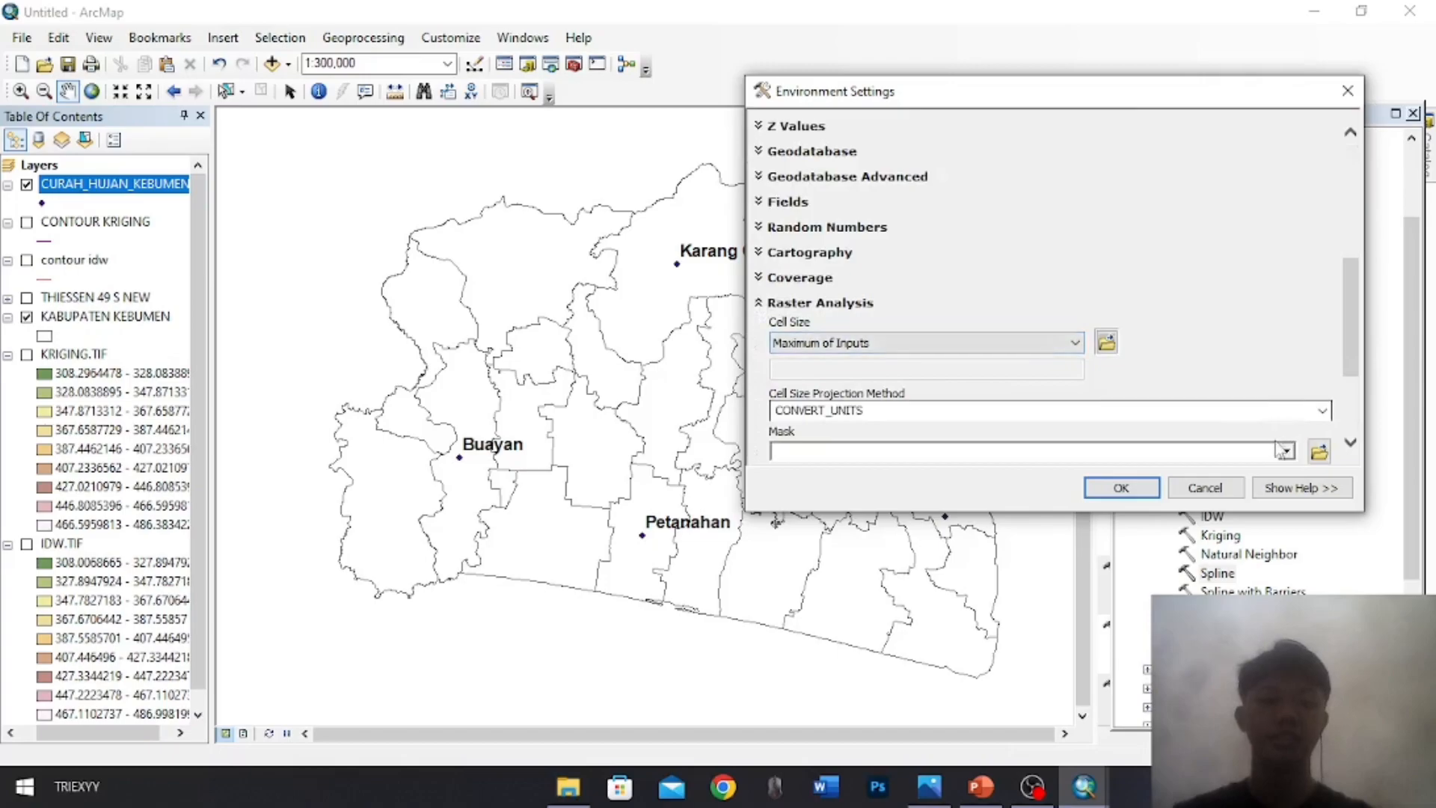
{"action": "left_click", "coordinate": [1286, 452]}
{"action": "left_click", "coordinate": [926, 549]}
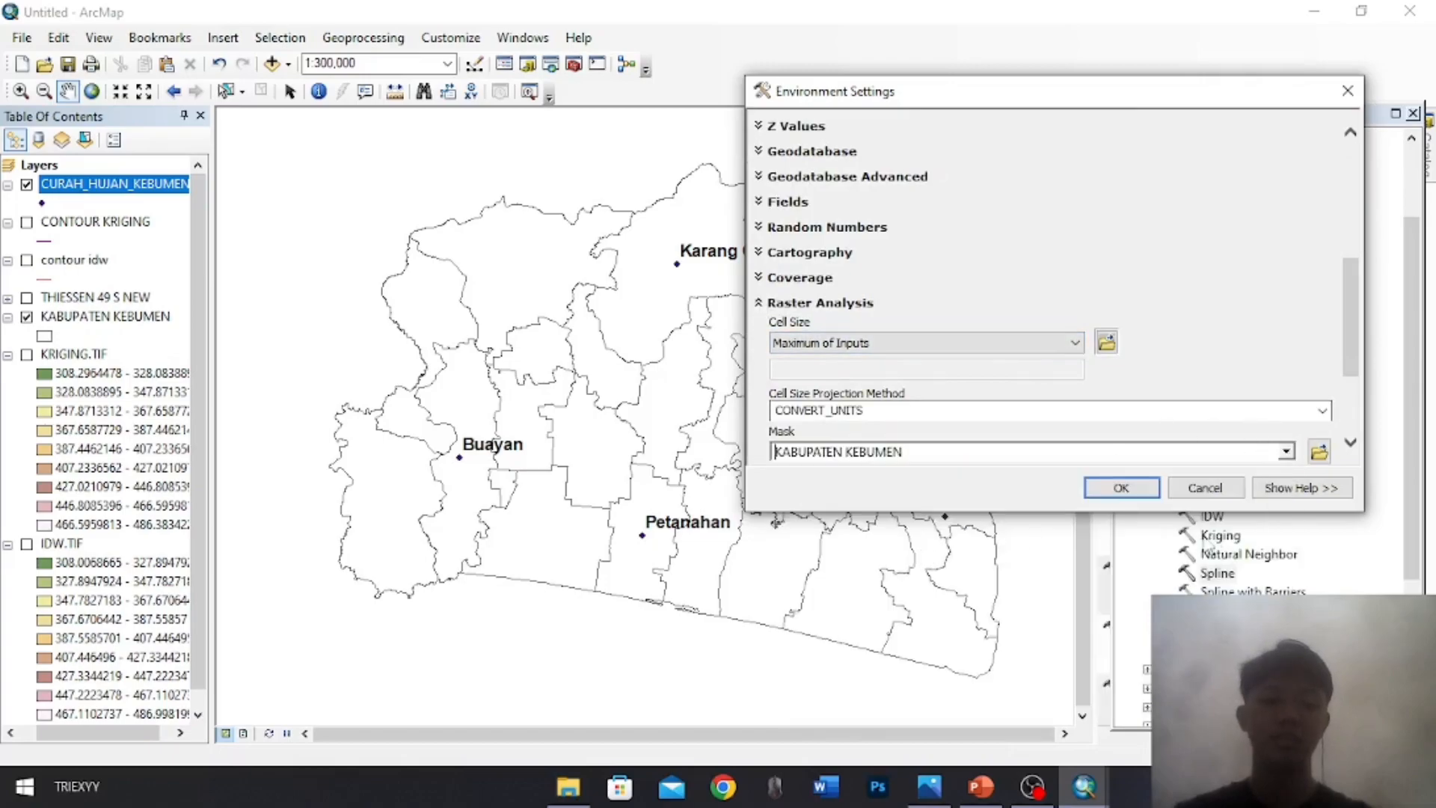
{"action": "left_click", "coordinate": [1119, 485]}
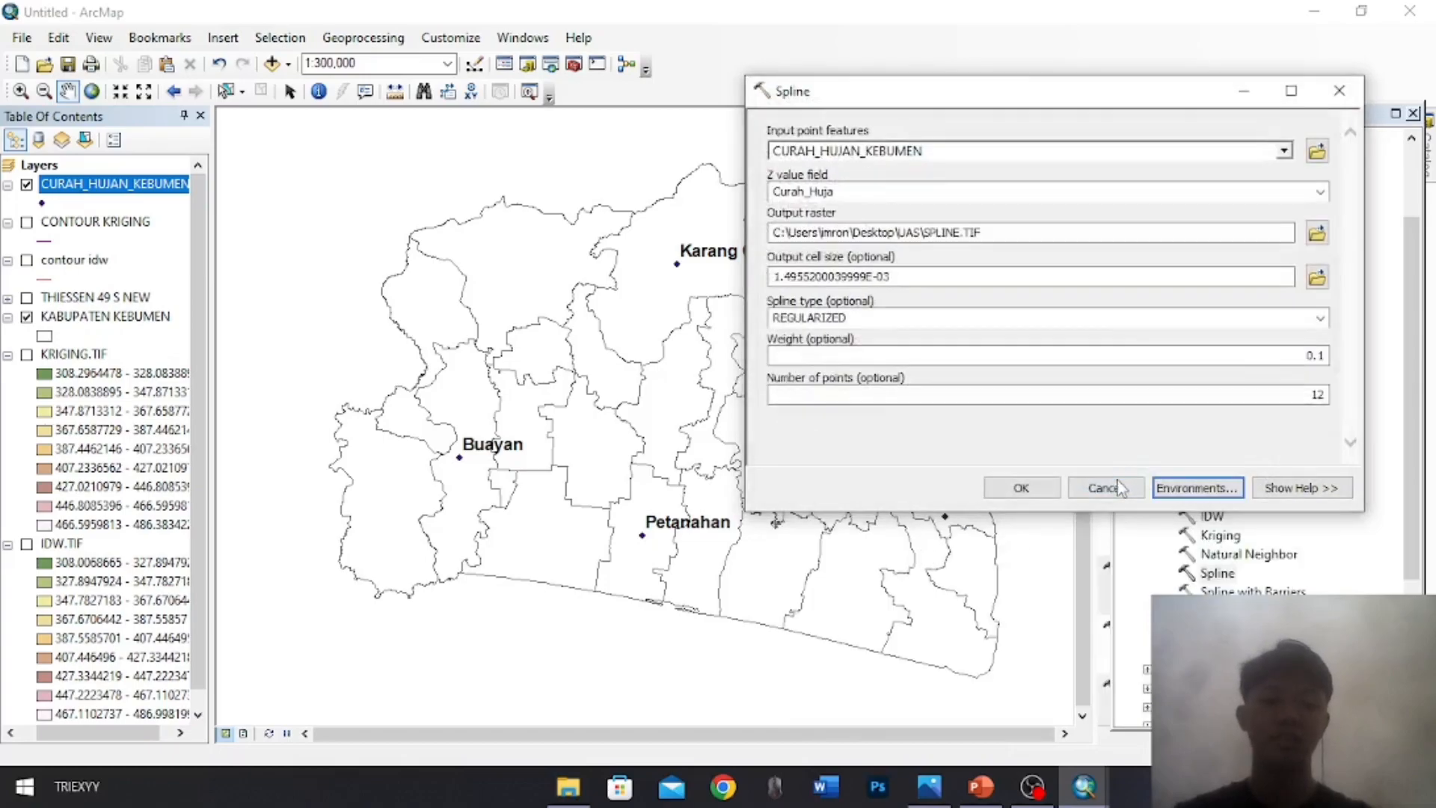
{"action": "left_click", "coordinate": [1055, 490]}
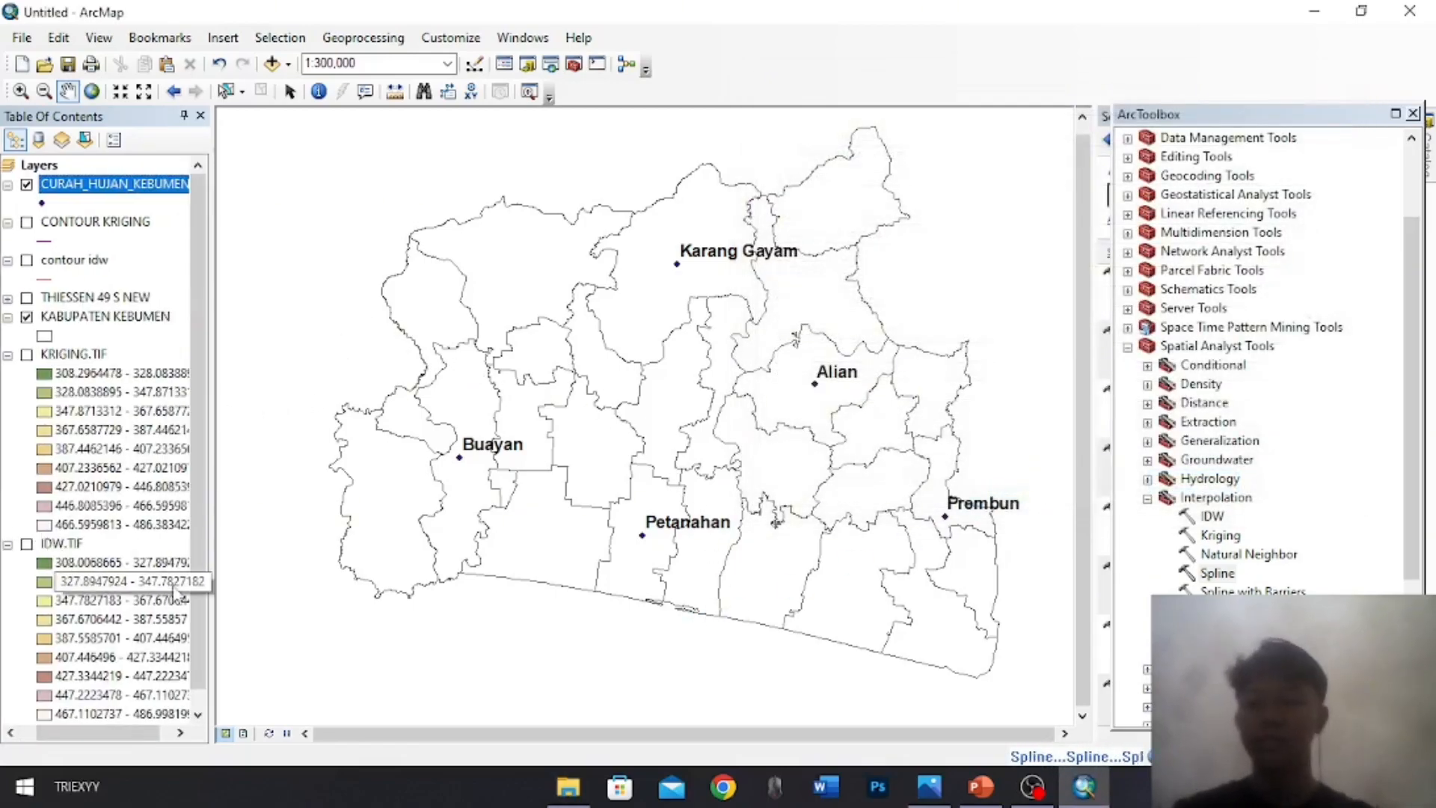
{"action": "scroll", "coordinate": [178, 590], "scroll_direction": "down", "scroll_amount": 1}
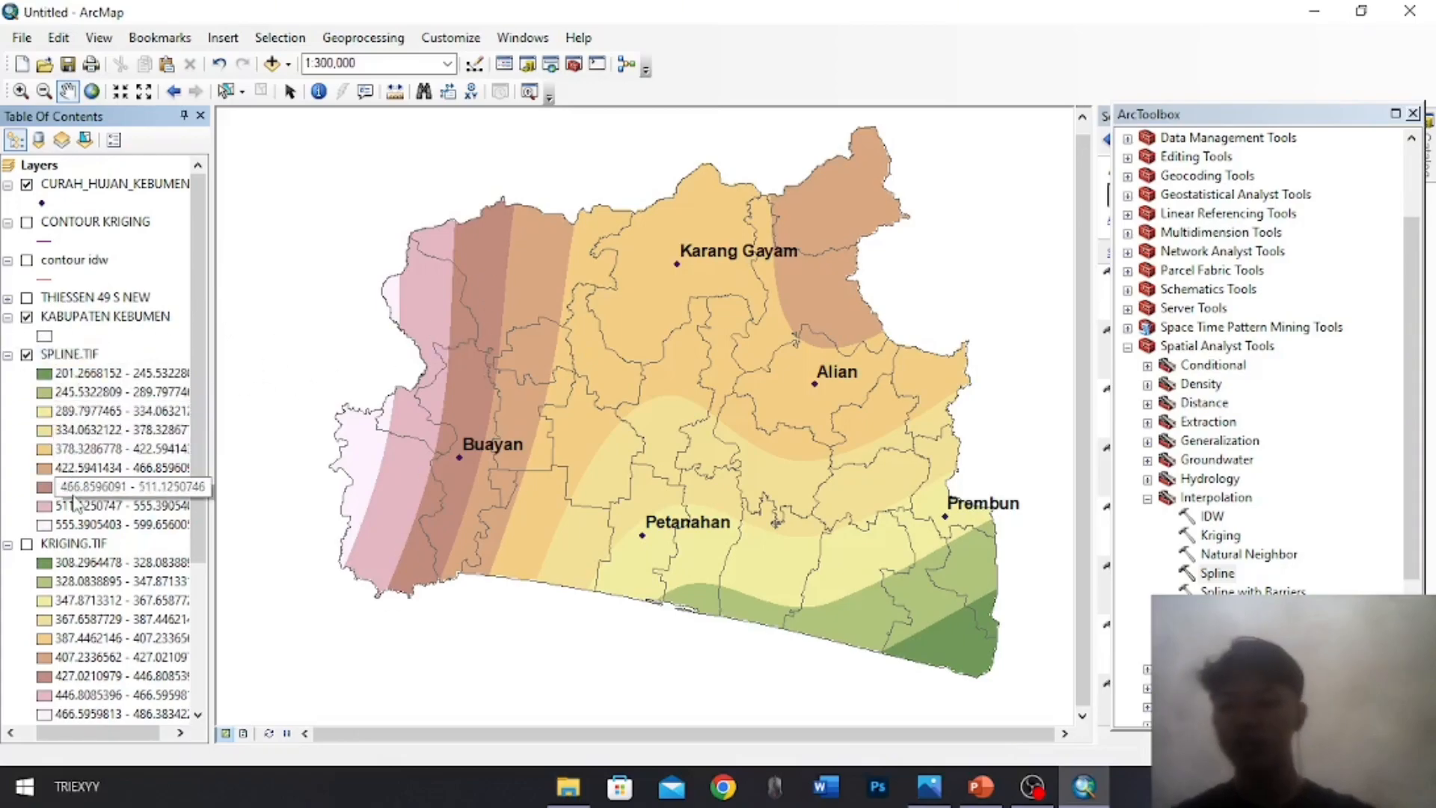
{"action": "left_click", "coordinate": [120, 411]}
{"action": "left_click", "coordinate": [119, 373]}
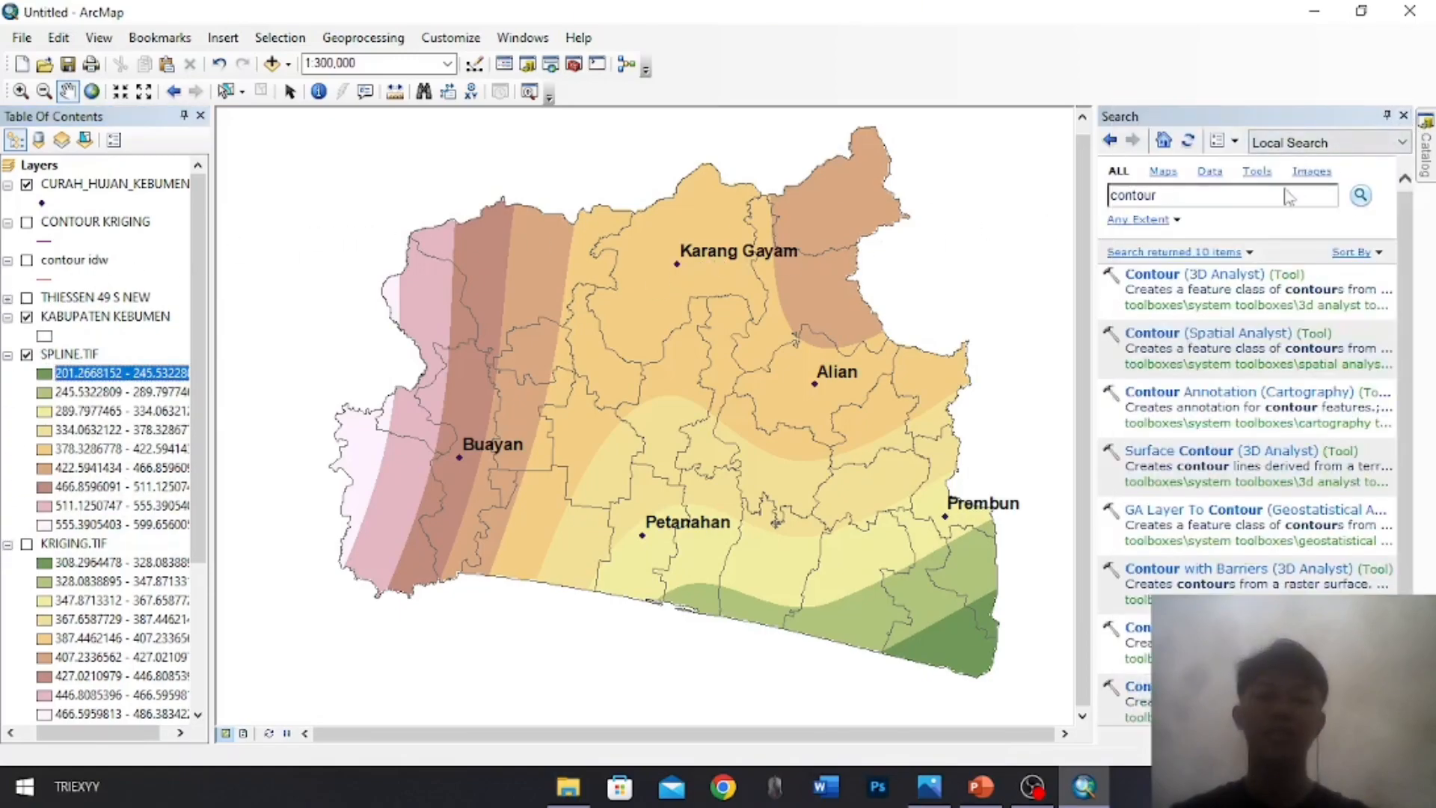
Set up a 3D Analyst Contour of SPLINE.TIF with output CONTOUR SPLINE.shp in the UAS folder and a contour interval of 20
{"action": "left_click", "coordinate": [1256, 275]}
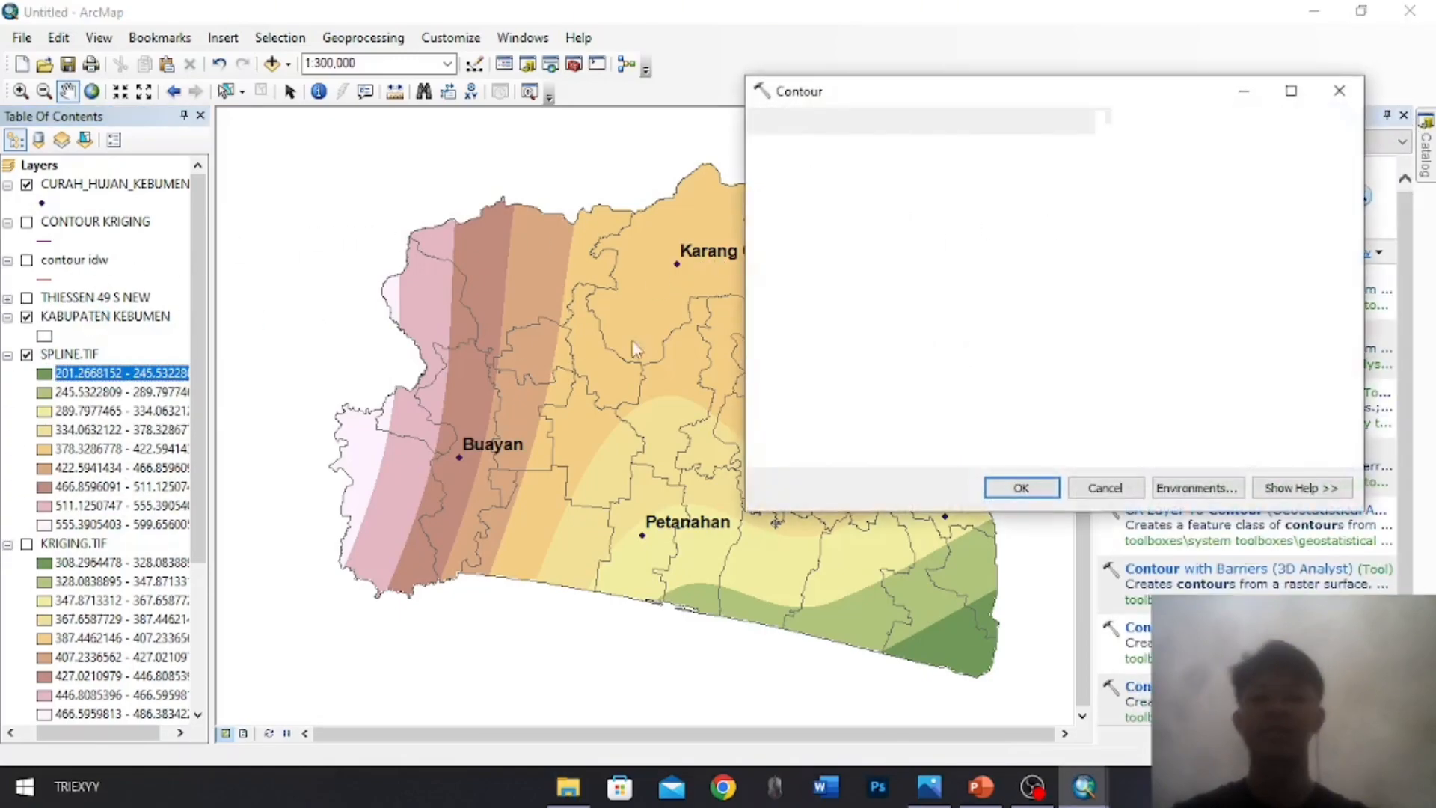
{"action": "left_click_drag", "start_coordinate": [70, 357], "coordinate": [875, 154]}
{"action": "left_click", "coordinate": [1318, 196]}
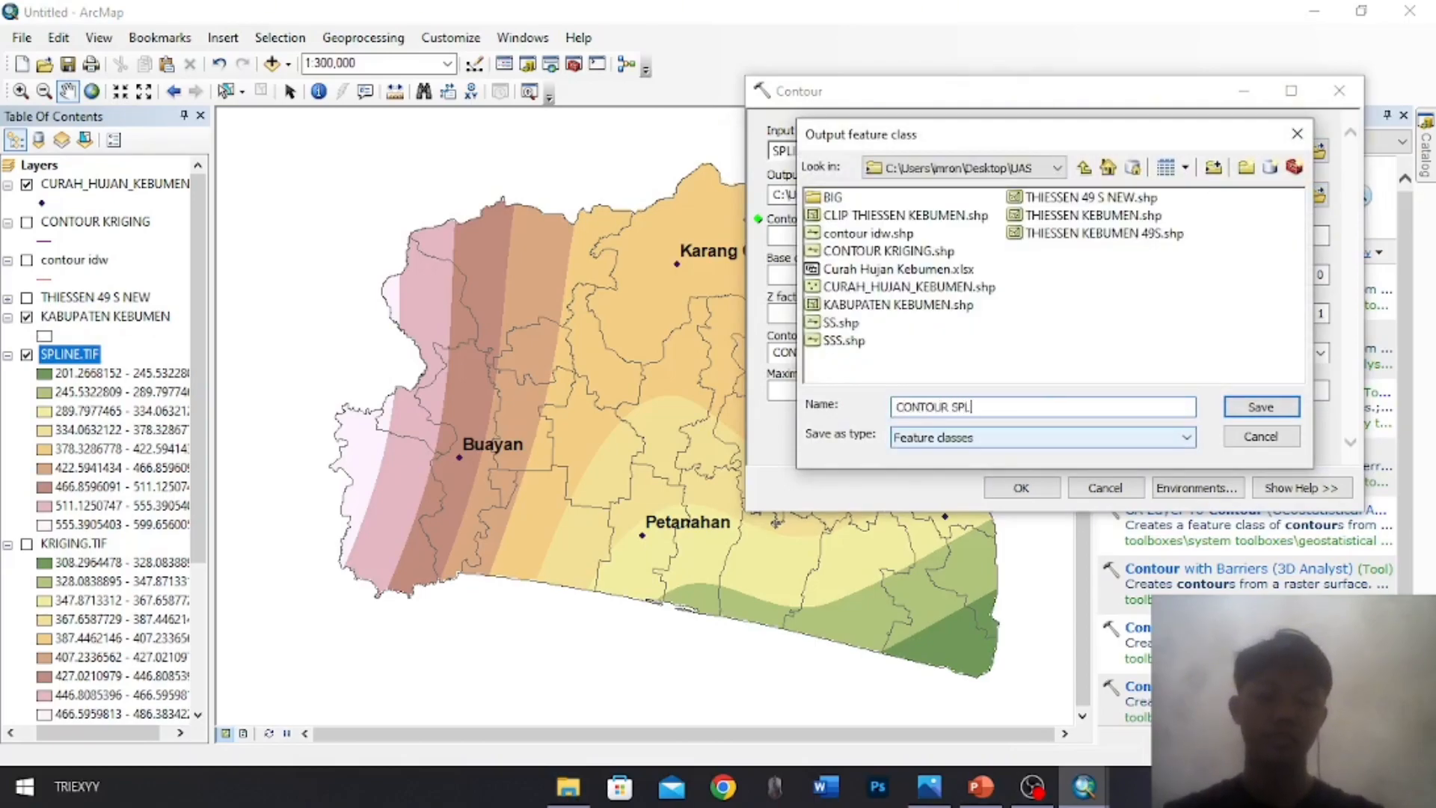
{"action": "key", "text": "Return"}
{"action": "left_click", "coordinate": [913, 234]}
{"action": "type", "text": "20"}
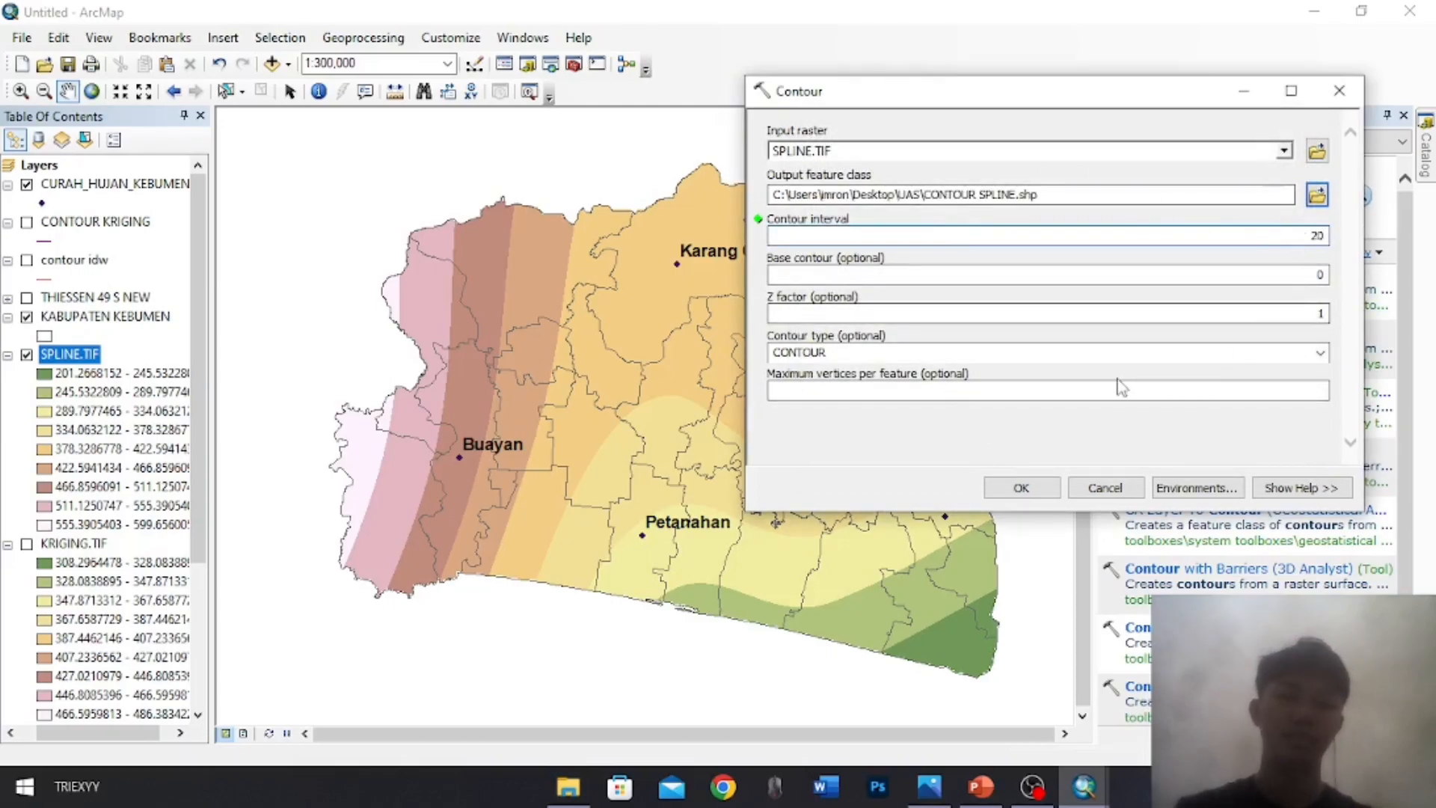
Set the processing extent for the spline contours to the same as layer KABUPATEN KEBUMEN in the environment settings
{"action": "left_click", "coordinate": [1200, 487]}
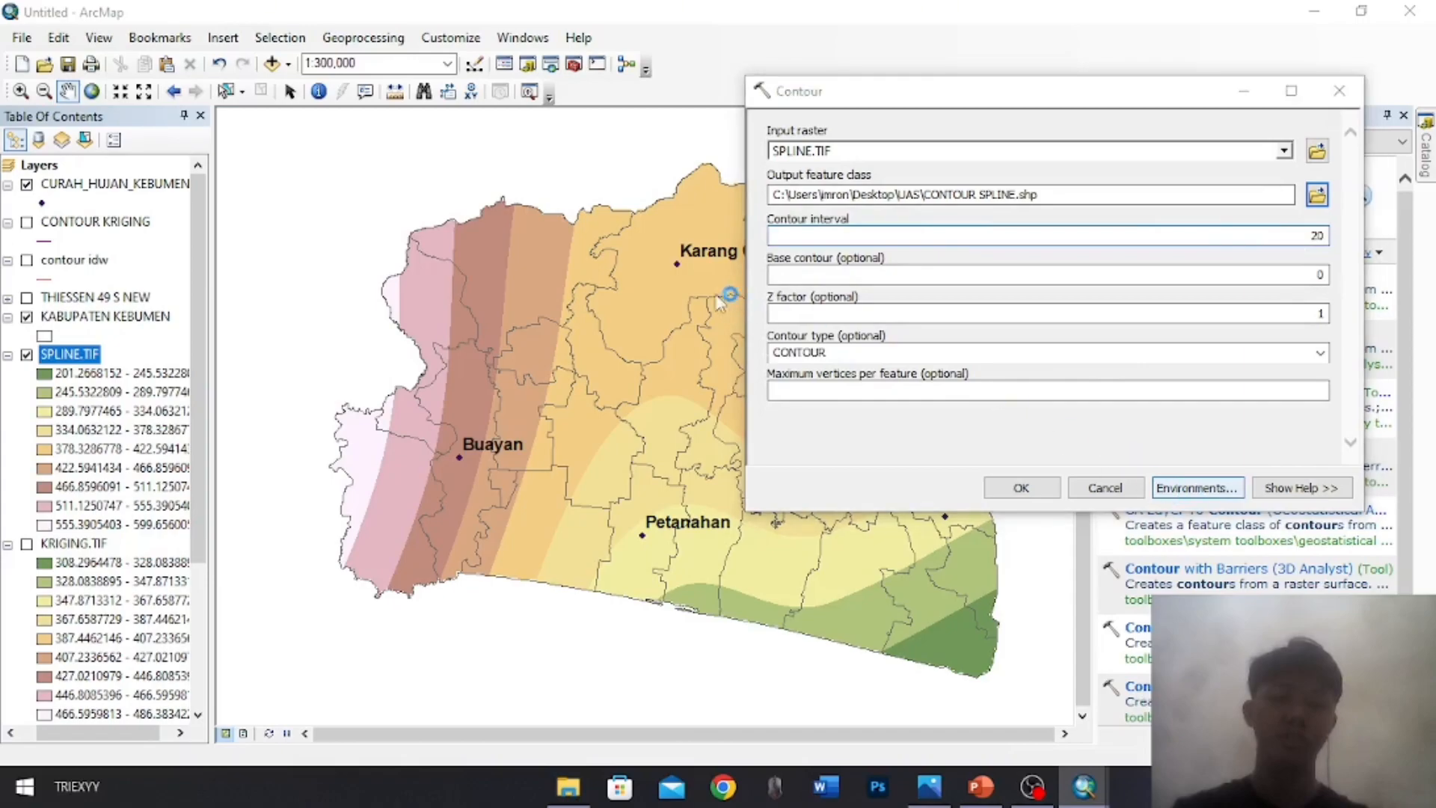
{"action": "left_click", "coordinate": [806, 181]}
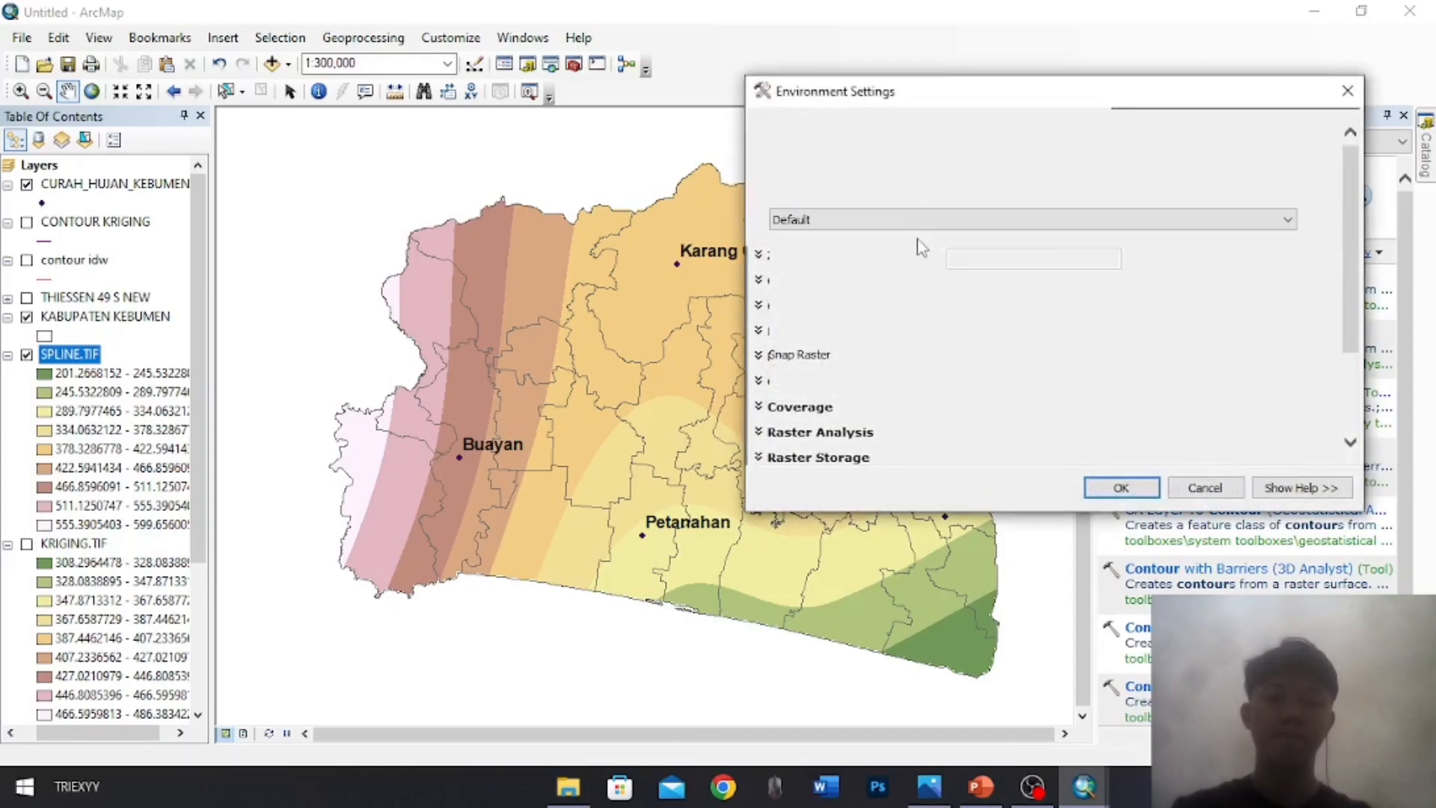
{"action": "left_click", "coordinate": [860, 219]}
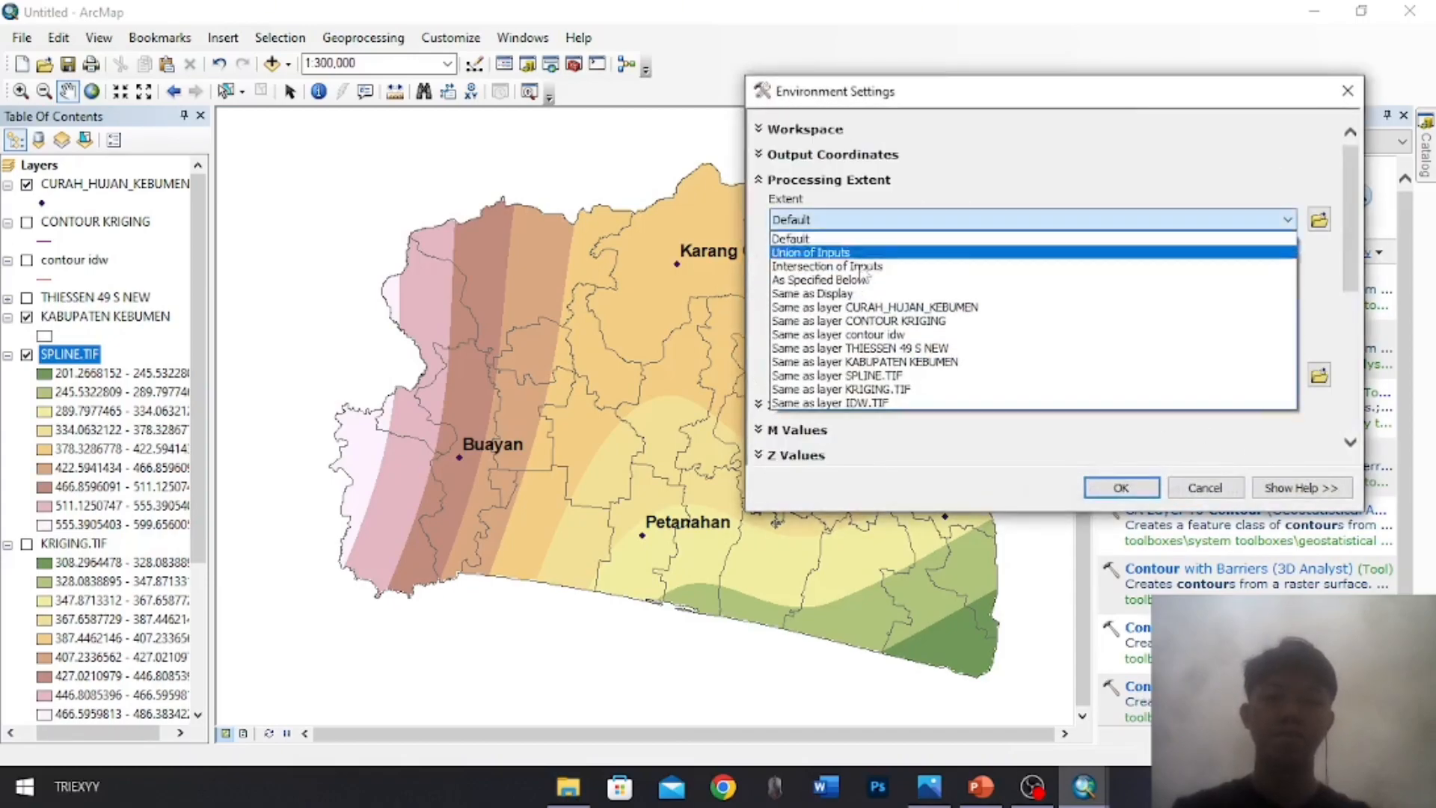
{"action": "left_click", "coordinate": [860, 361]}
Set the raster analysis mask to KABUPATEN KEBUMEN and generate the spline contours
{"action": "left_click", "coordinate": [1350, 345]}
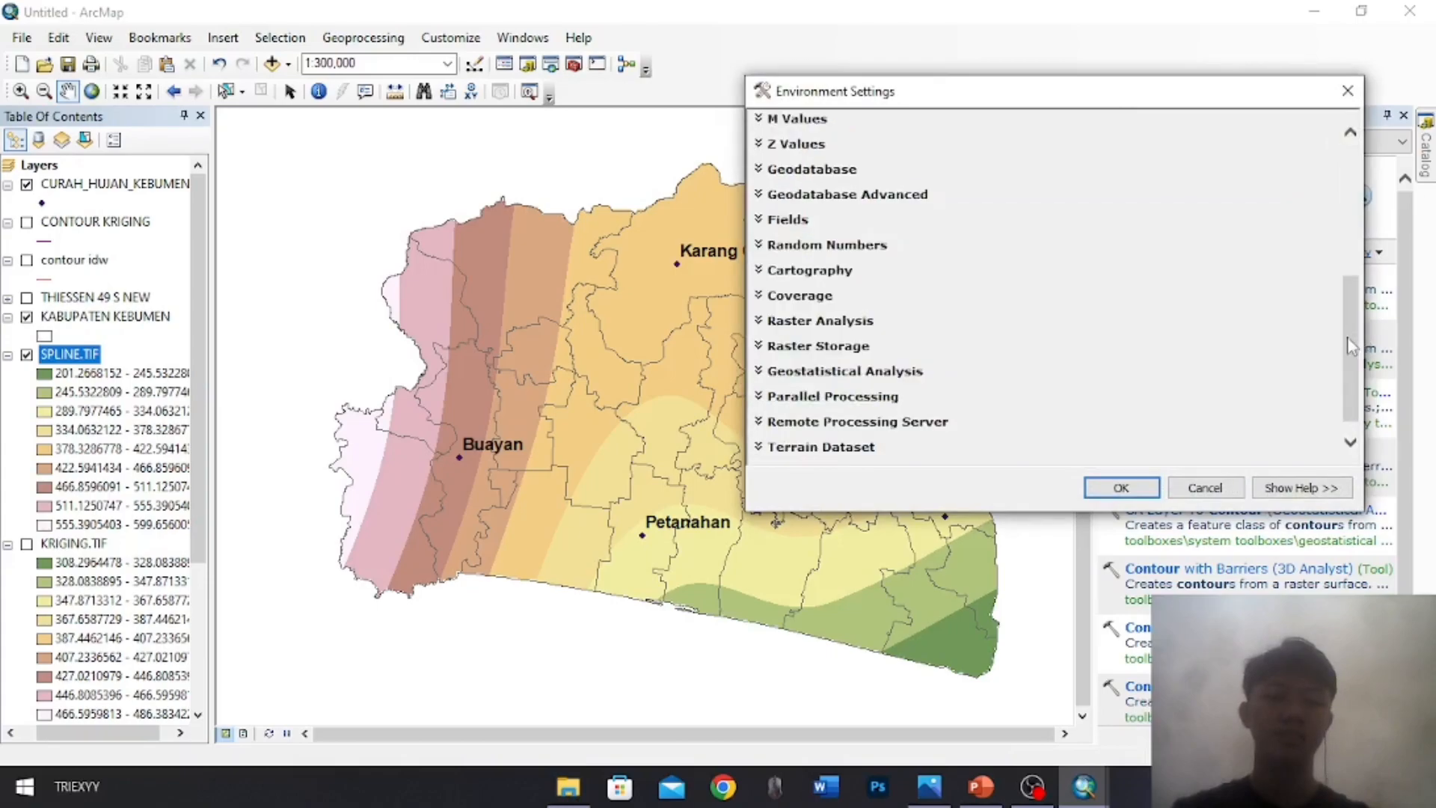
{"action": "left_click", "coordinate": [830, 323]}
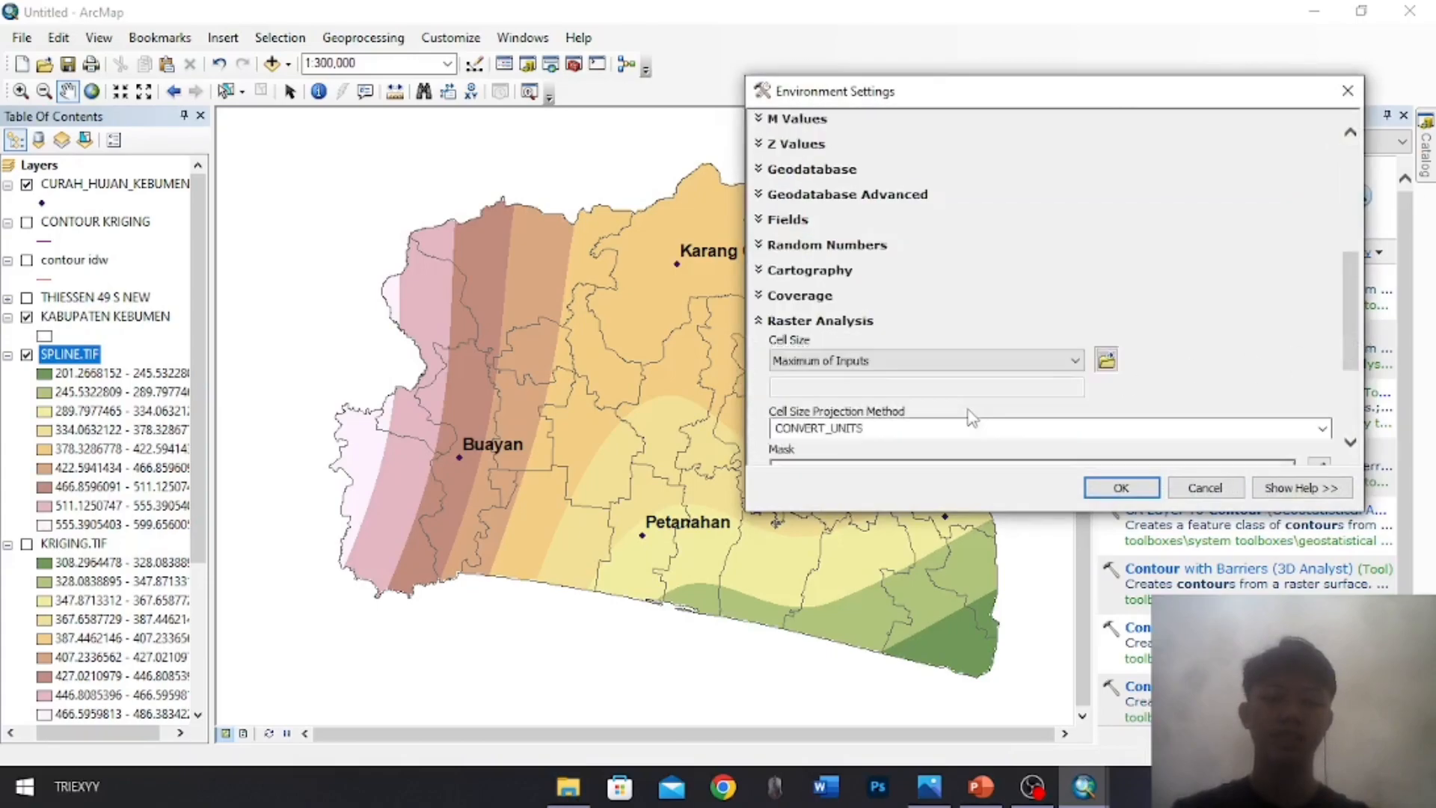
{"action": "left_click", "coordinate": [1344, 416]}
{"action": "left_click", "coordinate": [1284, 298]}
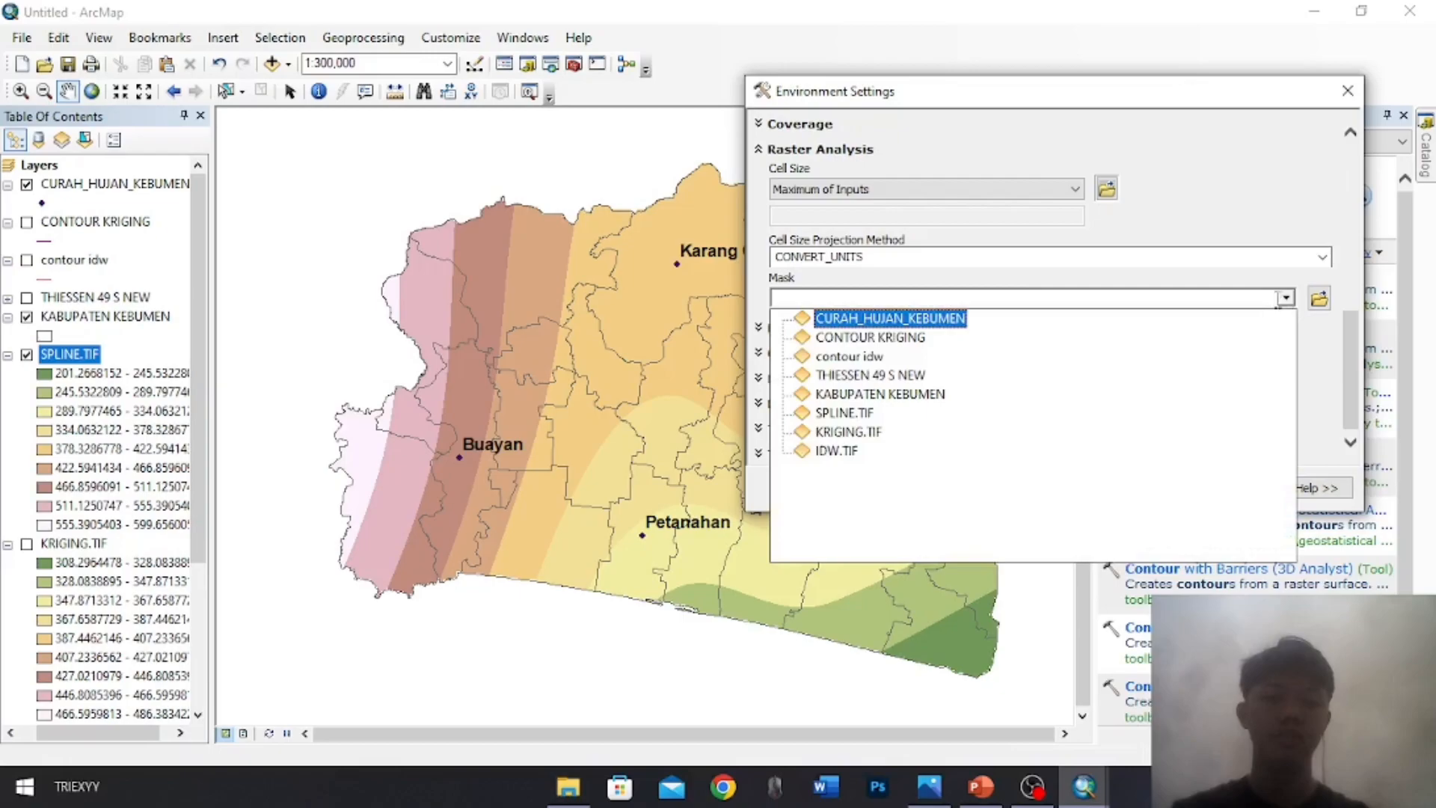
{"action": "left_click", "coordinate": [906, 395]}
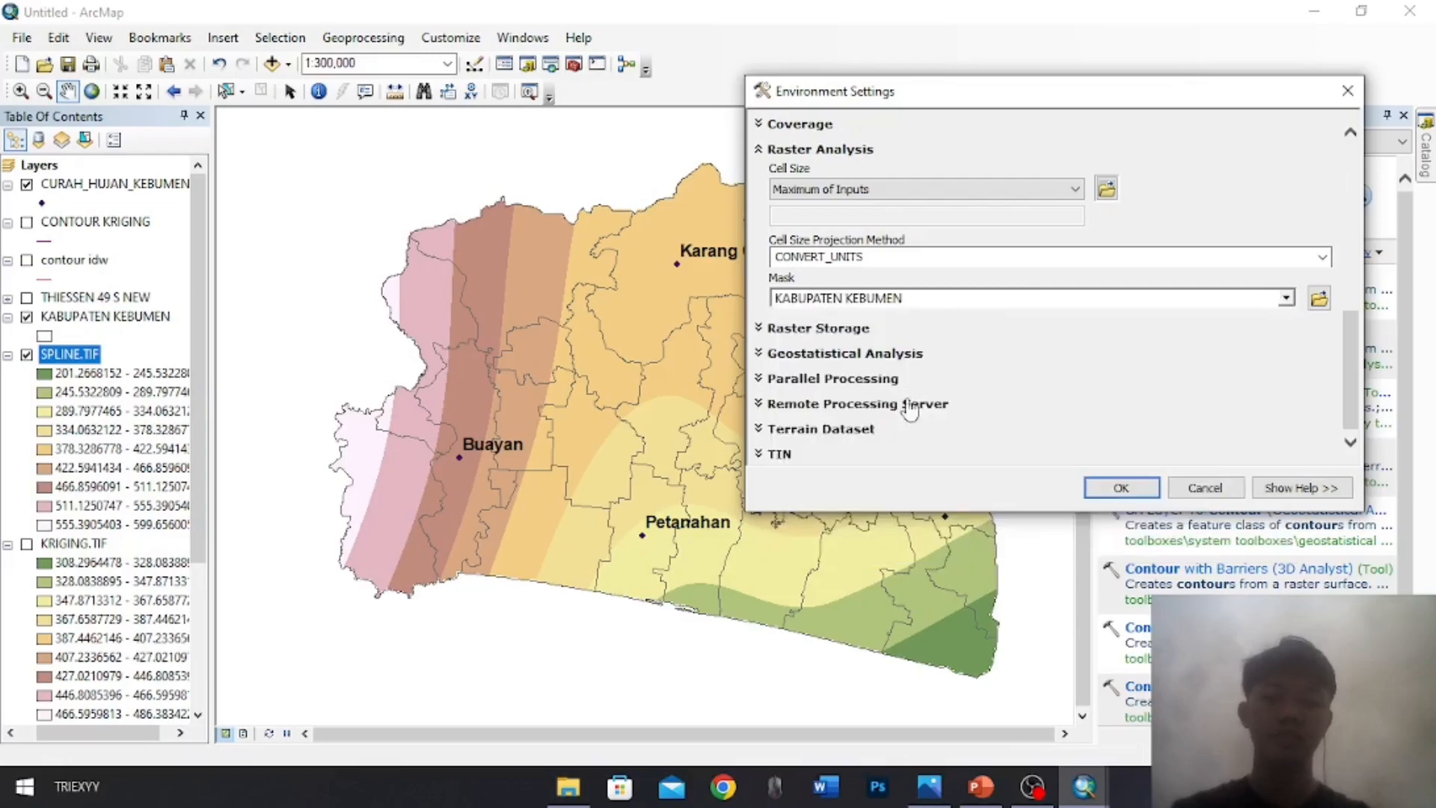
{"action": "left_click", "coordinate": [1122, 490]}
{"action": "left_click", "coordinate": [1020, 487]}
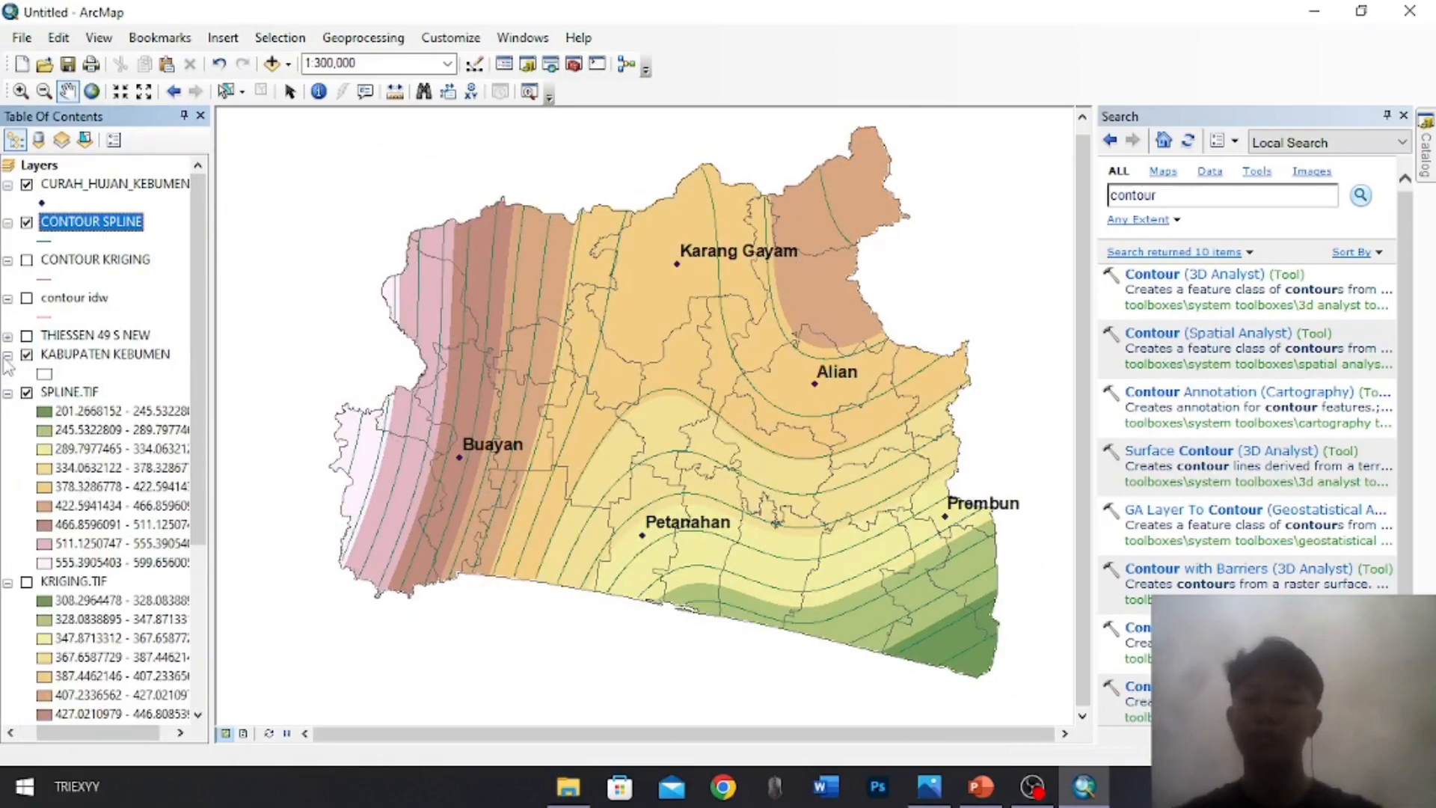
Briefly show the contour idw and CONTOUR KRIGING layers to compare them with CONTOUR SPLINE, leaving only the spline contours displayed
{"action": "left_click", "coordinate": [27, 298]}
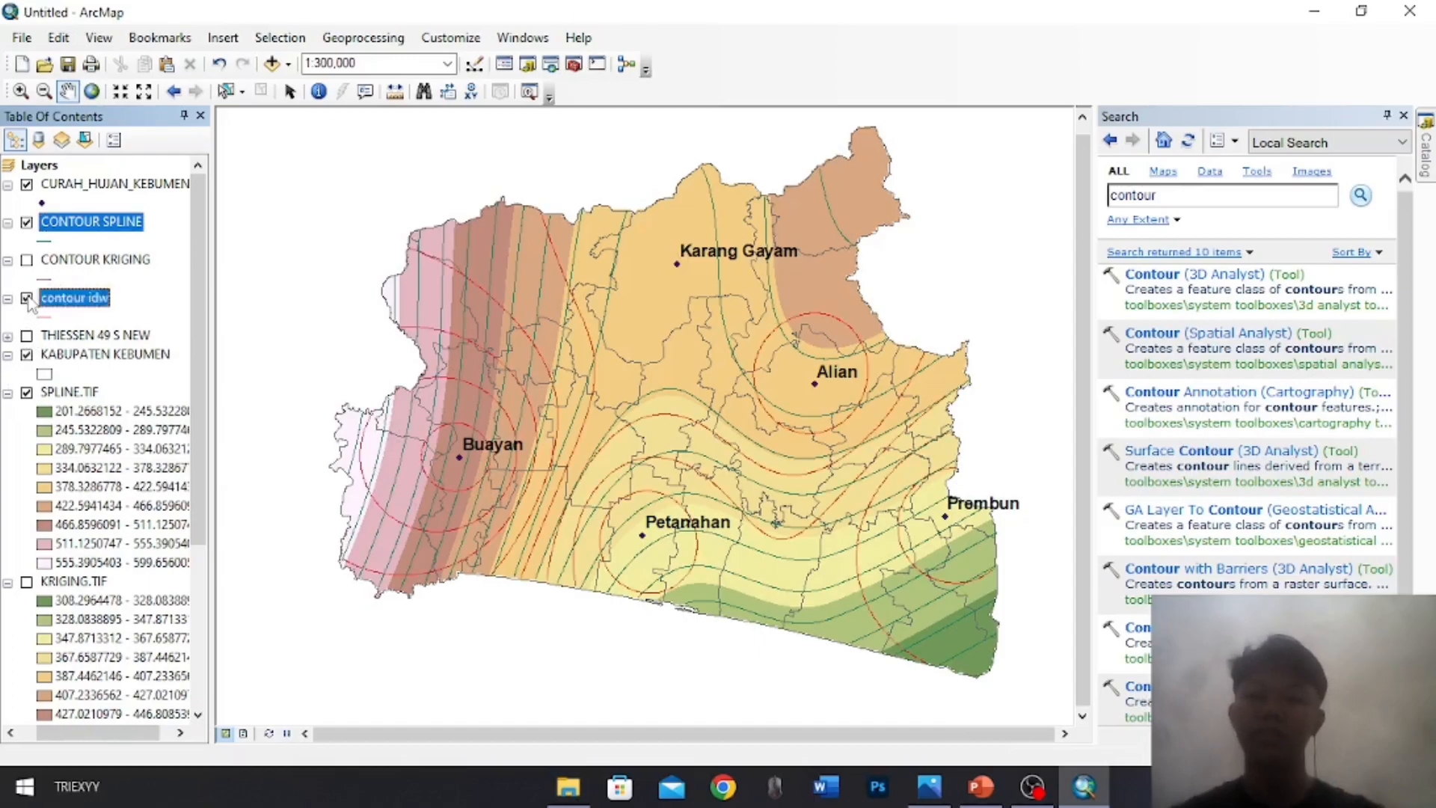
{"action": "left_click", "coordinate": [28, 260]}
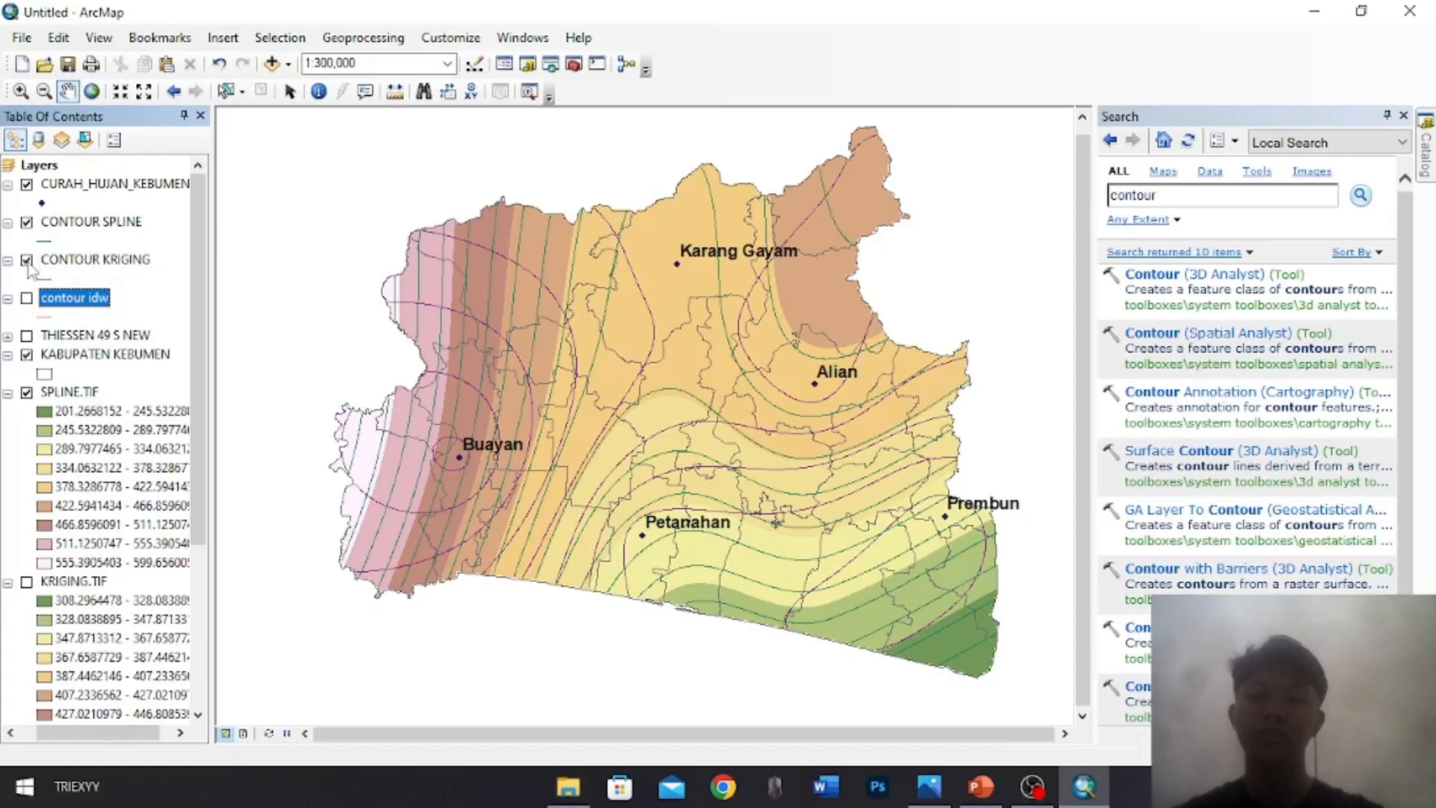
{"action": "left_click", "coordinate": [27, 223]}
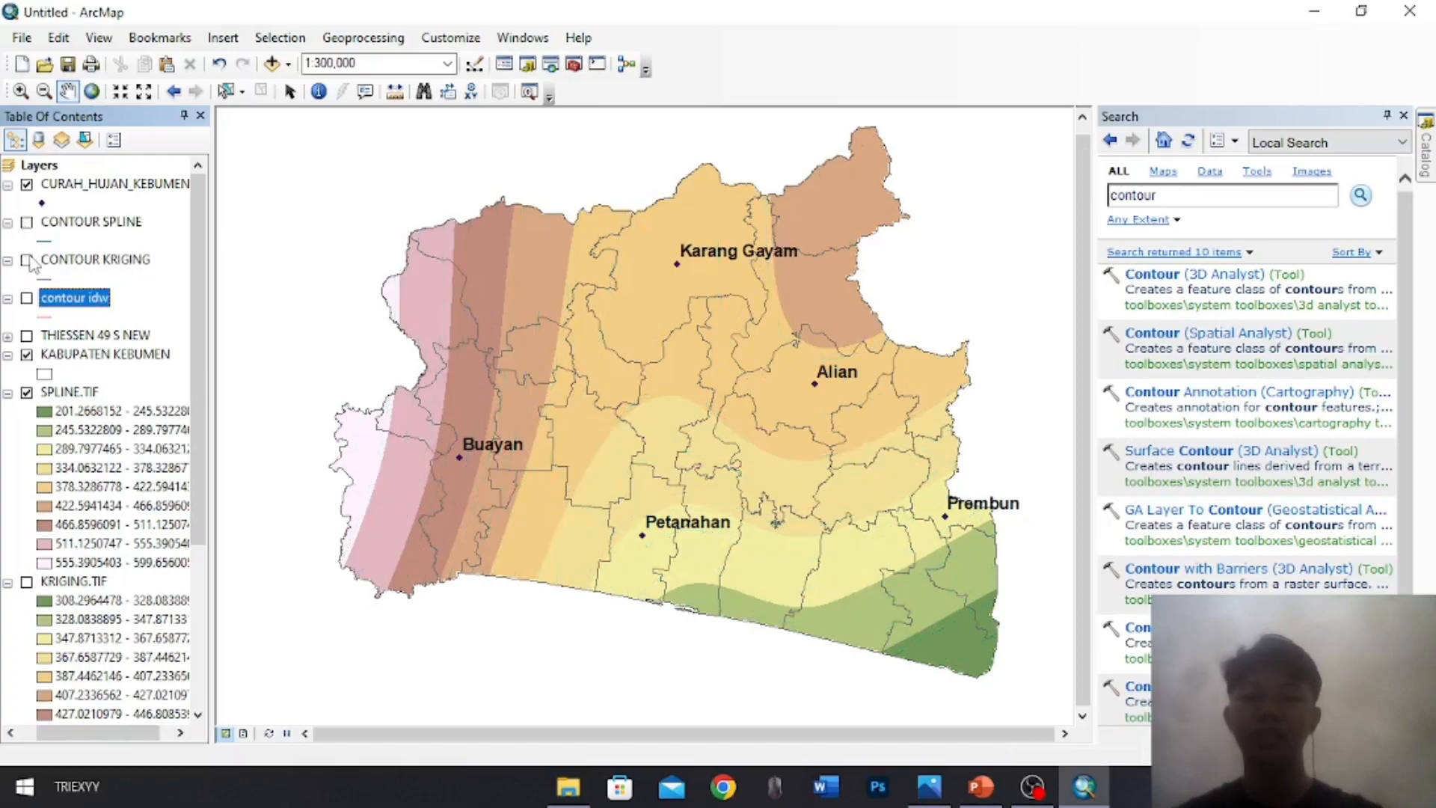
{"action": "left_click", "coordinate": [27, 260]}
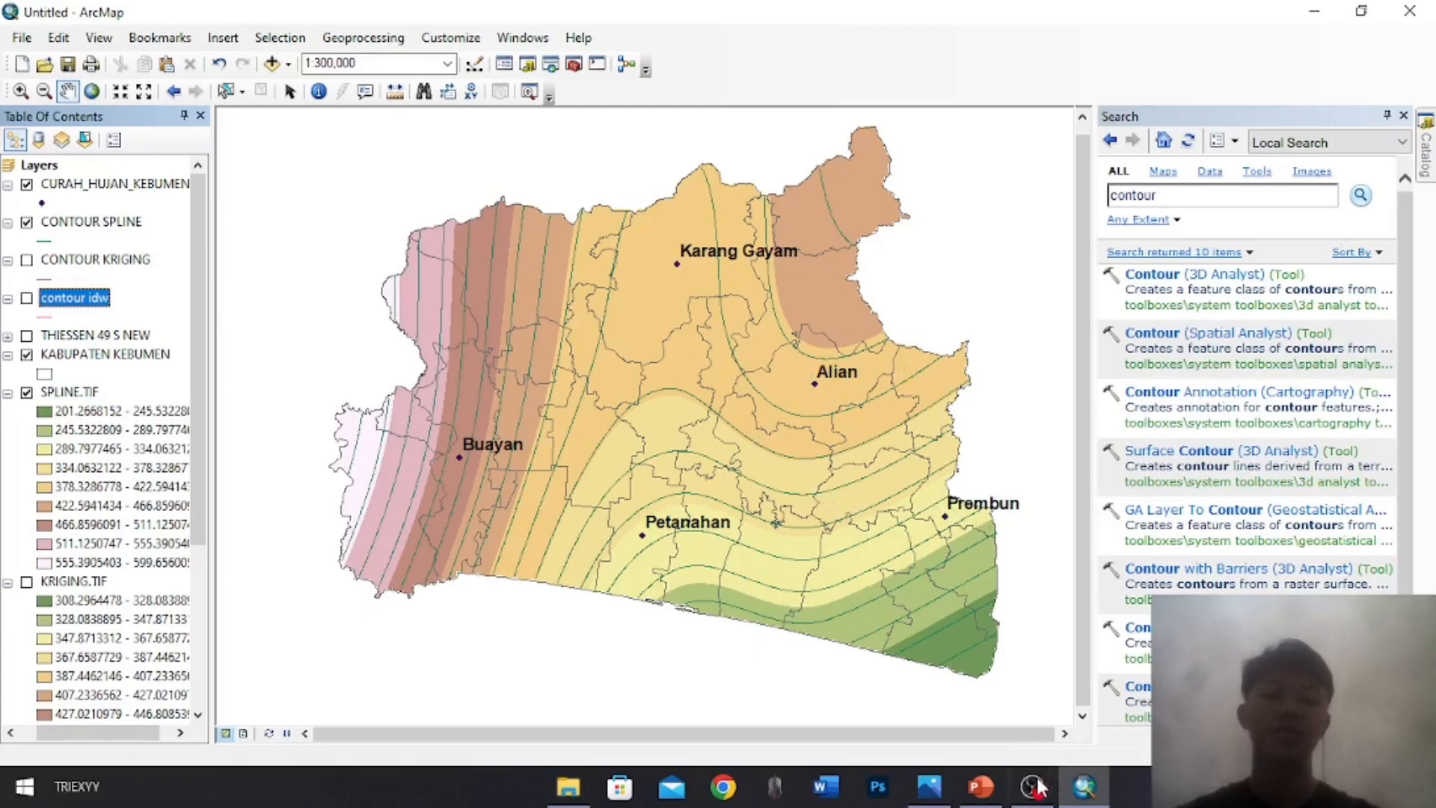
{"action": "mouse_move", "coordinate": [1016, 794]}
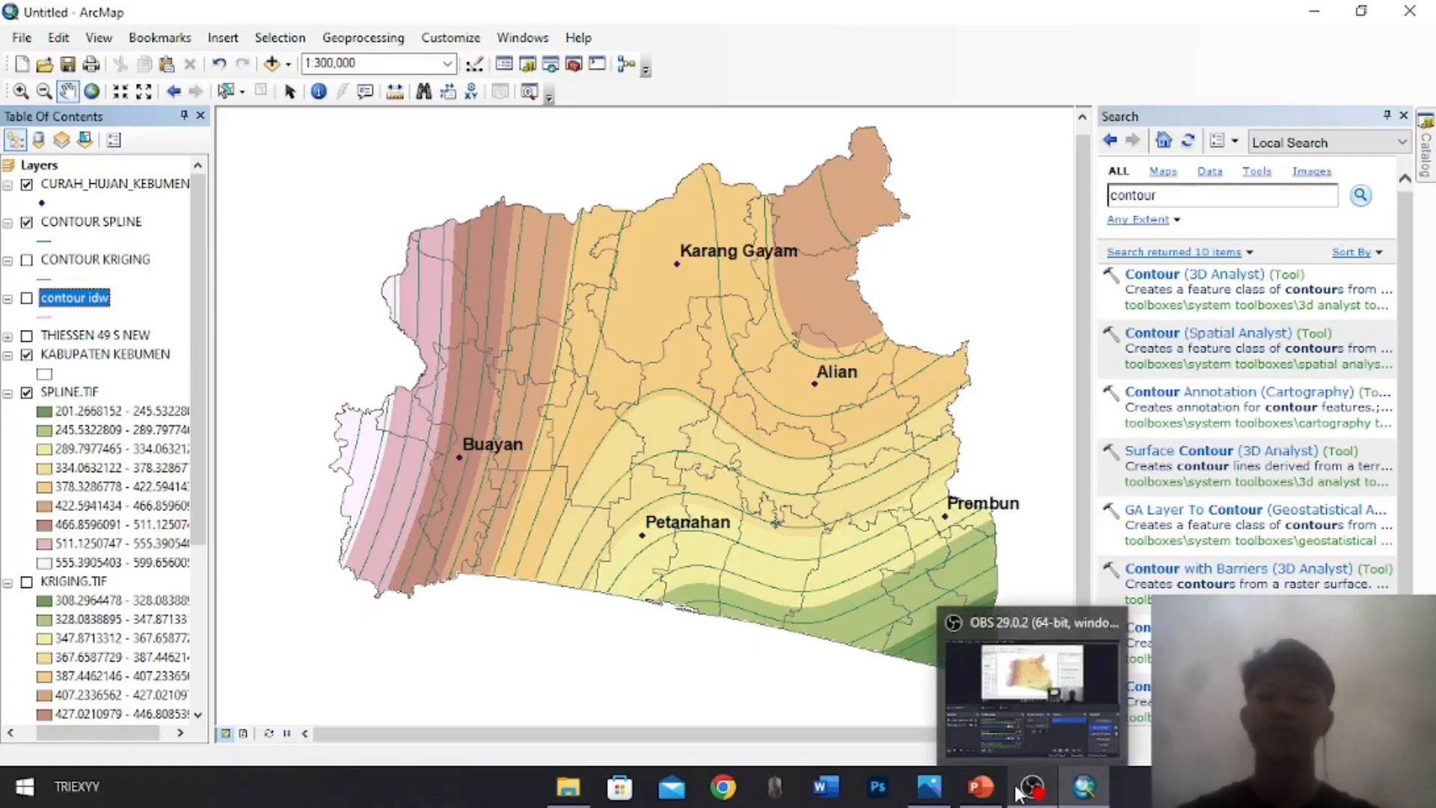